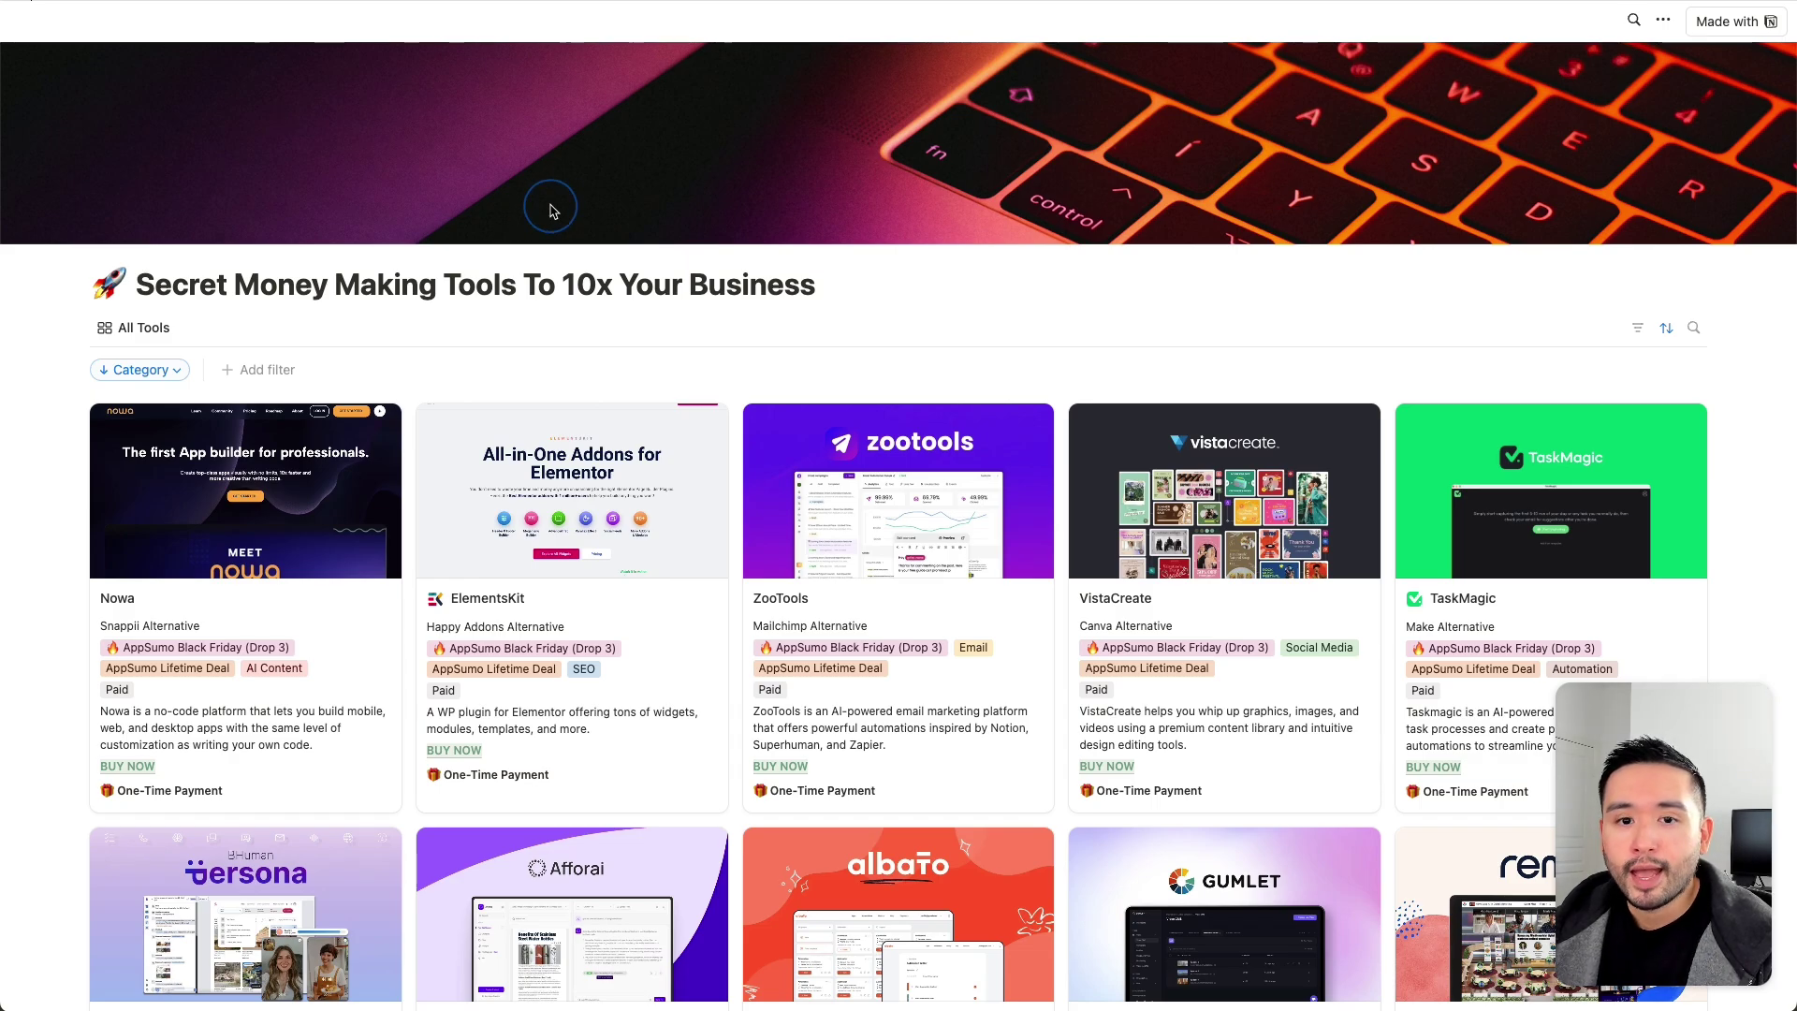
Step: Scroll down and back up the NotebookLM welcome page to review the My Notebooks list
scroll(565, 232, down, 3)
scroll(794, 247, down, 10)
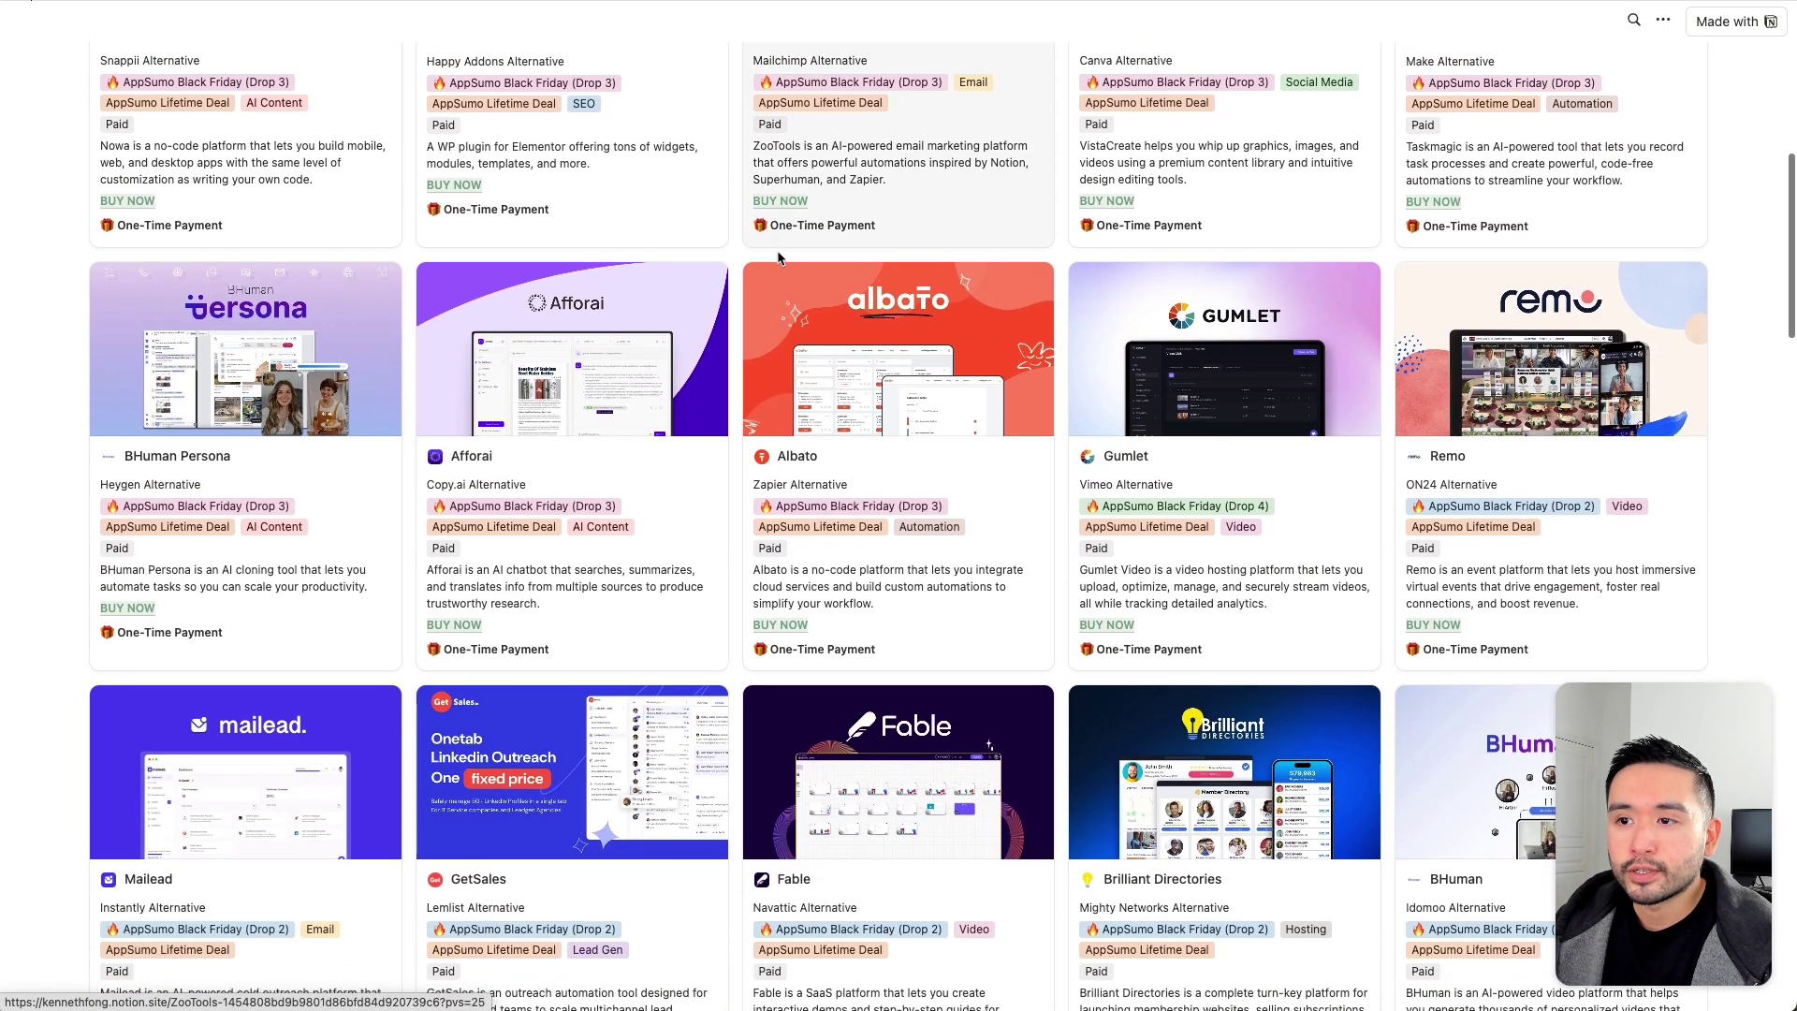
scroll(768, 262, down, 8)
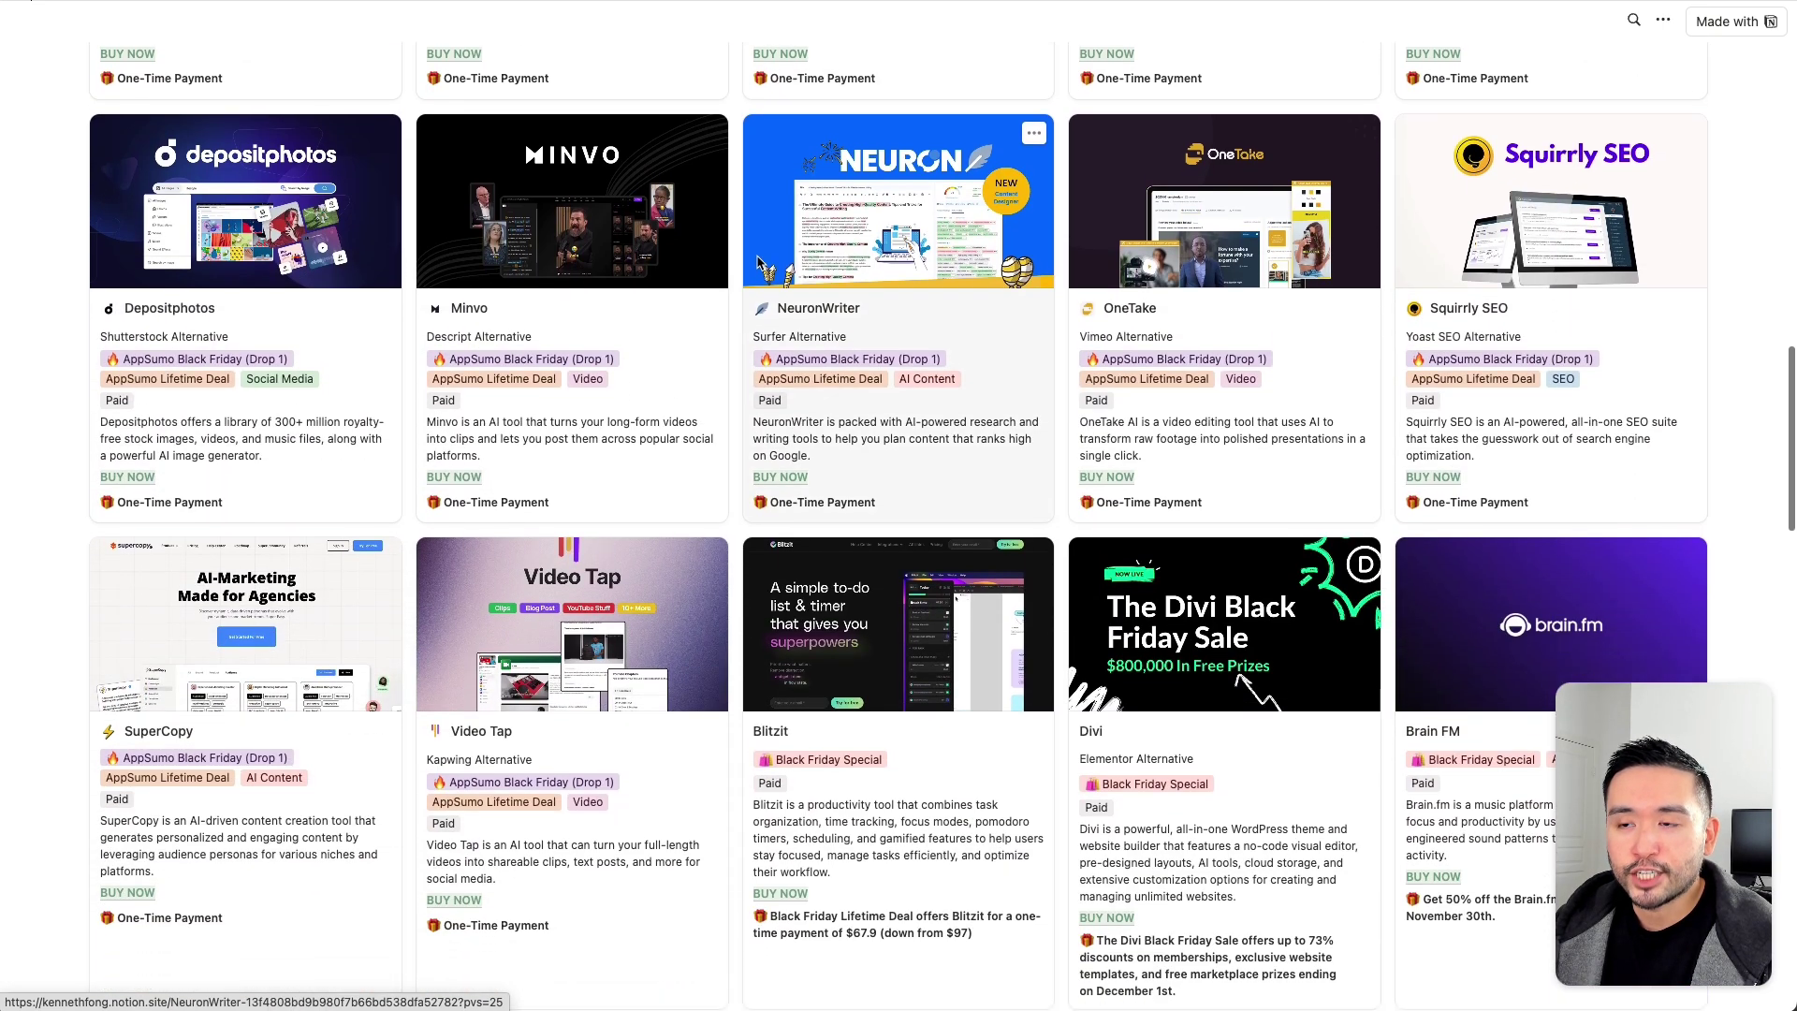
scroll(746, 265, down, 4)
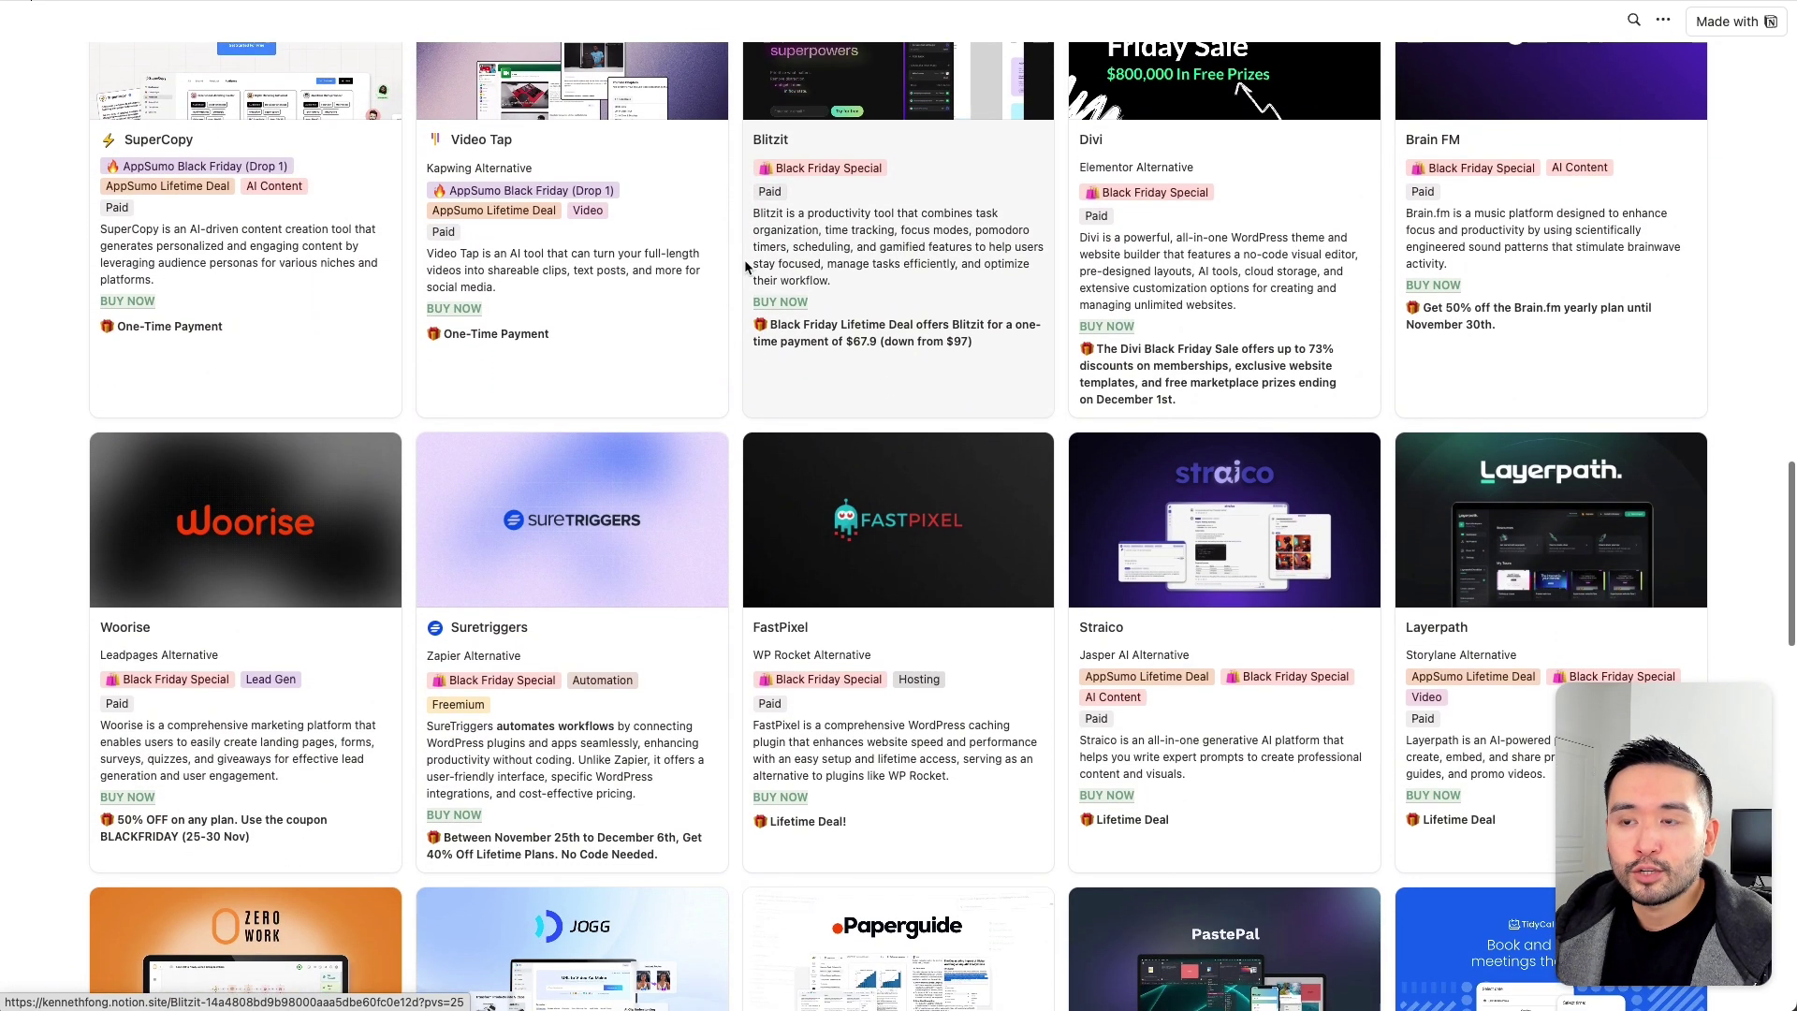
scroll(744, 260, up, 3)
scroll(739, 272, up, 11)
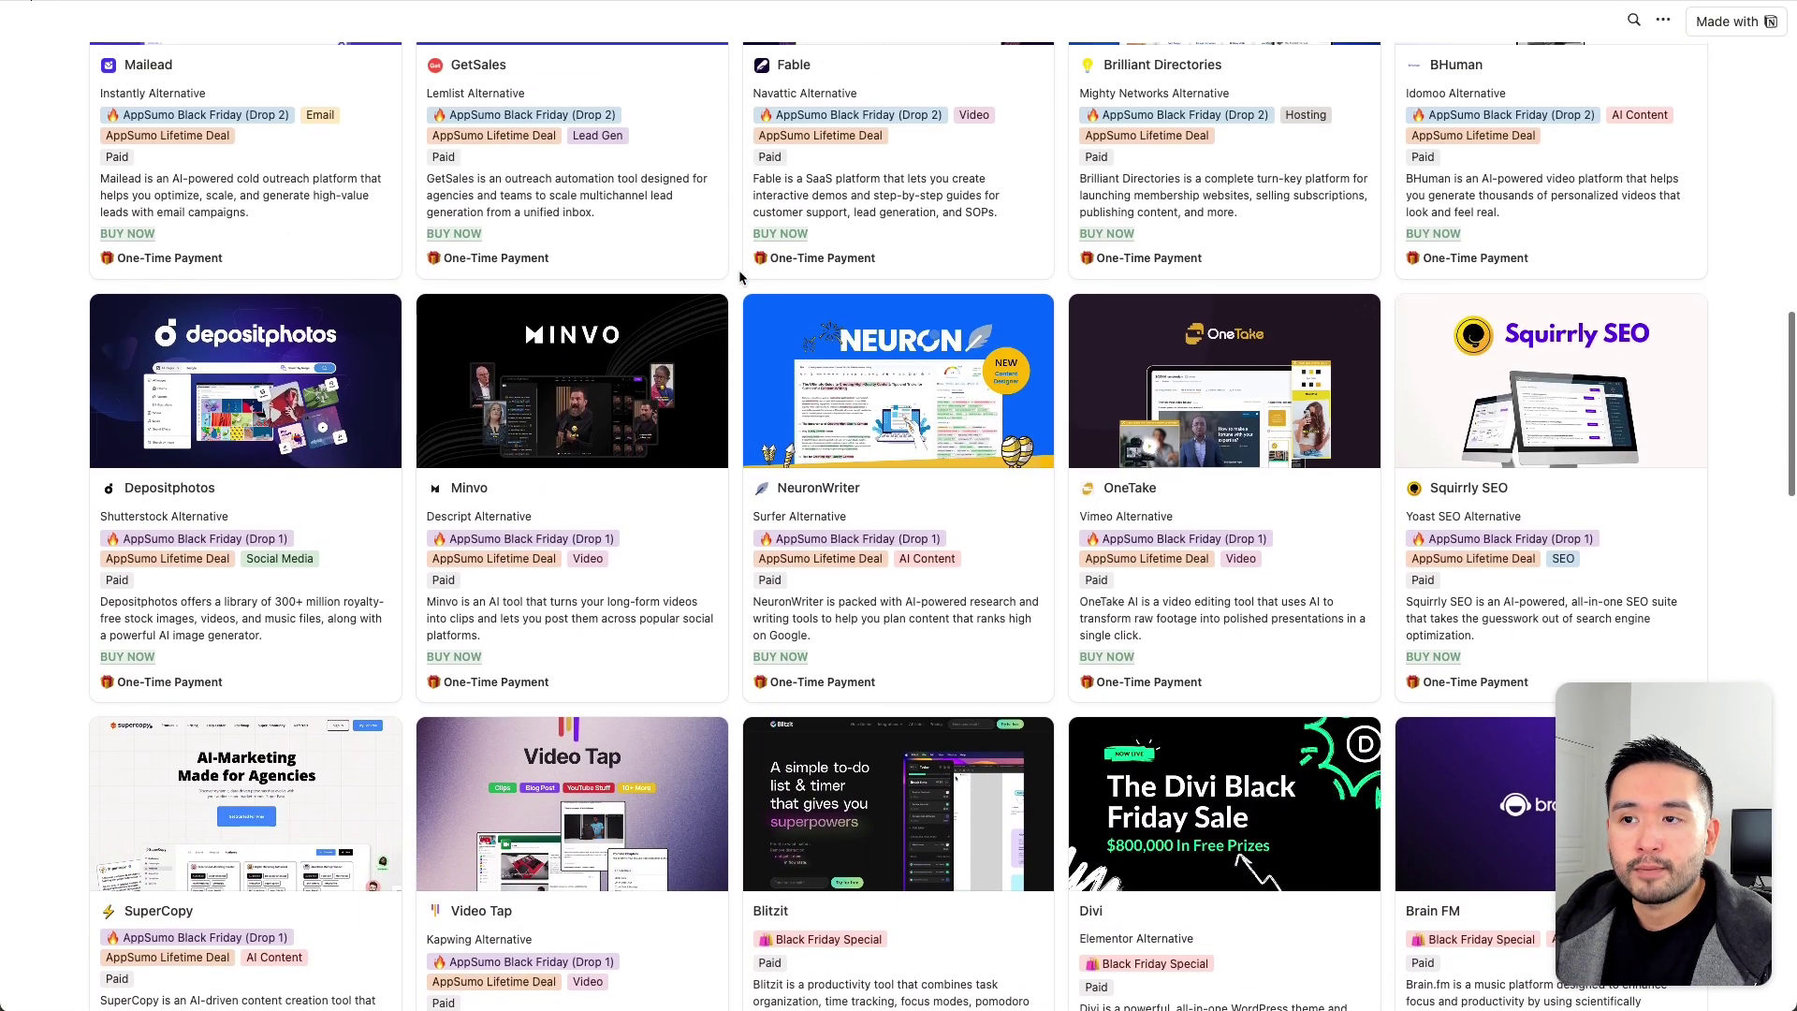
scroll(740, 278, up, 10)
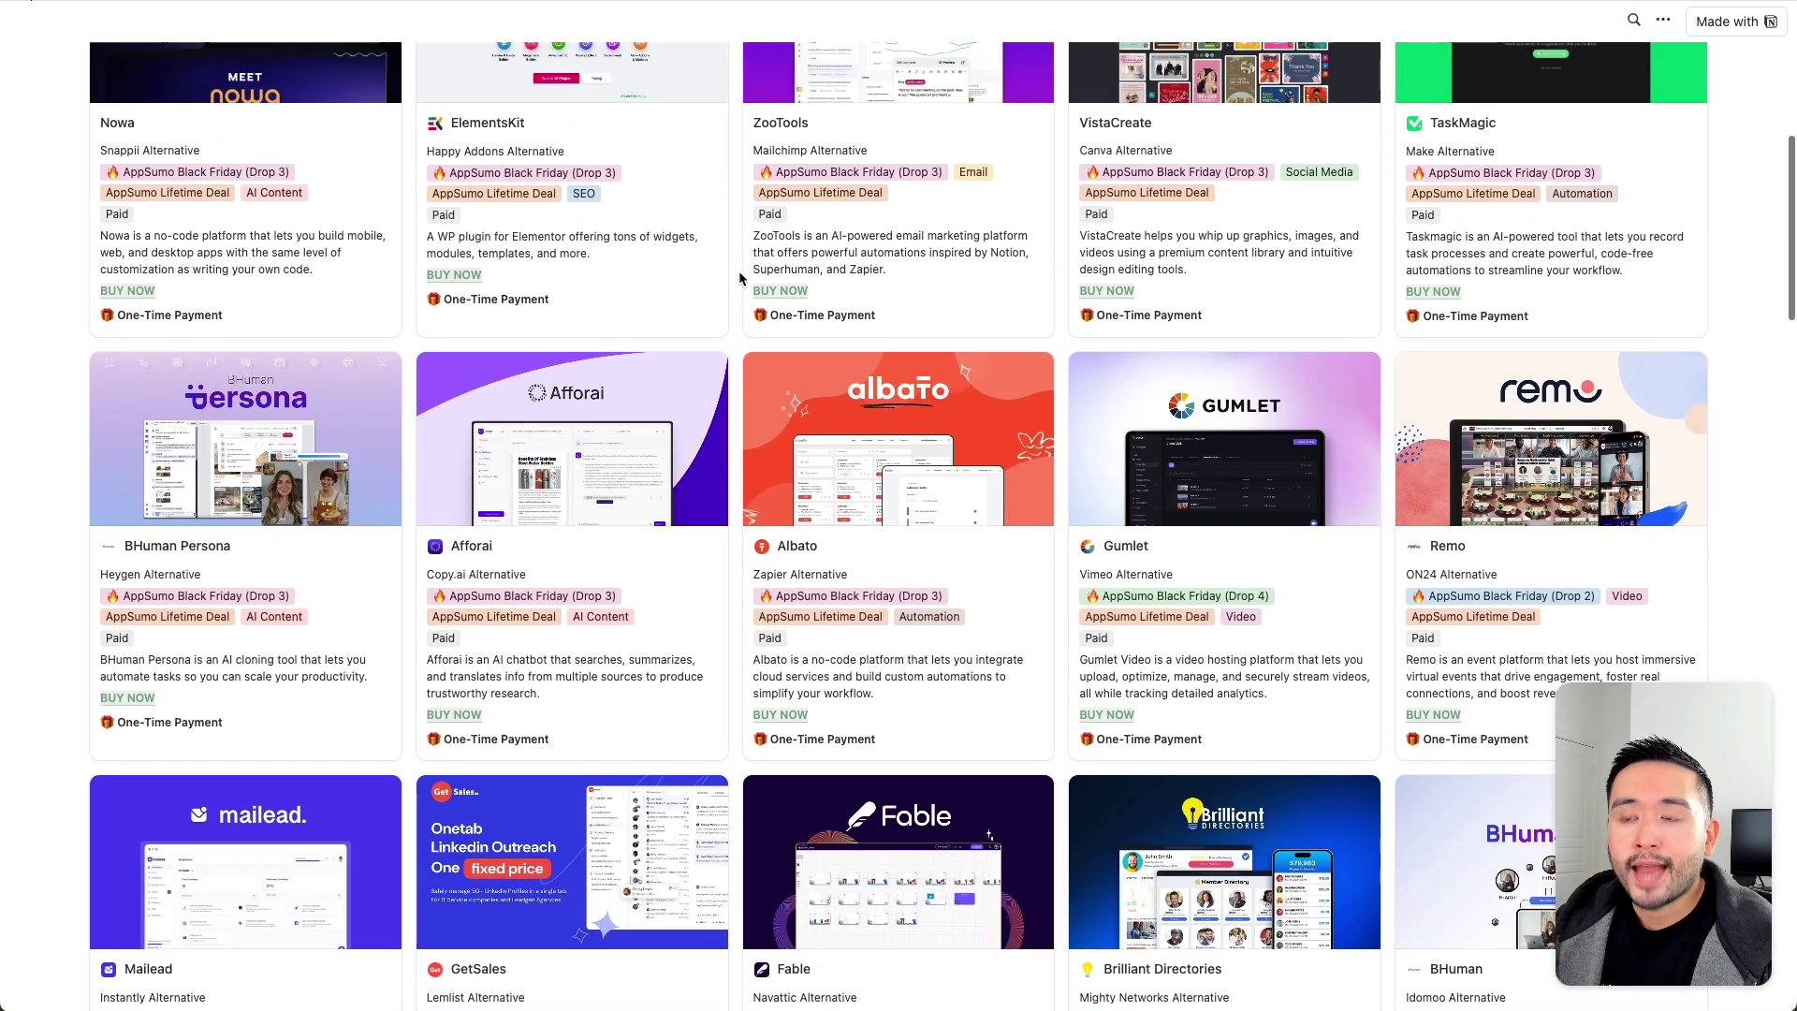
scroll(738, 278, up, 1)
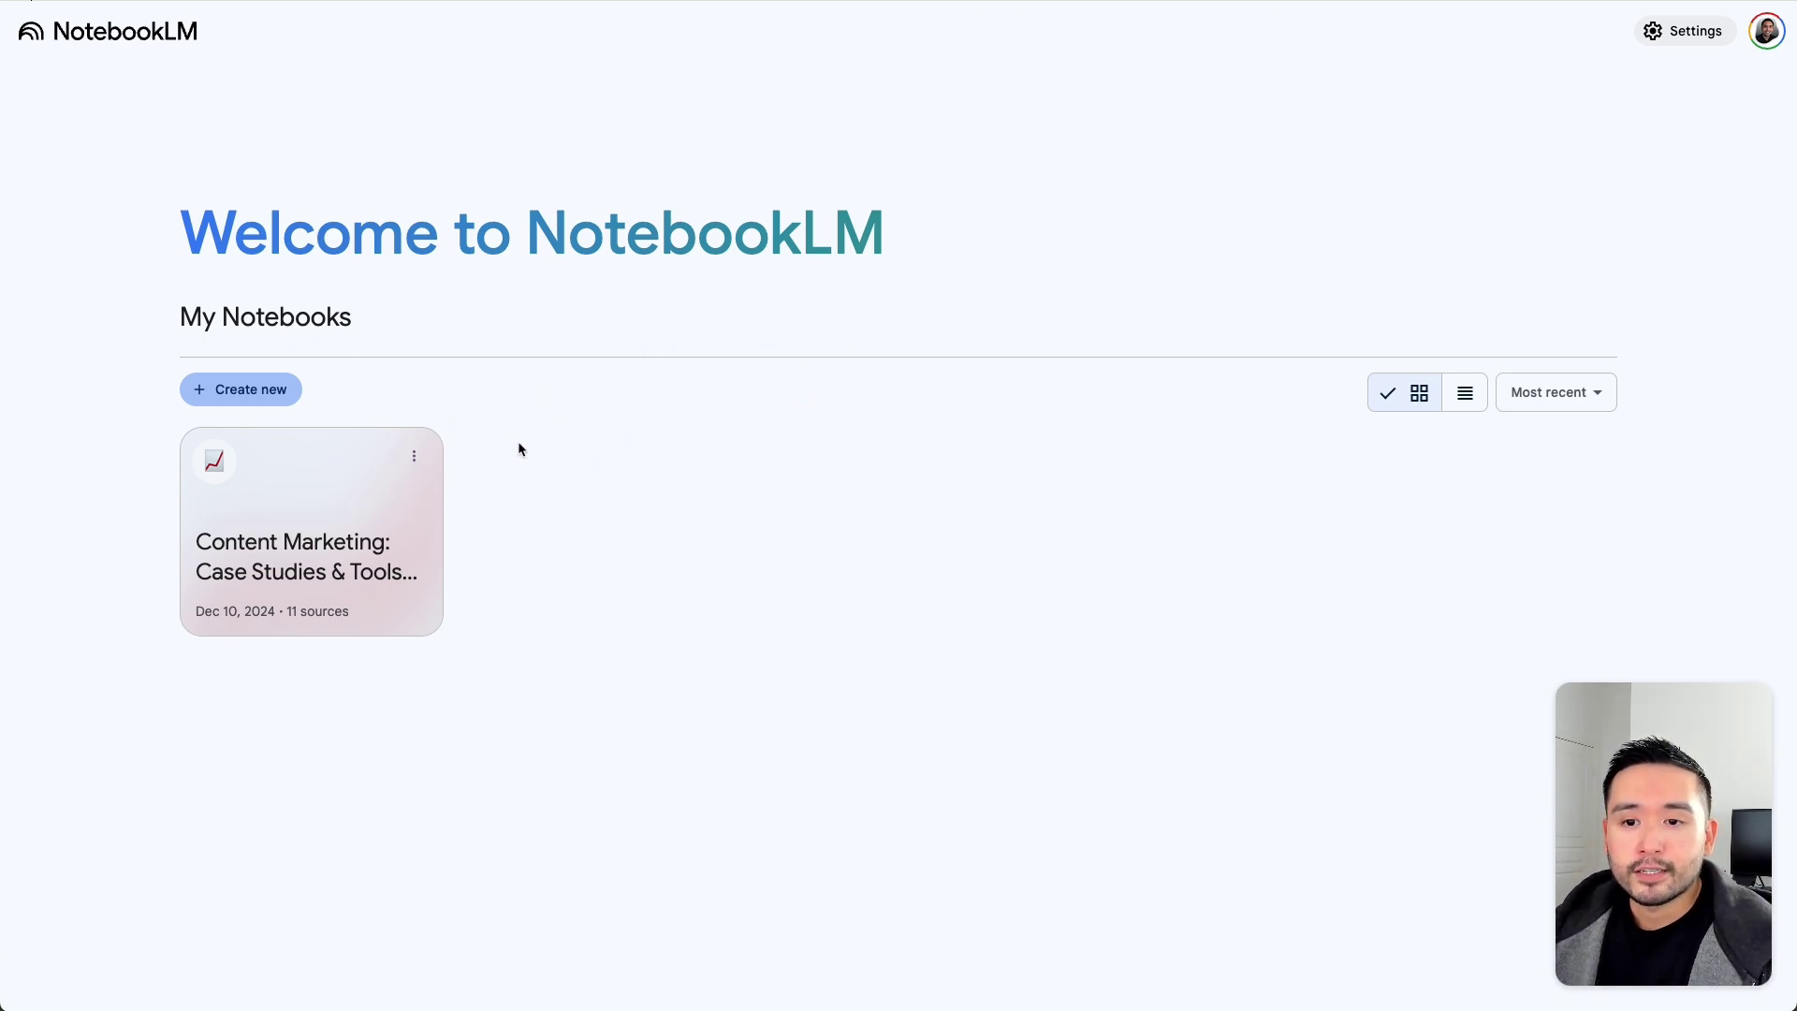
Step: Open the 'Content Marketing: Case Studies & Tools for Success' notebook
click(293, 490)
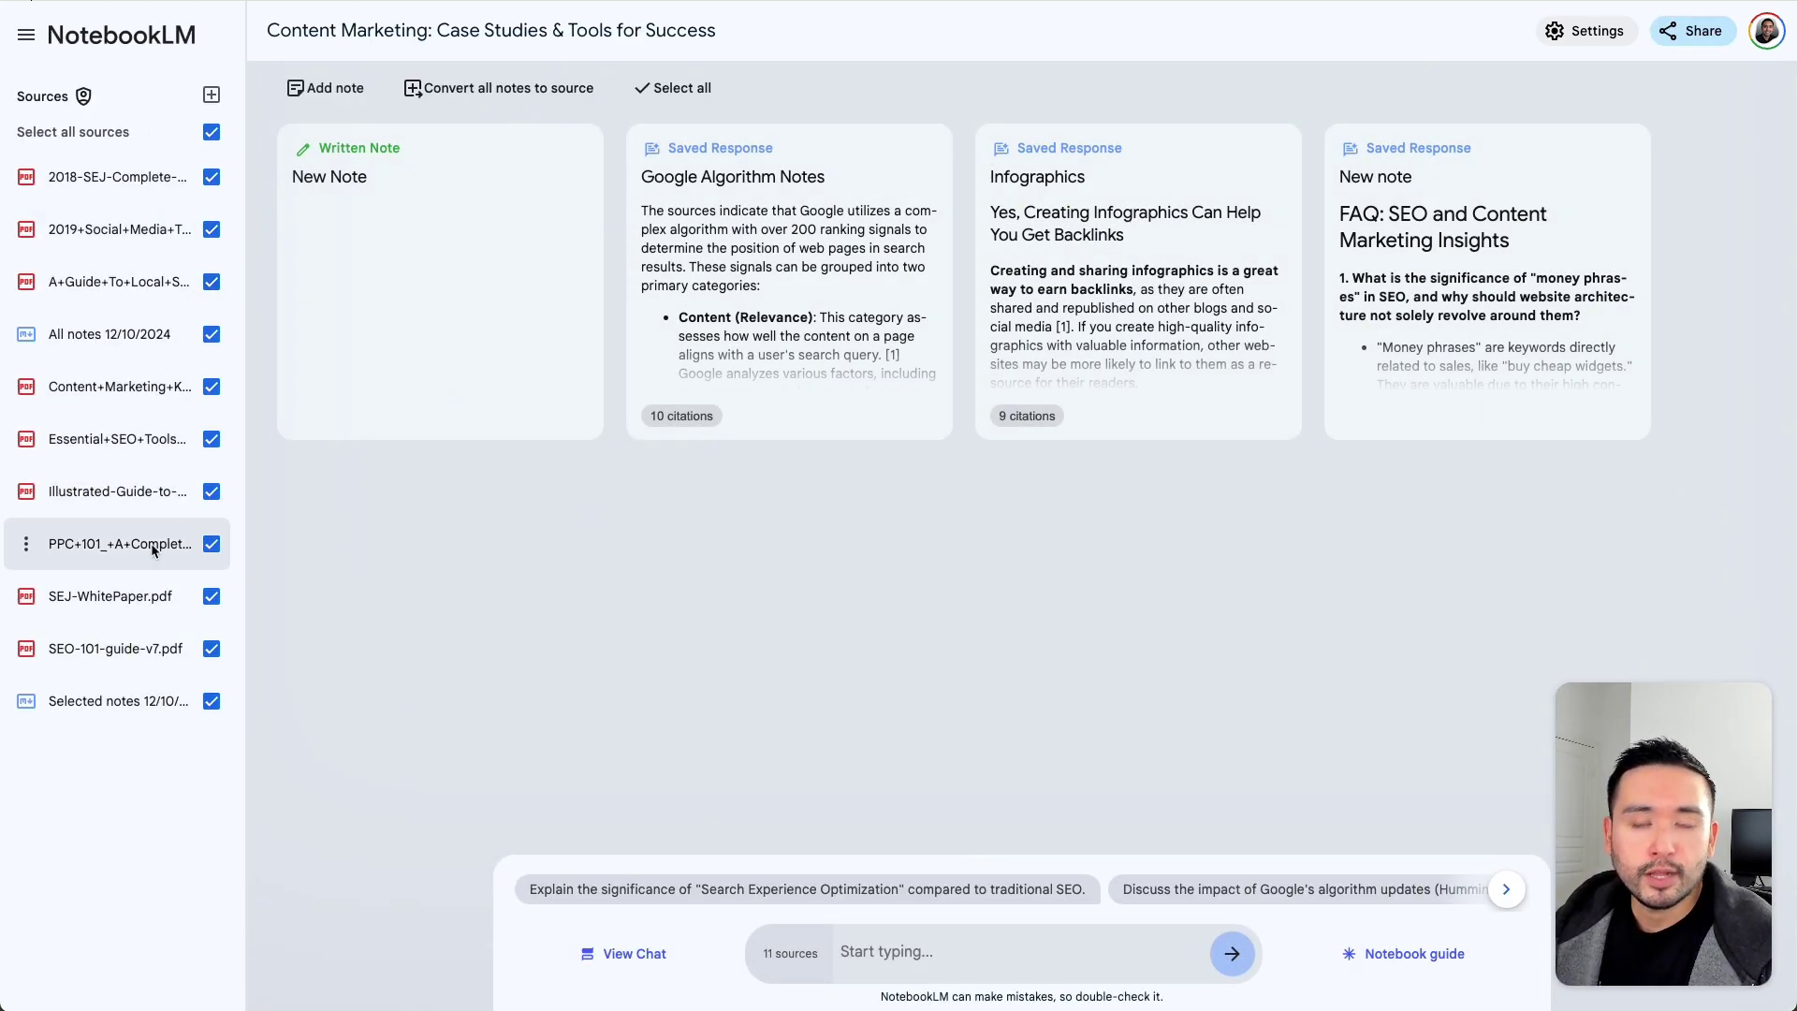
Step: Open the Add sources window, then highlight and clear its supported file types text
click(211, 96)
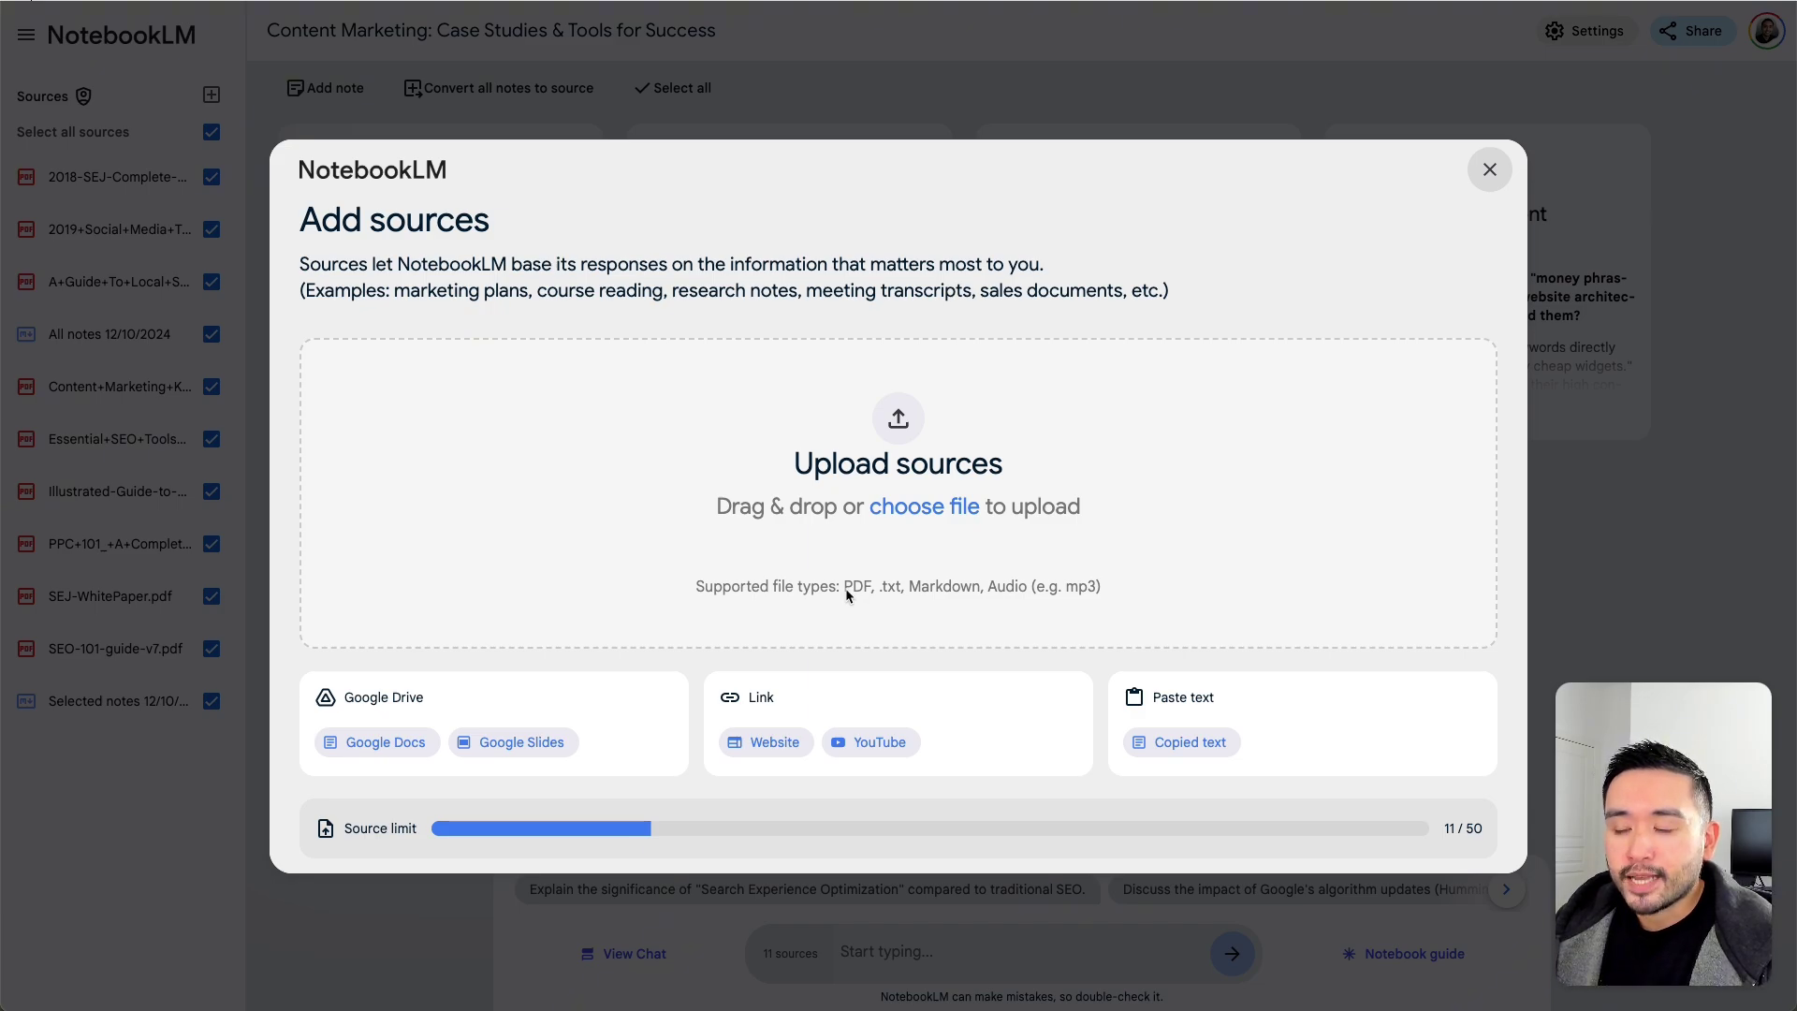
drag(847, 596, 1083, 586)
click(1076, 587)
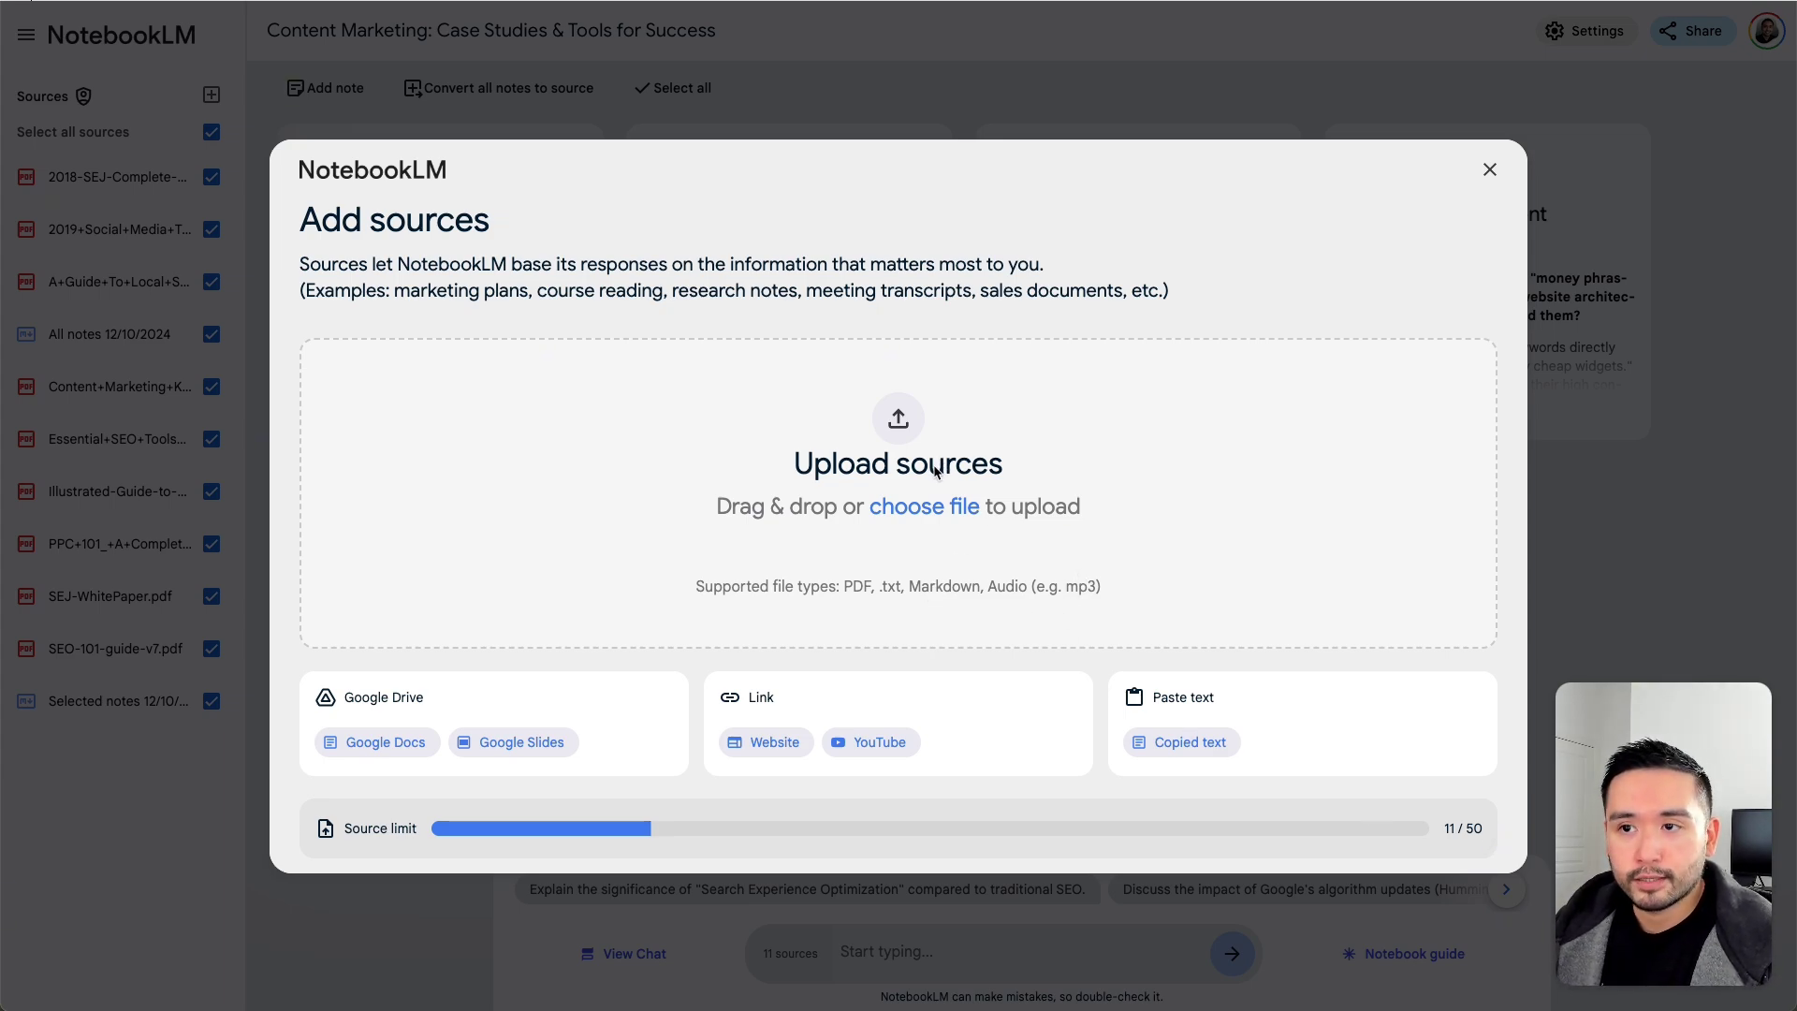
Step: Close Add sources, try toggling individual sources, then include all 11 sources in the chat
click(1489, 169)
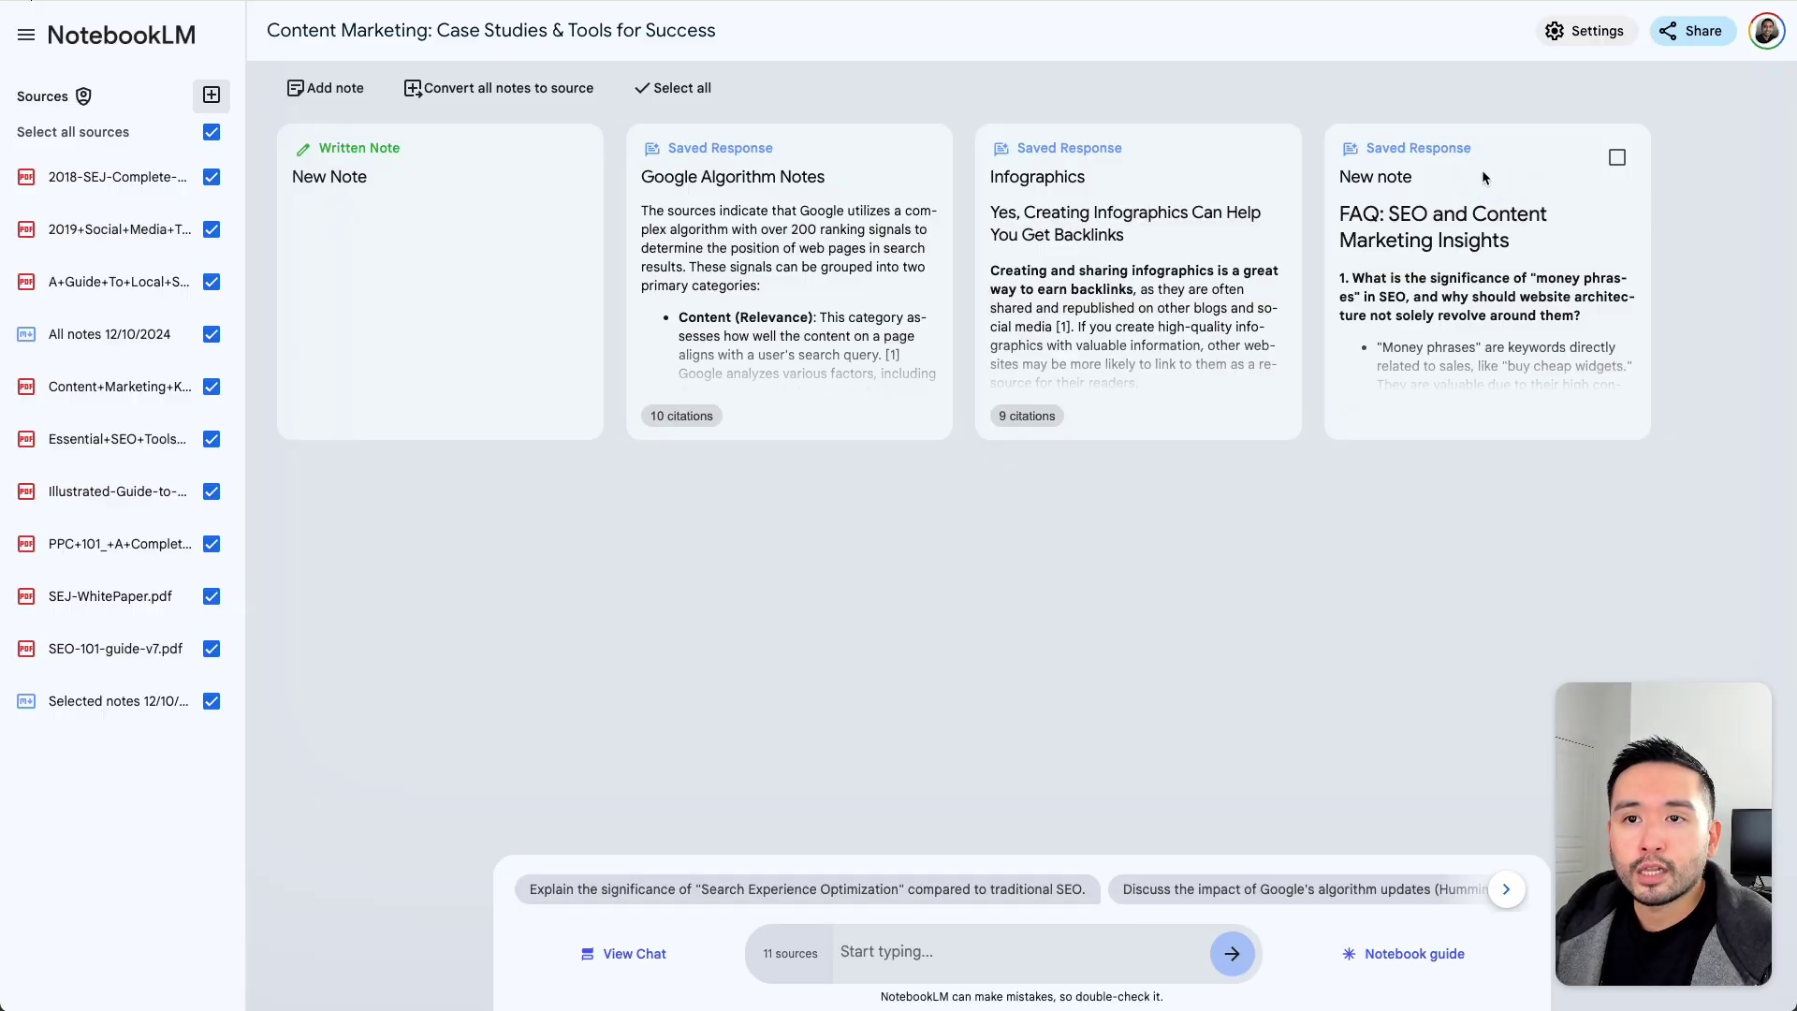
click(210, 132)
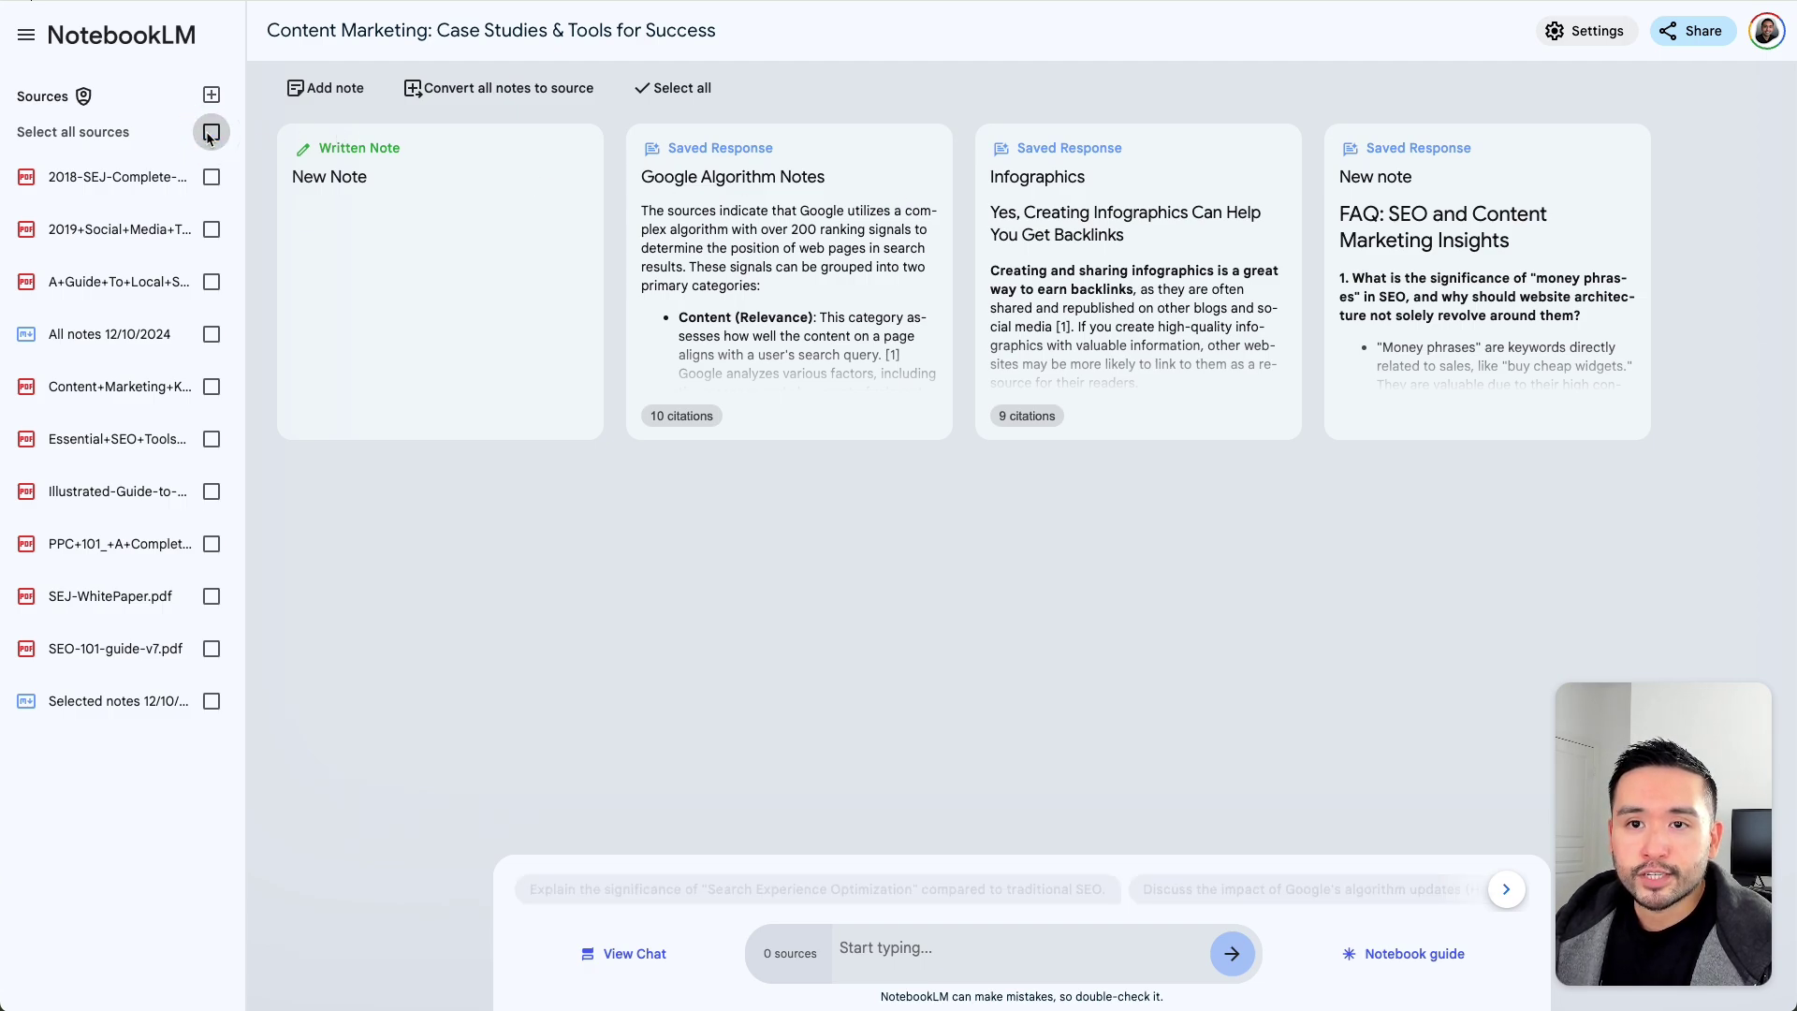
click(210, 133)
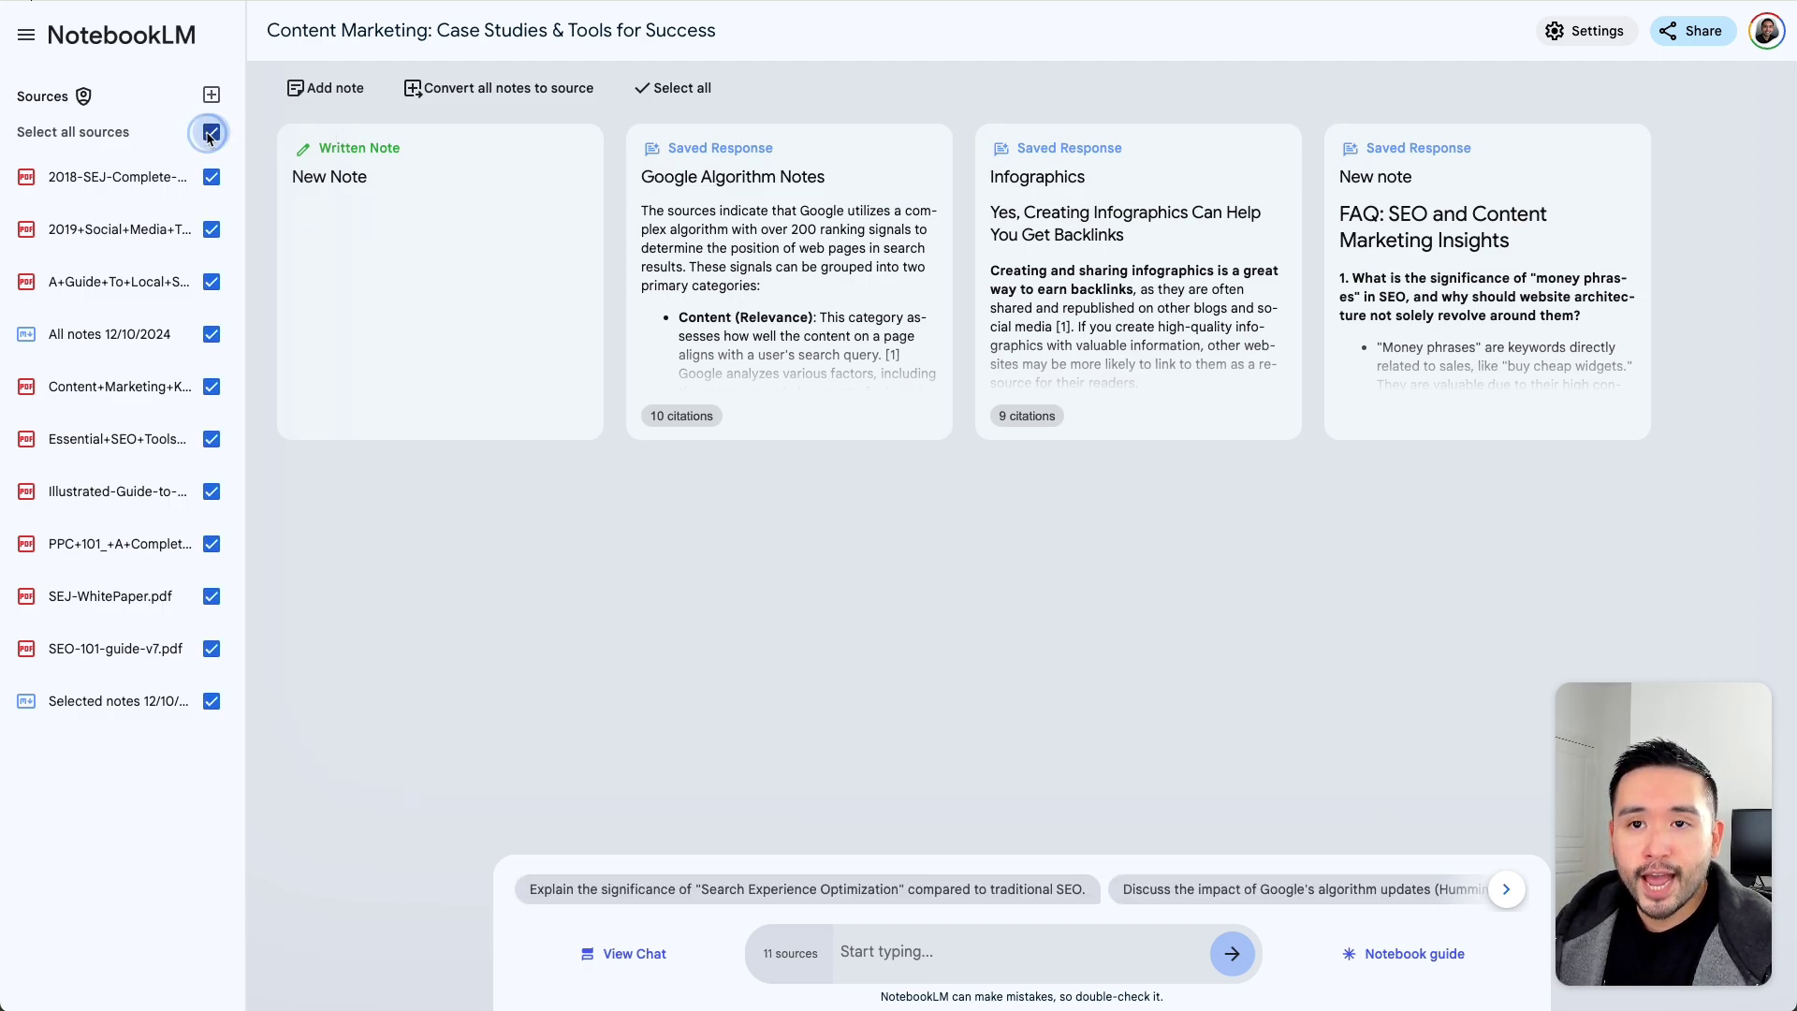
click(211, 132)
click(211, 176)
click(211, 229)
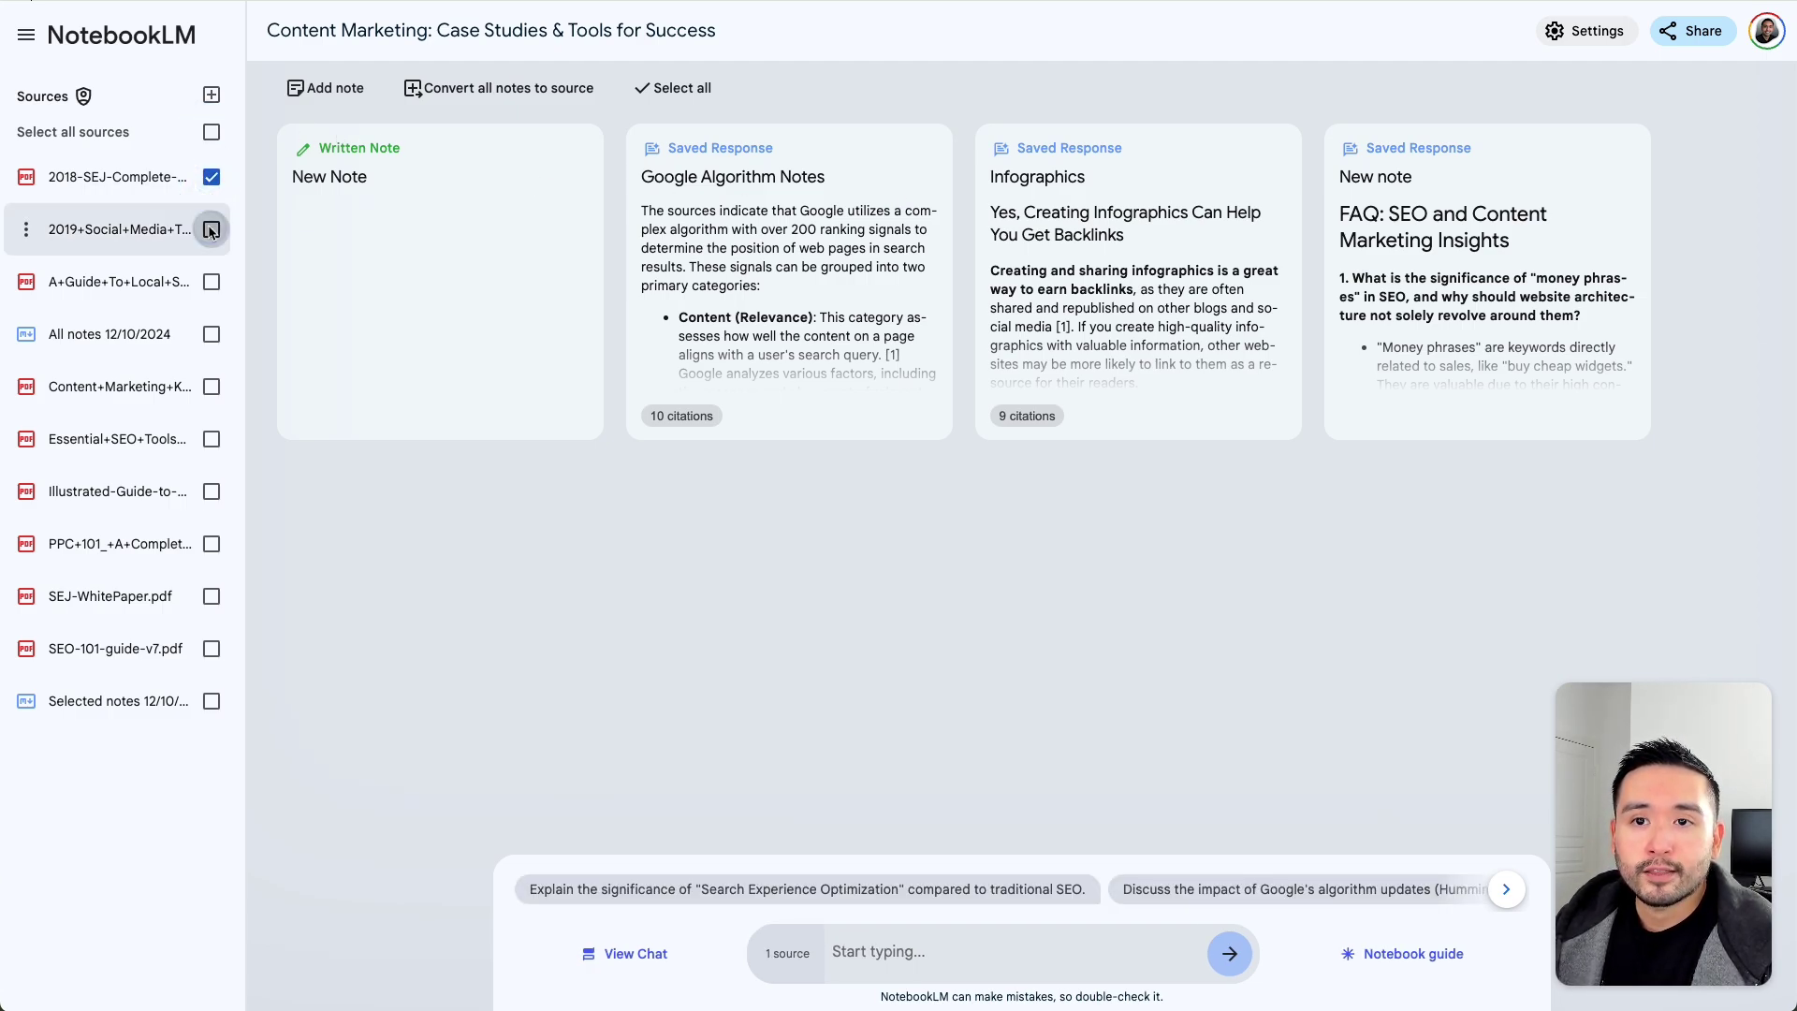
click(211, 281)
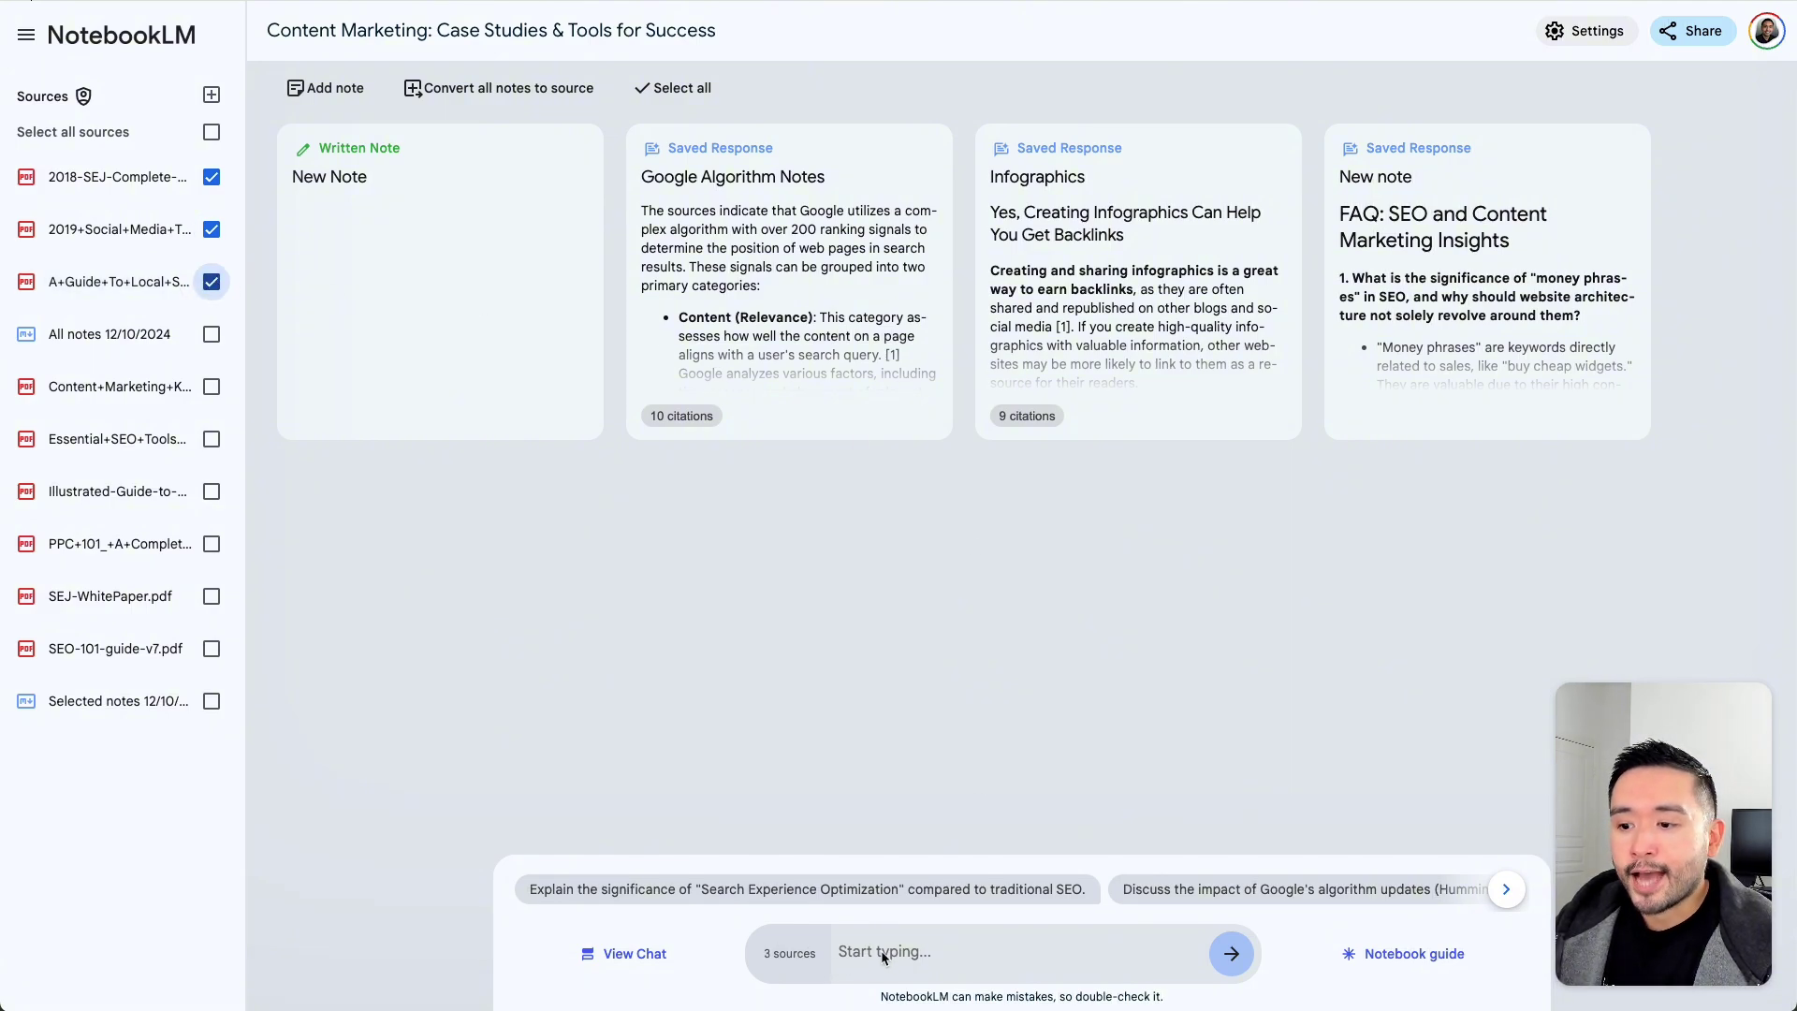
mouse_move(280, 230)
click(212, 133)
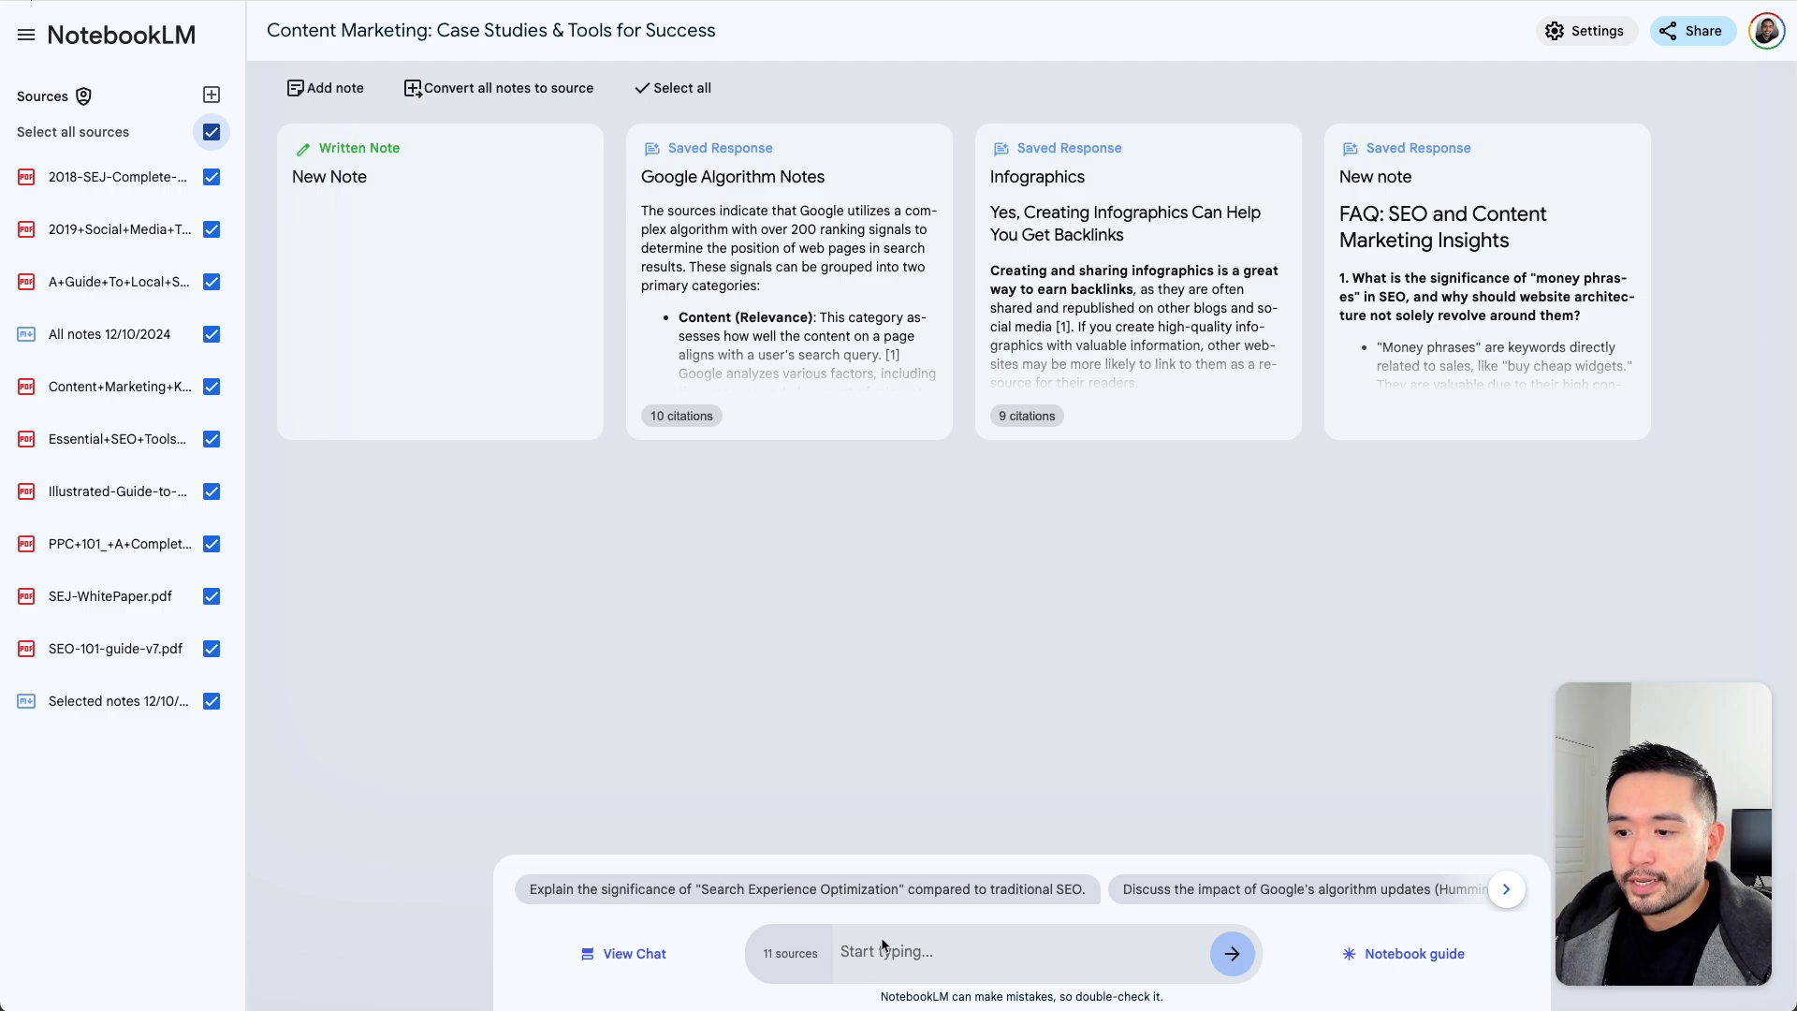
Step: Type the question 'what should I do if my traffic drops?' into the chat box
text(should I)
key(Home)
text(what)
key(End)
text(do if my traffic drops)
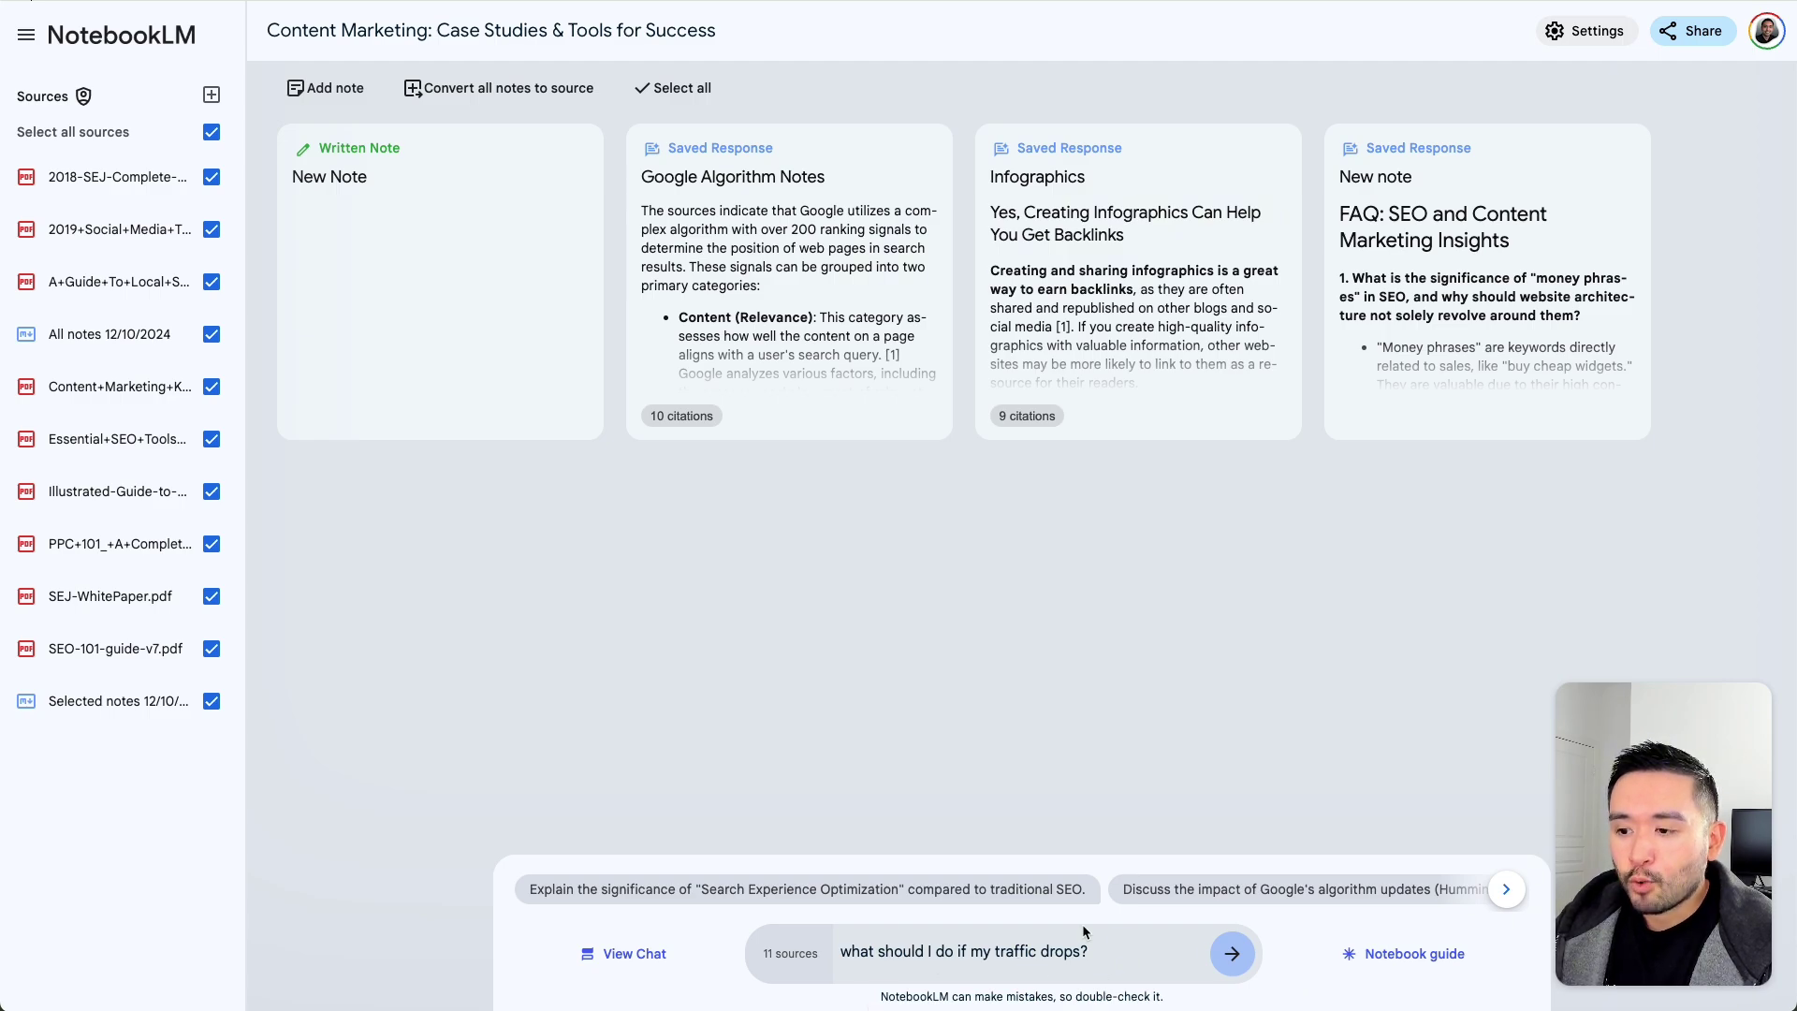
Step: Send the traffic-drop question and scroll through the 'Reasons for Traffic Decline' answer
click(1233, 953)
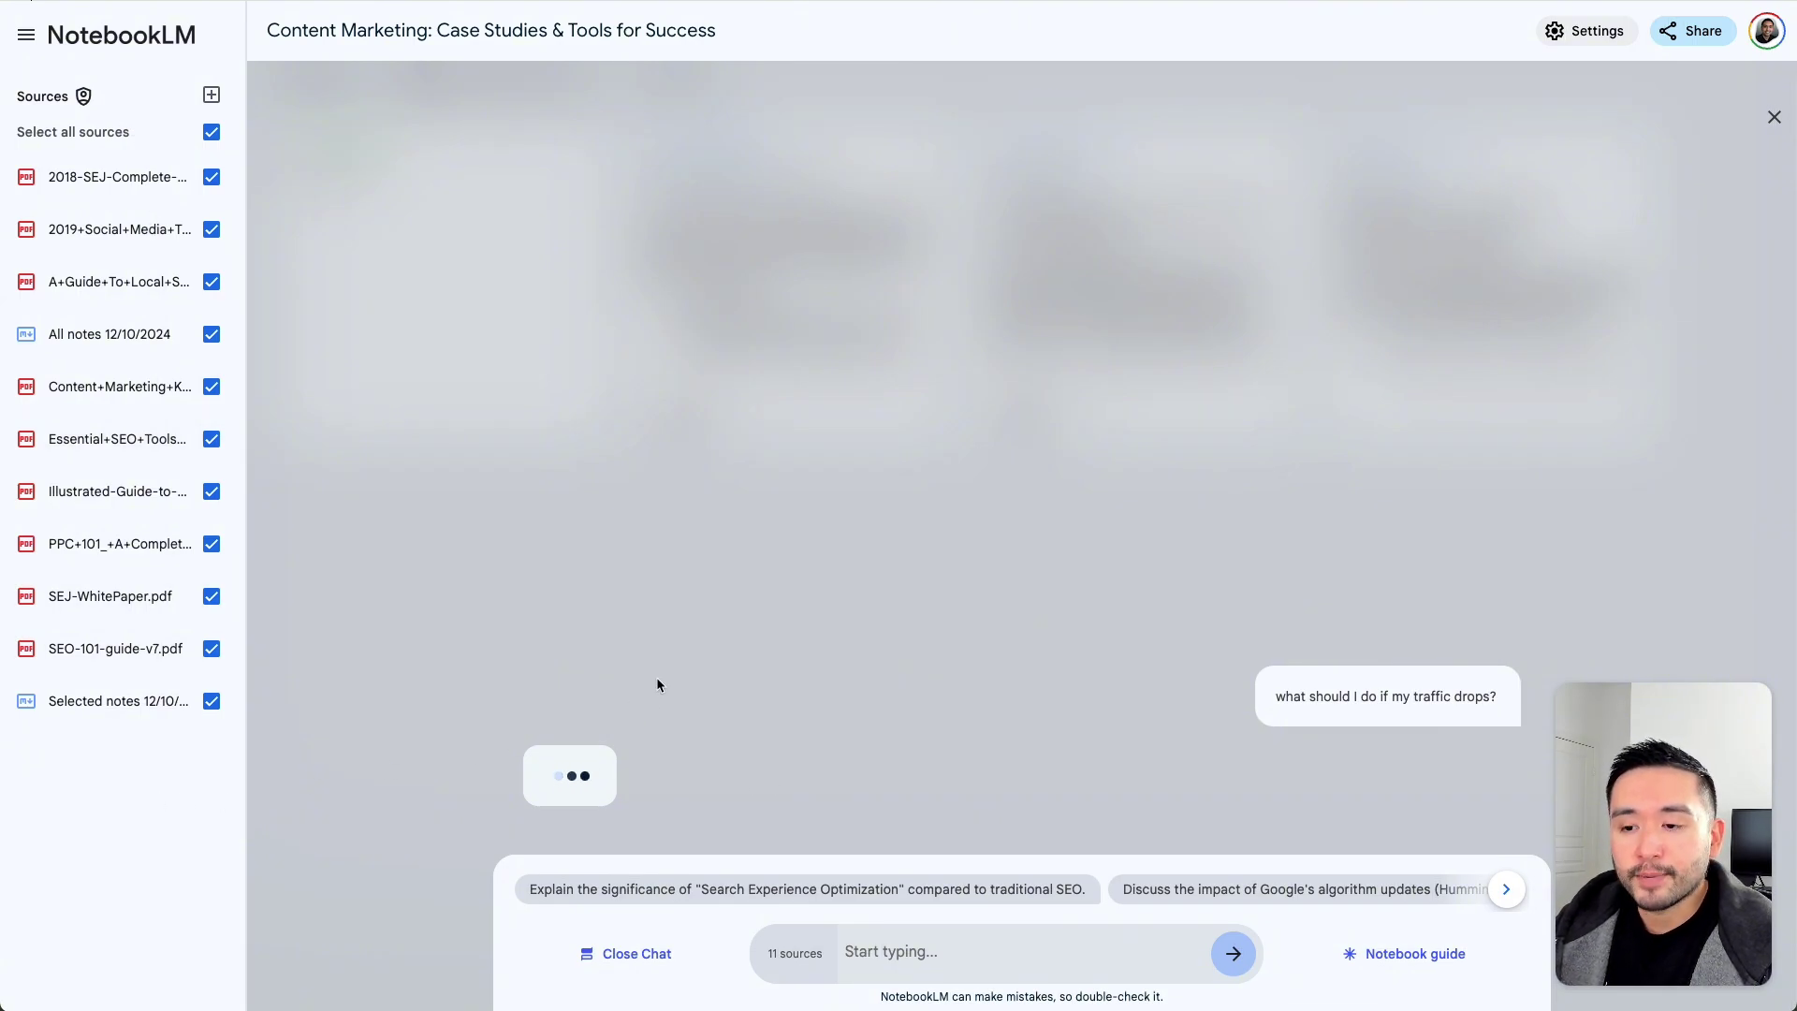
scroll(698, 713, up, 6)
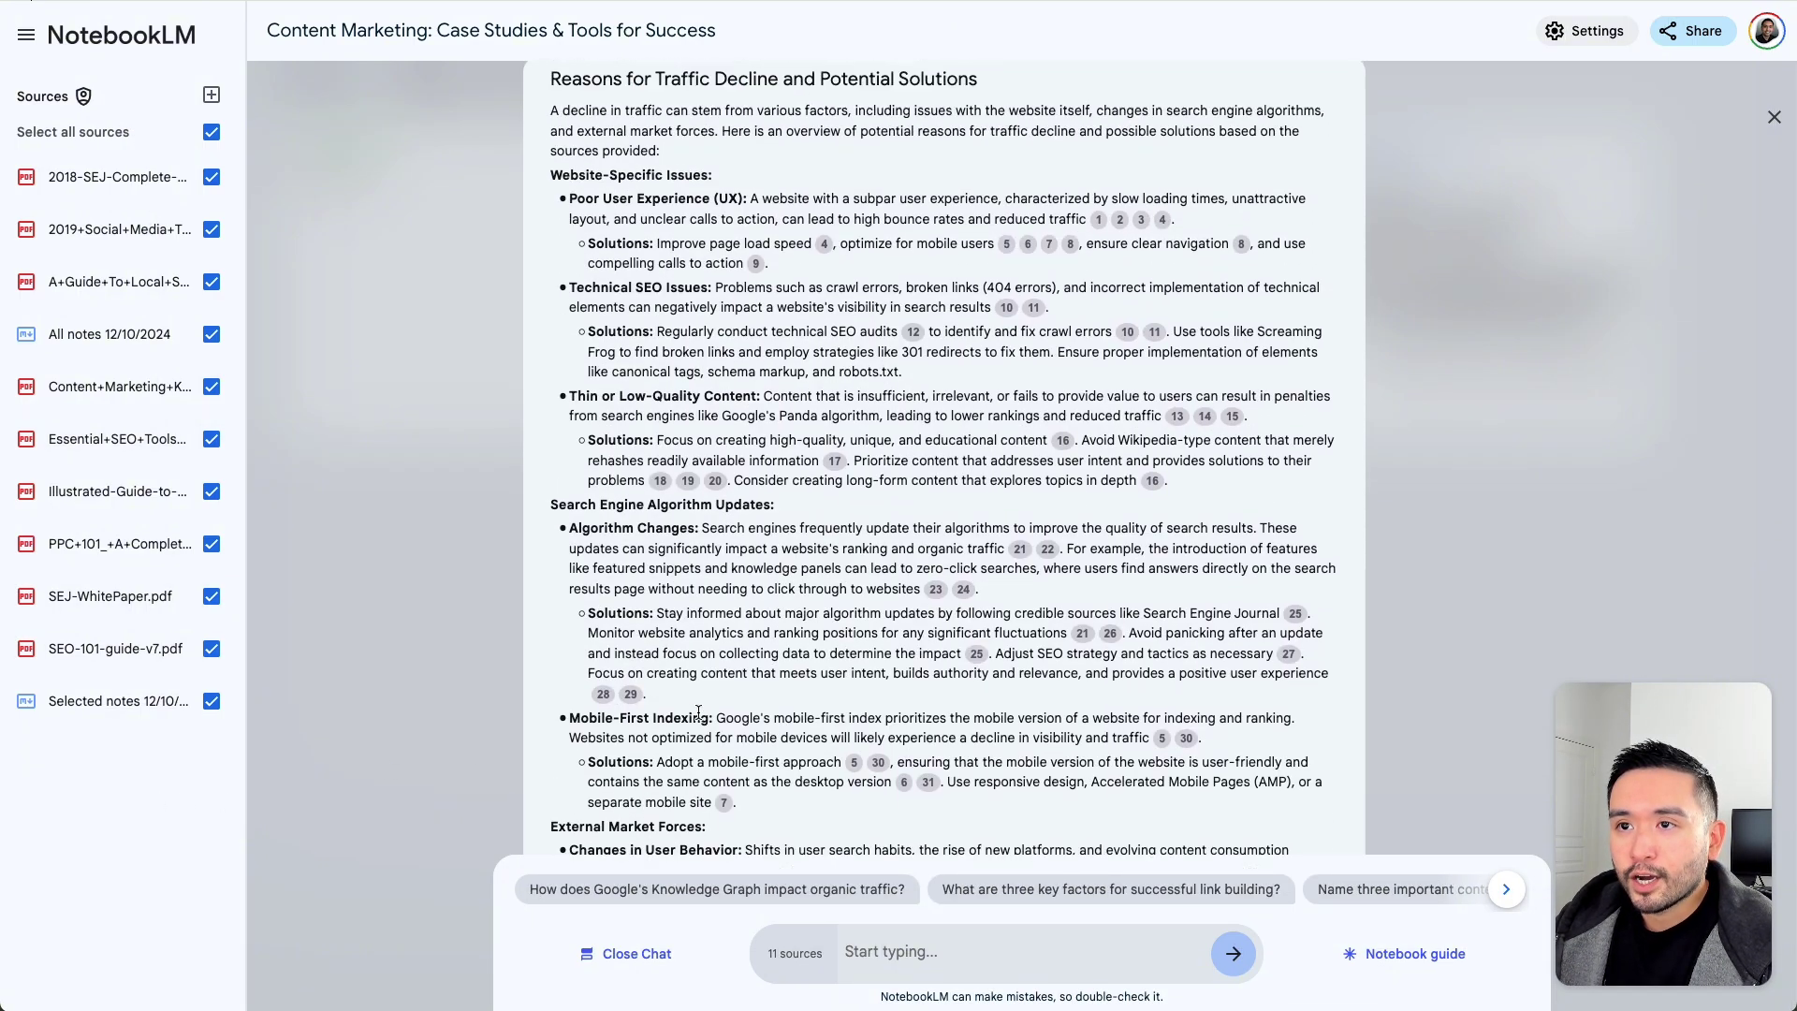
scroll(698, 713, up, 1)
Step: Highlight part of the answer, then open the 2018-SEJ-Complete-SEO-Guide.pdf source through citation 4
drag(551, 224, 787, 629)
scroll(658, 705, down, 3)
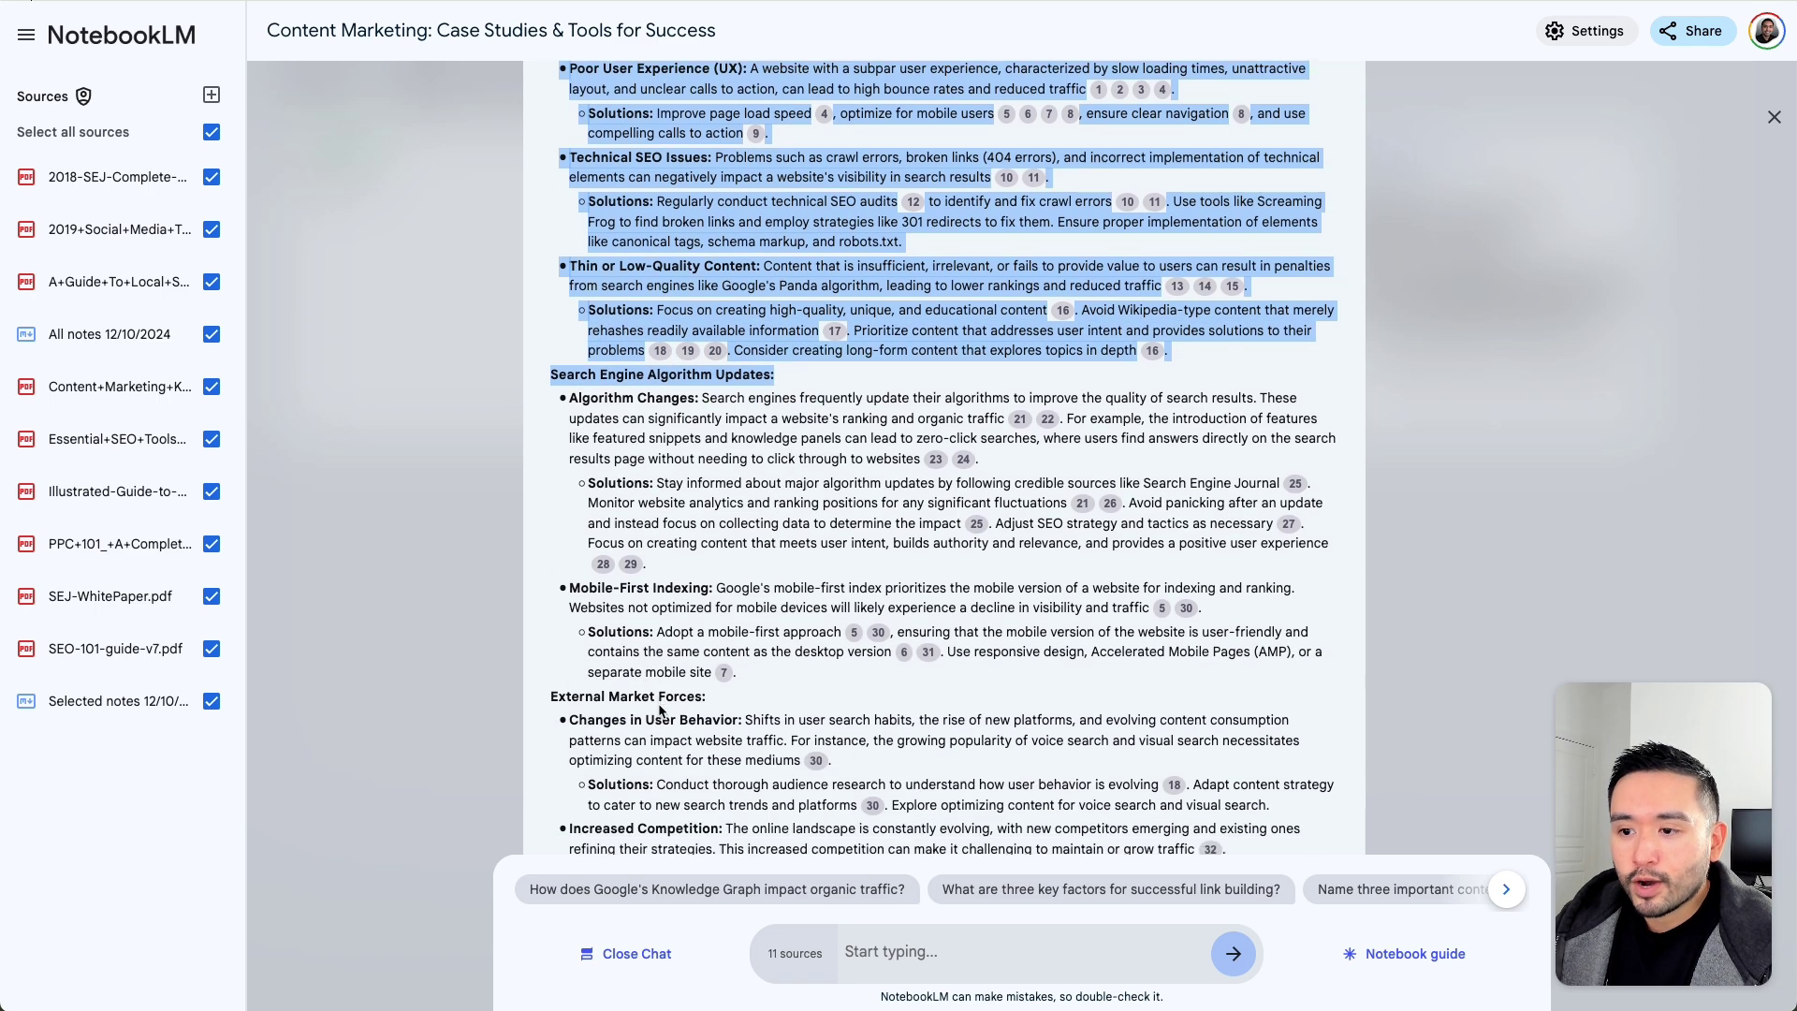
scroll(659, 704, up, 3)
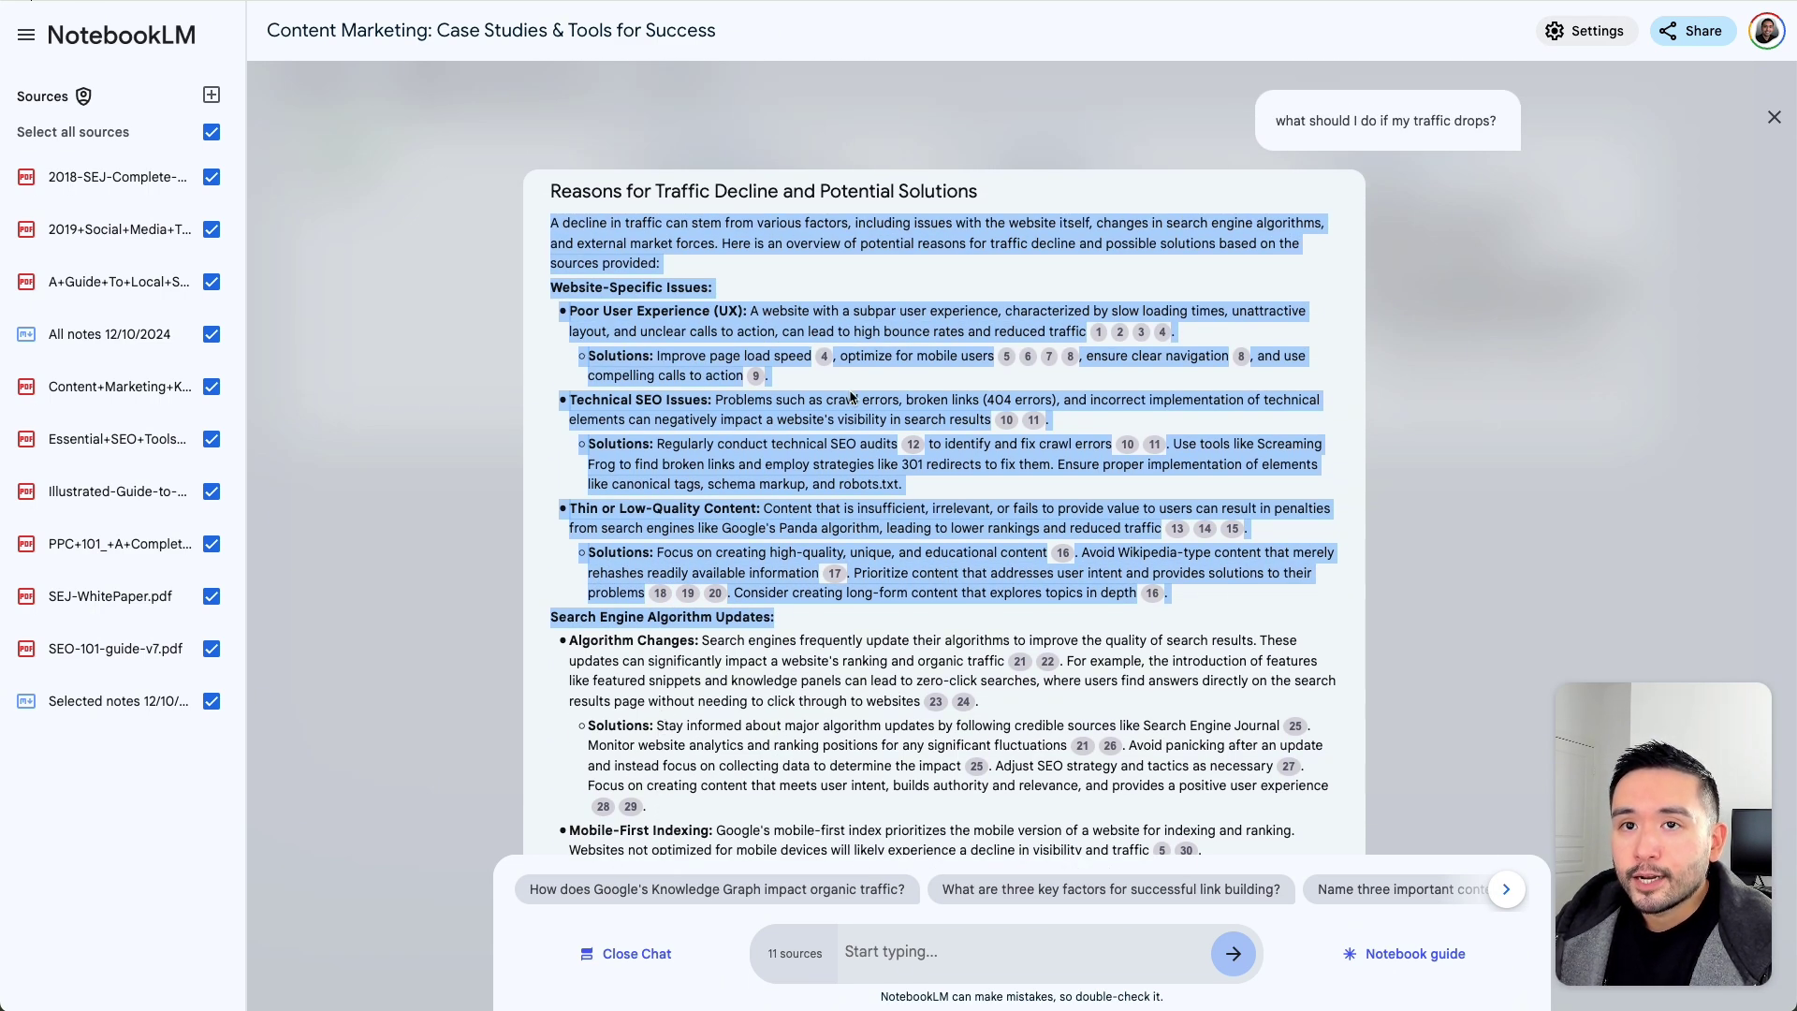
click(848, 376)
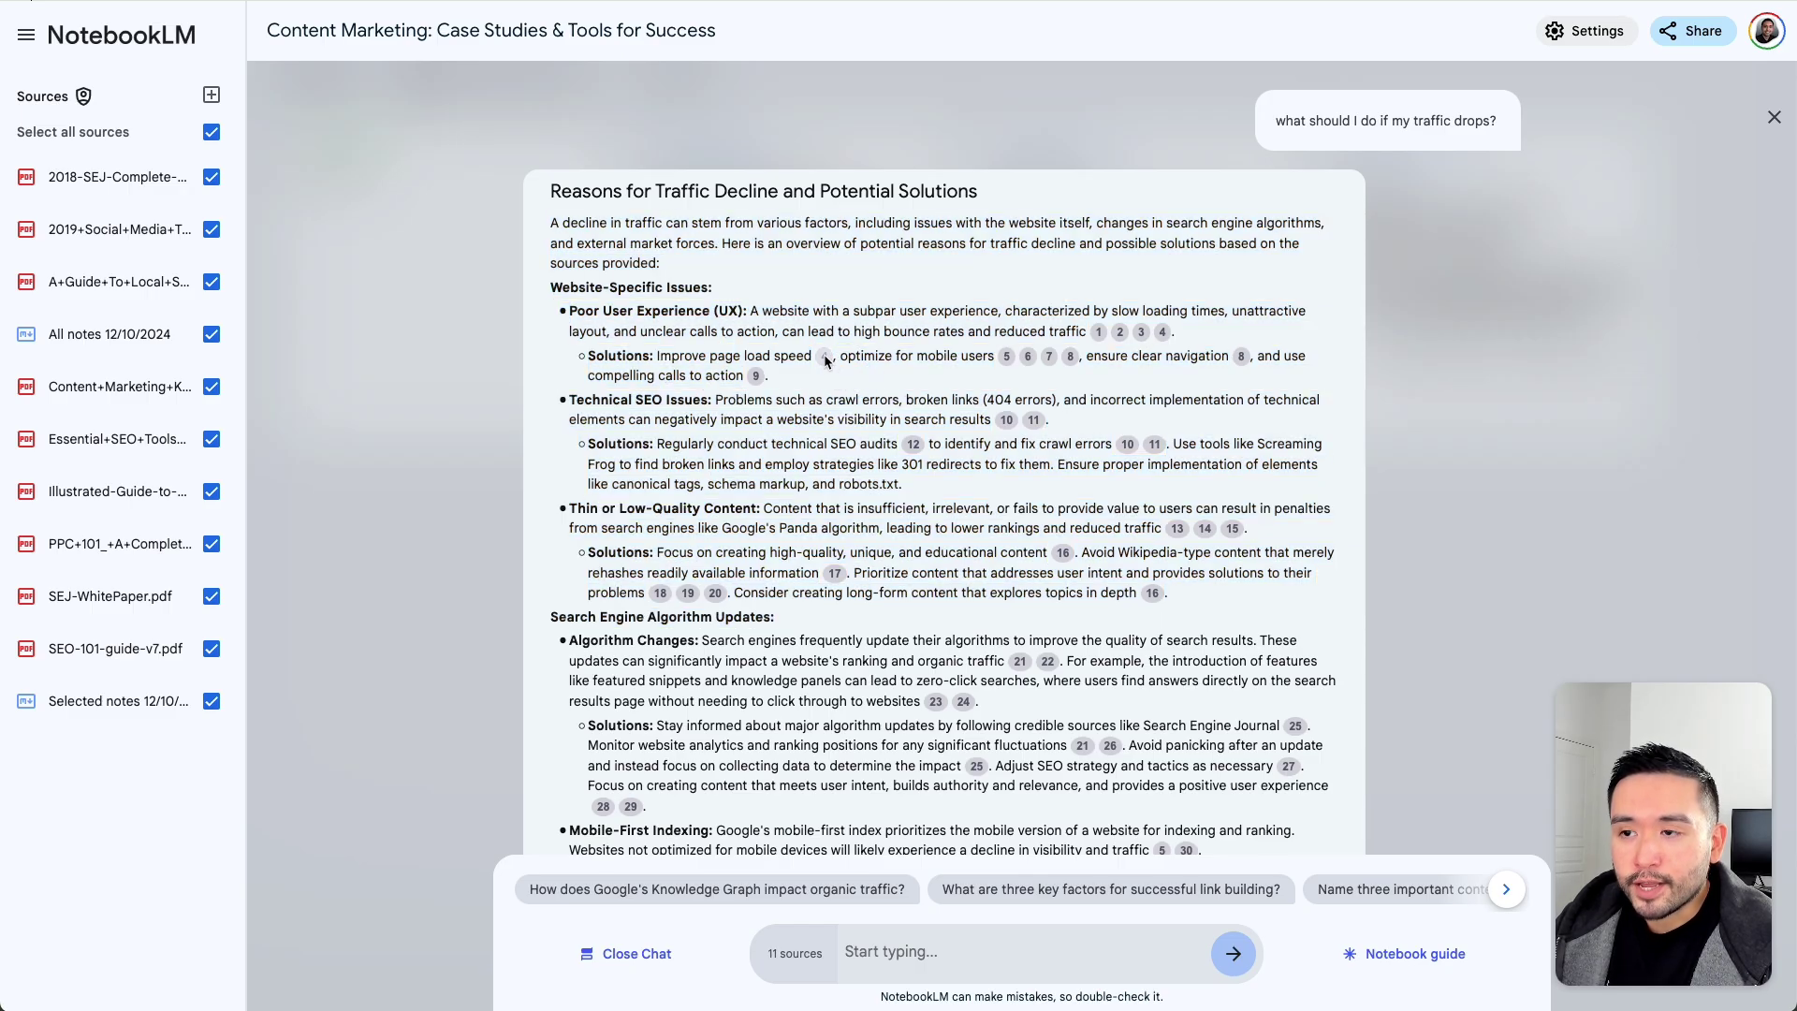
click(824, 357)
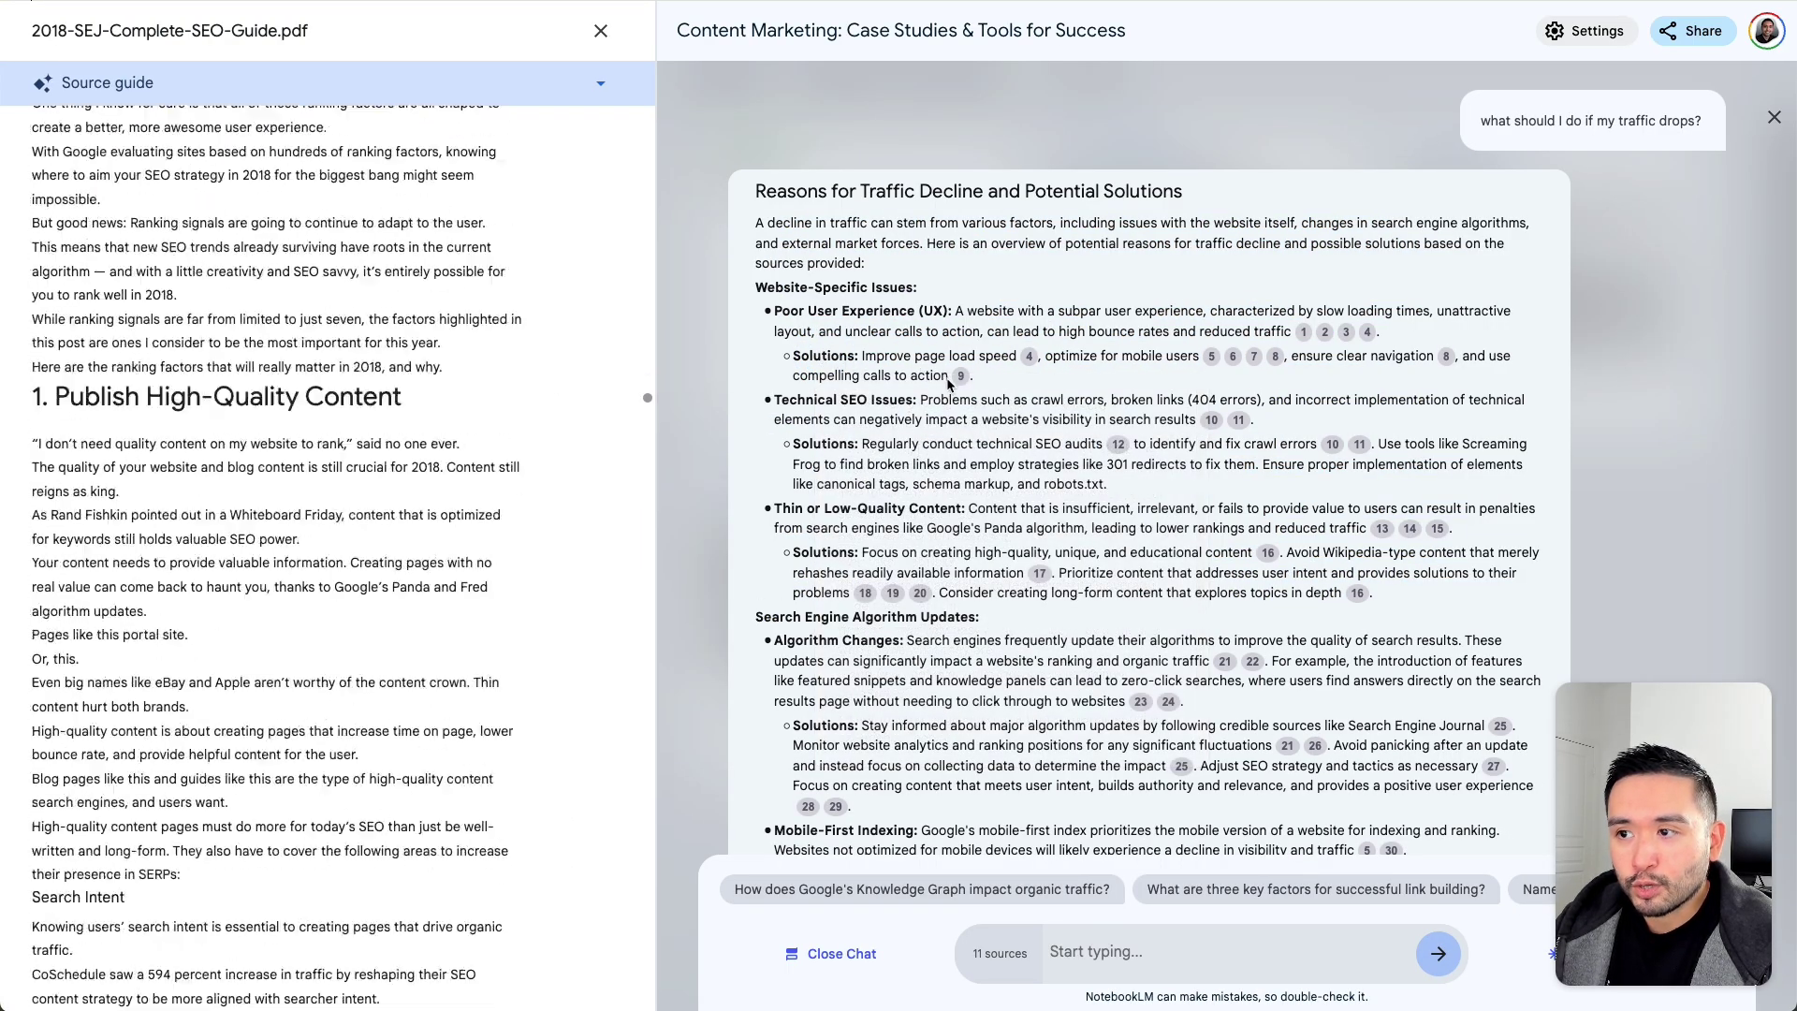
Step: Jump to the source passages behind citation 9 and another citation, selecting and clearing guide text
click(962, 376)
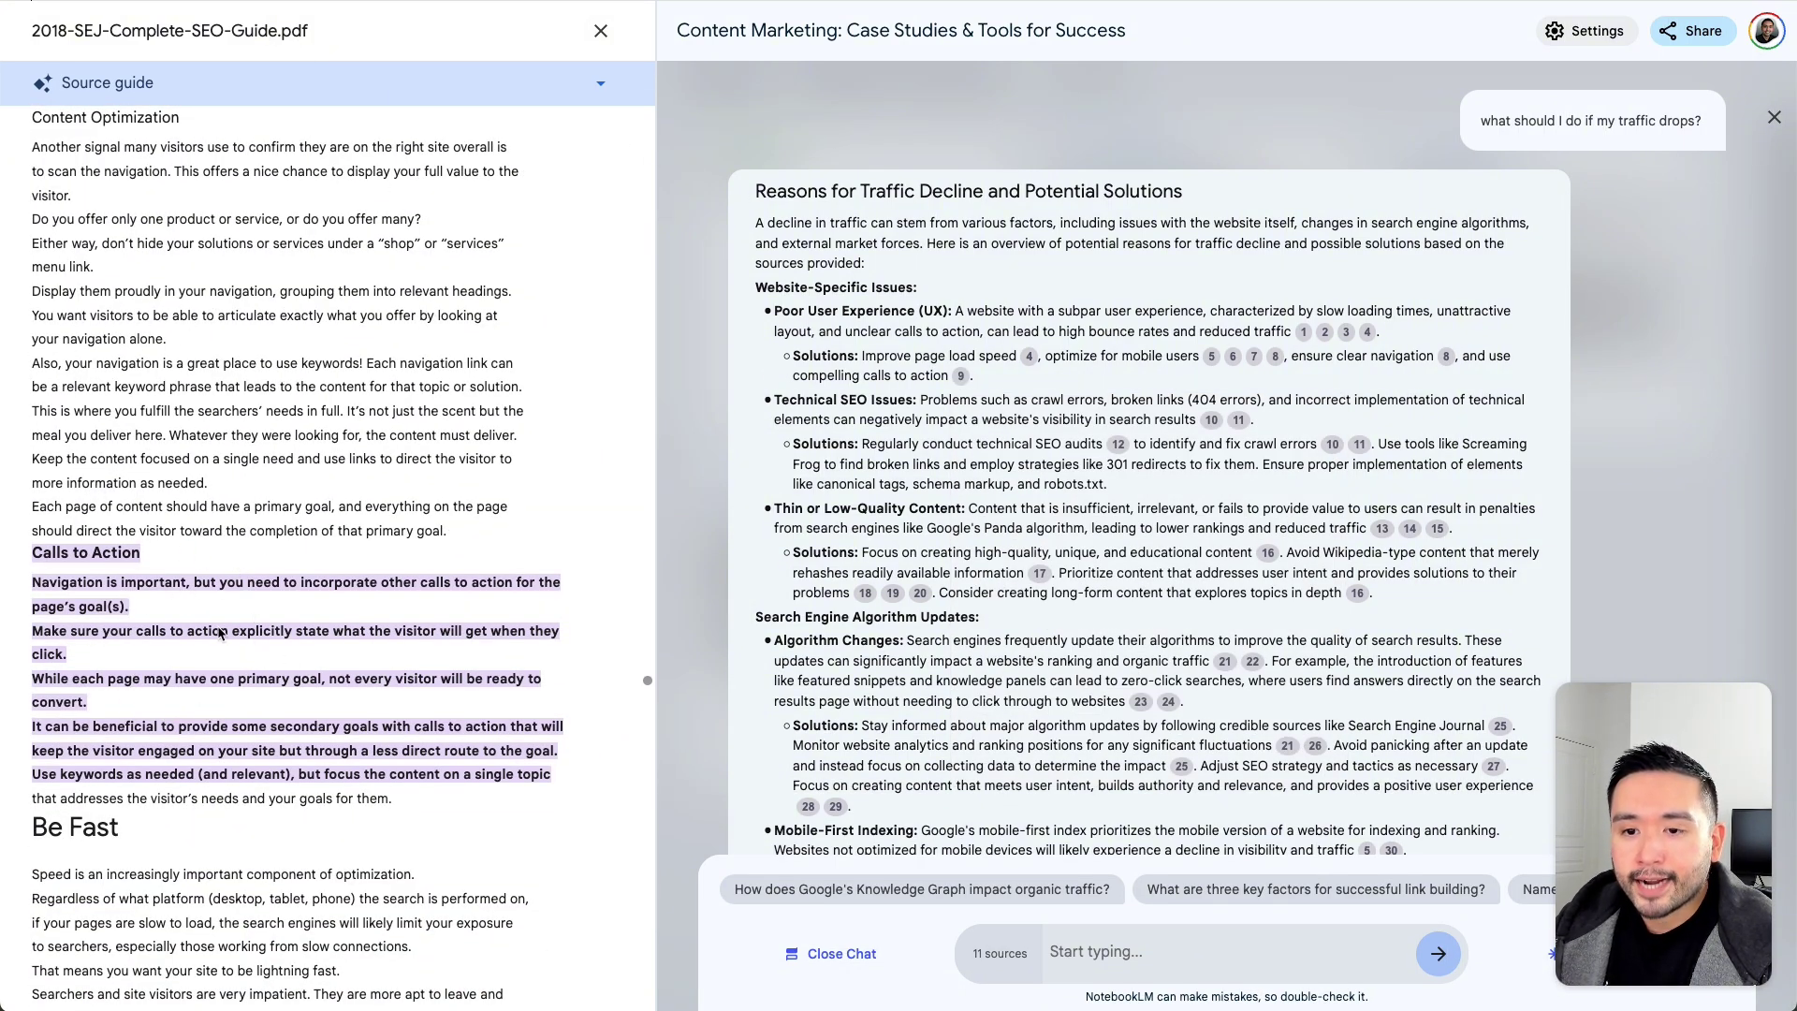
click(807, 806)
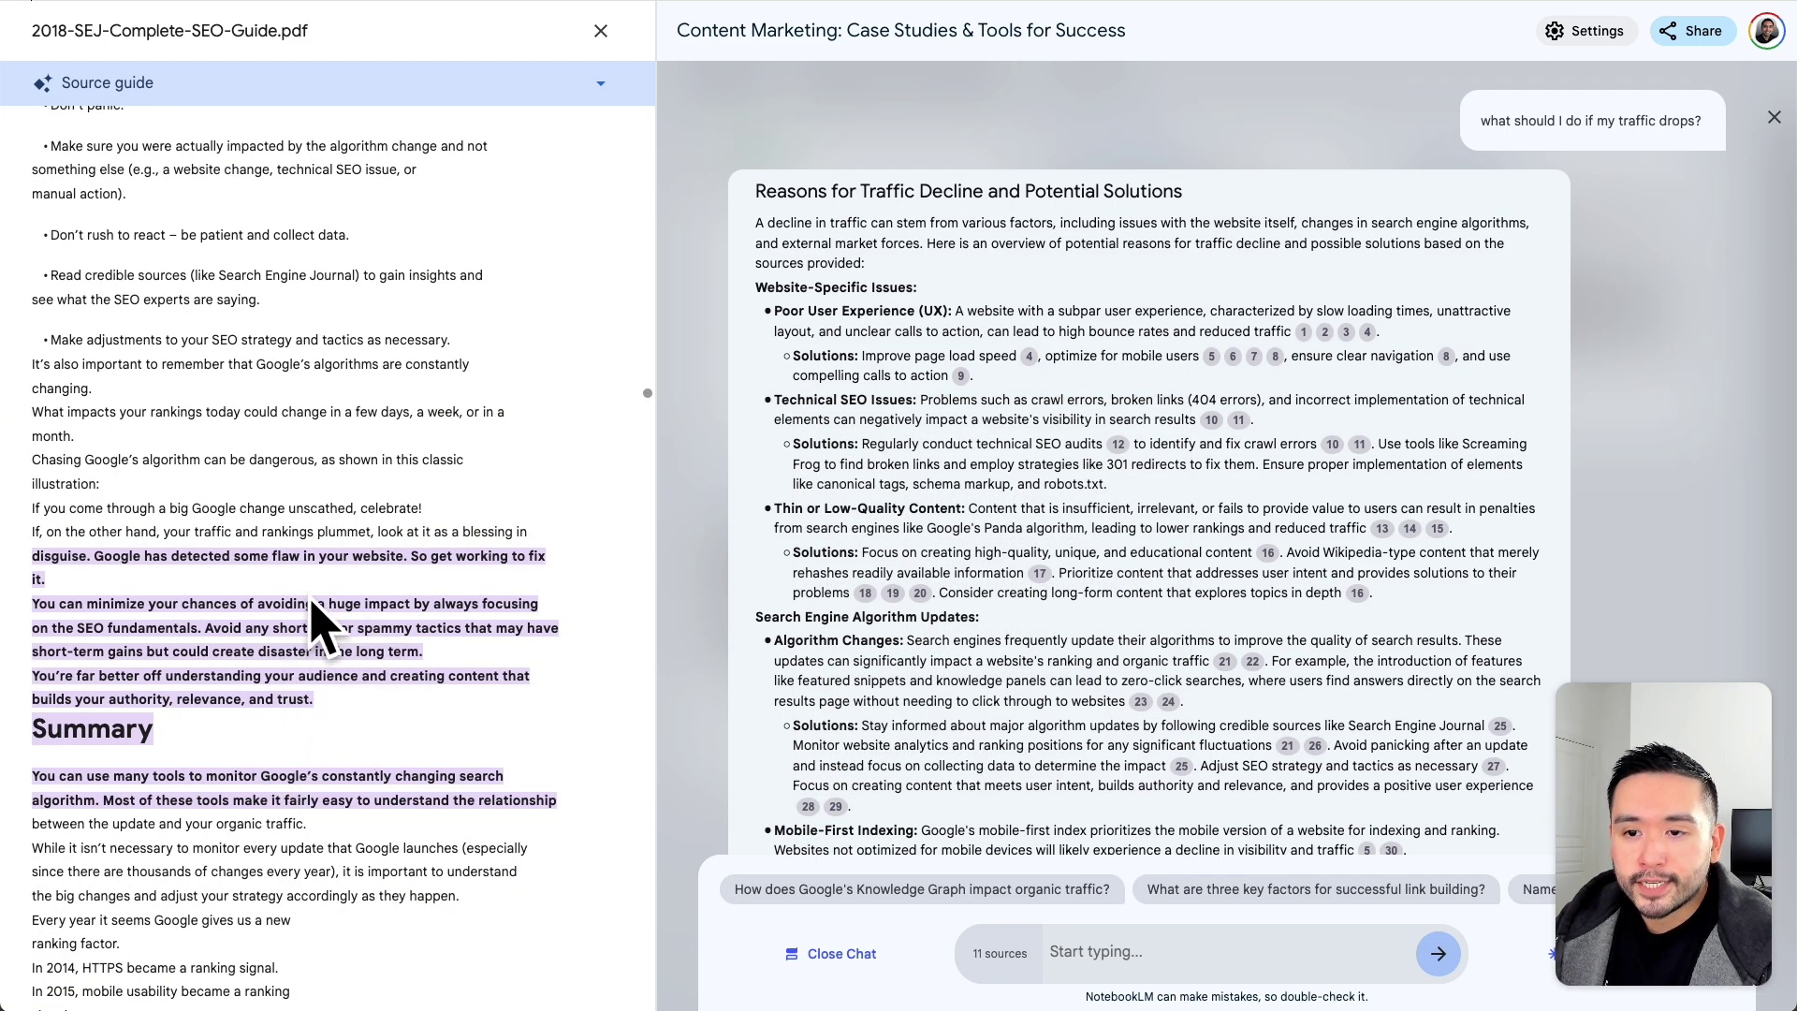
drag(120, 376, 182, 936)
scroll(182, 945, down, 1)
click(206, 897)
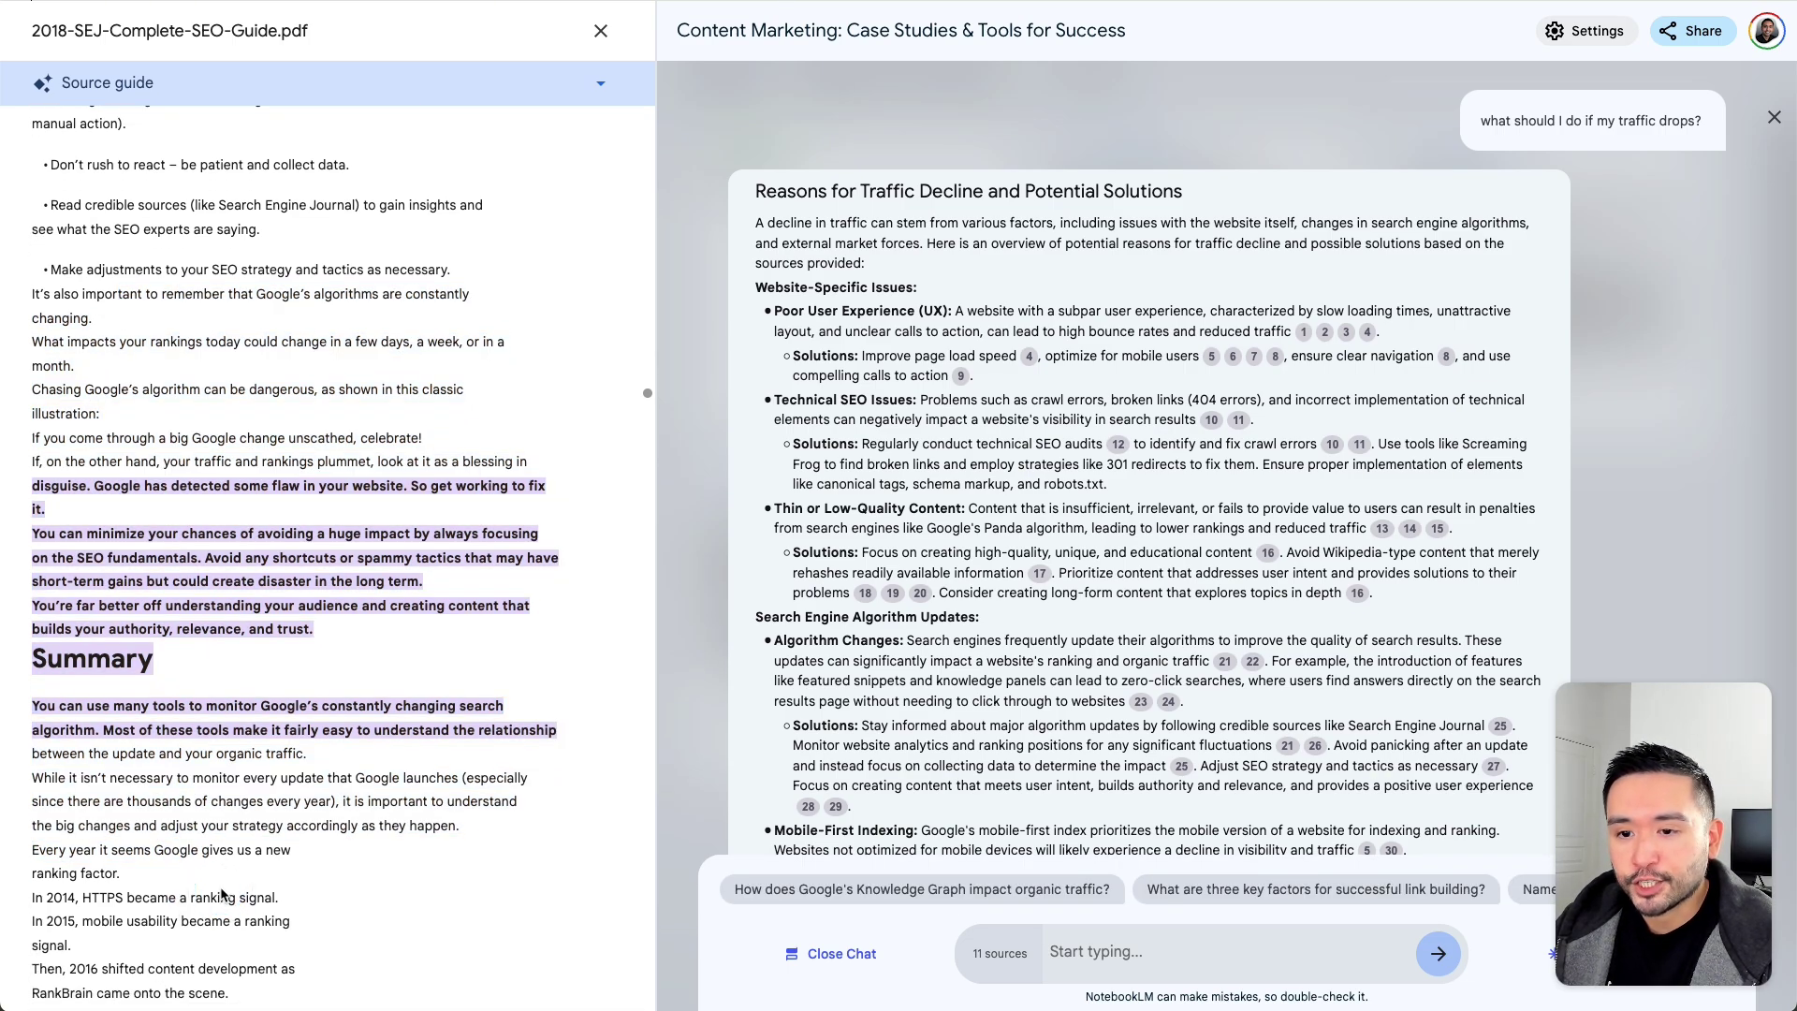
scroll(66, 314, up, 15)
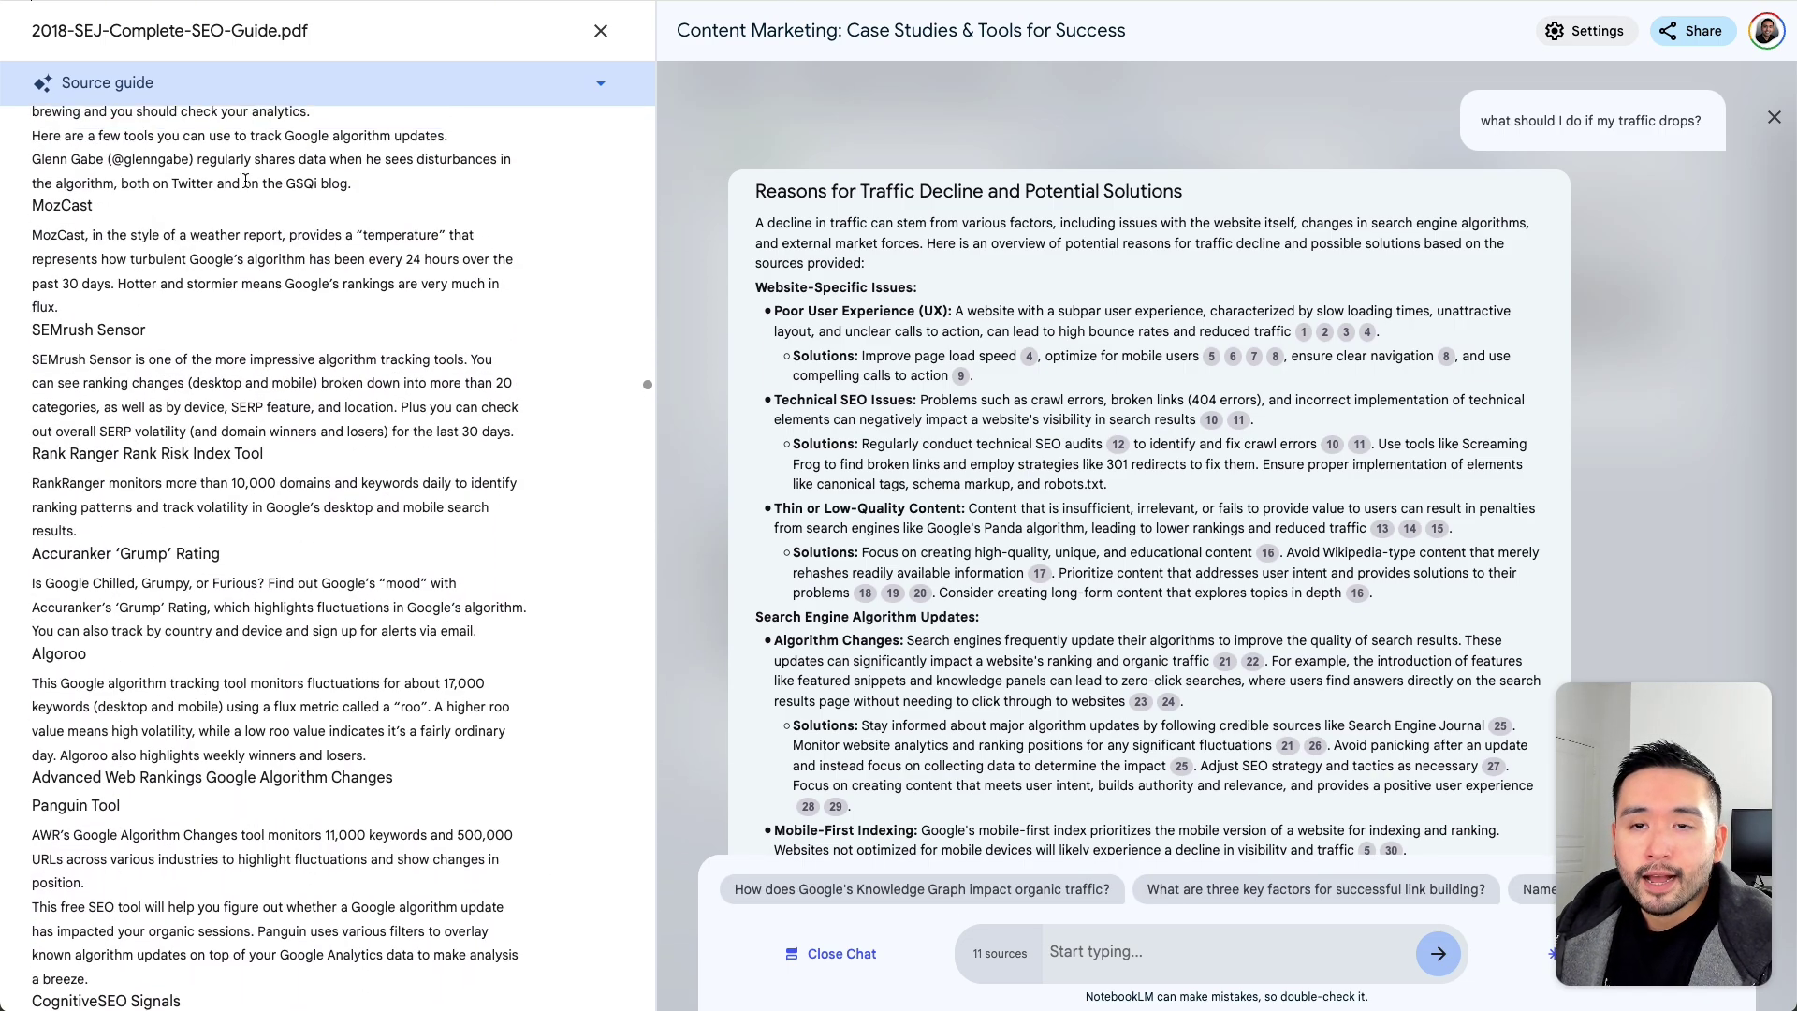
scroll(183, 302, up, 10)
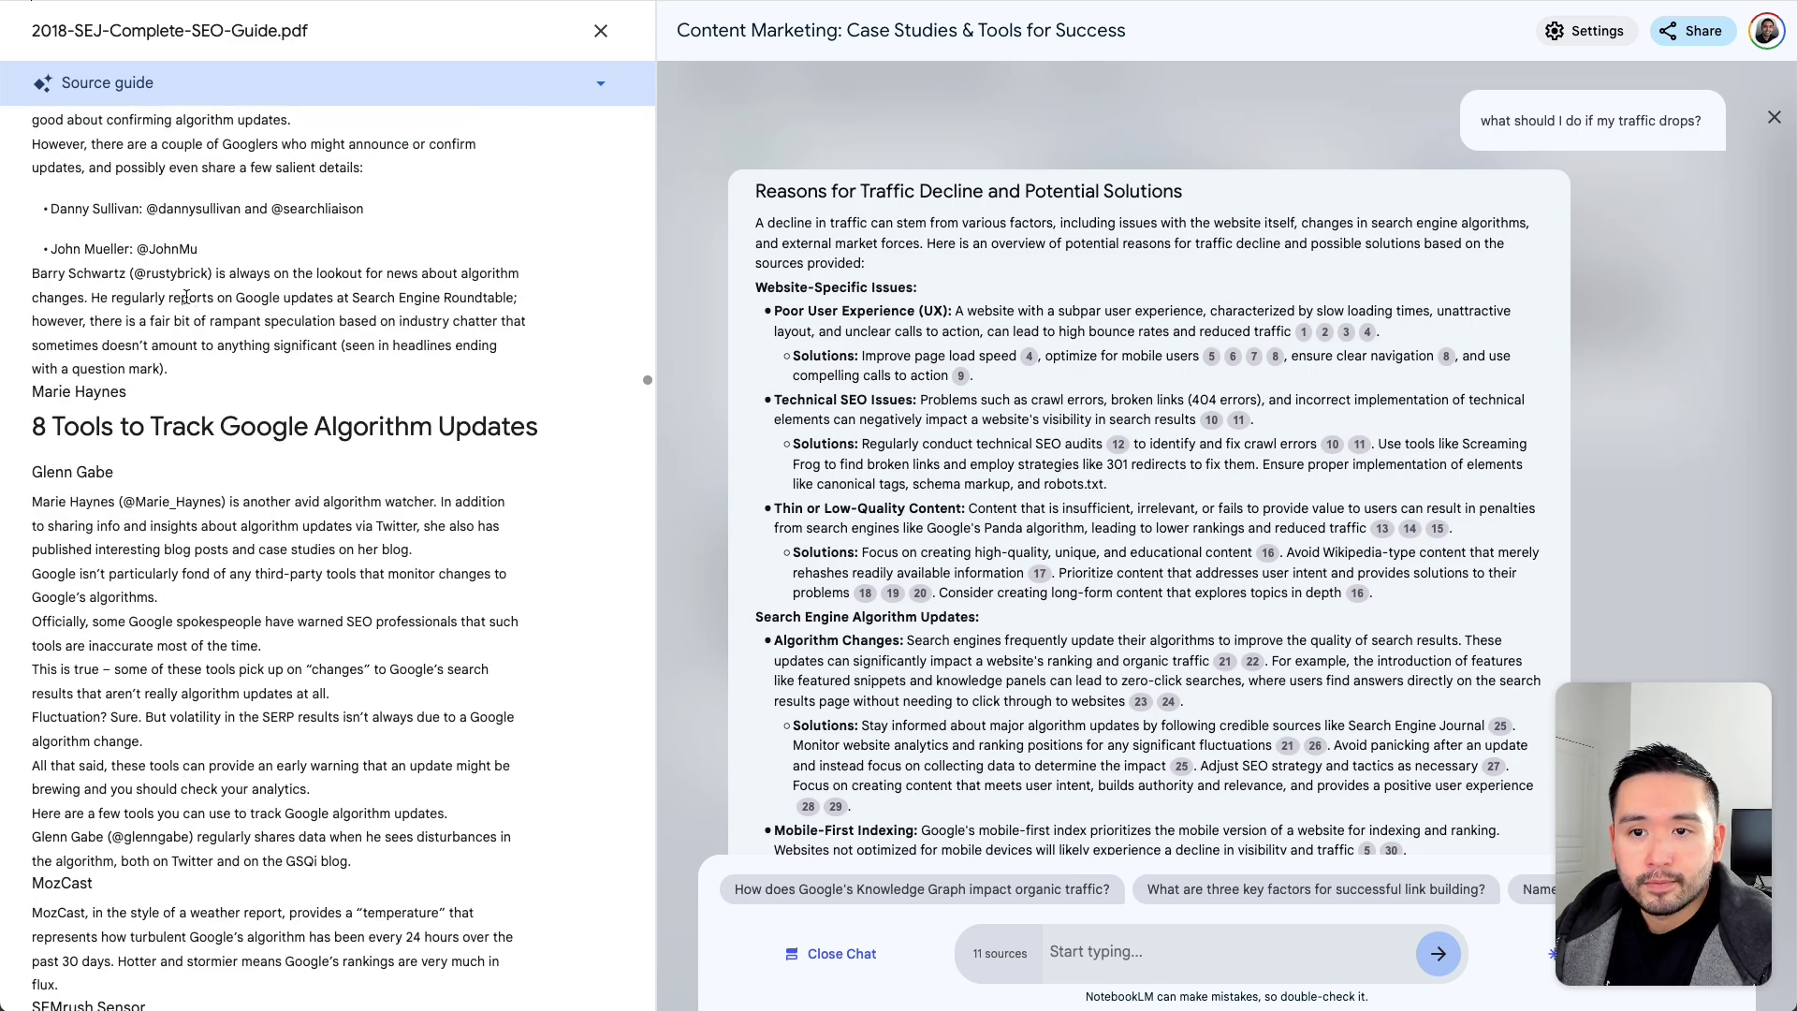
Step: Summarize the 'Why You Should Track Google Updates' section into a note and close the chat
drag(54, 457, 252, 583)
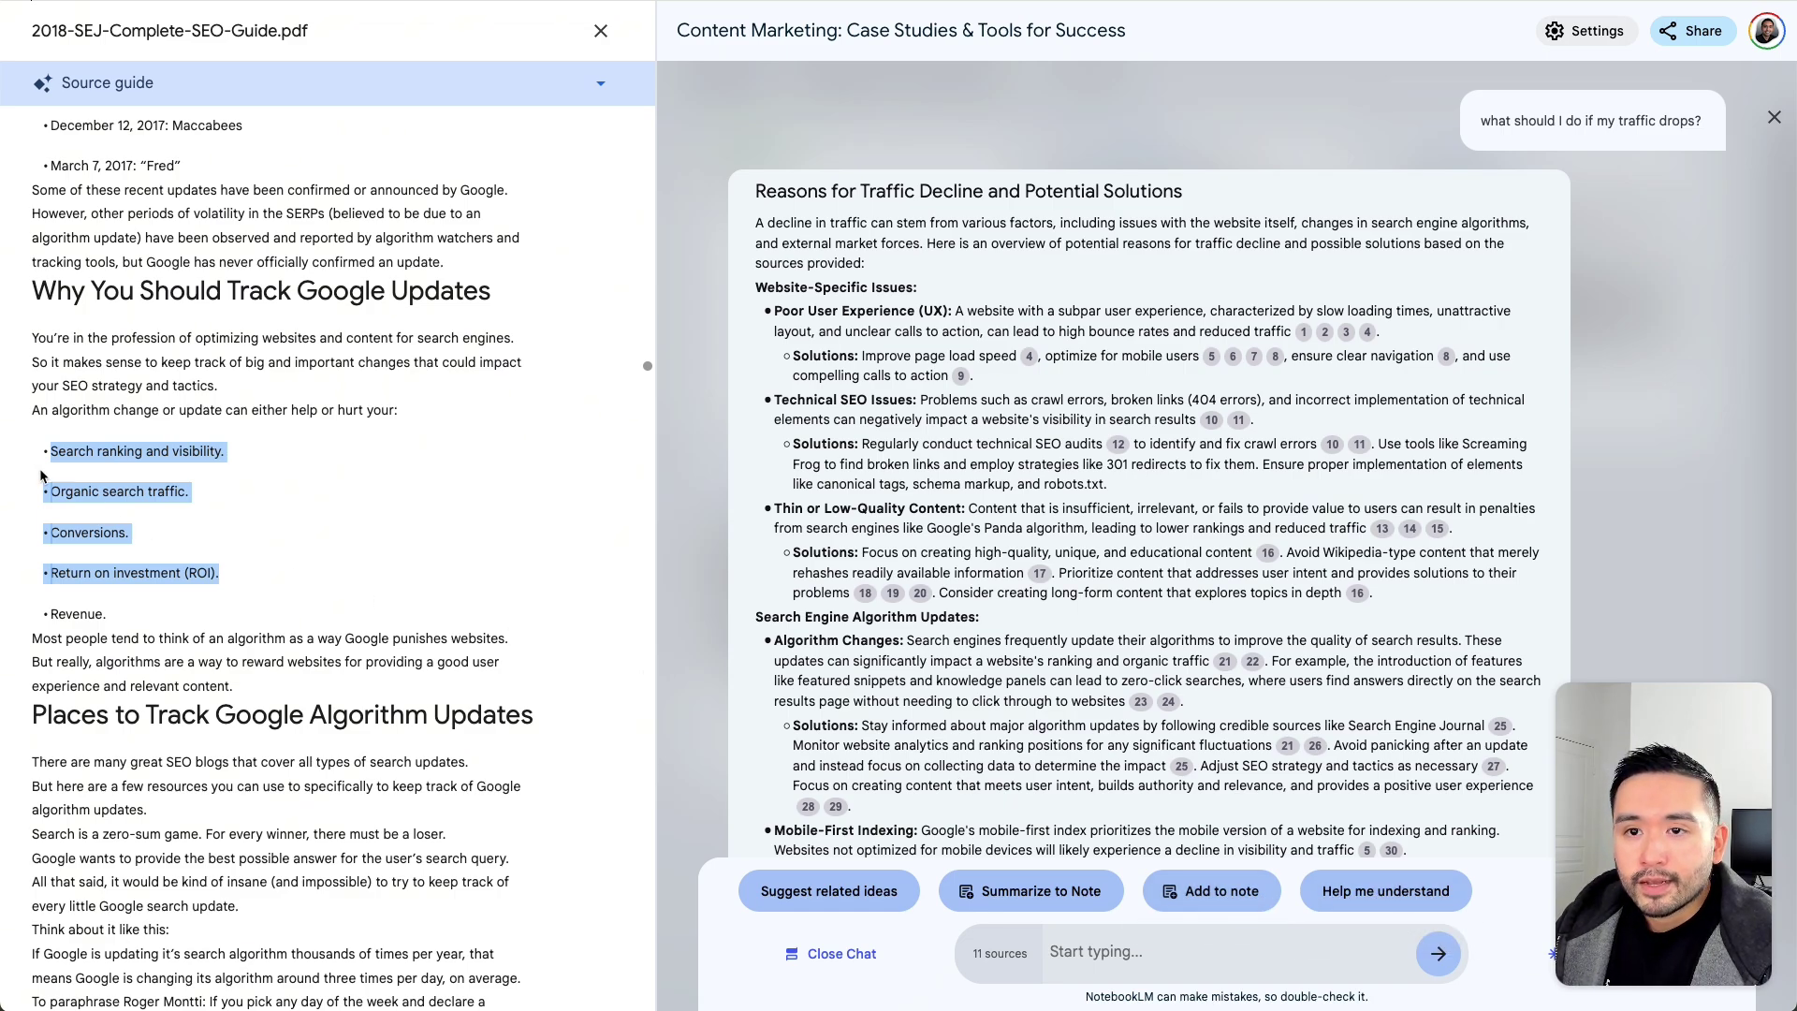
drag(30, 283, 320, 686)
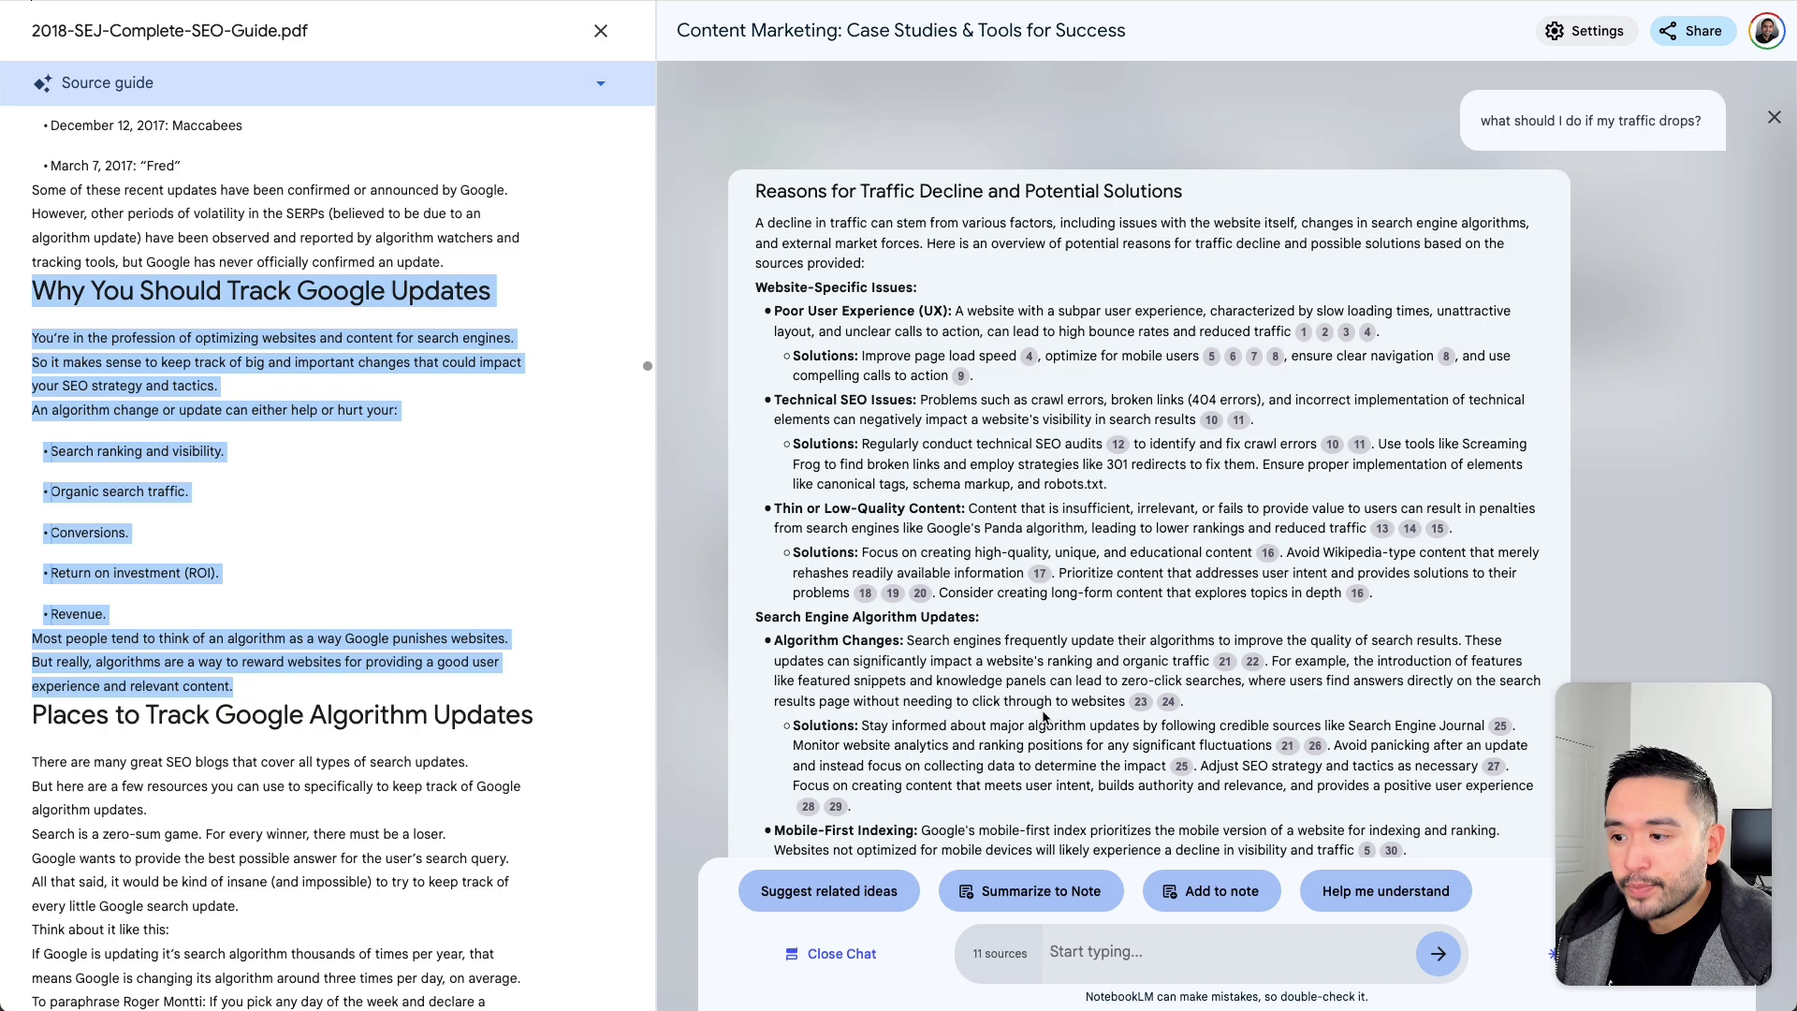
click(1036, 892)
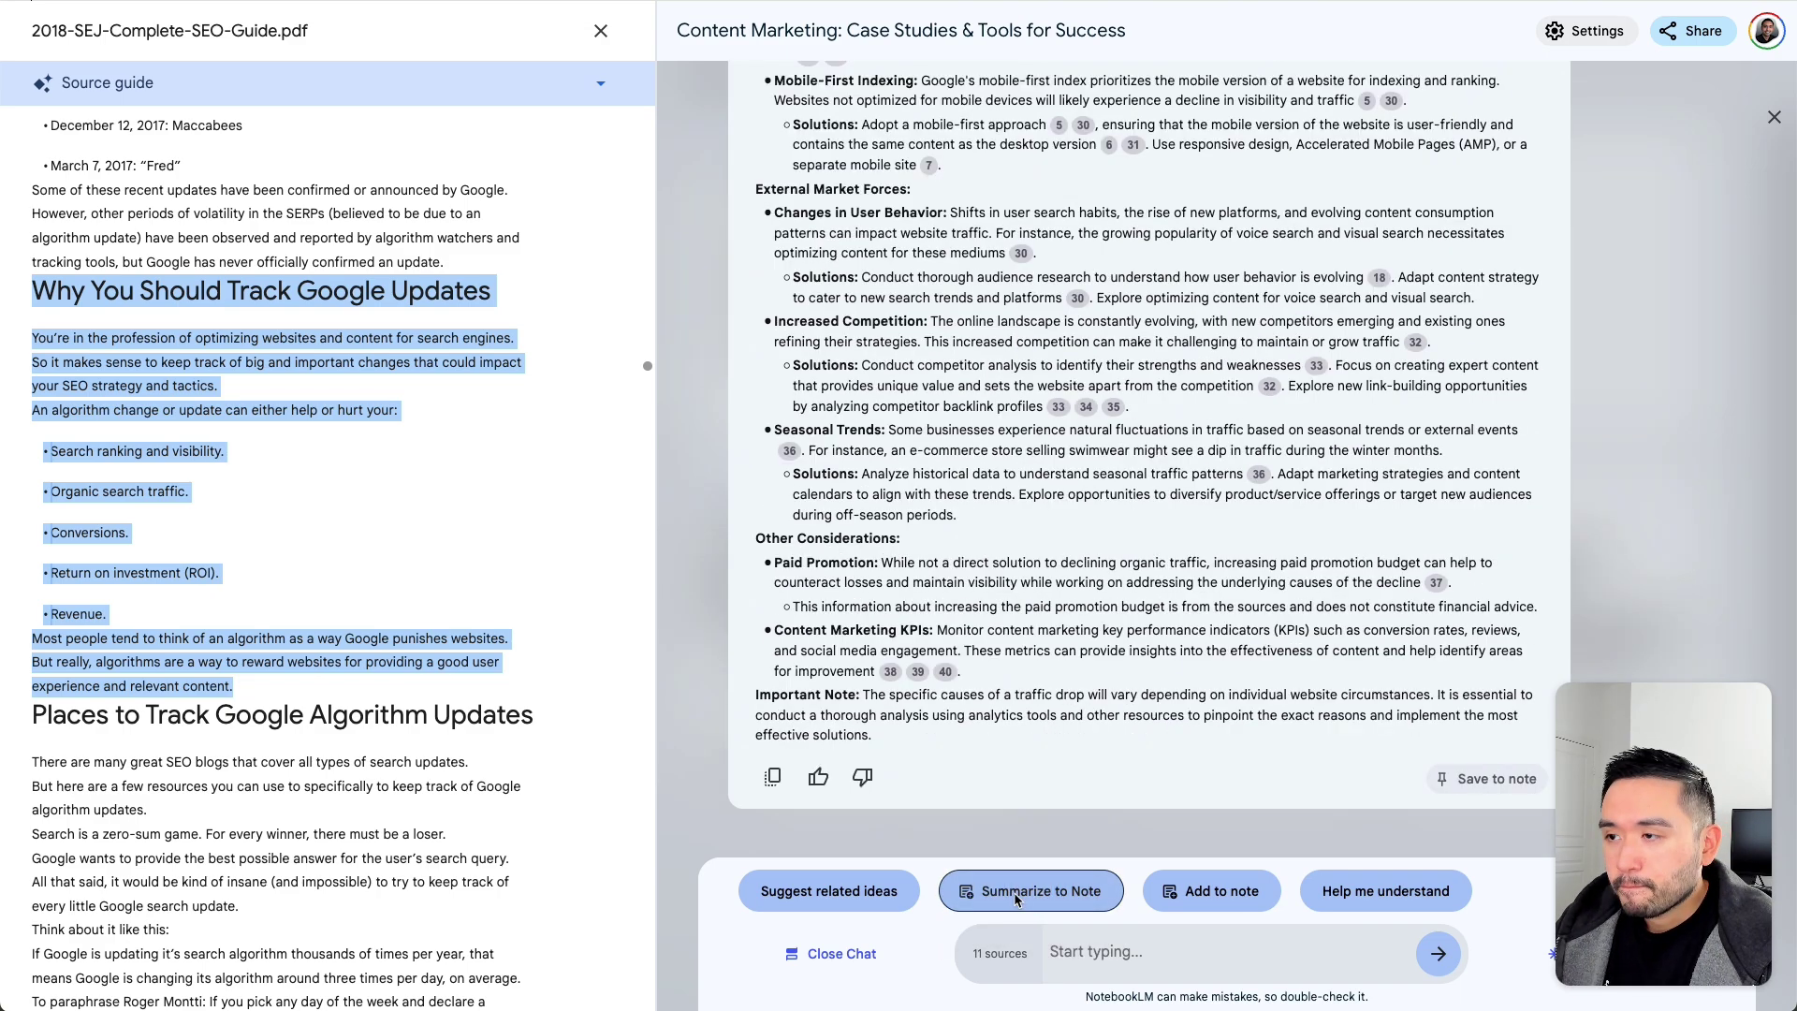
click(1772, 125)
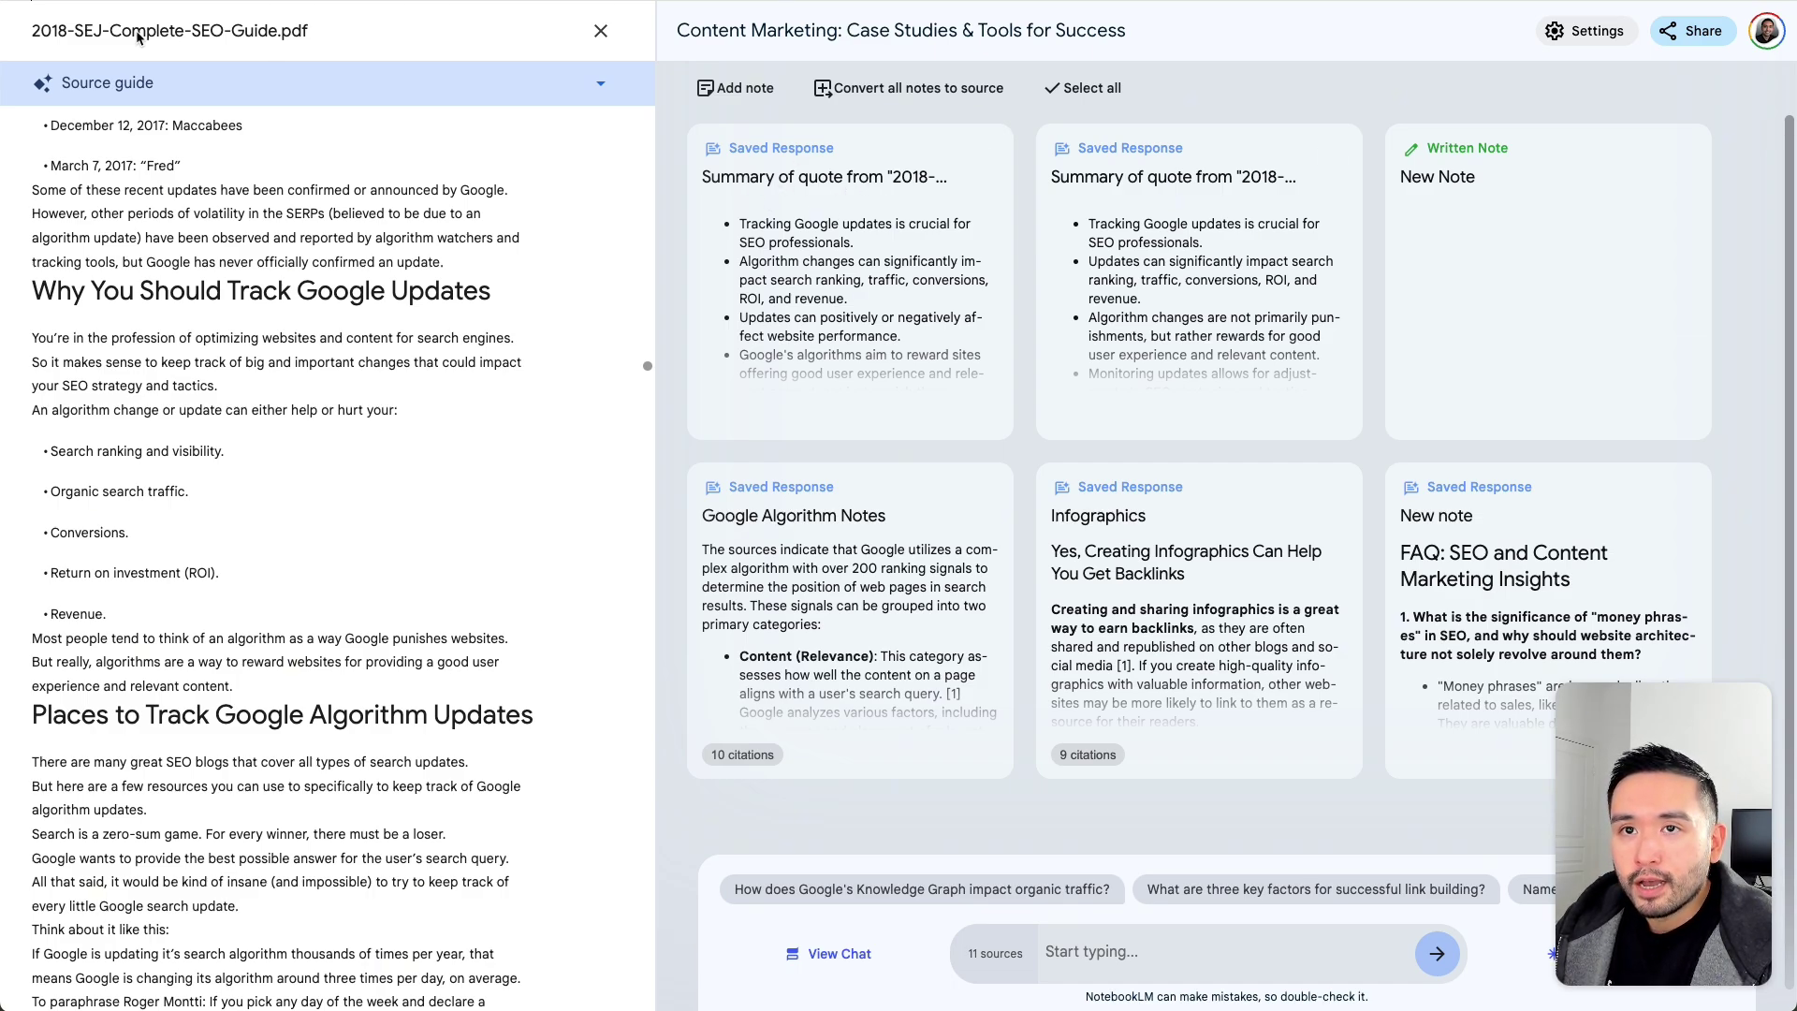
Step: Expand the first summary note to read it, then collapse it
click(813, 243)
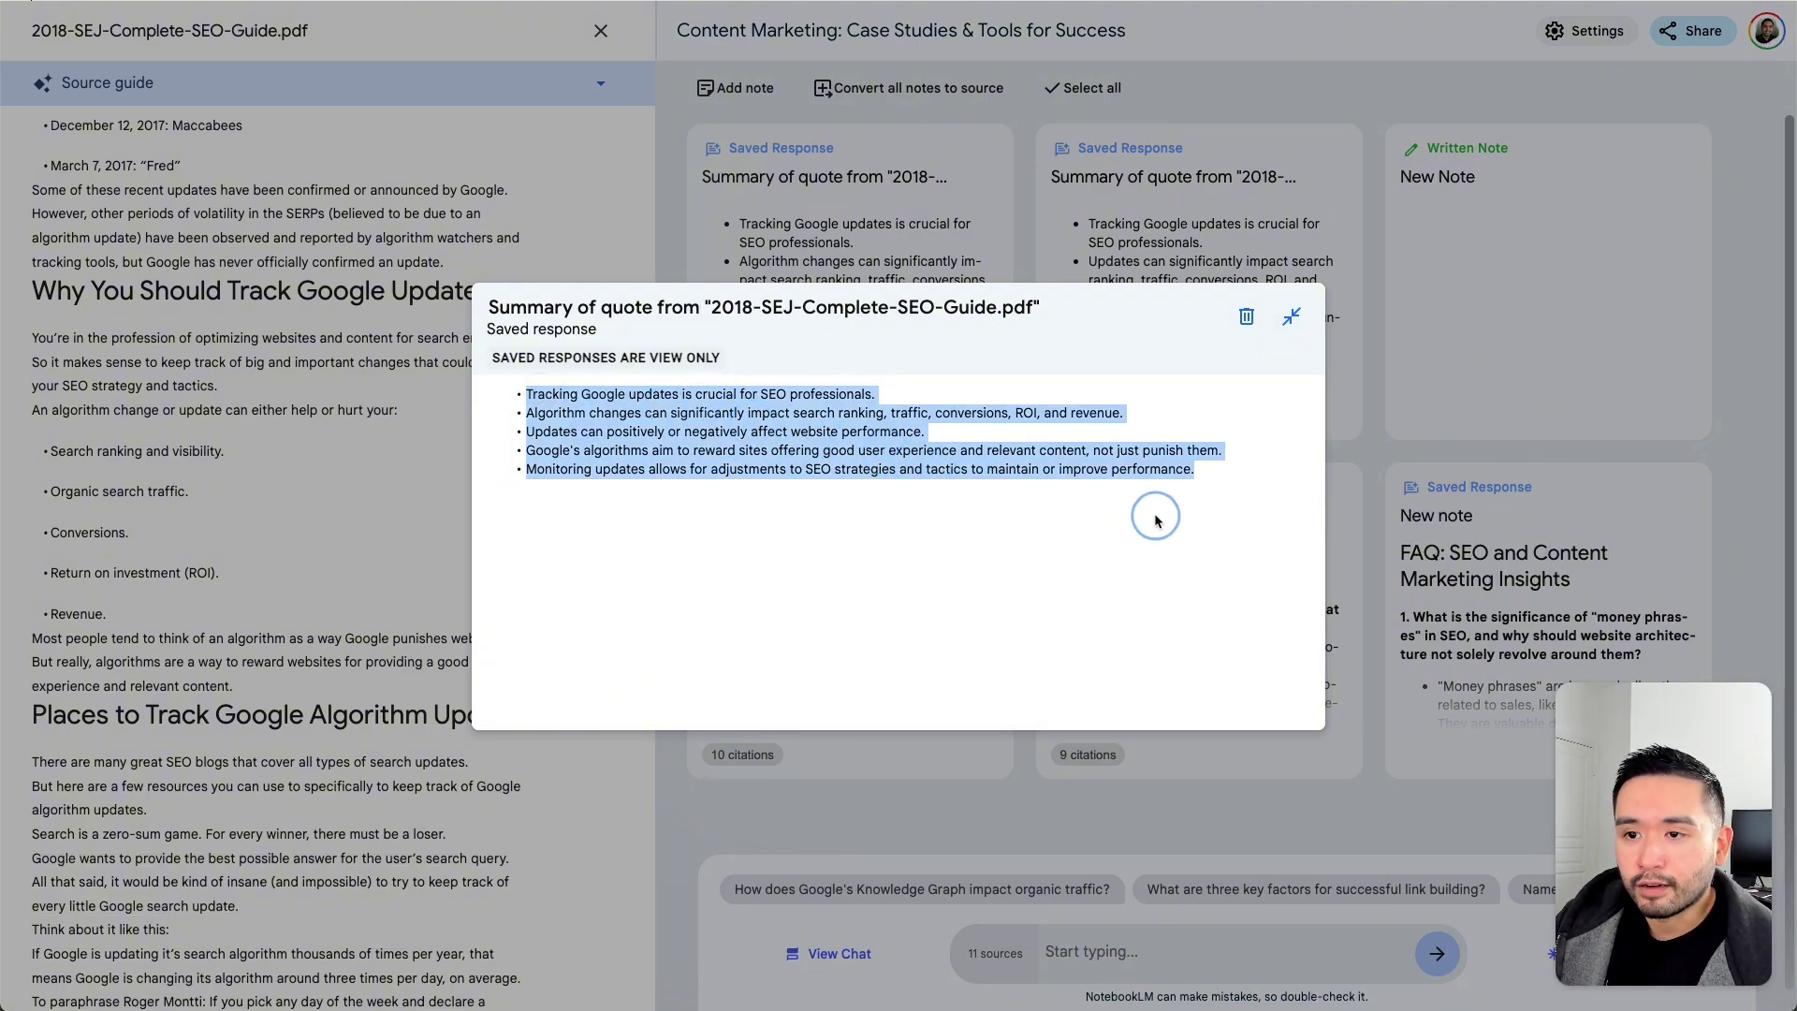
click(1291, 318)
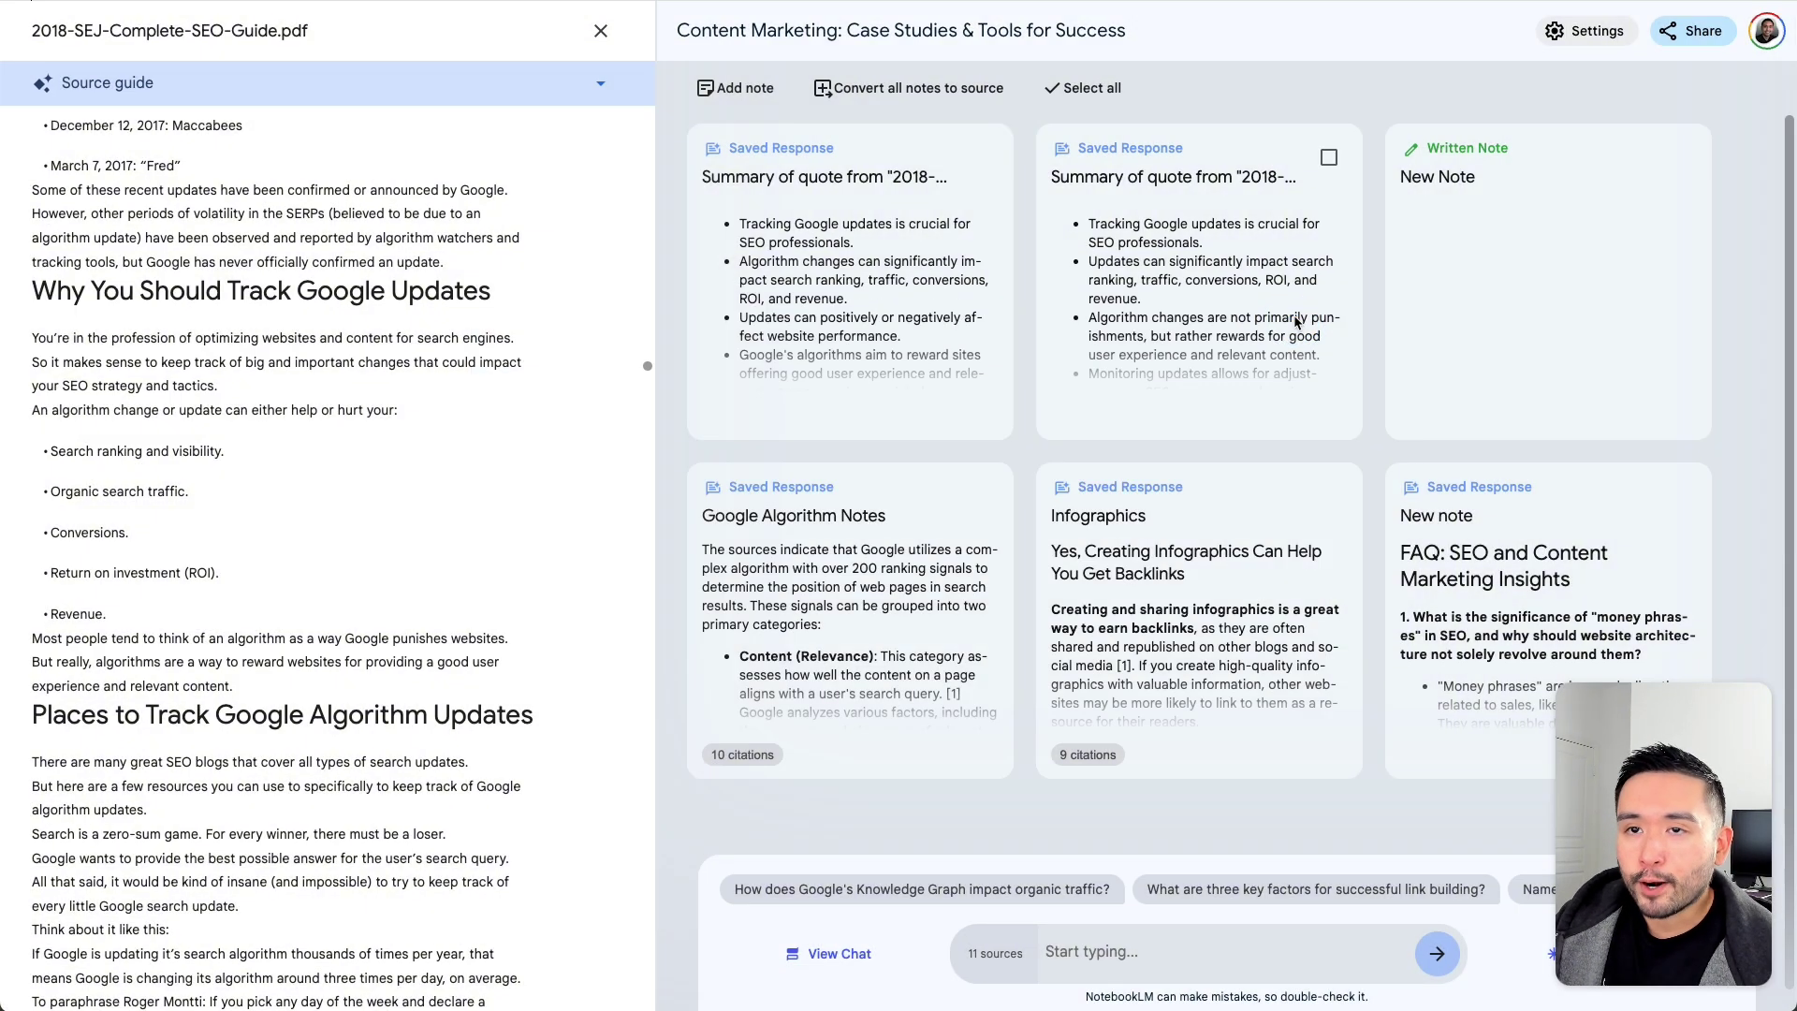
scroll(164, 202, down, 1)
scroll(187, 238, up, 6)
Step: Browse and highlight text in the SEO guide PDF, then close the source viewer
drag(32, 203, 326, 760)
scroll(326, 760, up, 6)
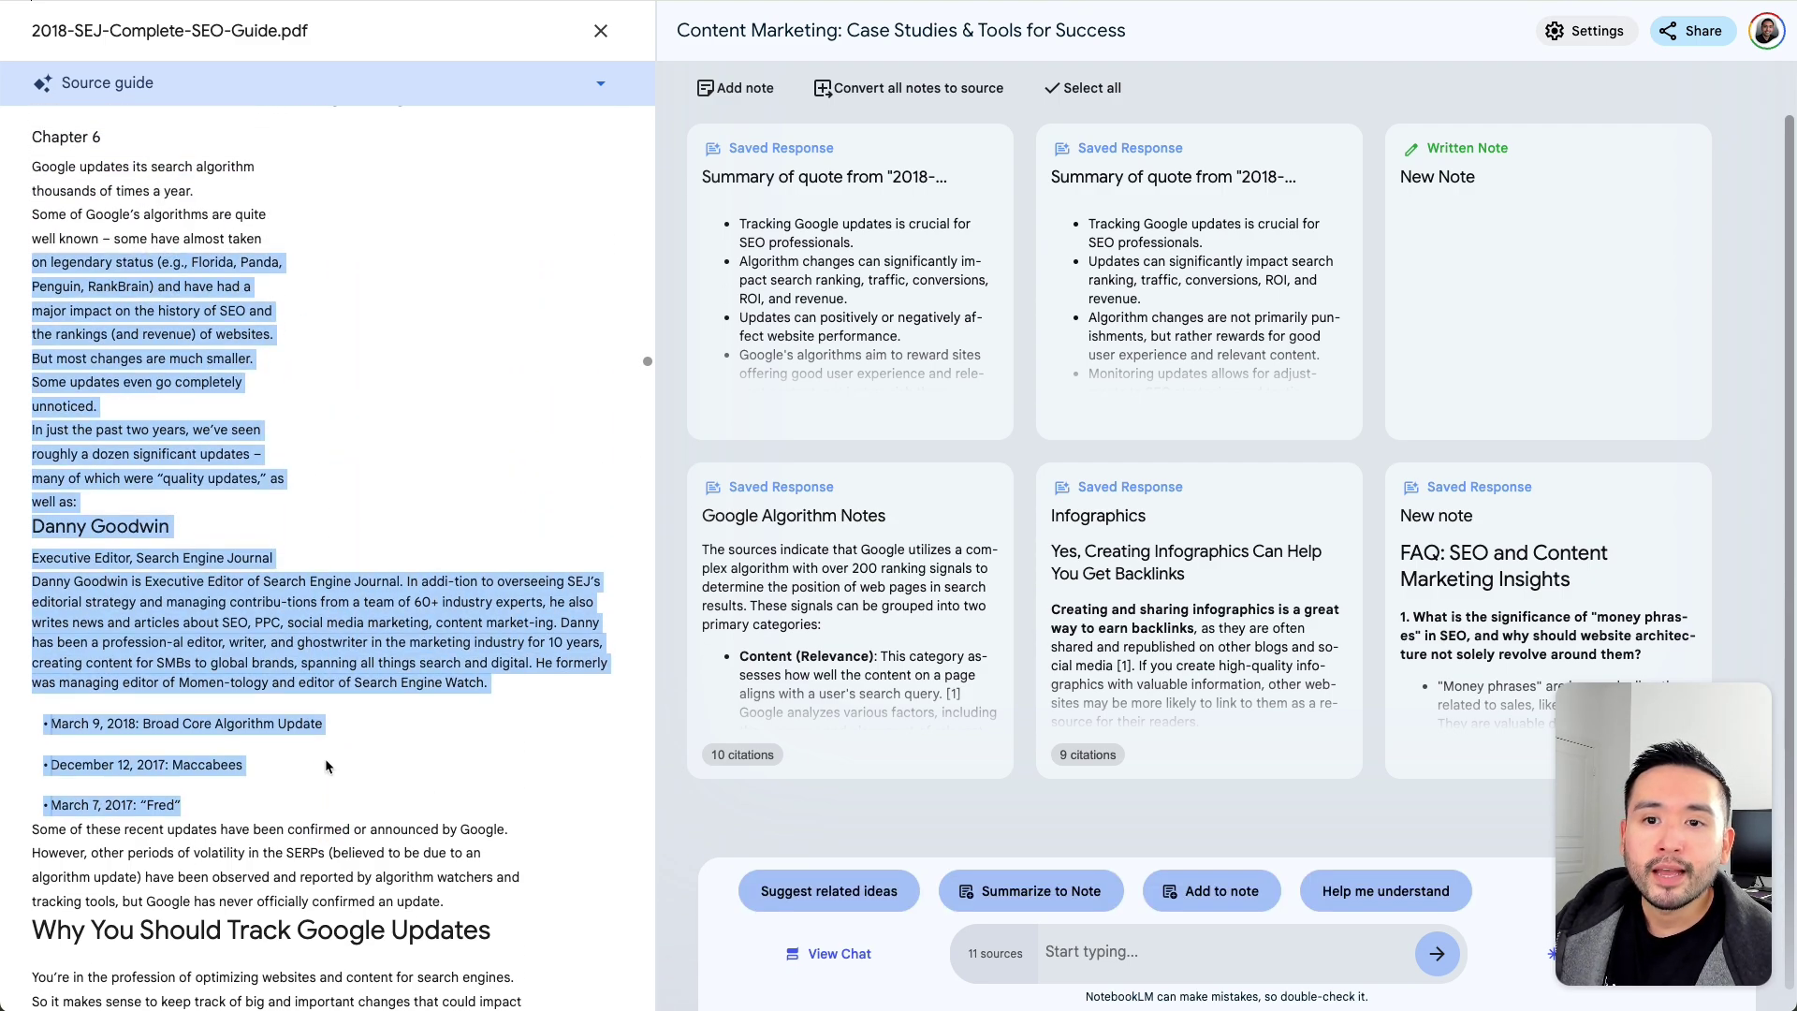
scroll(251, 387, up, 12)
scroll(279, 335, up, 15)
scroll(185, 261, up, 12)
drag(150, 194, 362, 531)
scroll(362, 531, up, 8)
click(322, 492)
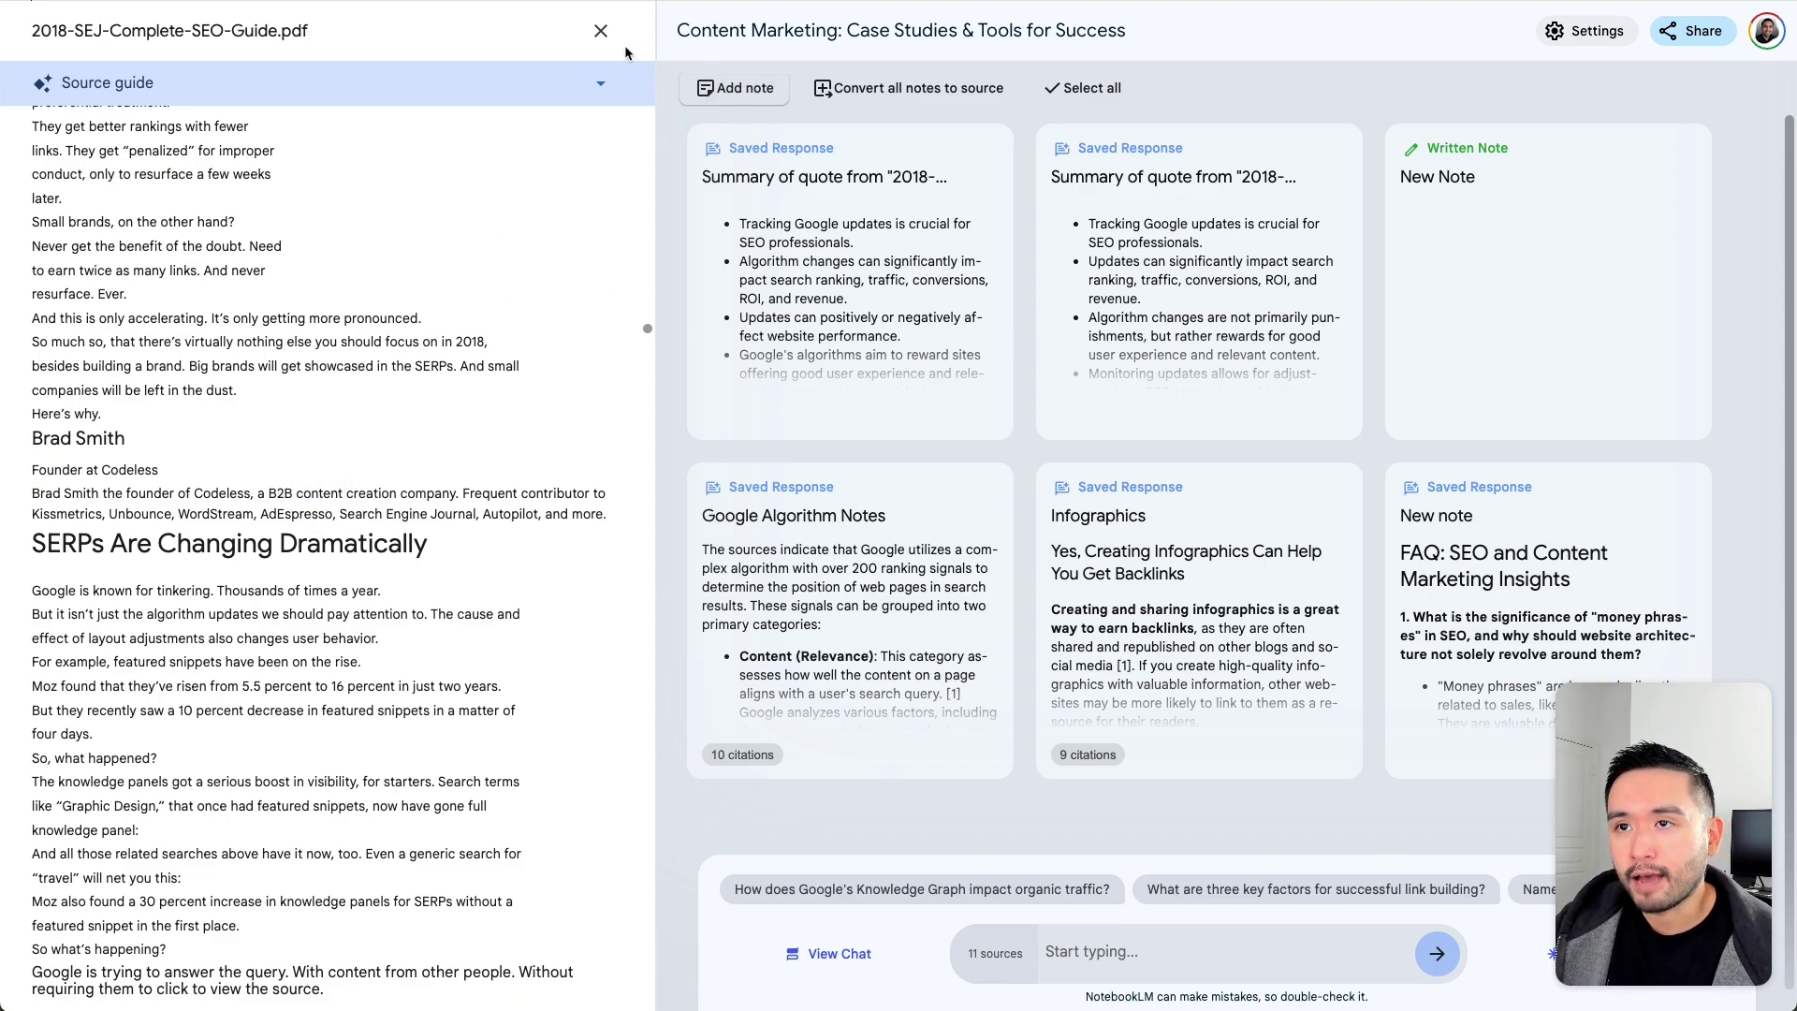
click(600, 31)
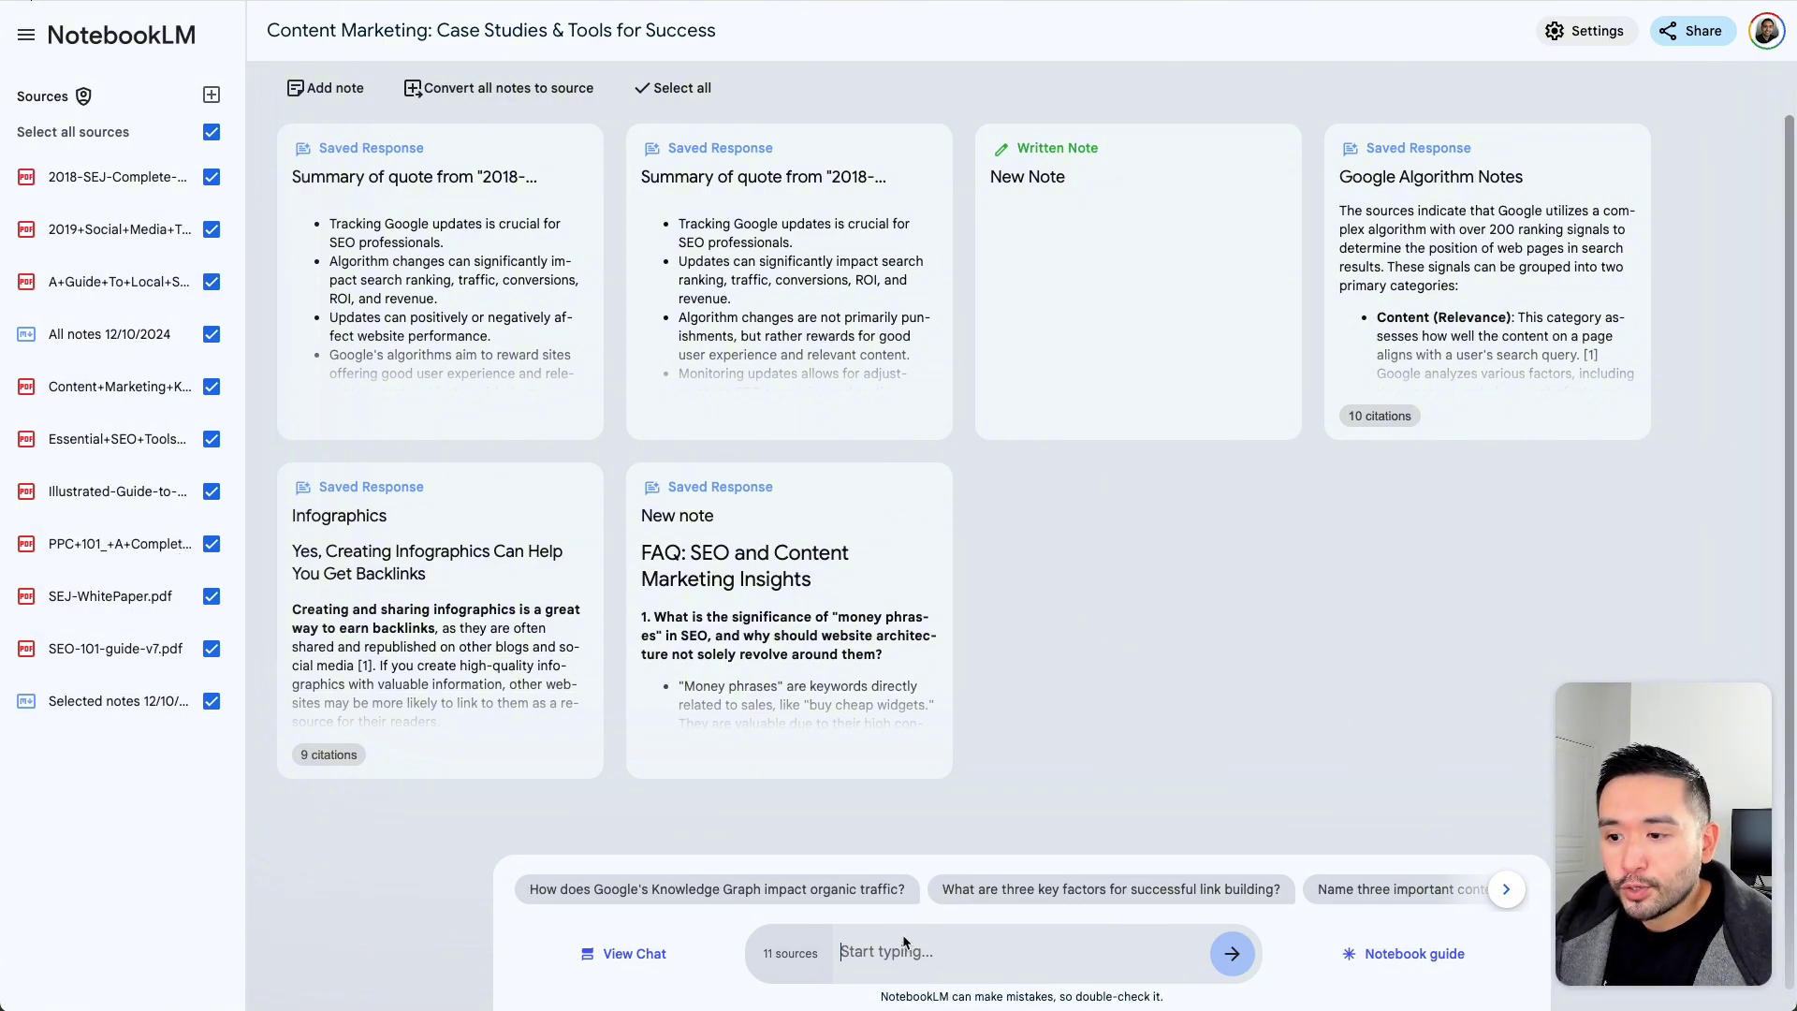
Step: Reopen the chat and save the 'Reasons for Traffic Decline' answer as a note
click(634, 956)
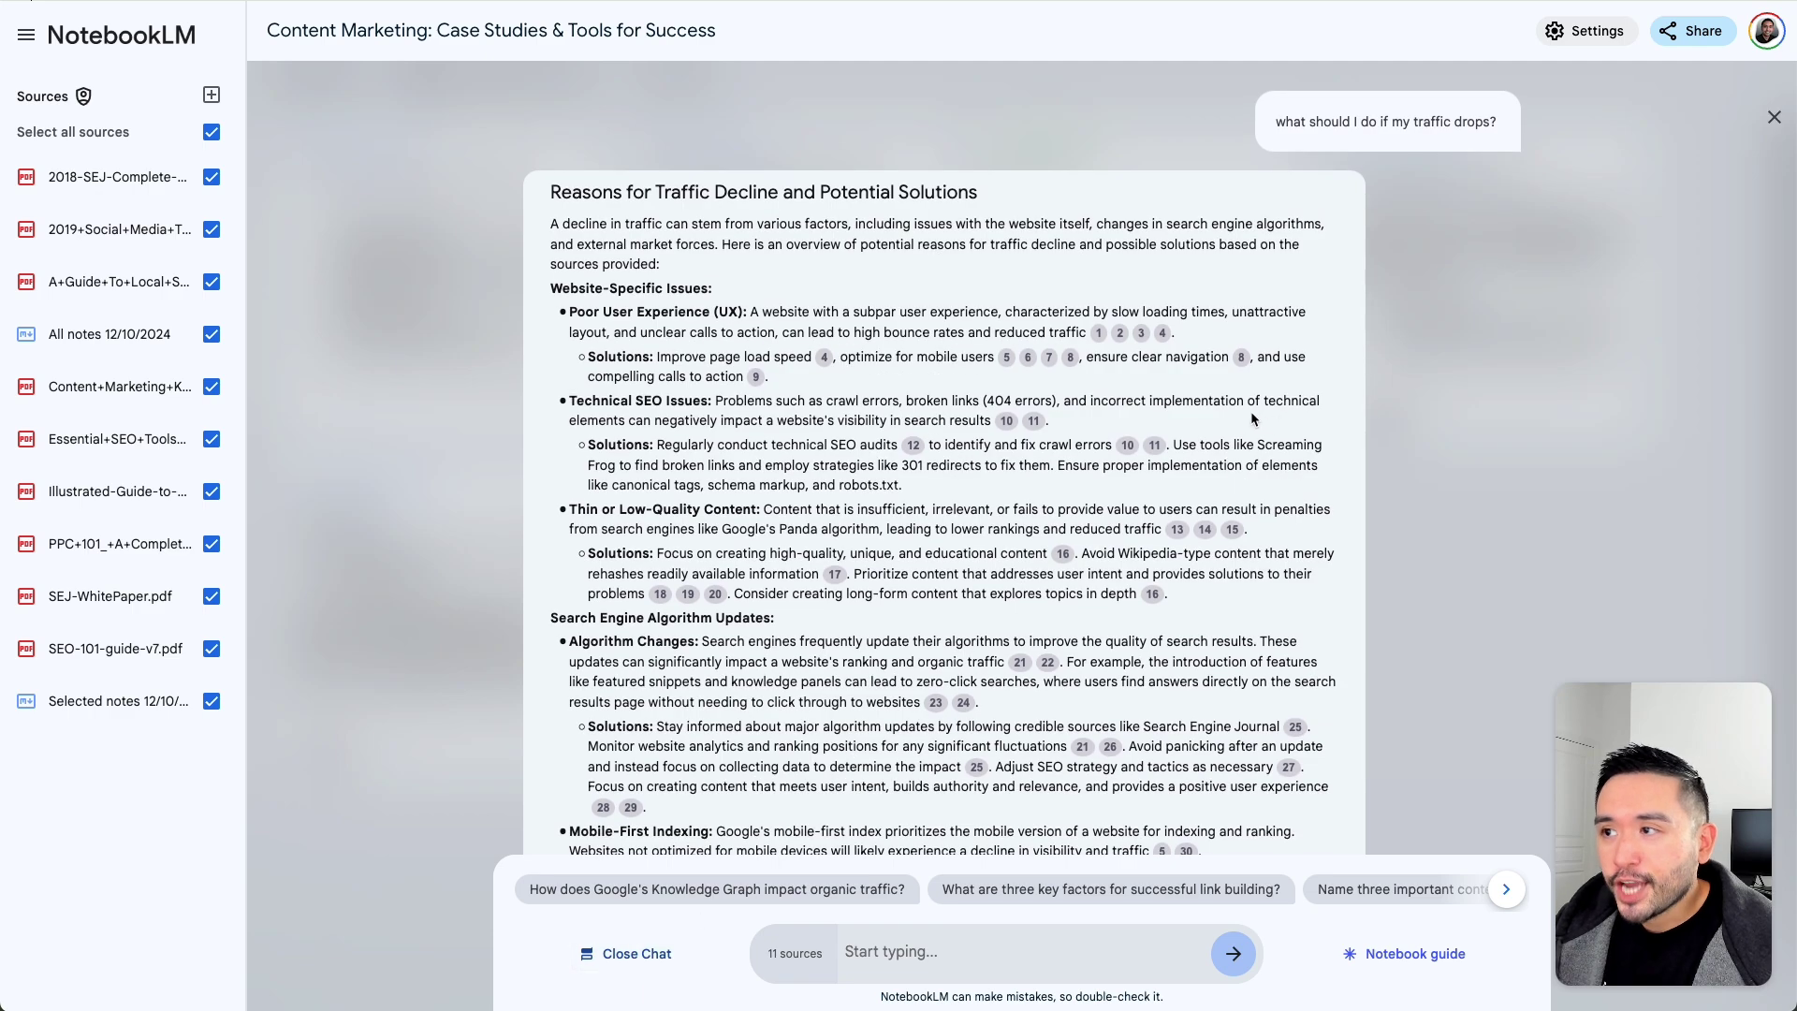
drag(571, 196, 1185, 765)
scroll(696, 493, down, 6)
click(1188, 368)
scroll(1100, 419, down, 2)
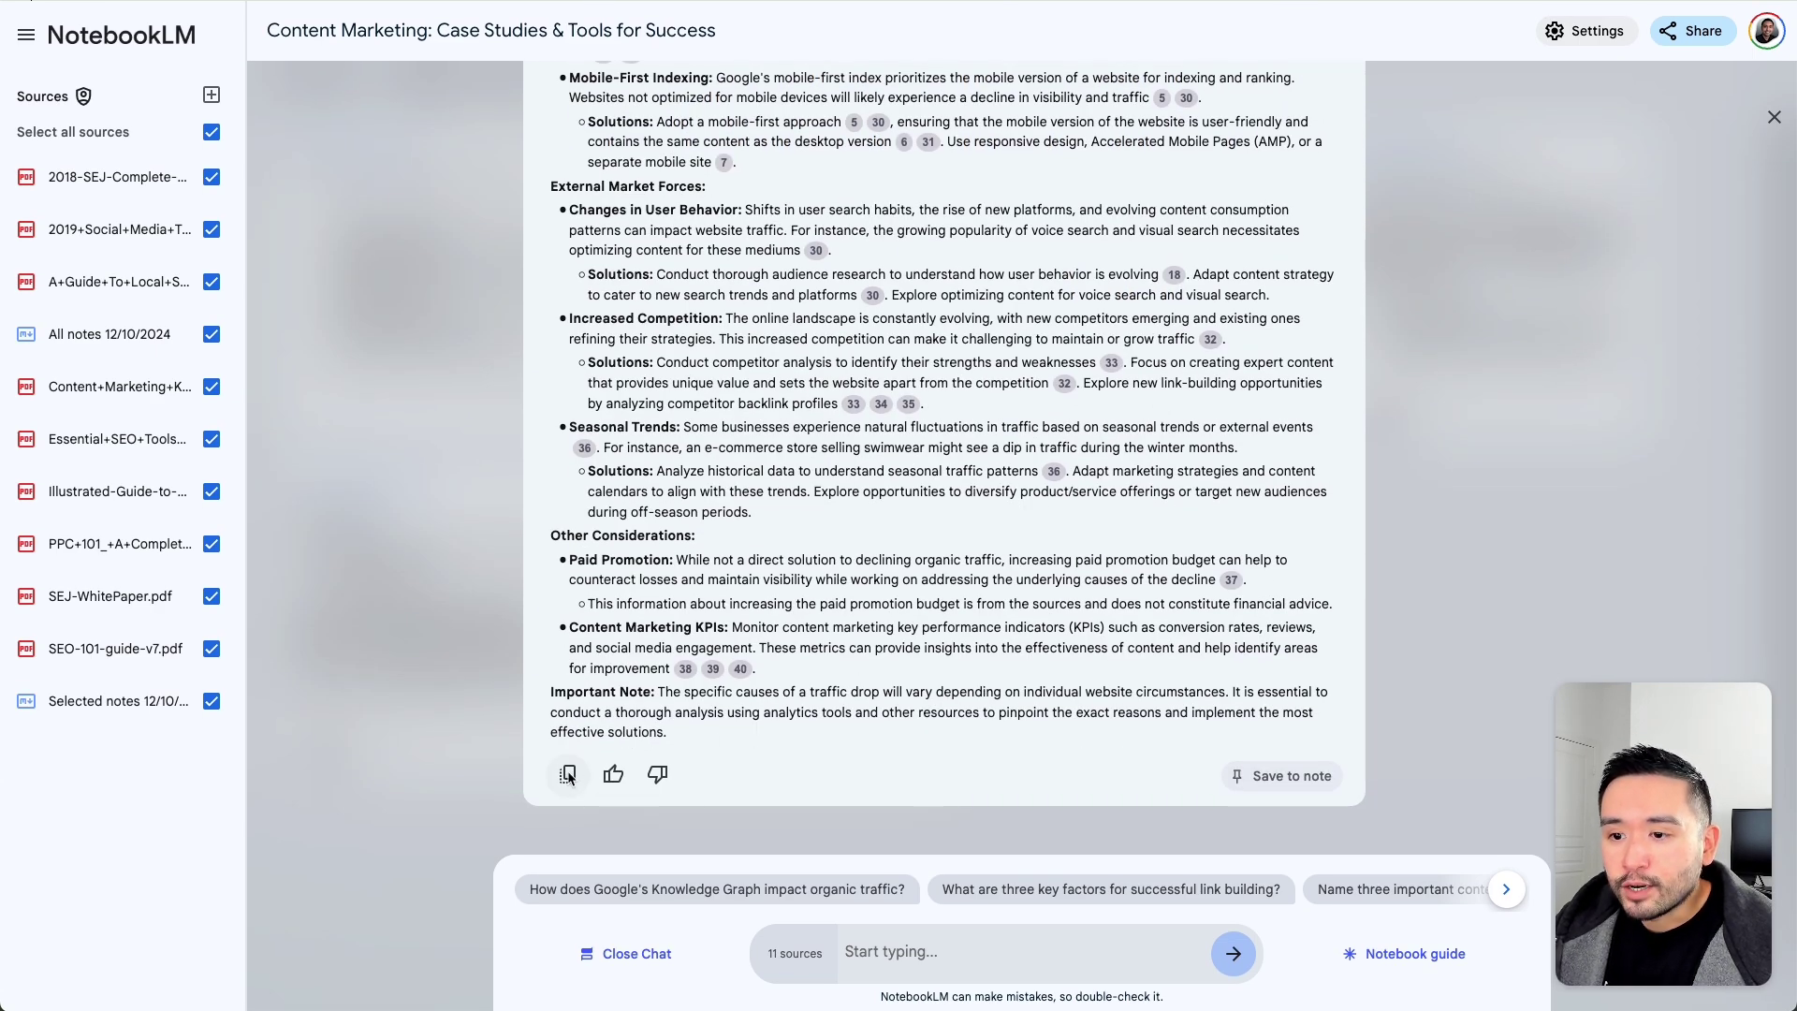
click(1260, 779)
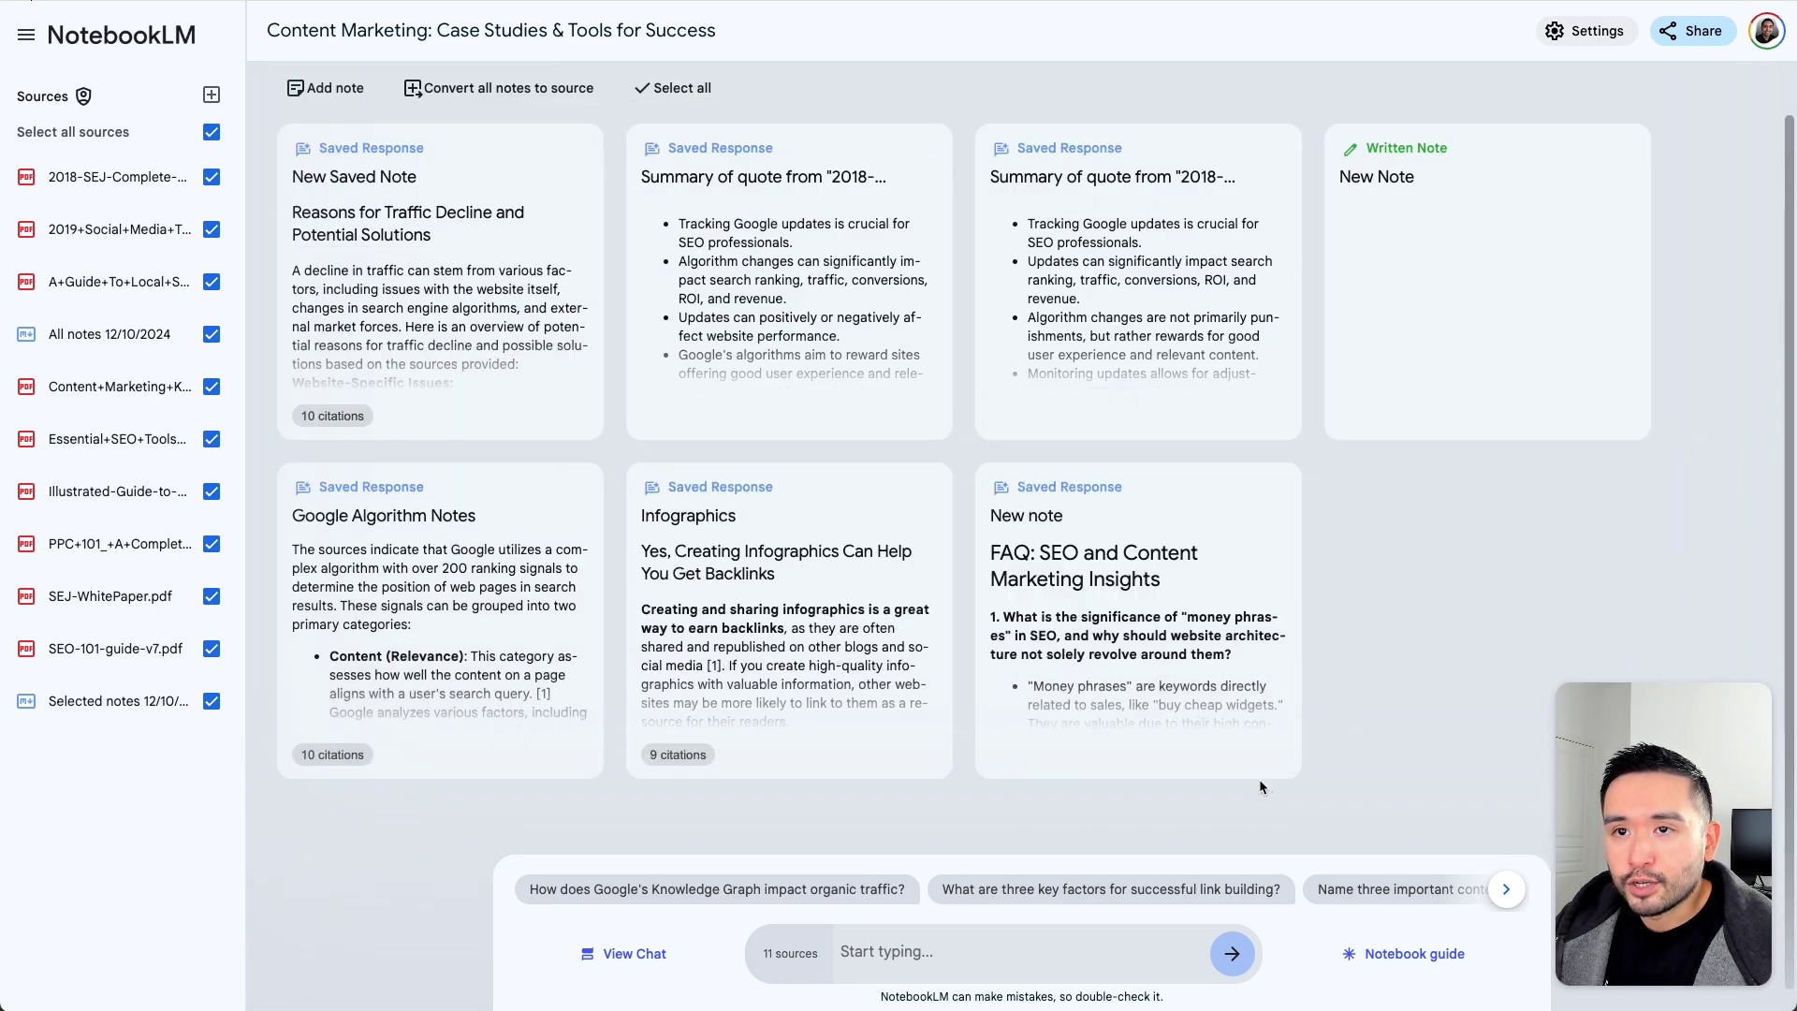
Step: Review the new traffic-decline note, select it, and convert it into a notebook source
click(351, 148)
scroll(717, 398, down, 10)
click(625, 225)
click(569, 160)
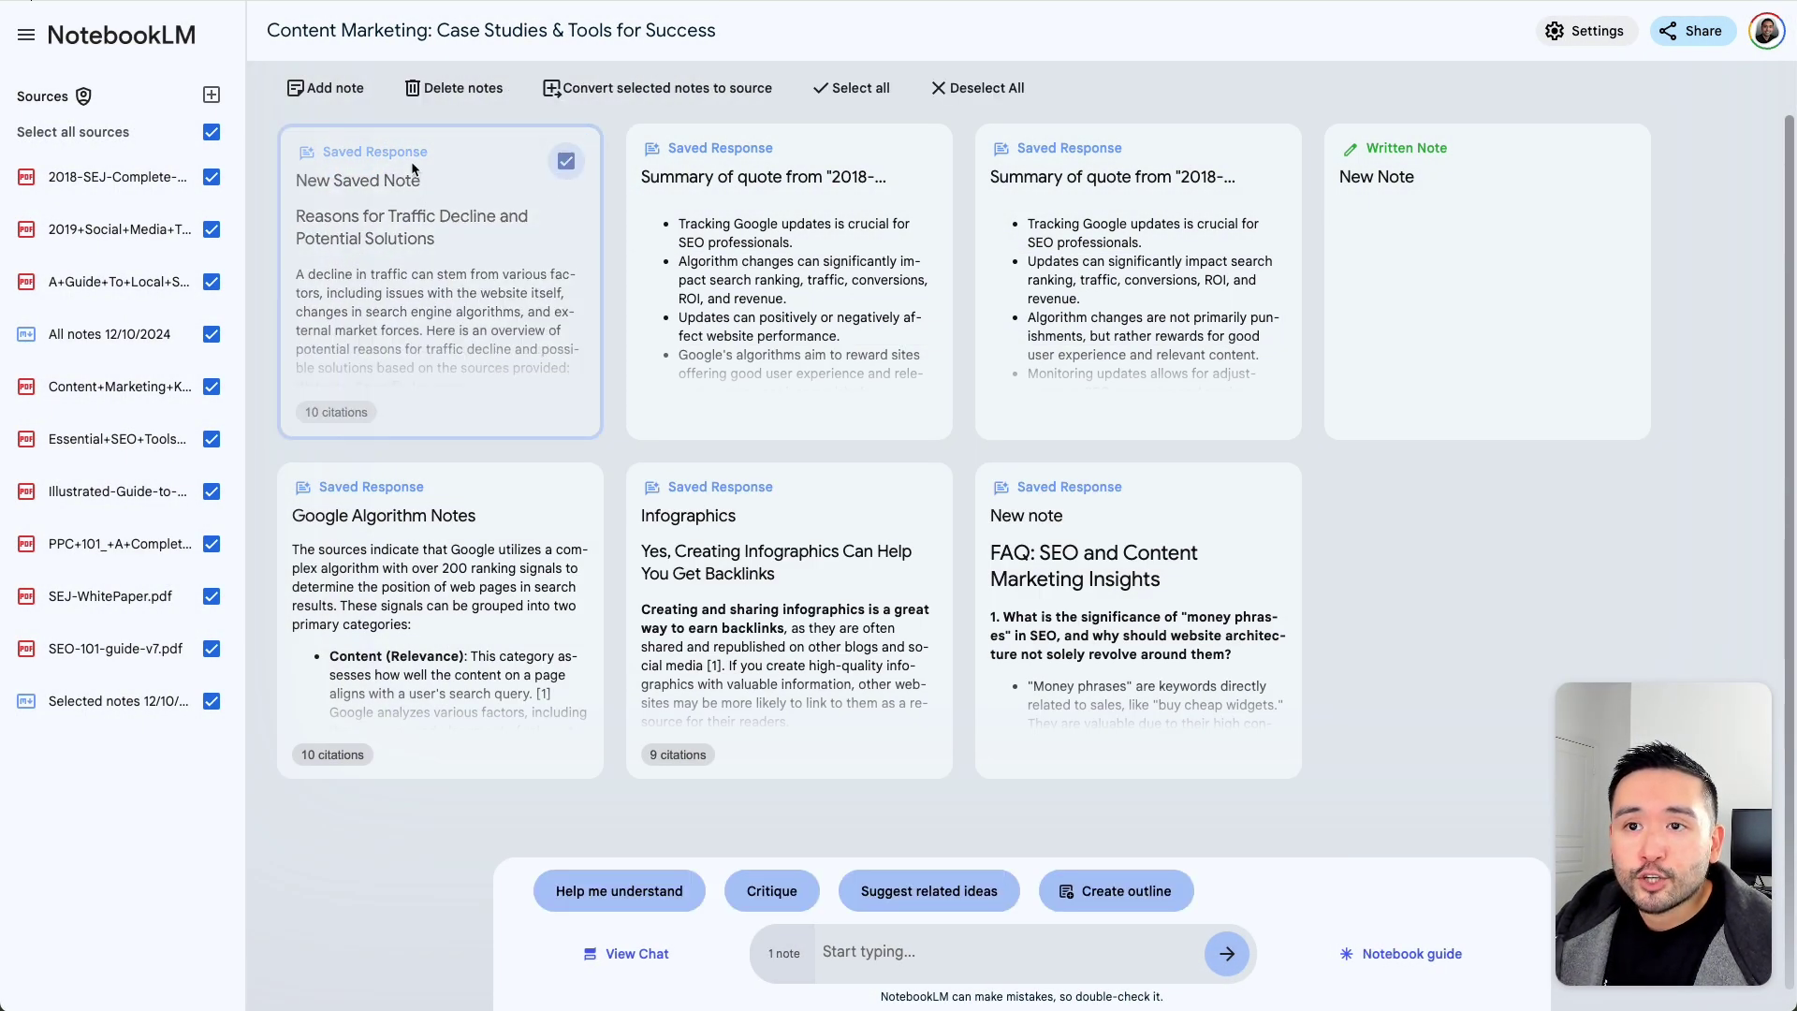
click(586, 94)
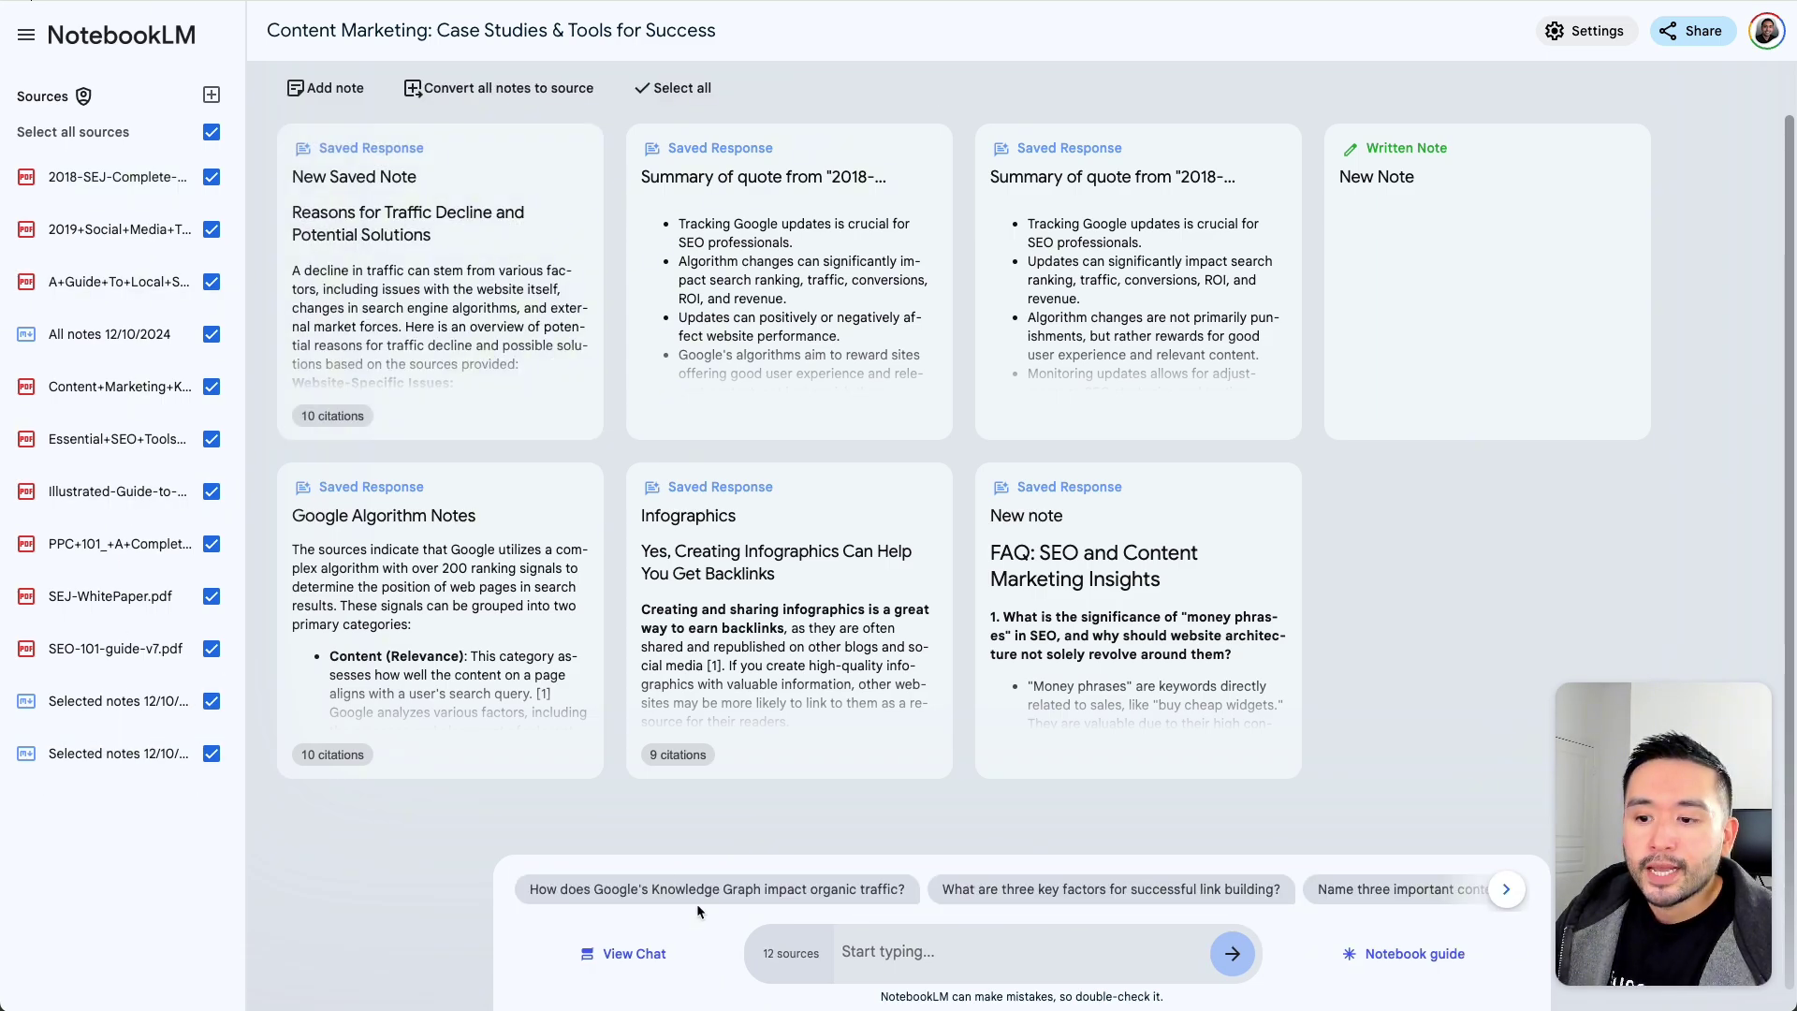
Step: Reopen the chat and bring up the Notebook guide with its summary and FAQ/Study Guide options
click(655, 956)
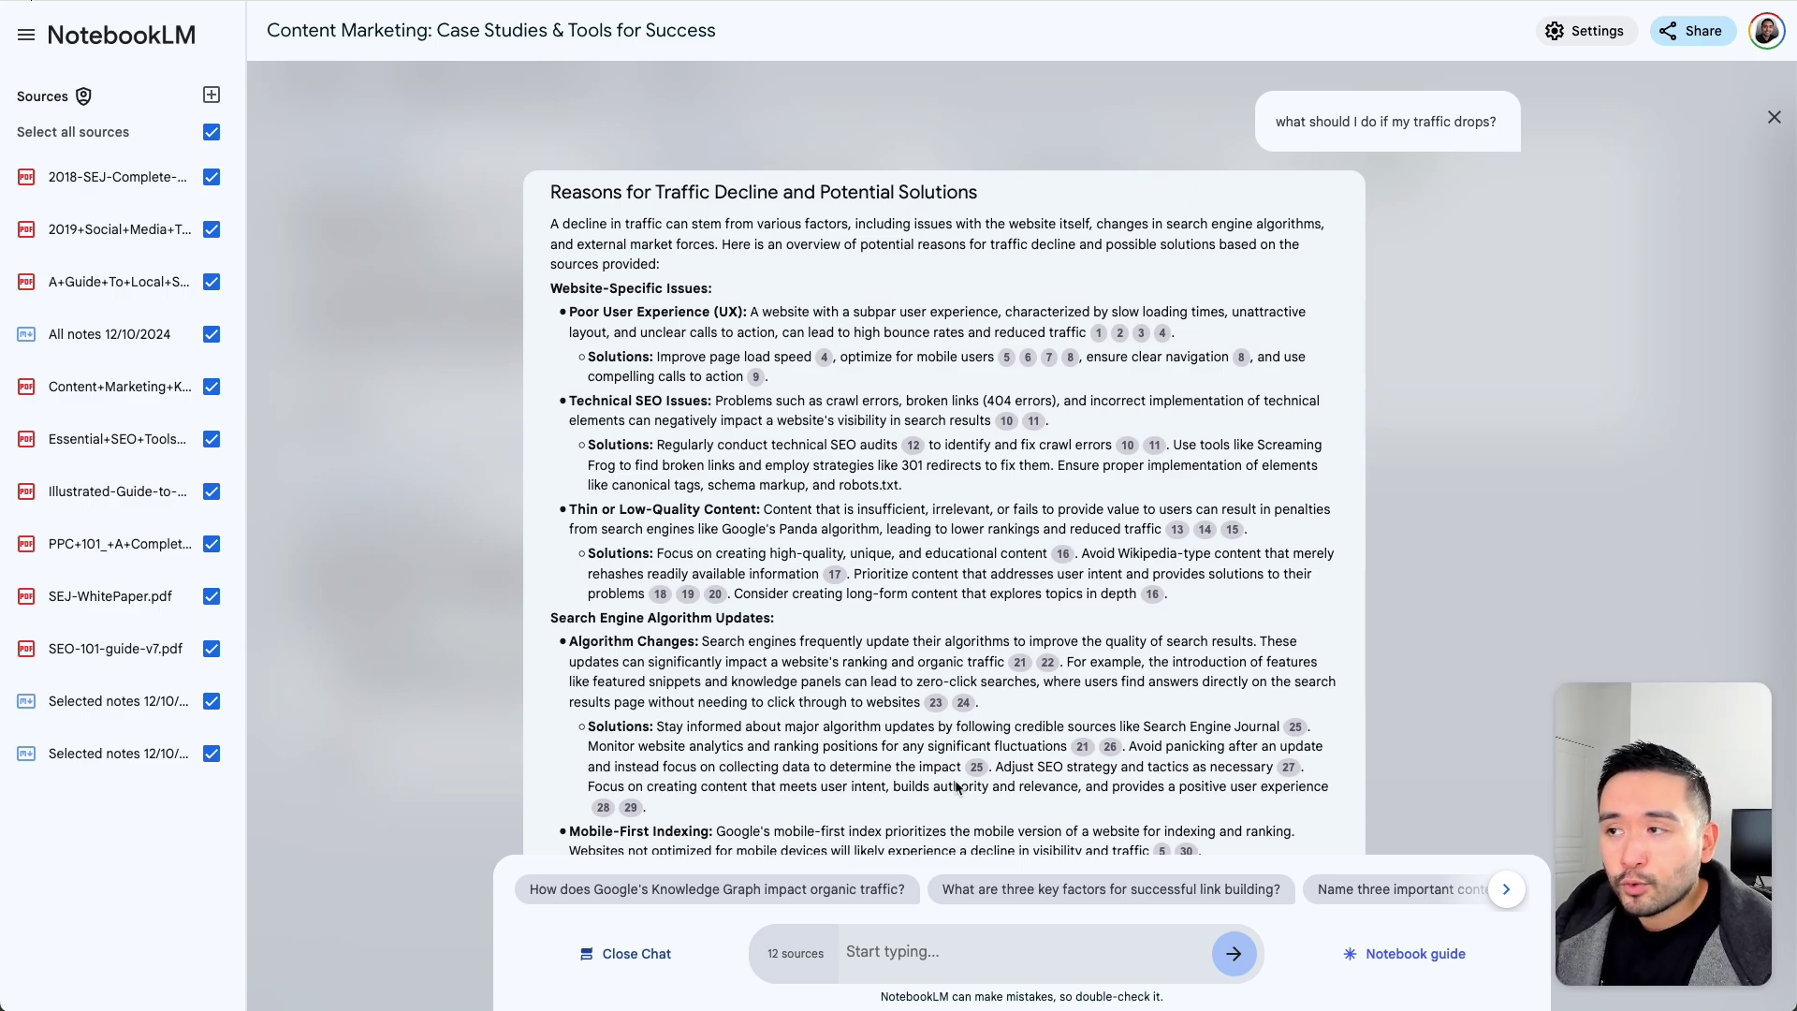
click(1398, 963)
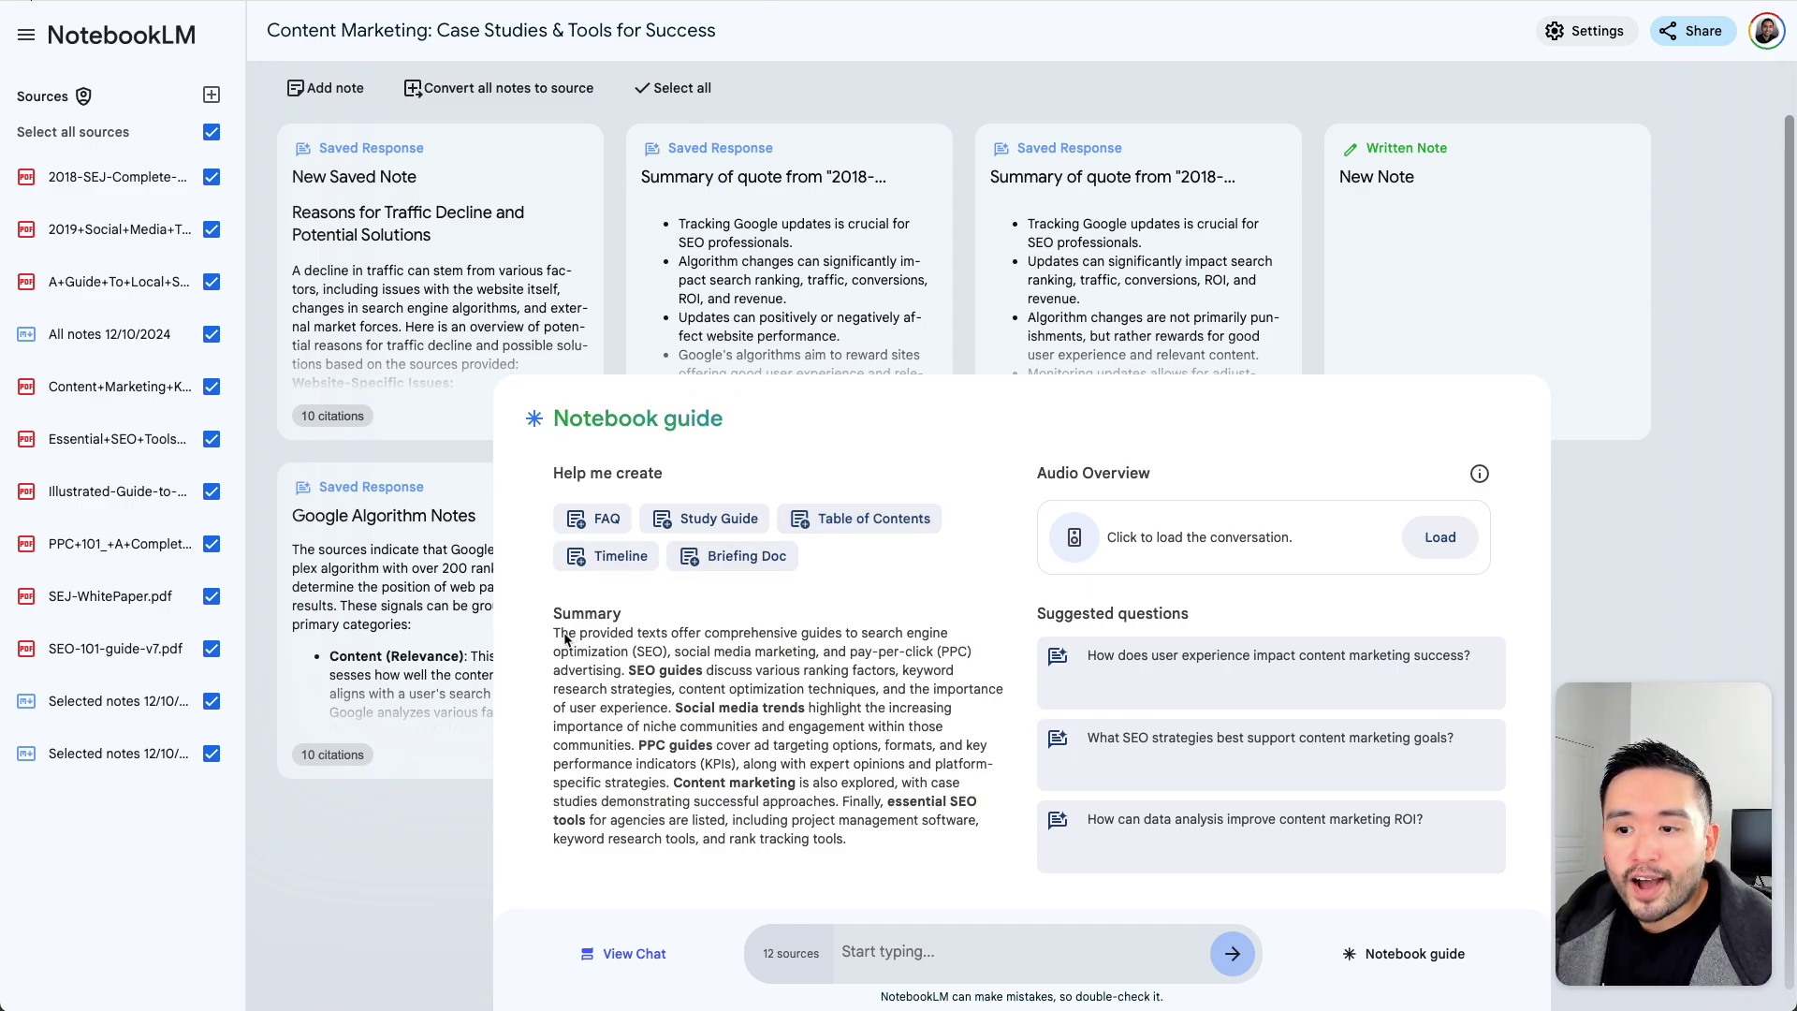
drag(841, 839, 578, 652)
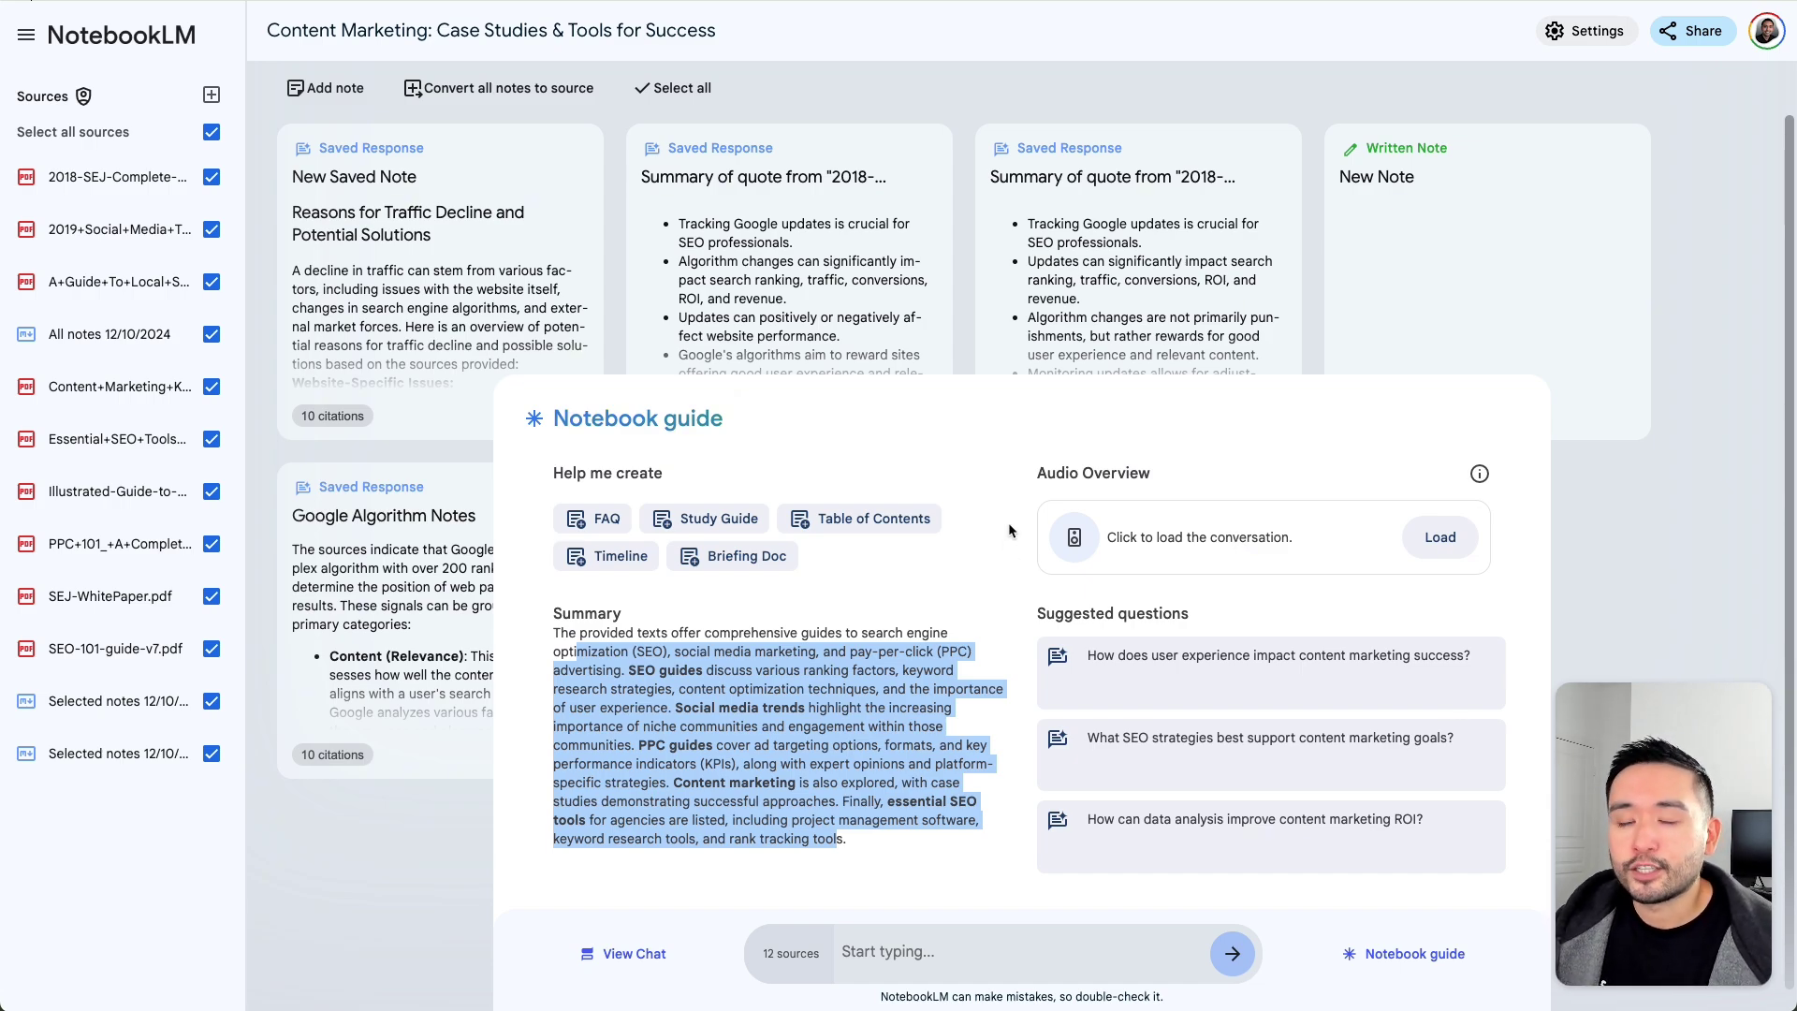
Step: Generate the audio overview, play it, skip to about 13 minutes, and pause at 13:26
click(1443, 541)
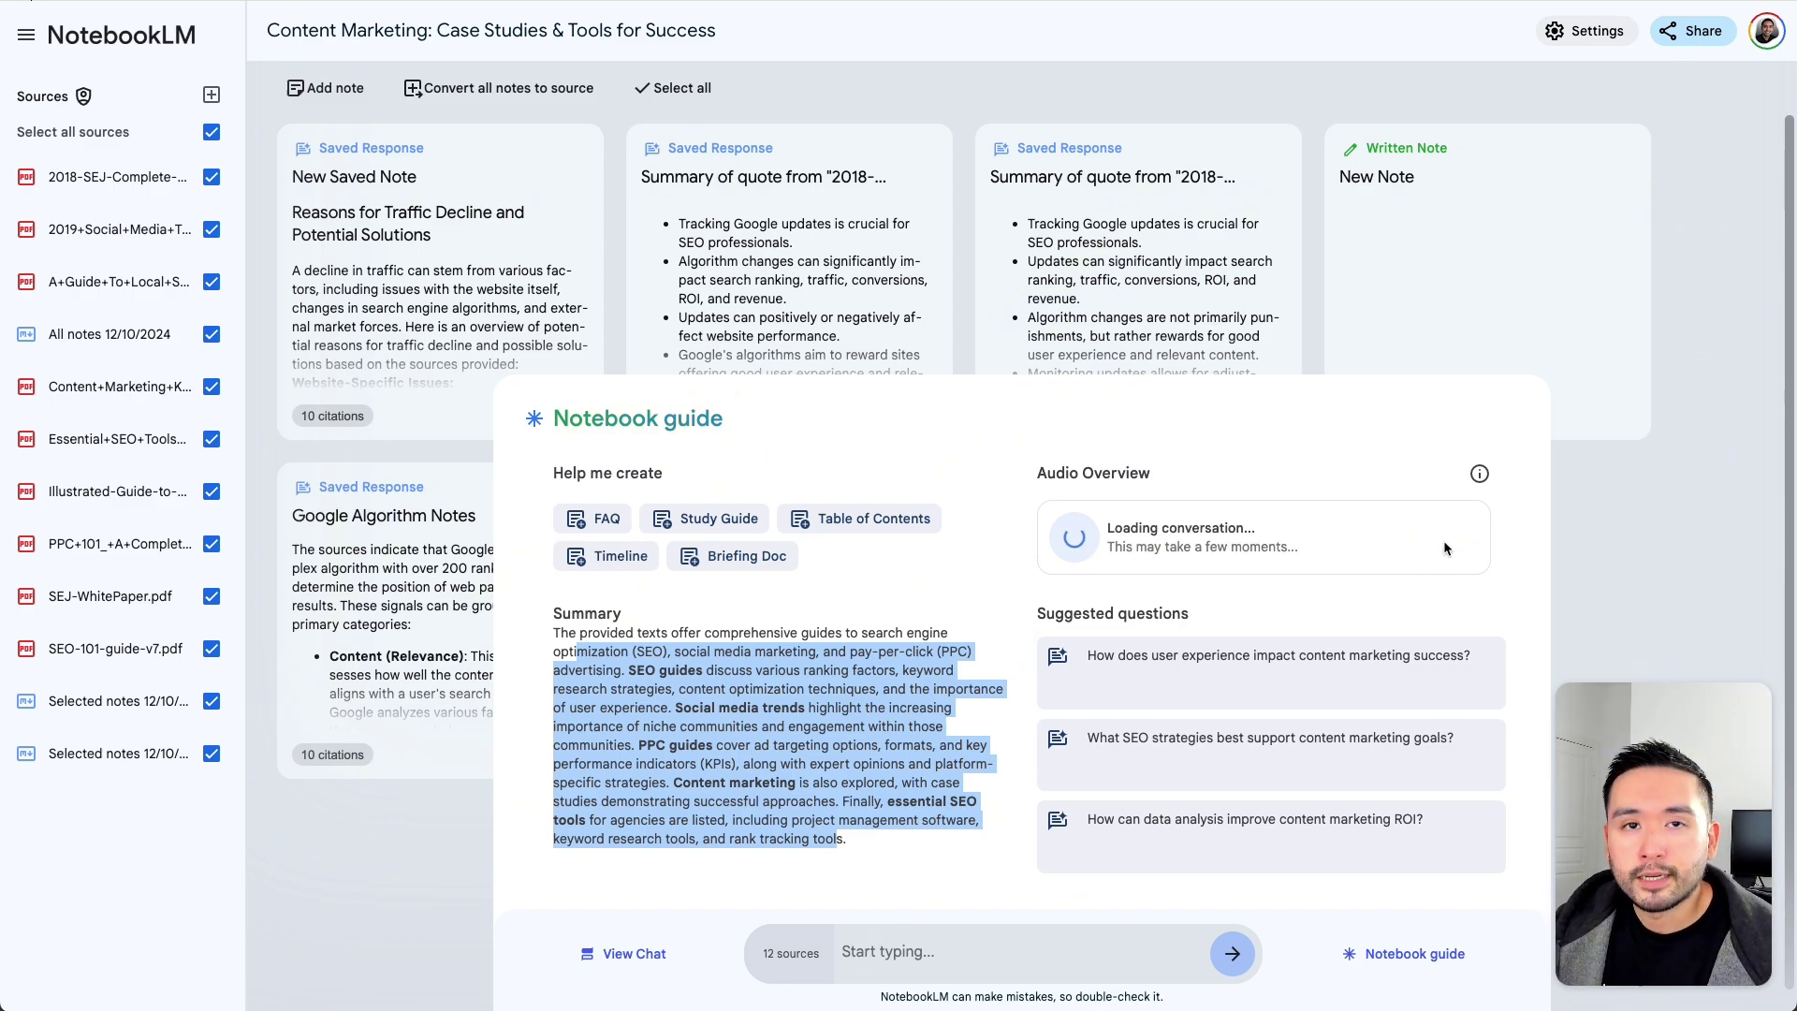
click(1056, 539)
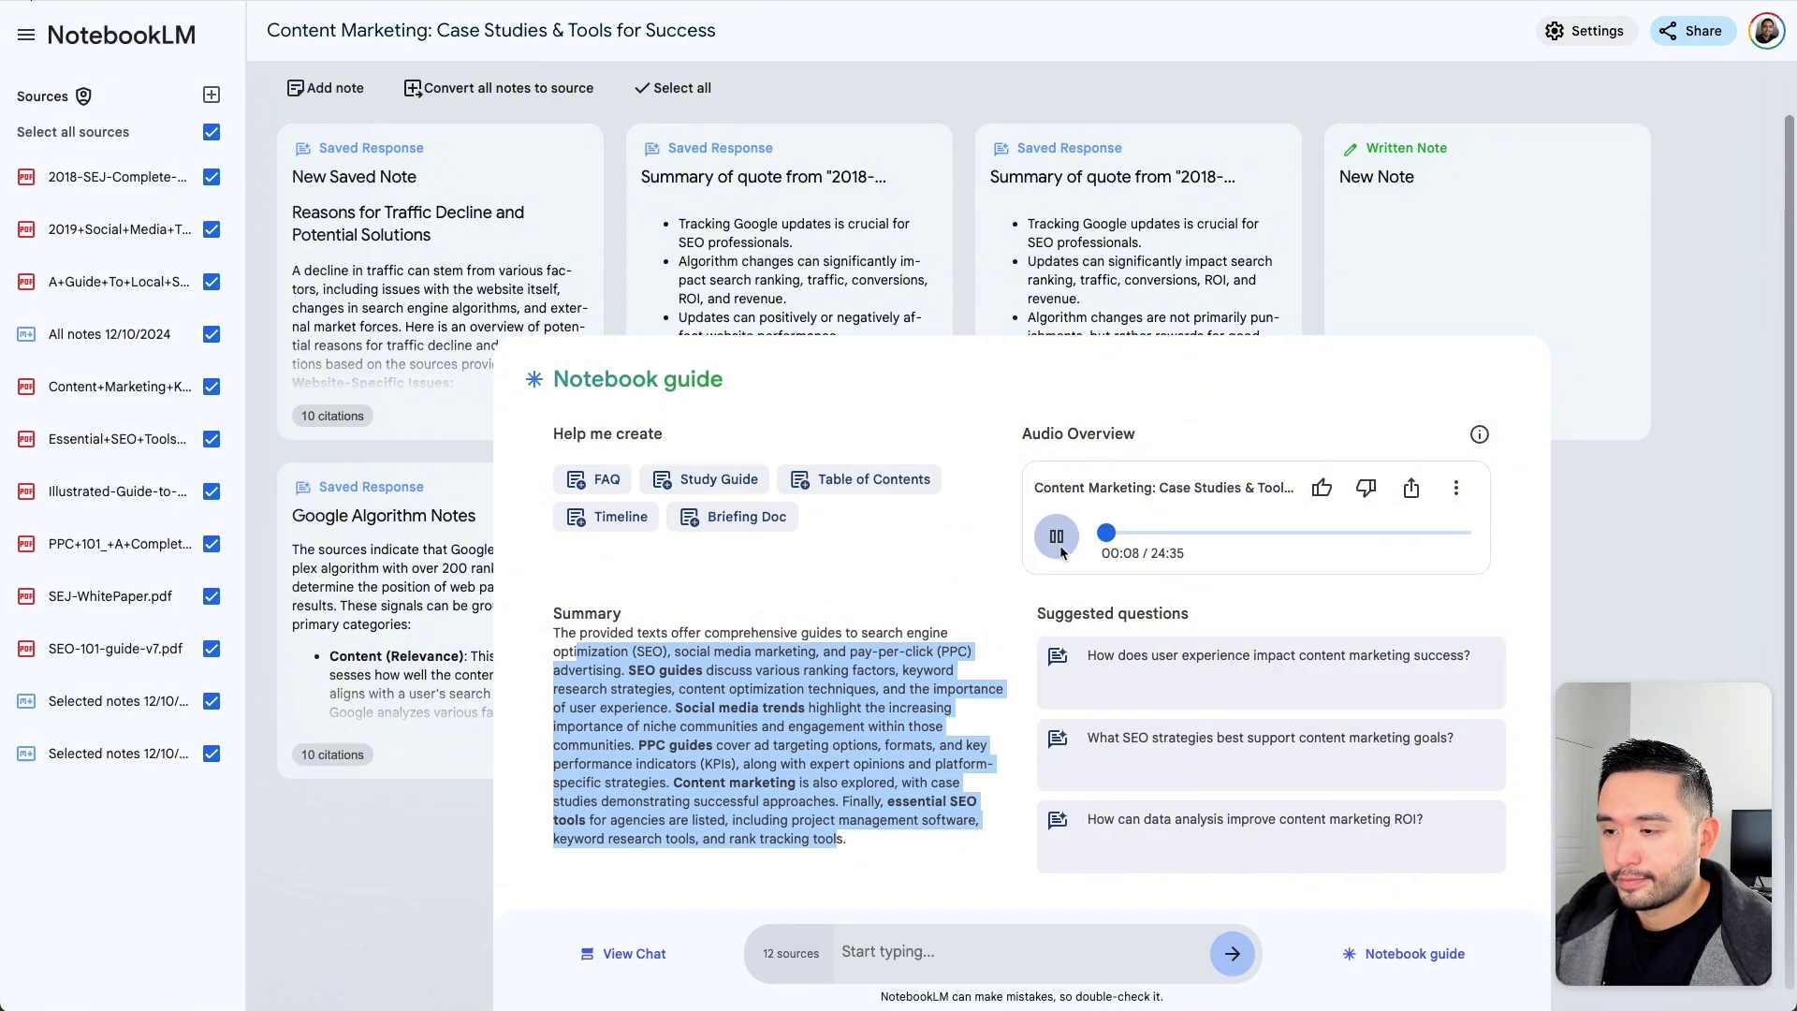
click(1060, 550)
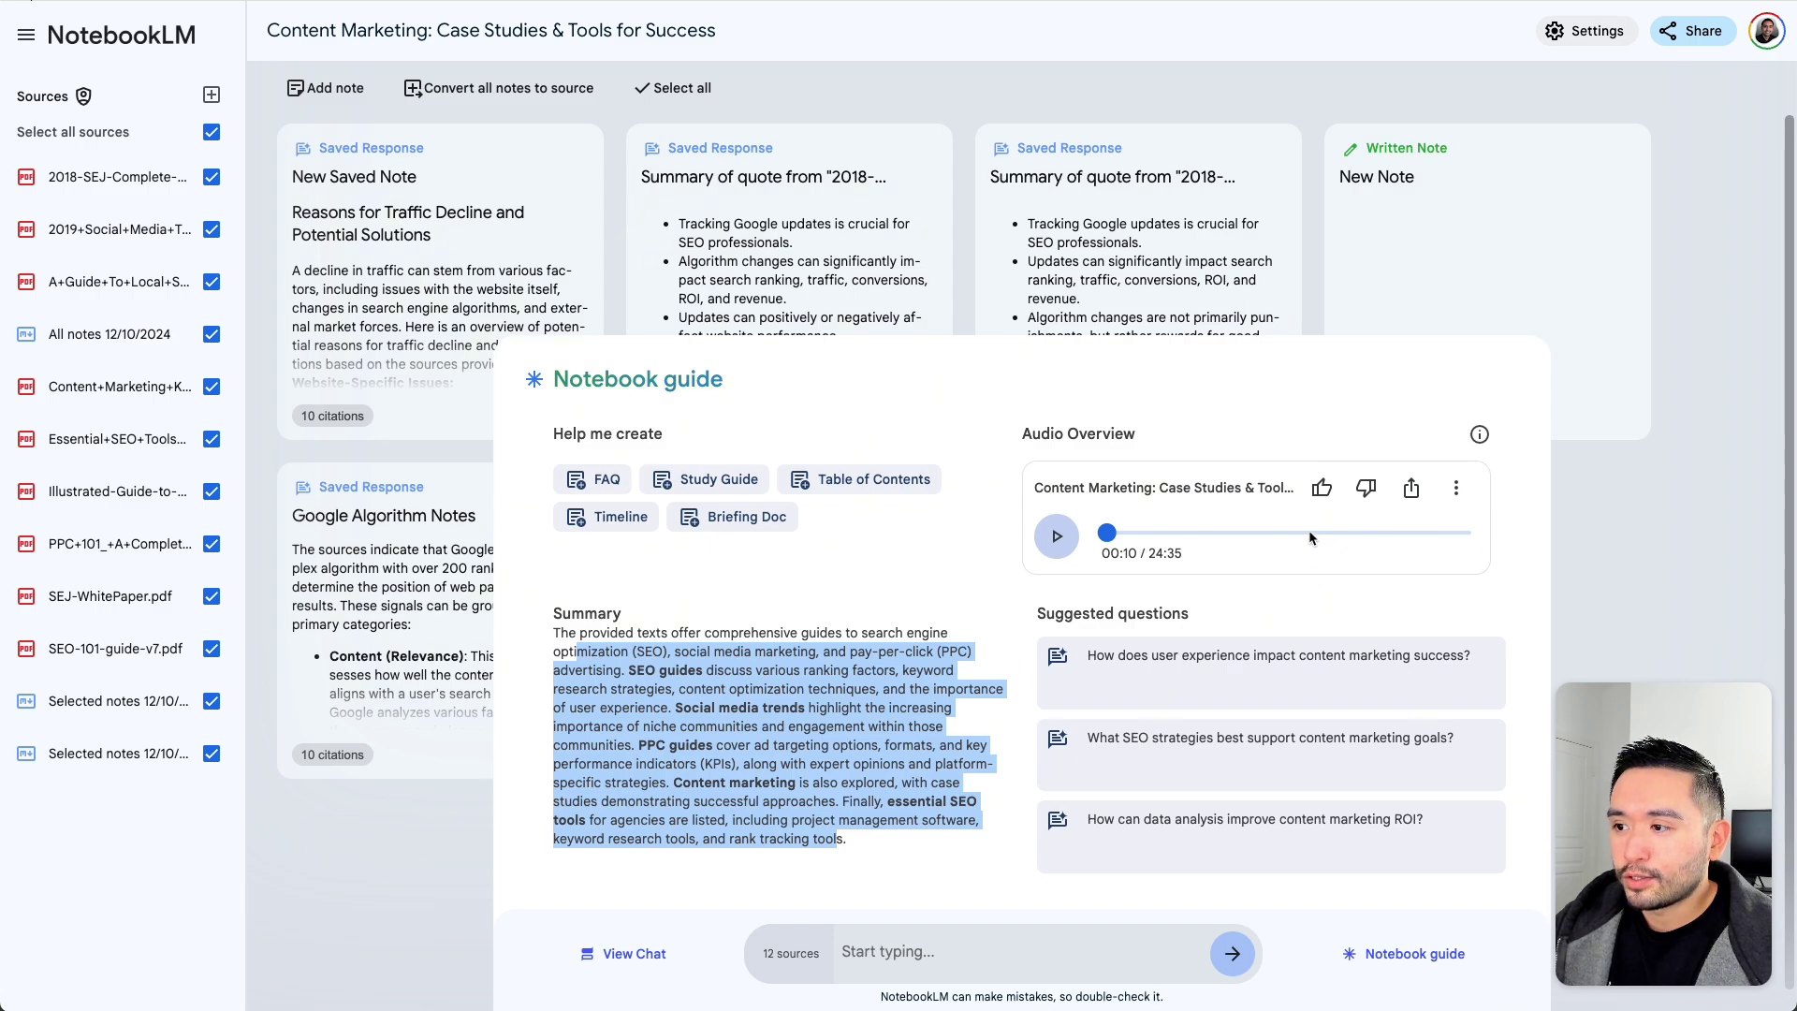
click(1301, 532)
click(1061, 537)
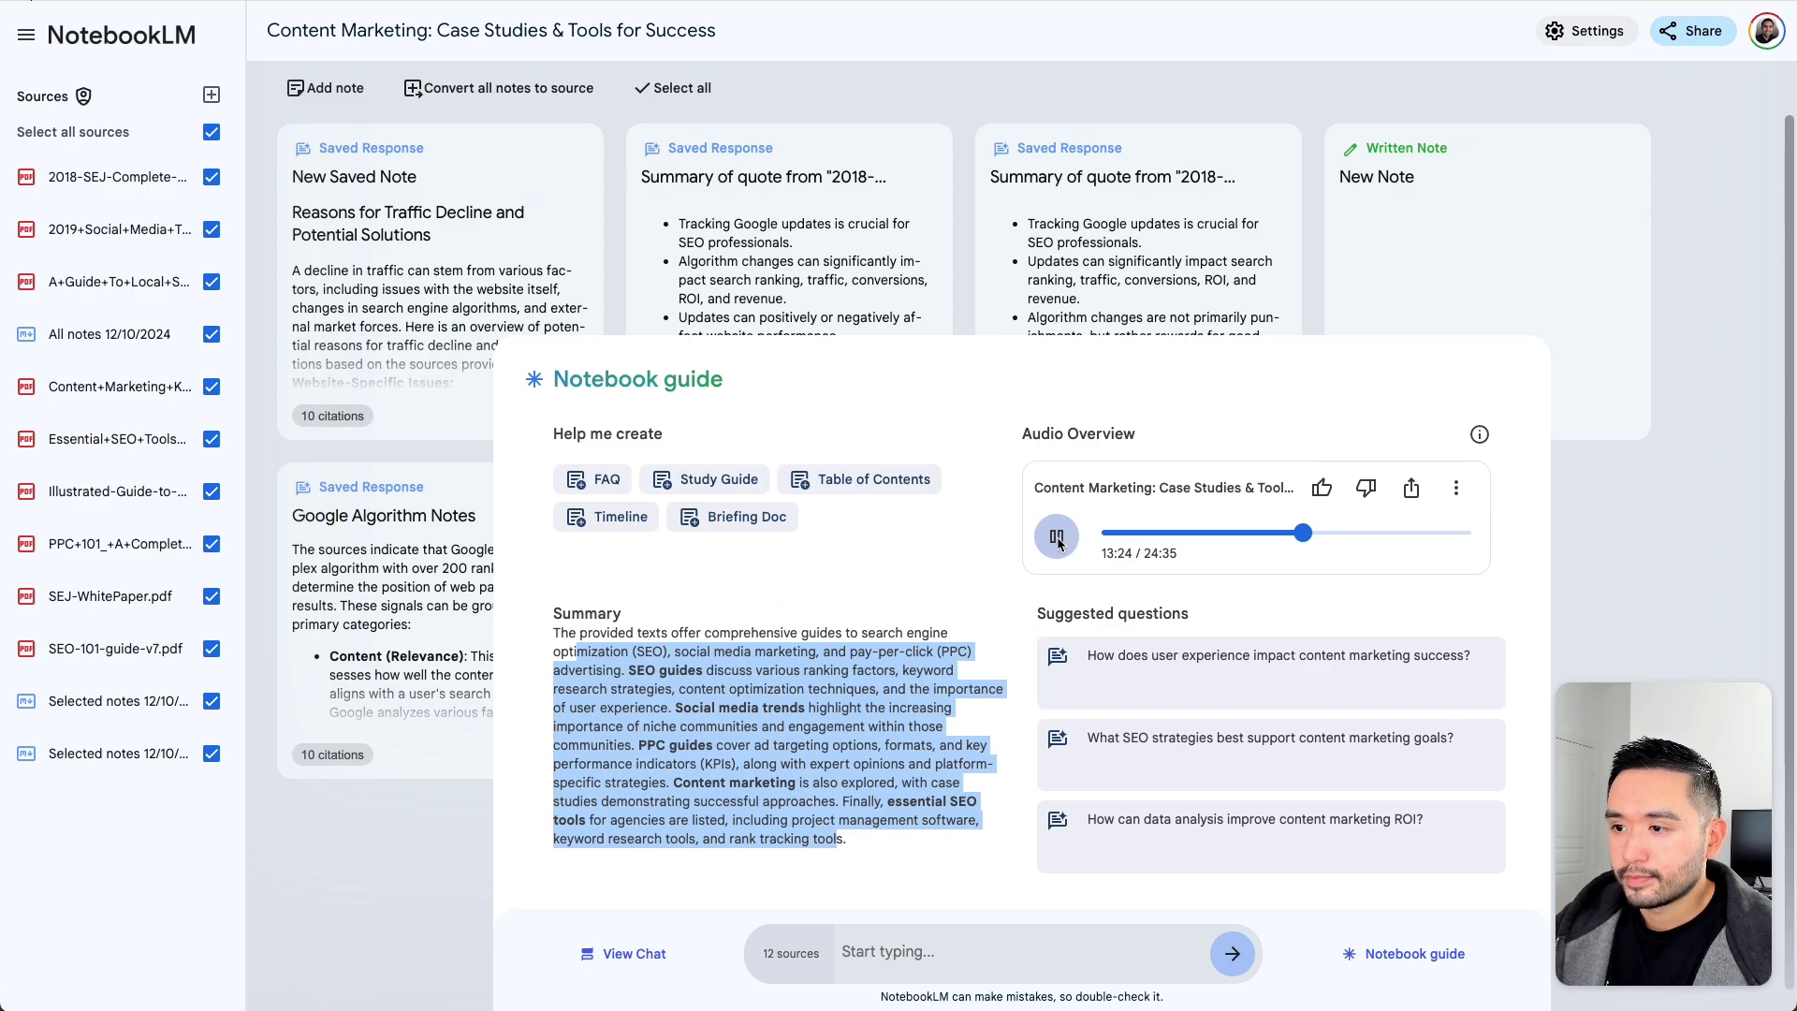
click(1057, 539)
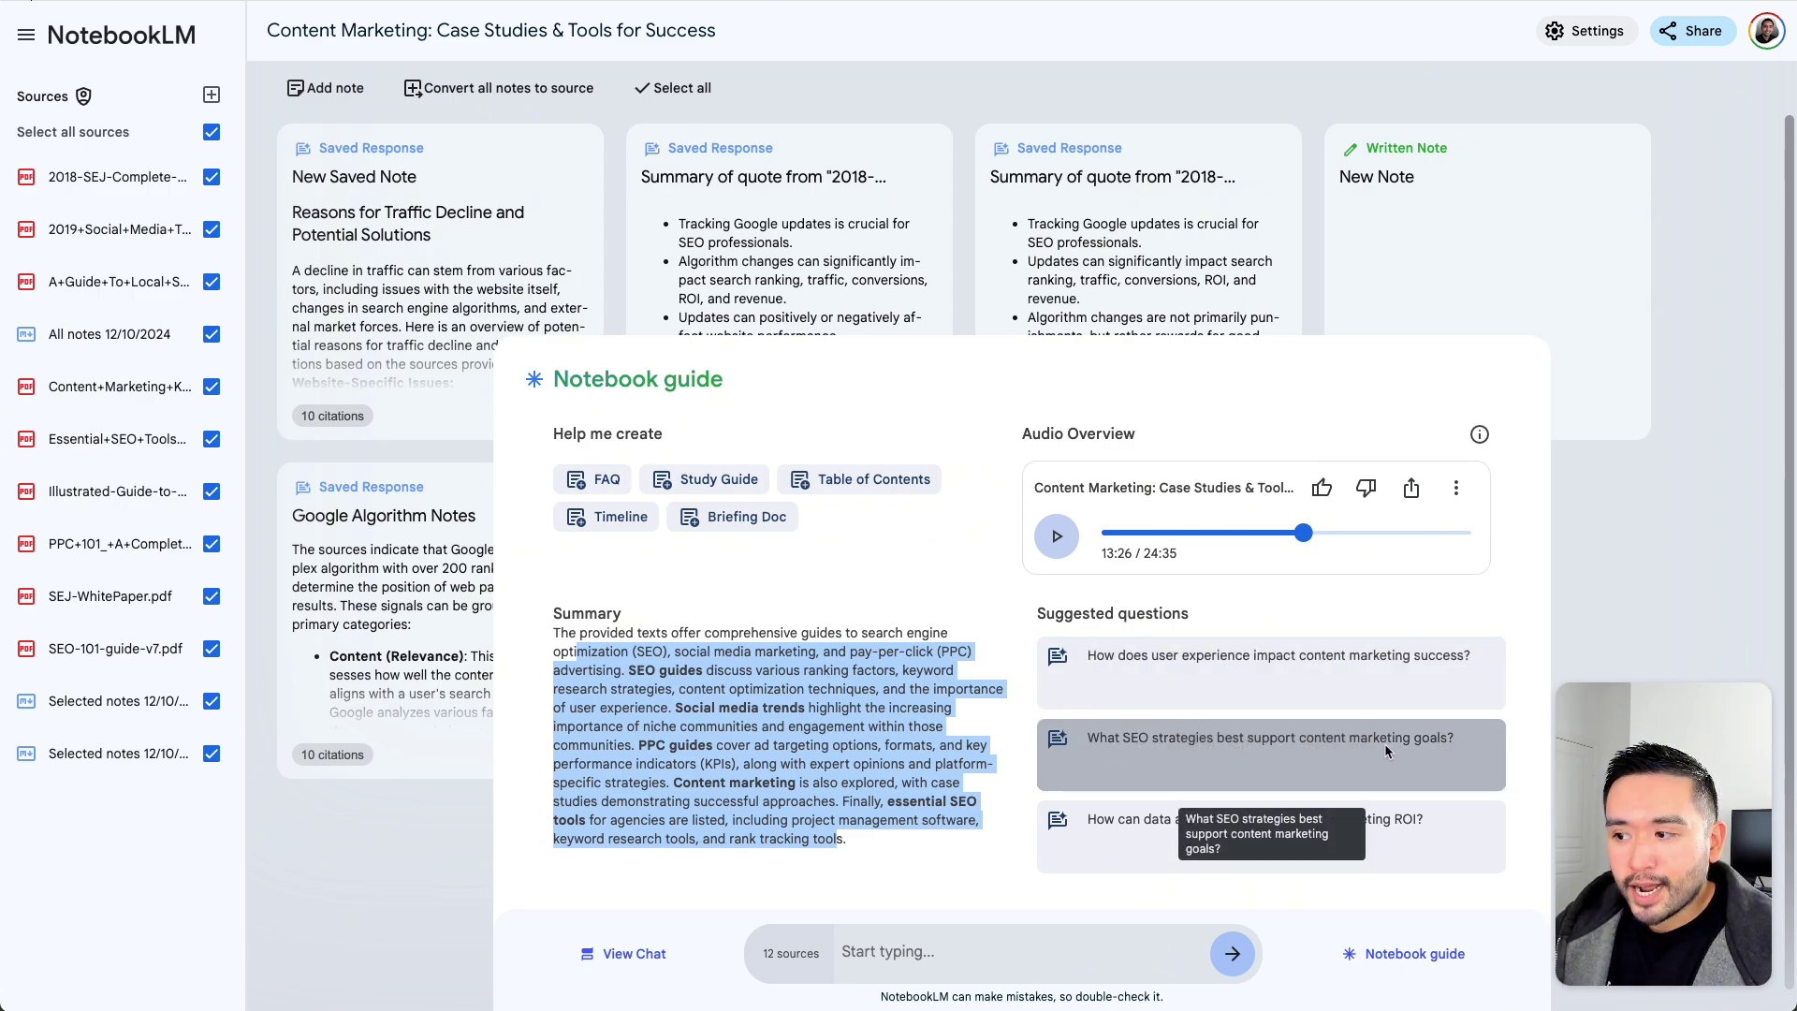
click(957, 279)
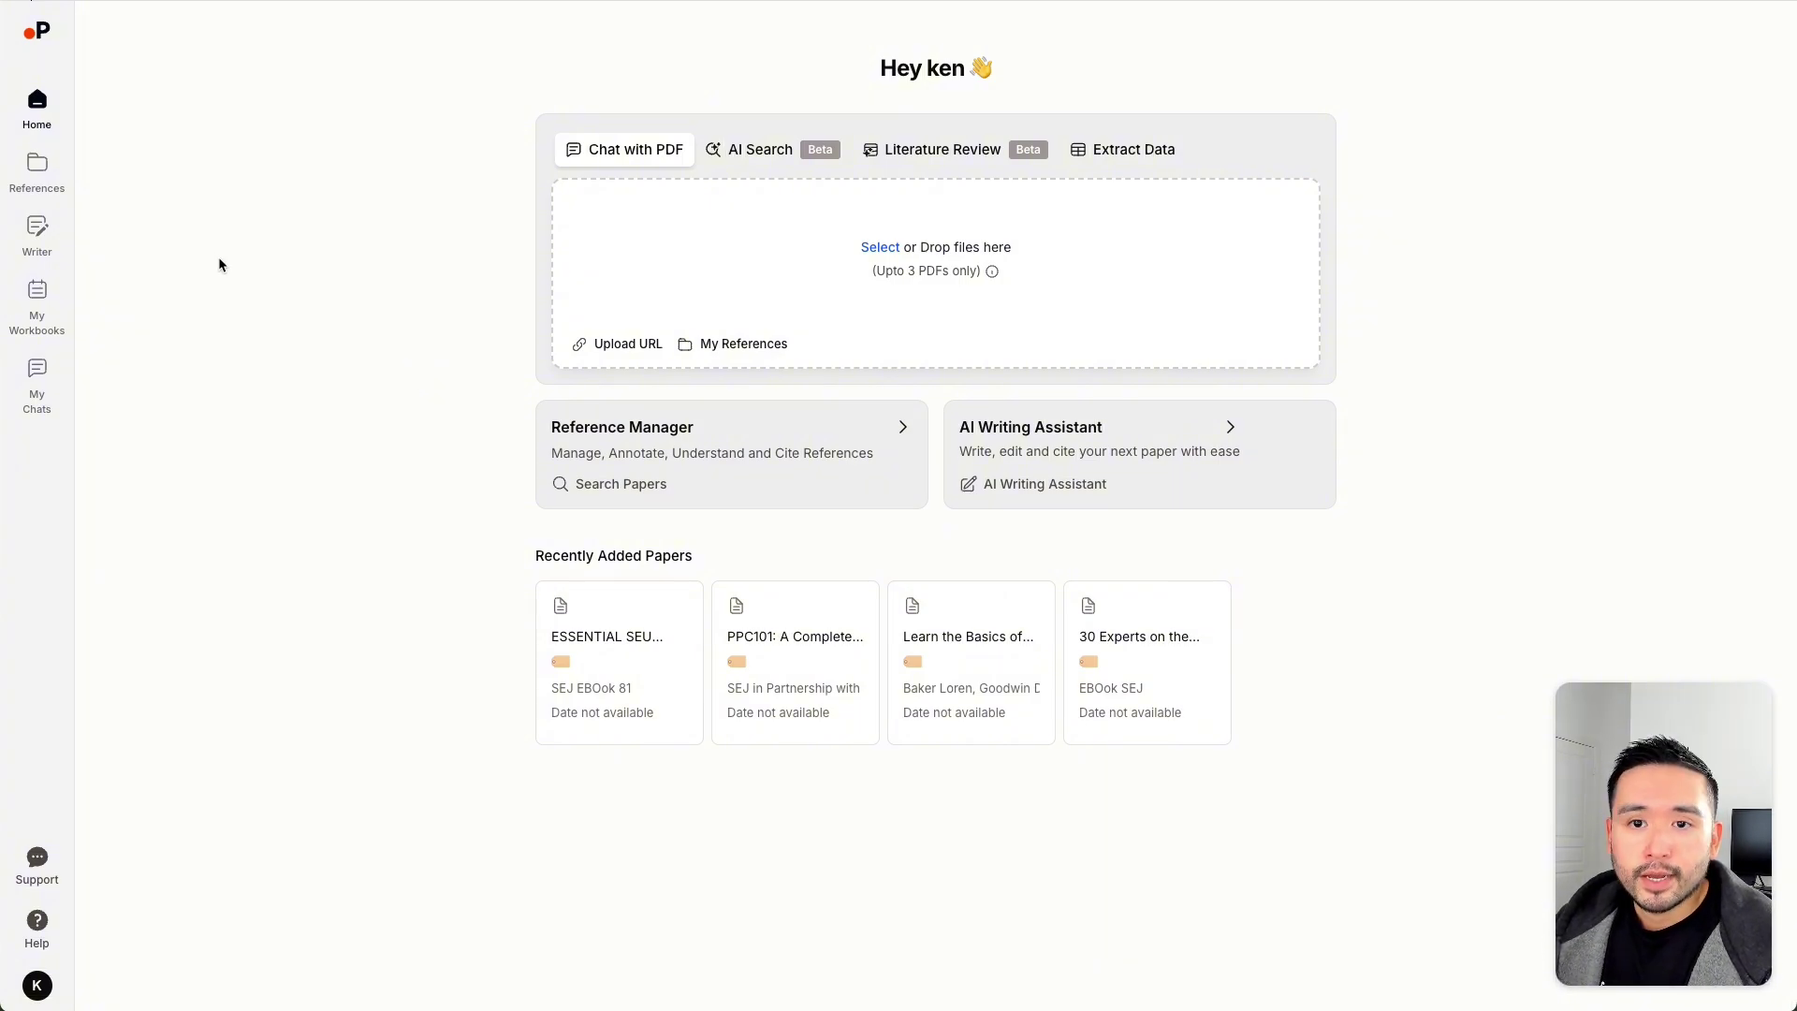
Step: Open the References library, preview the Add Papers and Create Folder dialogs, then enter SEJ Whitepapers
click(42, 167)
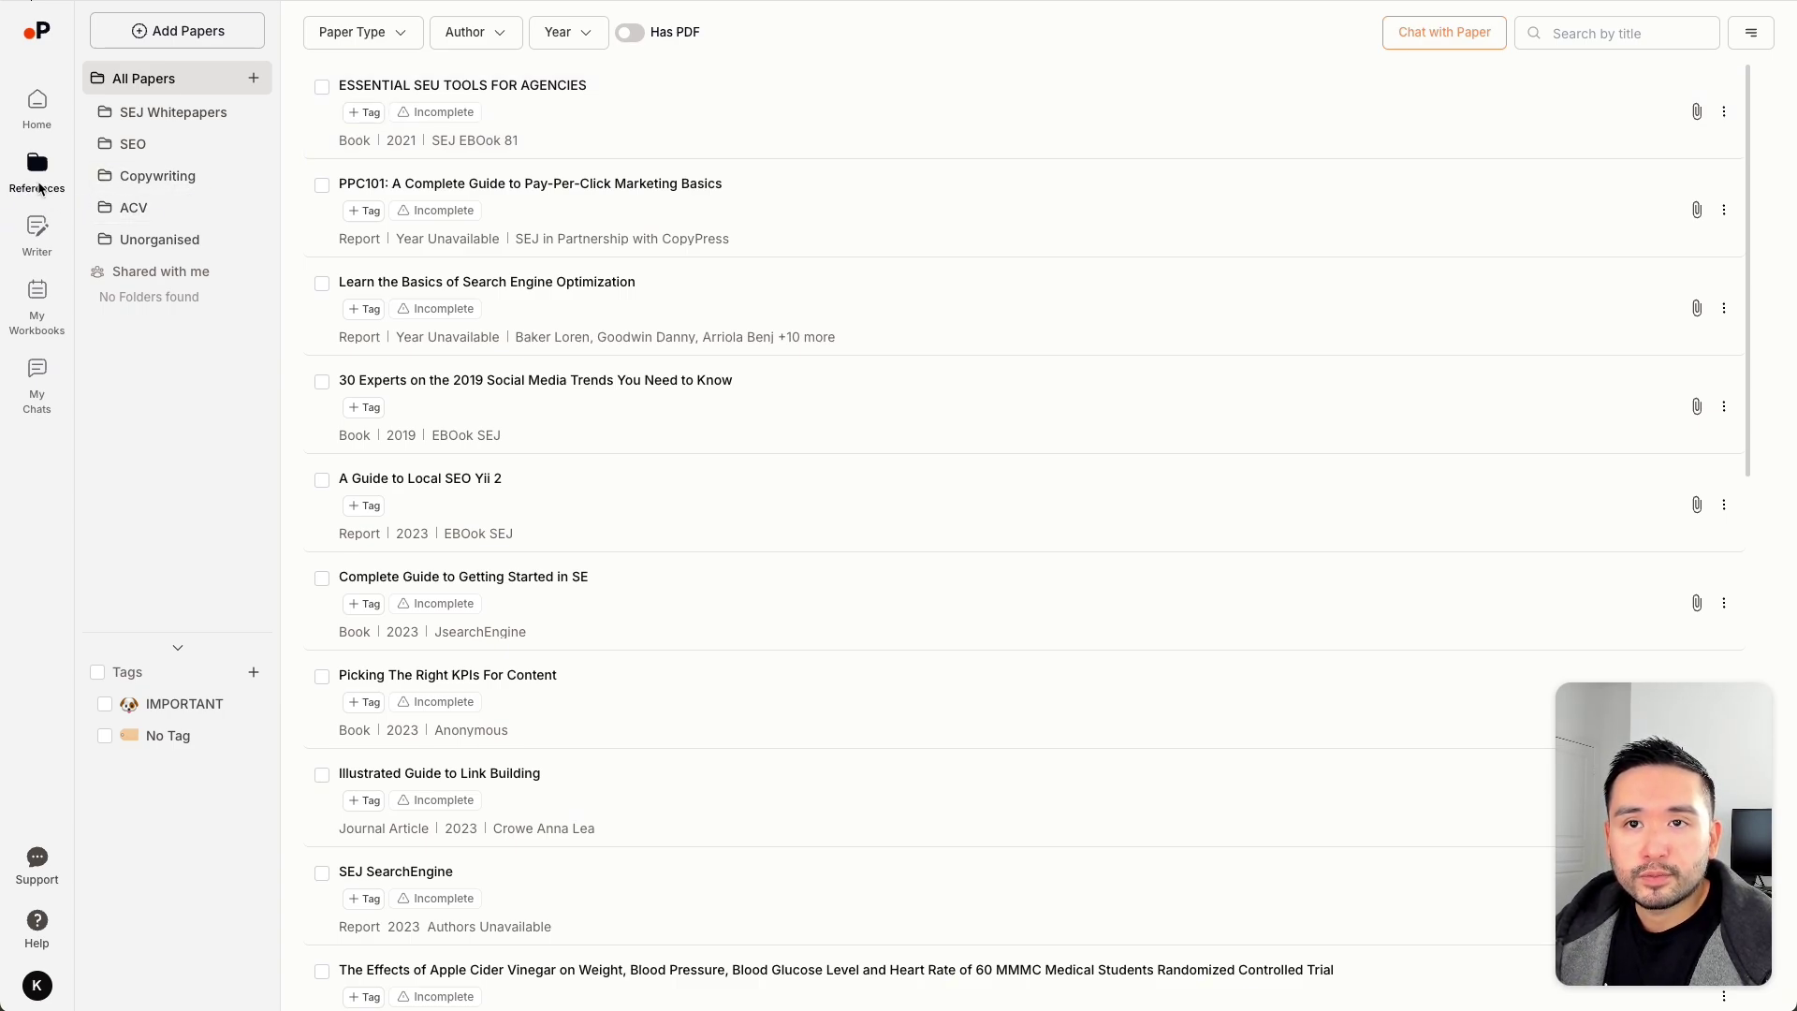
click(165, 35)
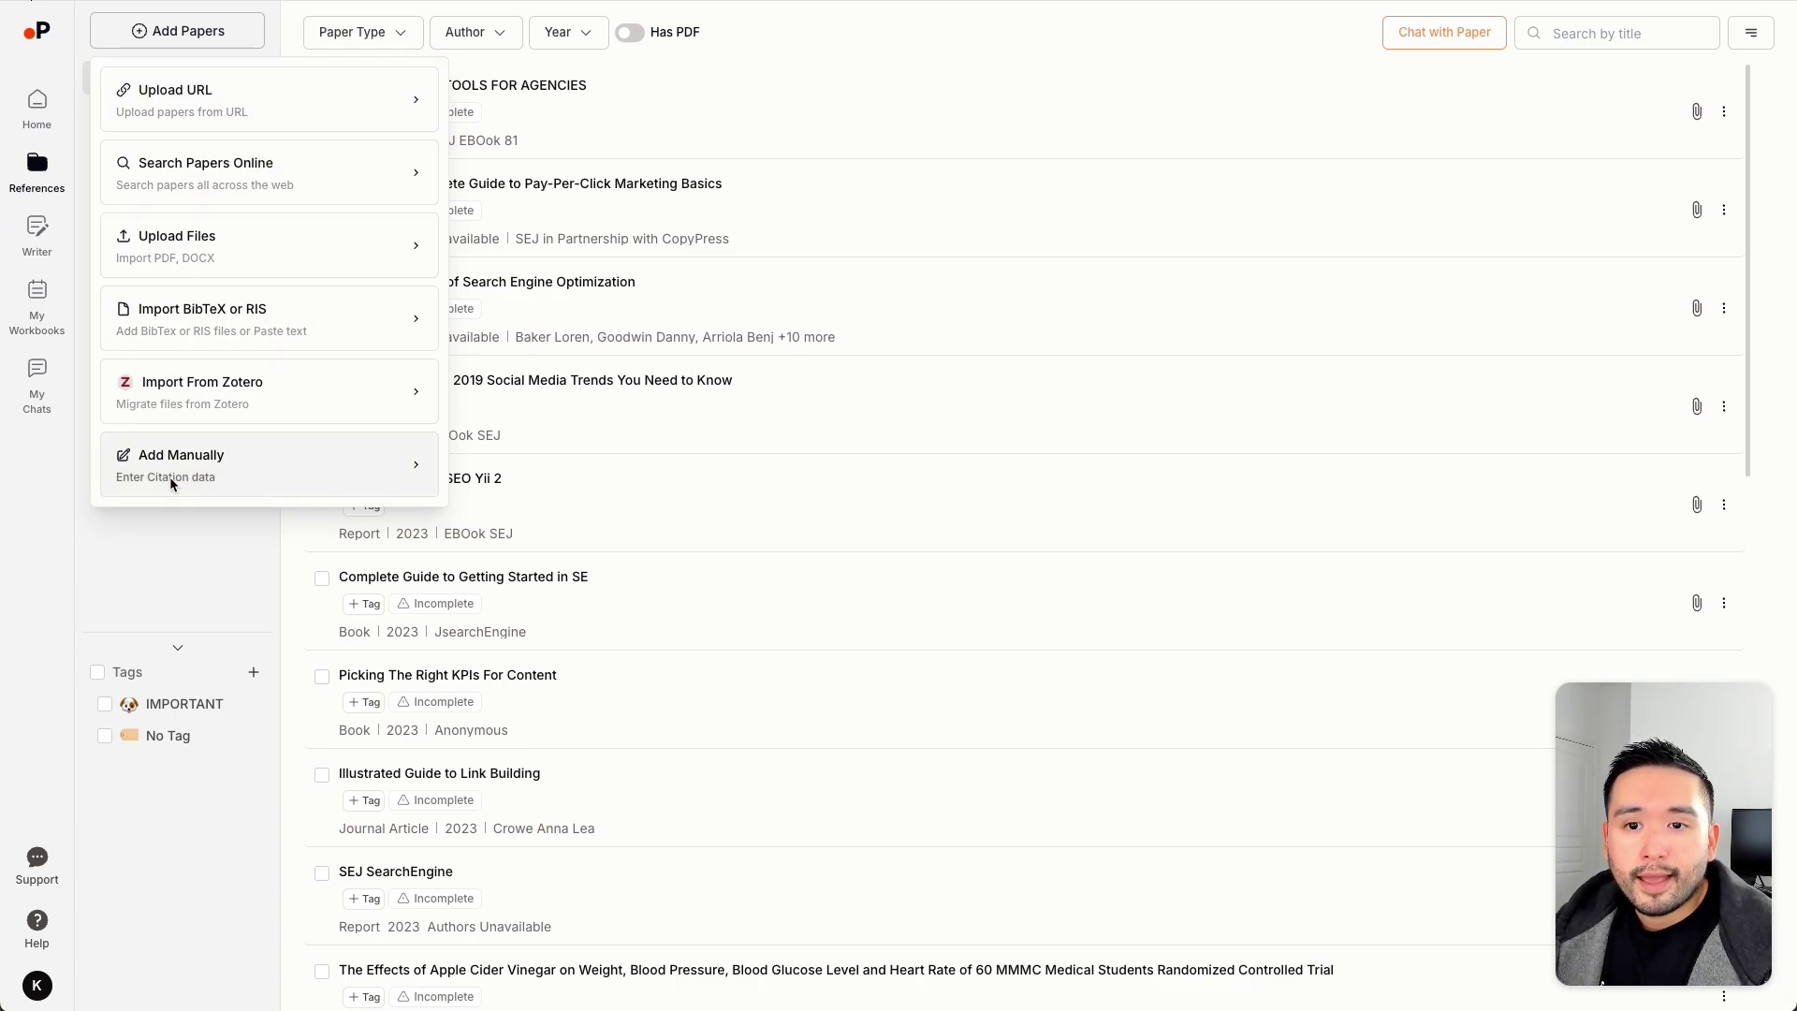
click(145, 535)
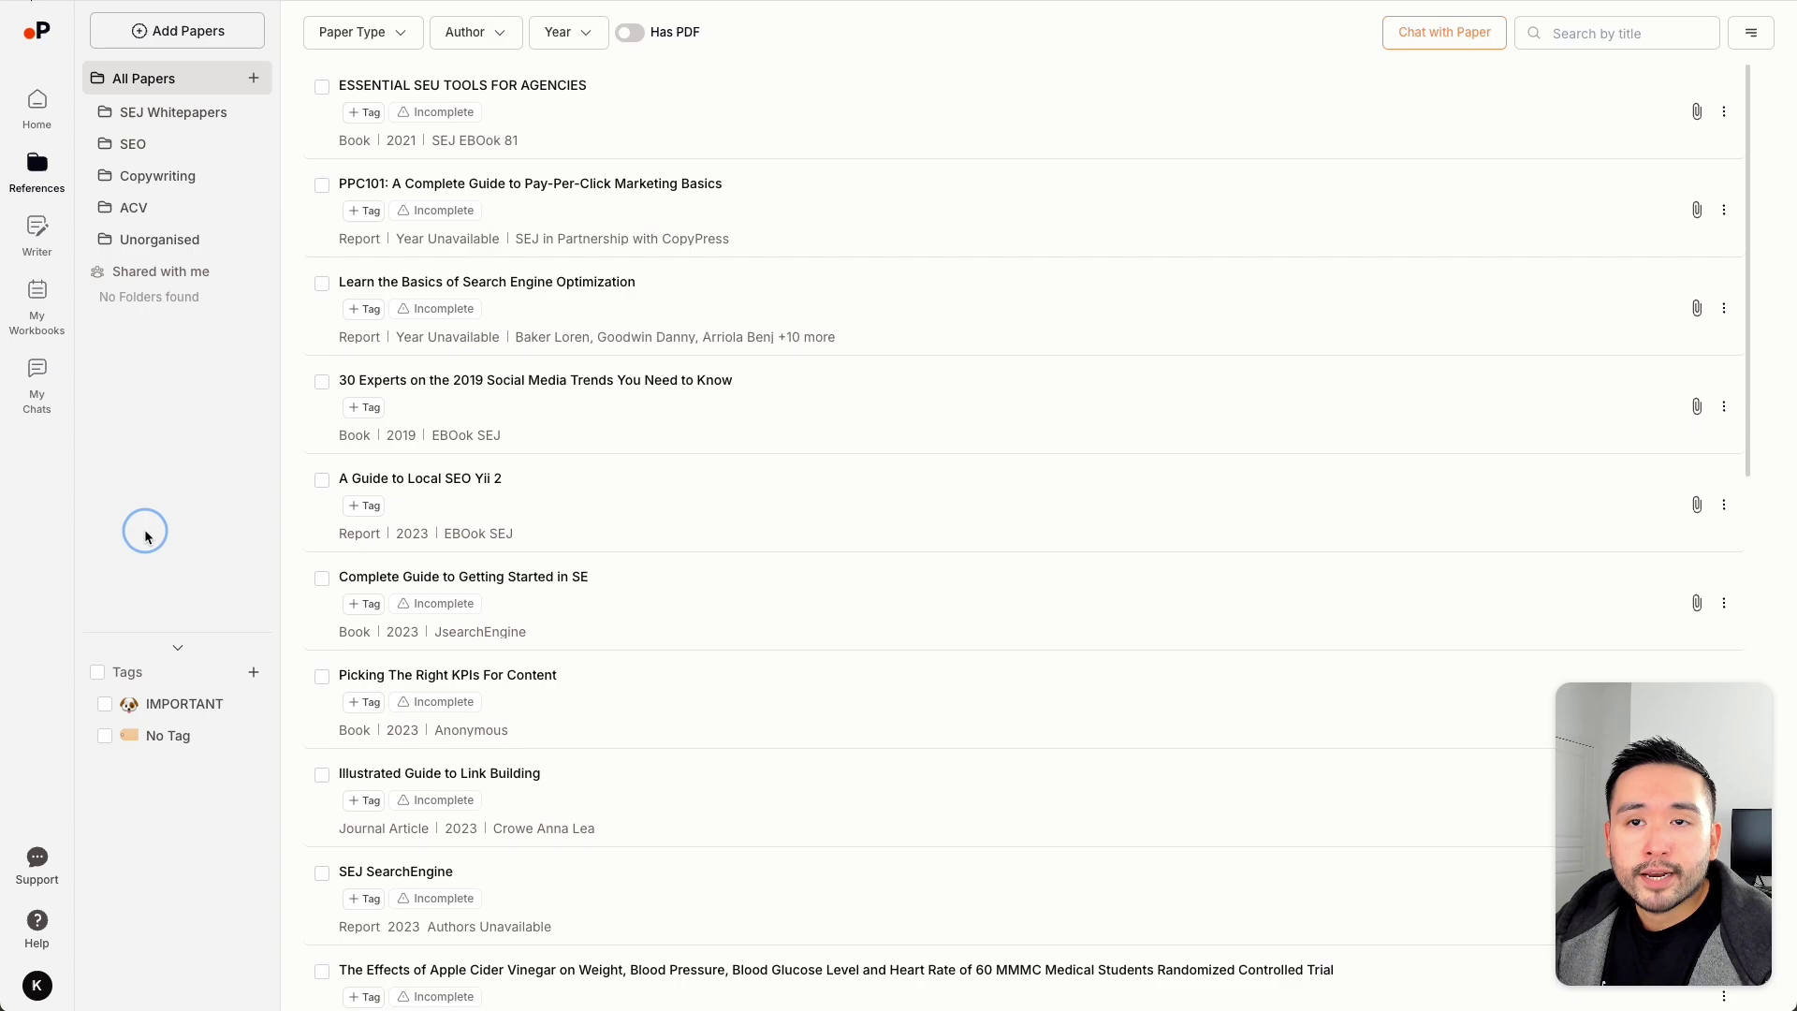
click(253, 78)
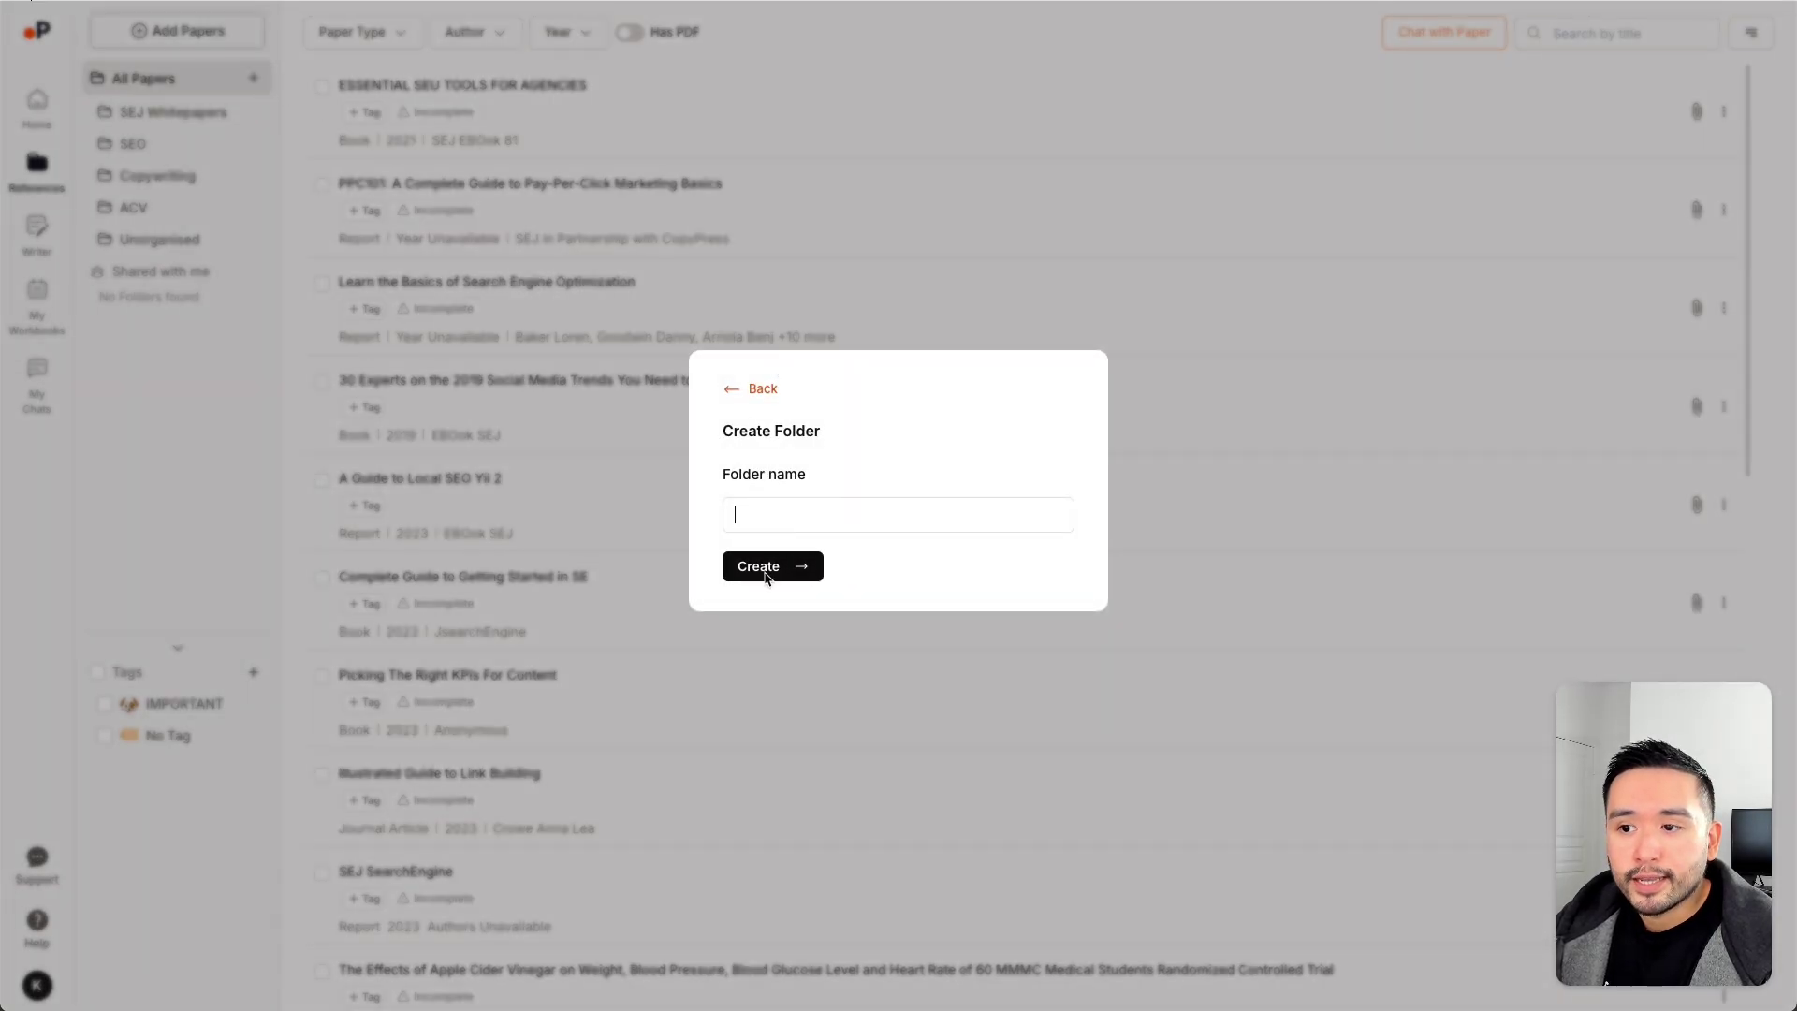
click(742, 389)
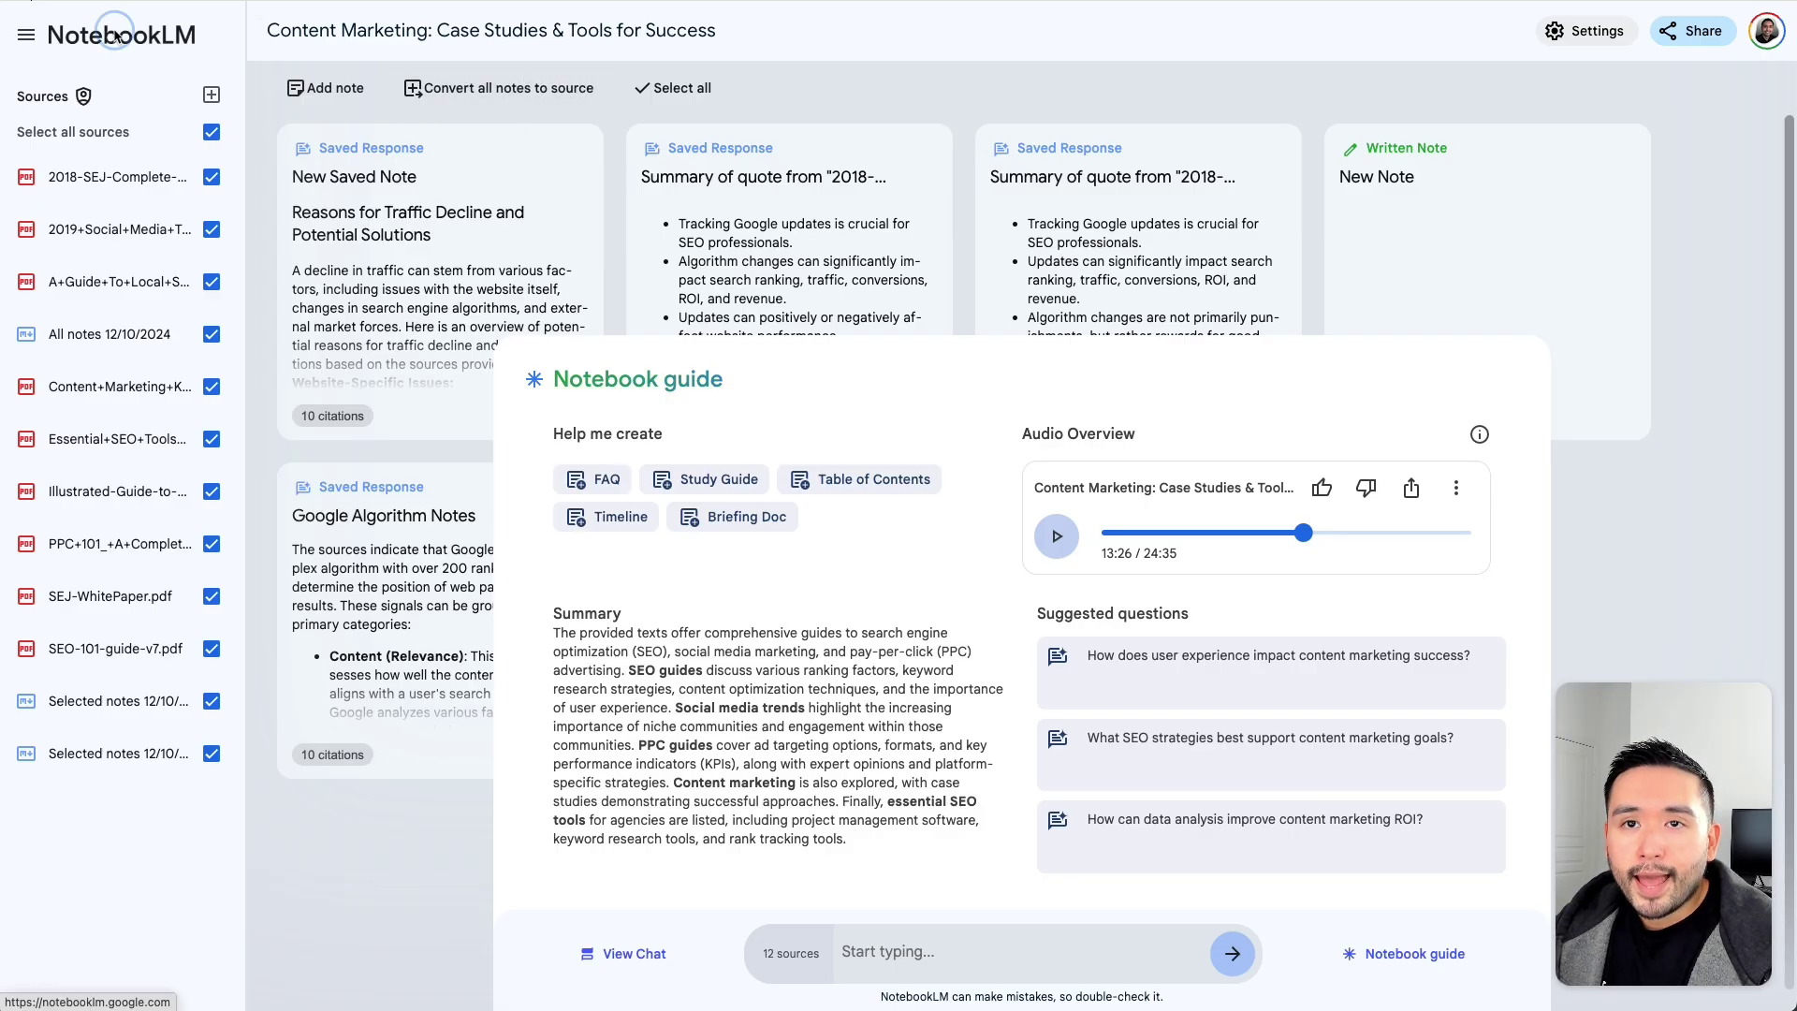
click(94, 28)
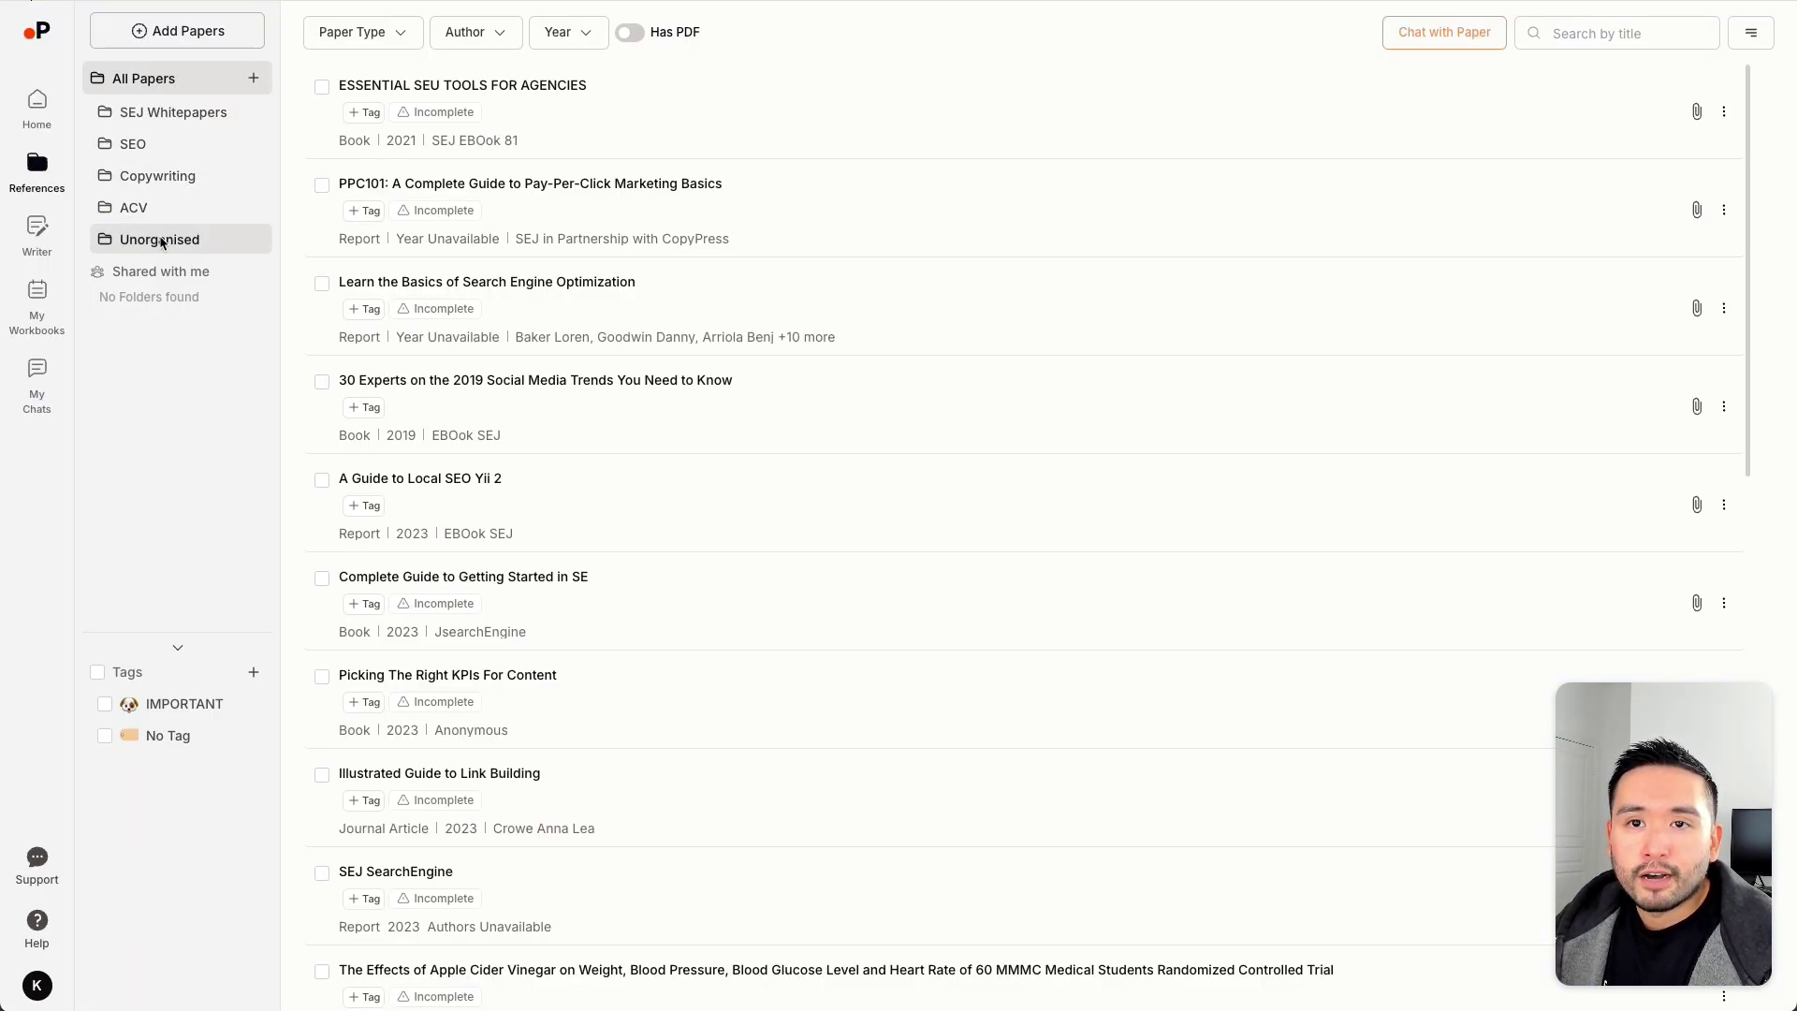
click(192, 114)
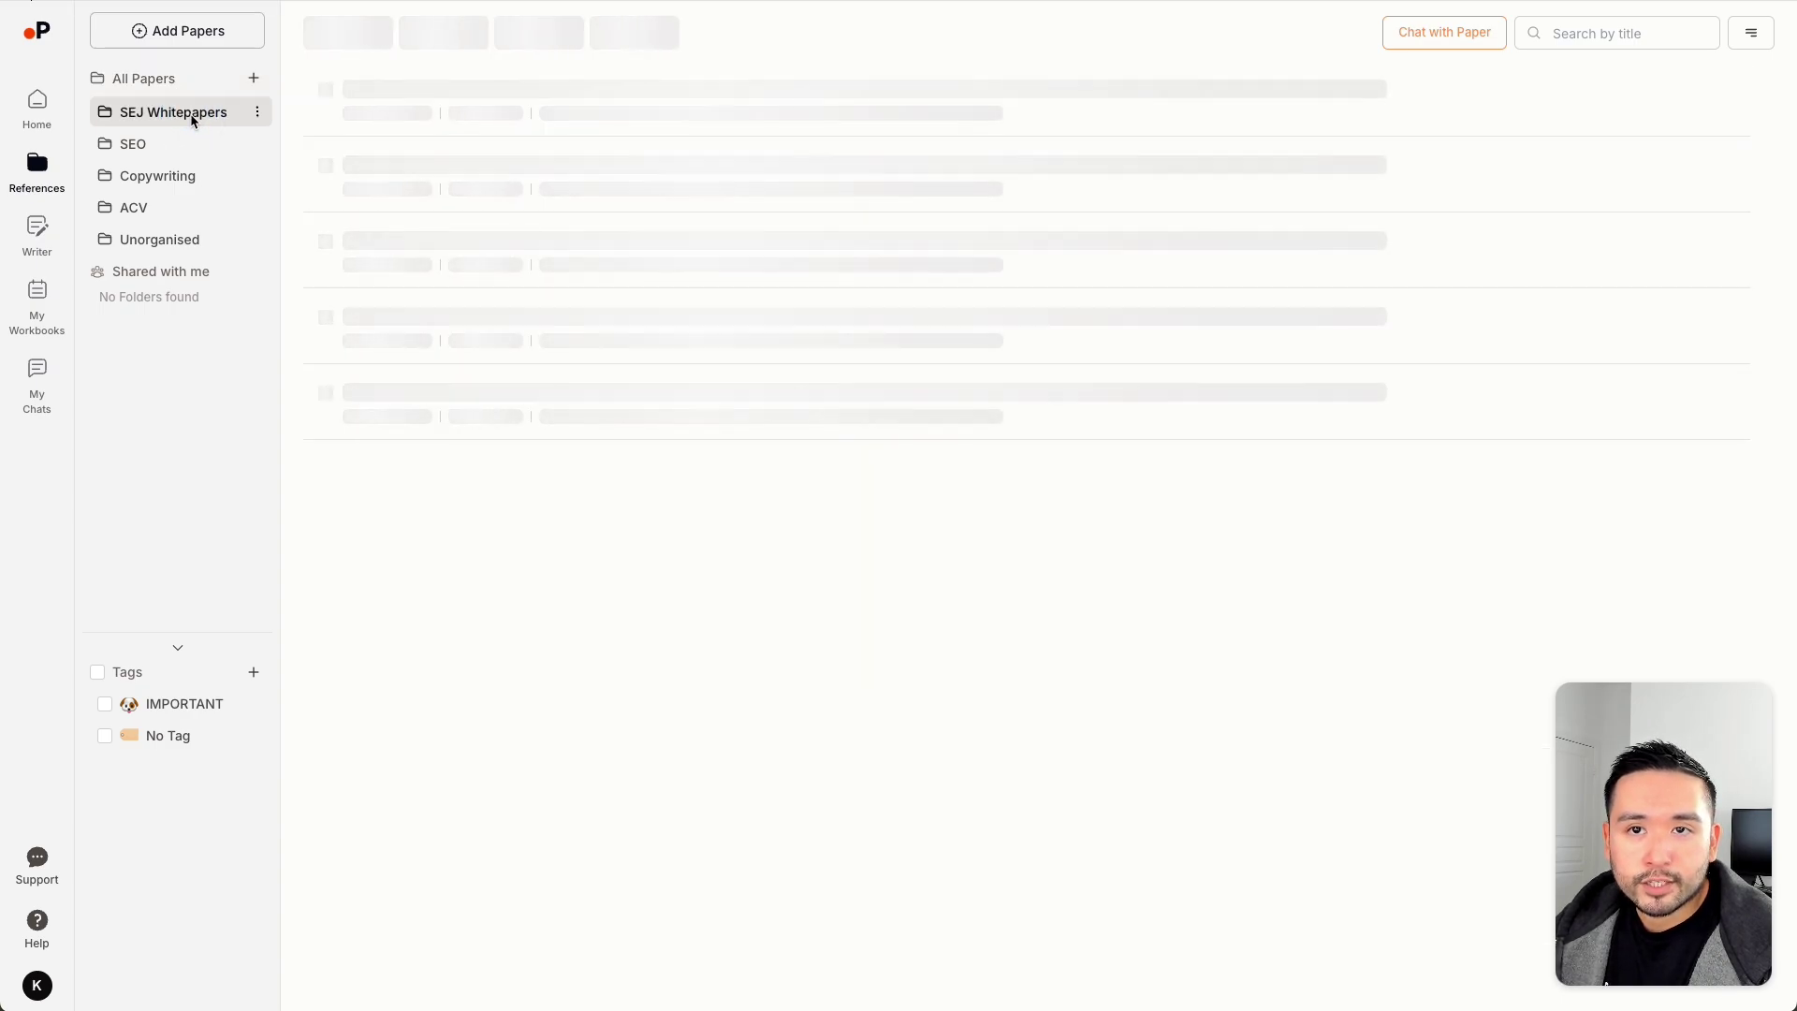
scroll(508, 272, down, 1)
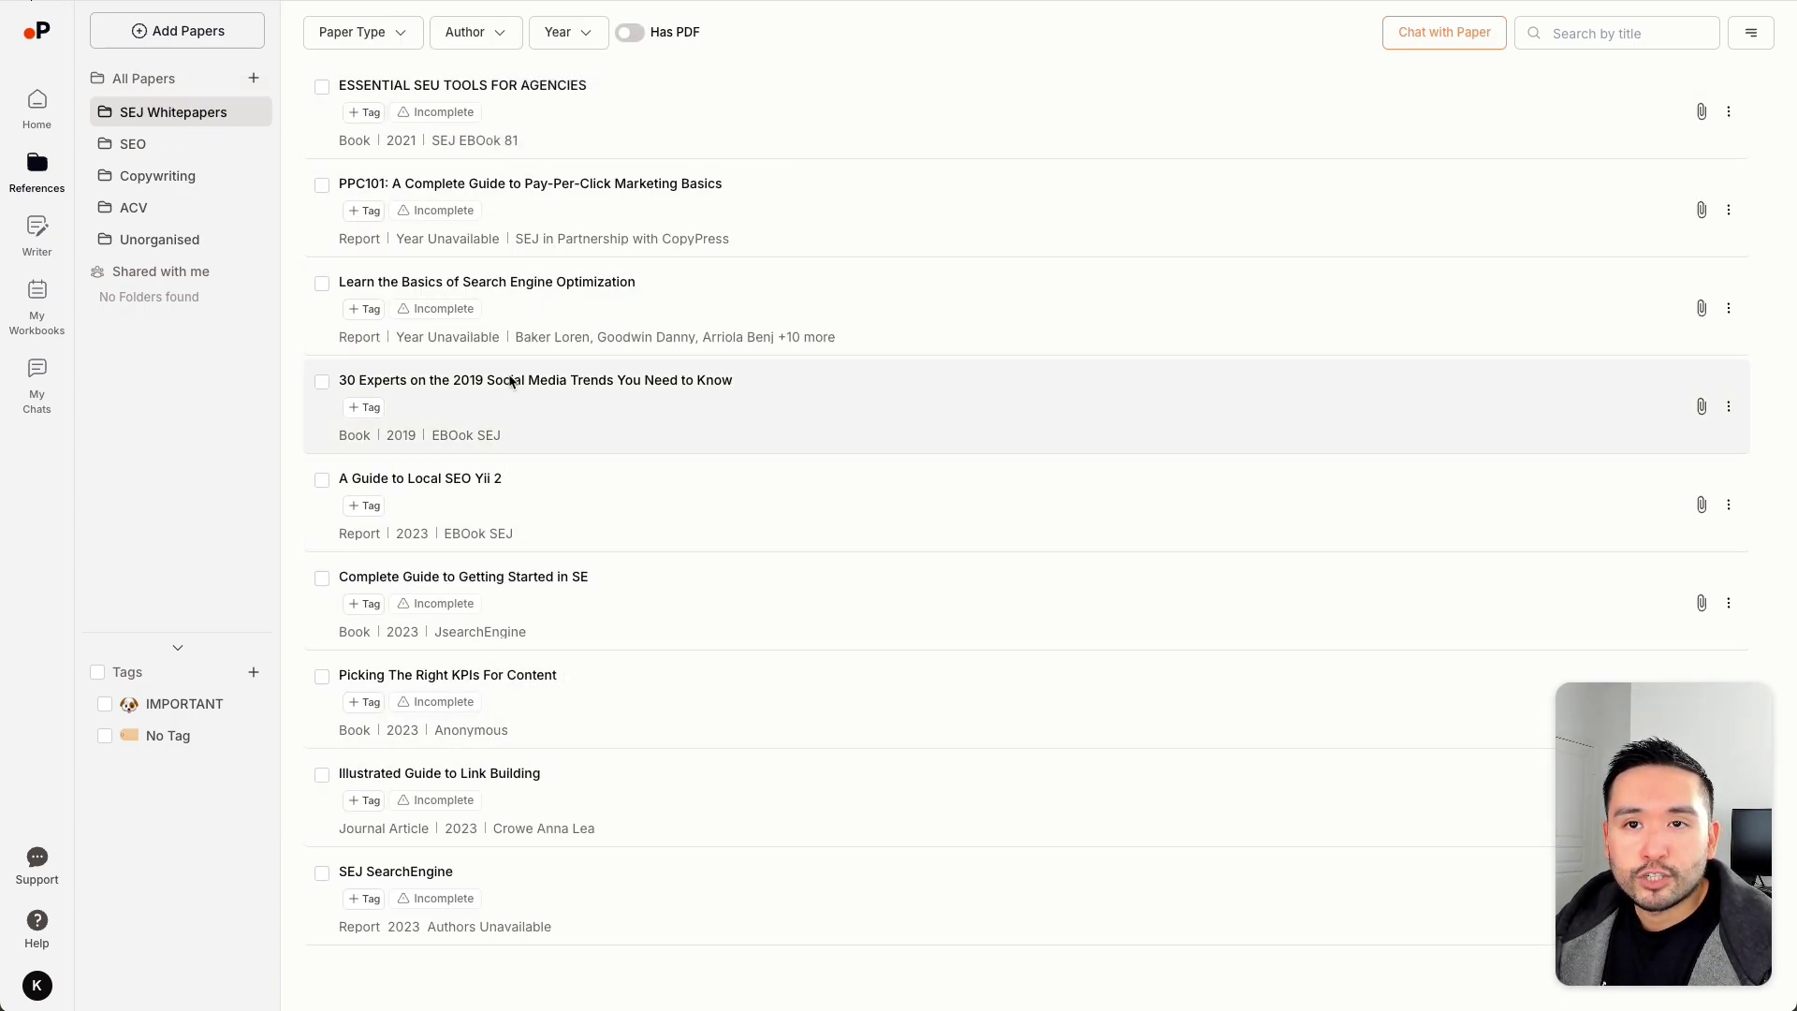
scroll(580, 187, up, 1)
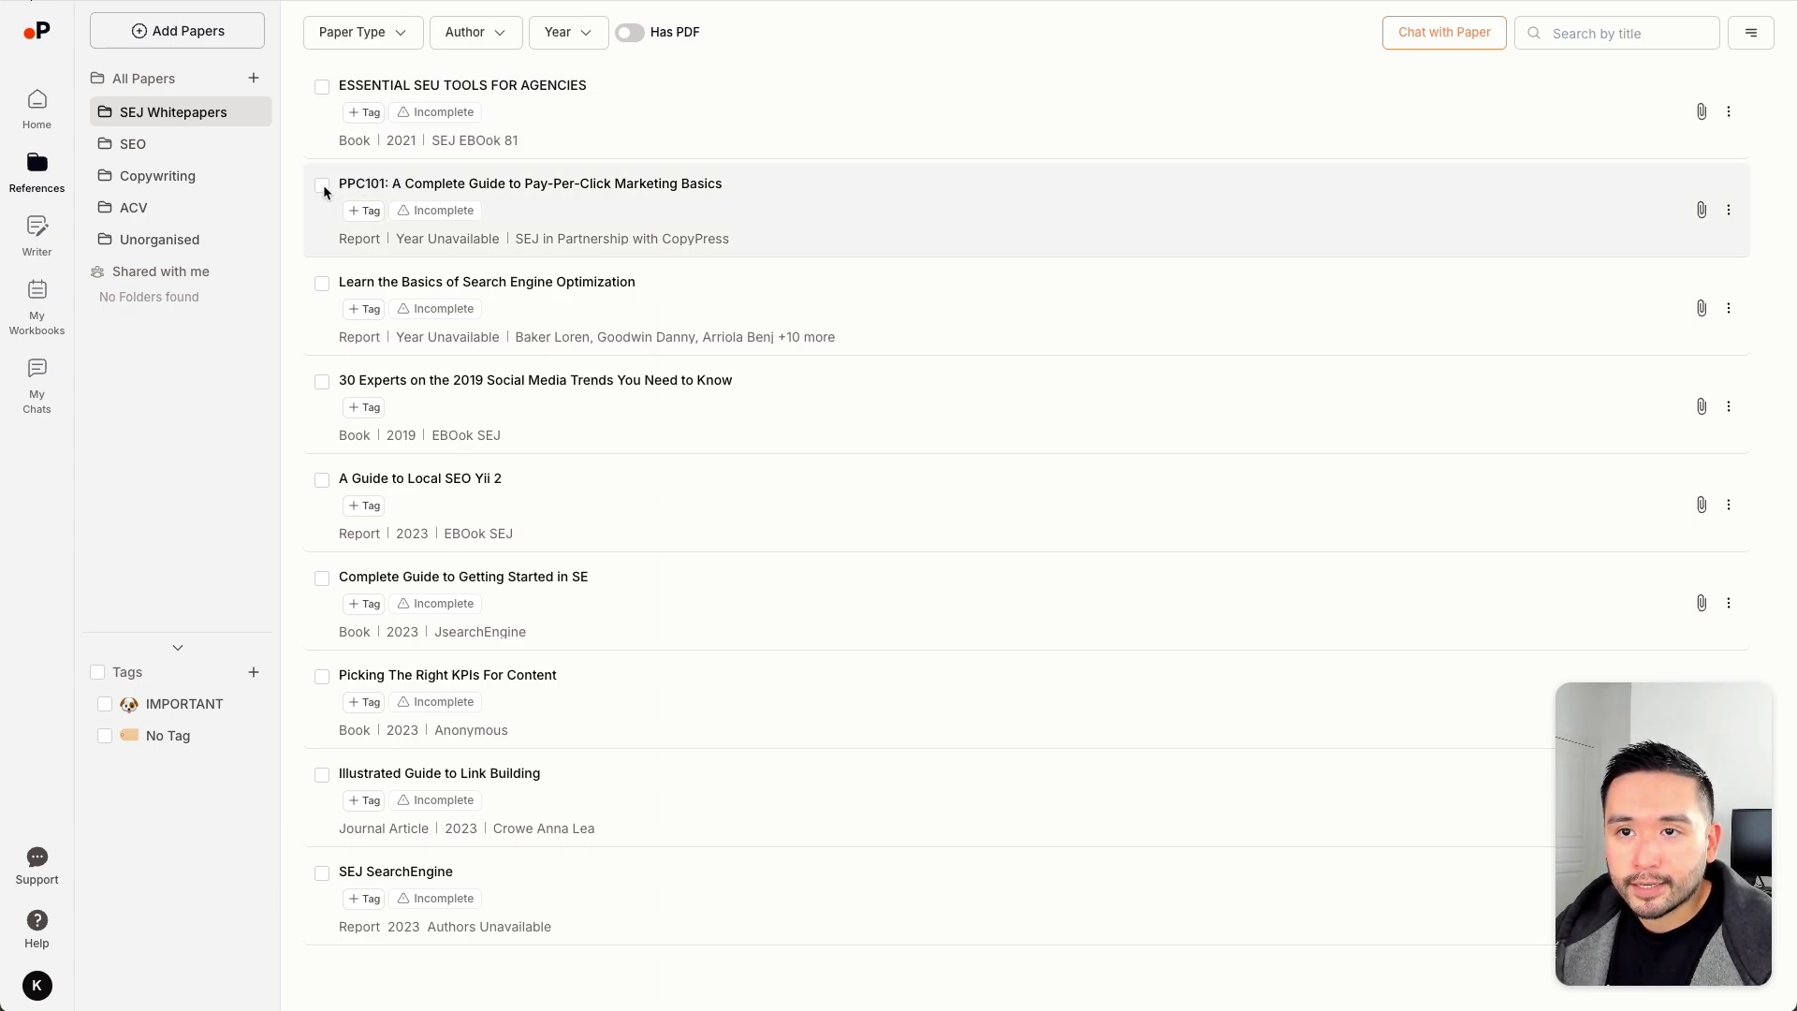
Step: Start a chat with the PPC101 pay-per-click guide and scroll through its PDF pages
click(323, 187)
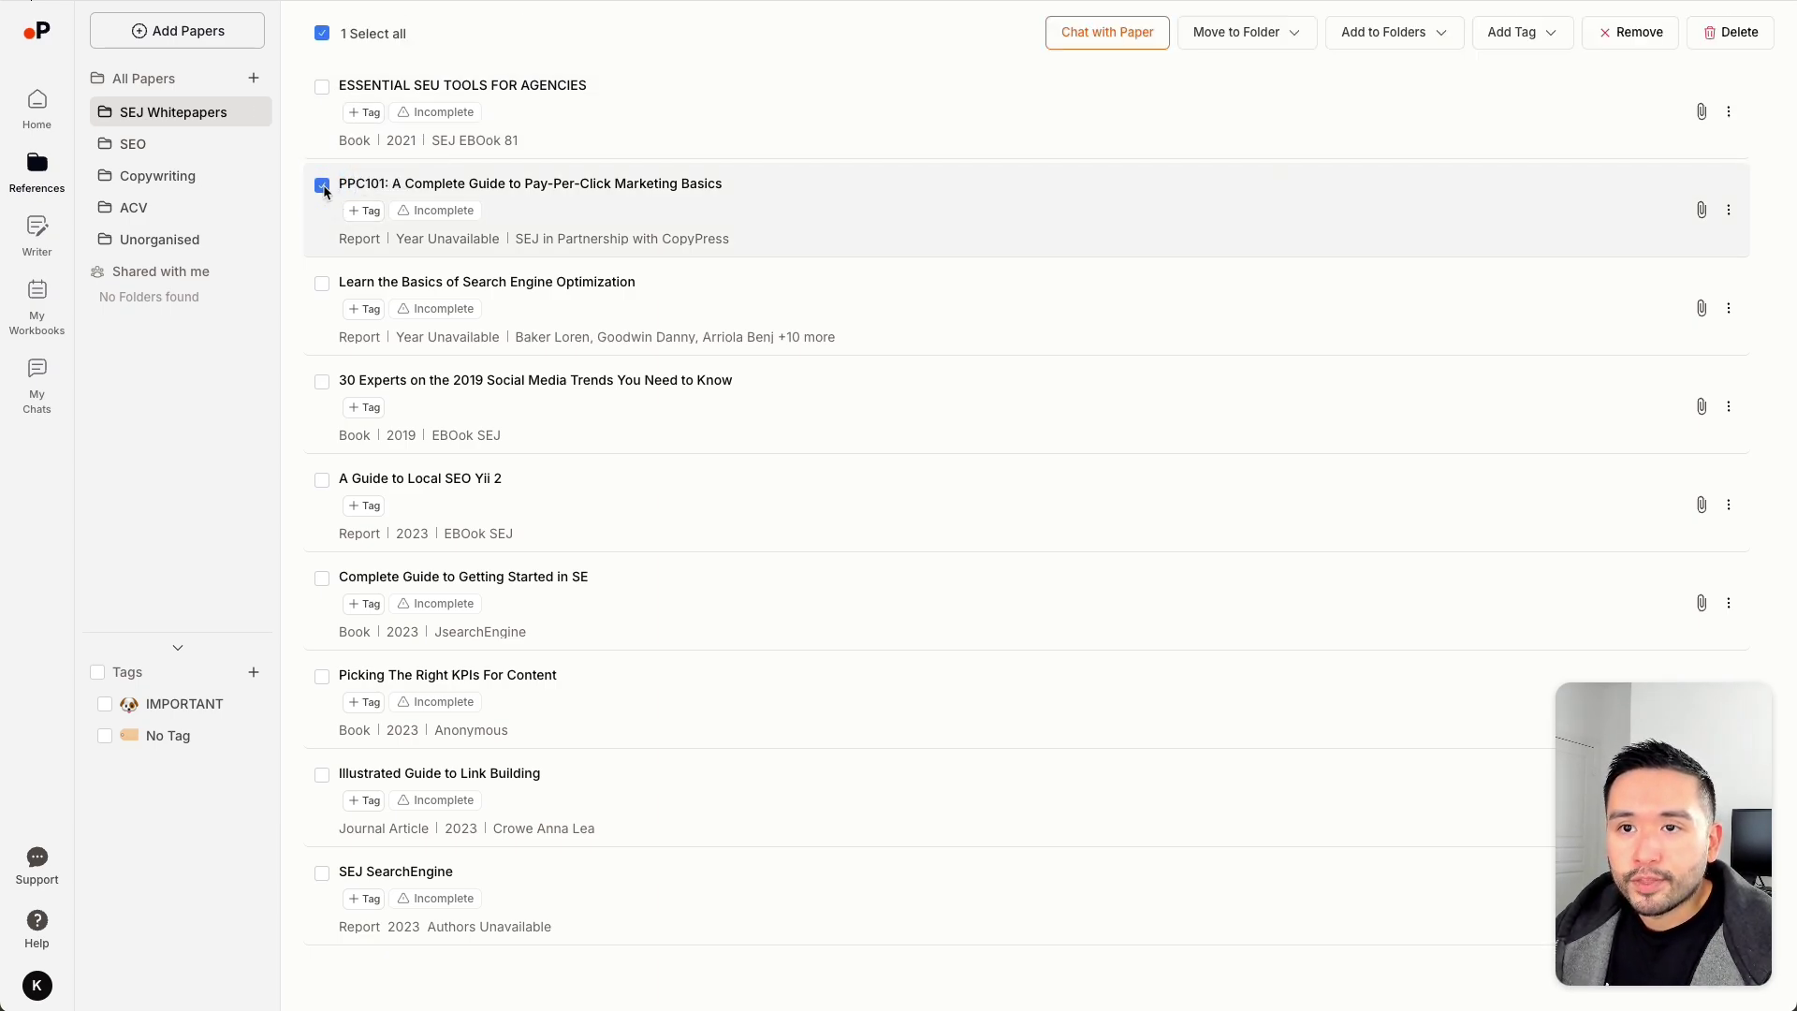
click(1082, 37)
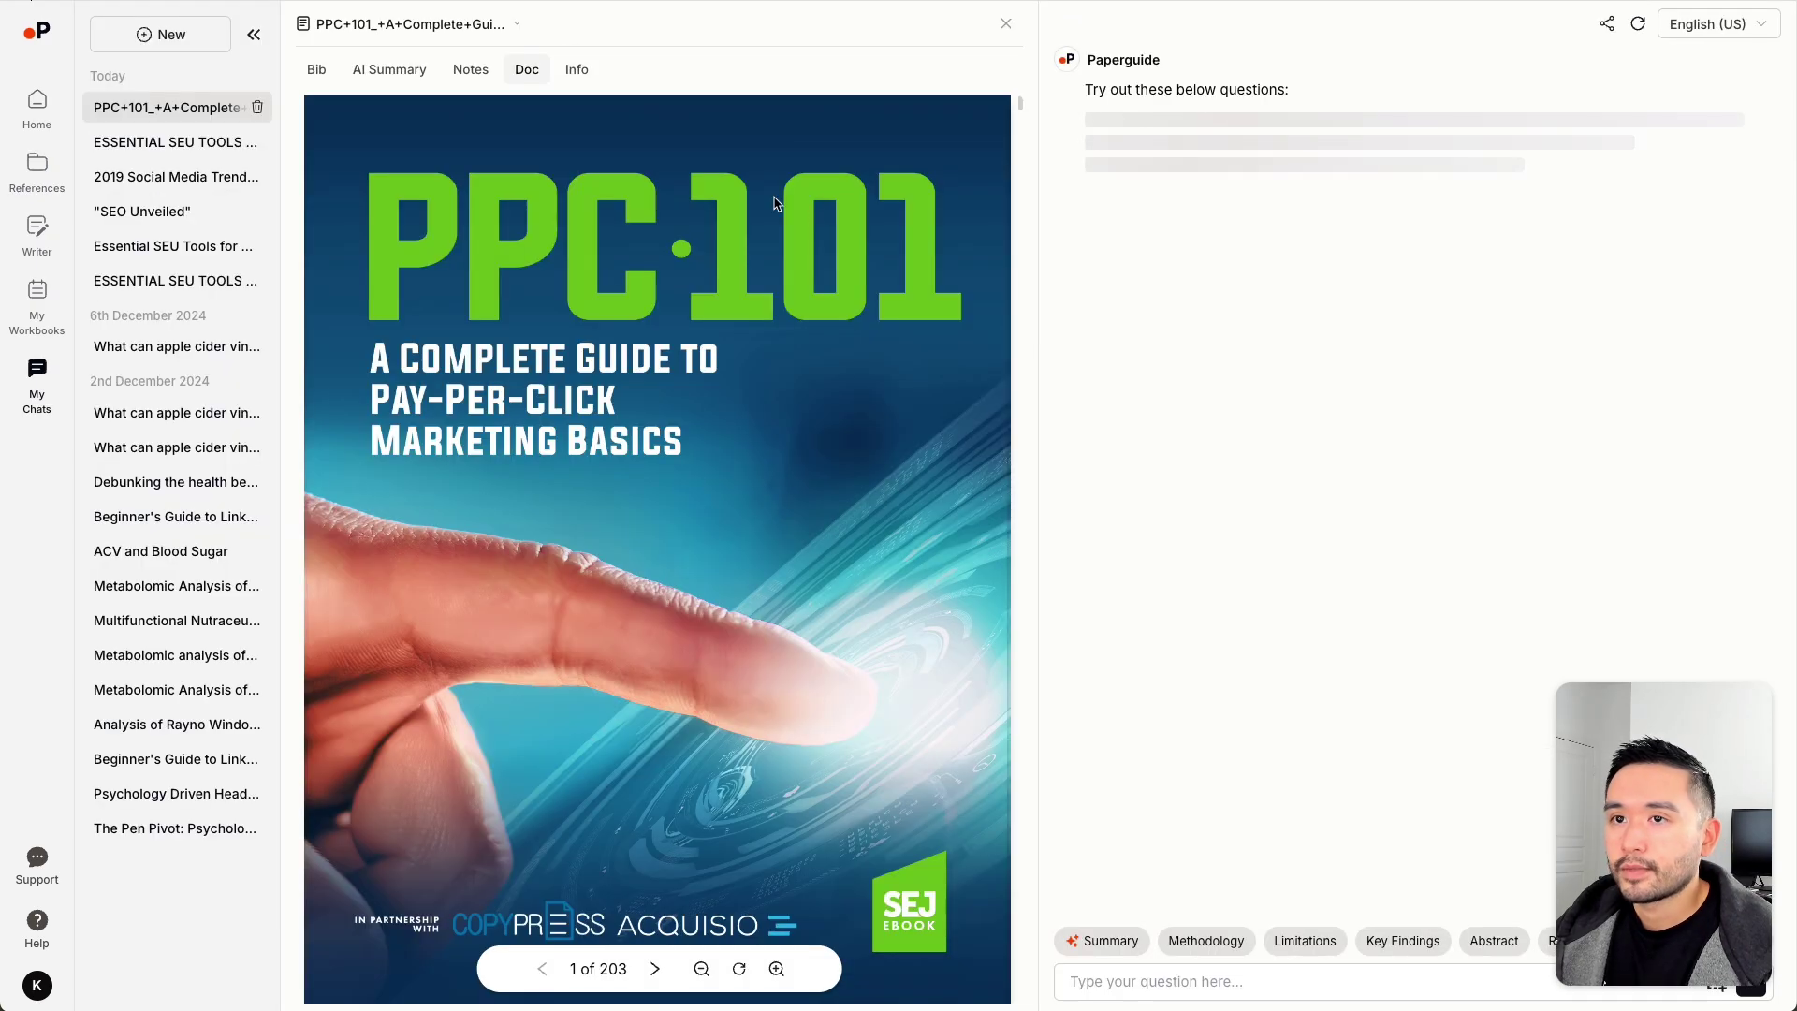
scroll(711, 227, down, 15)
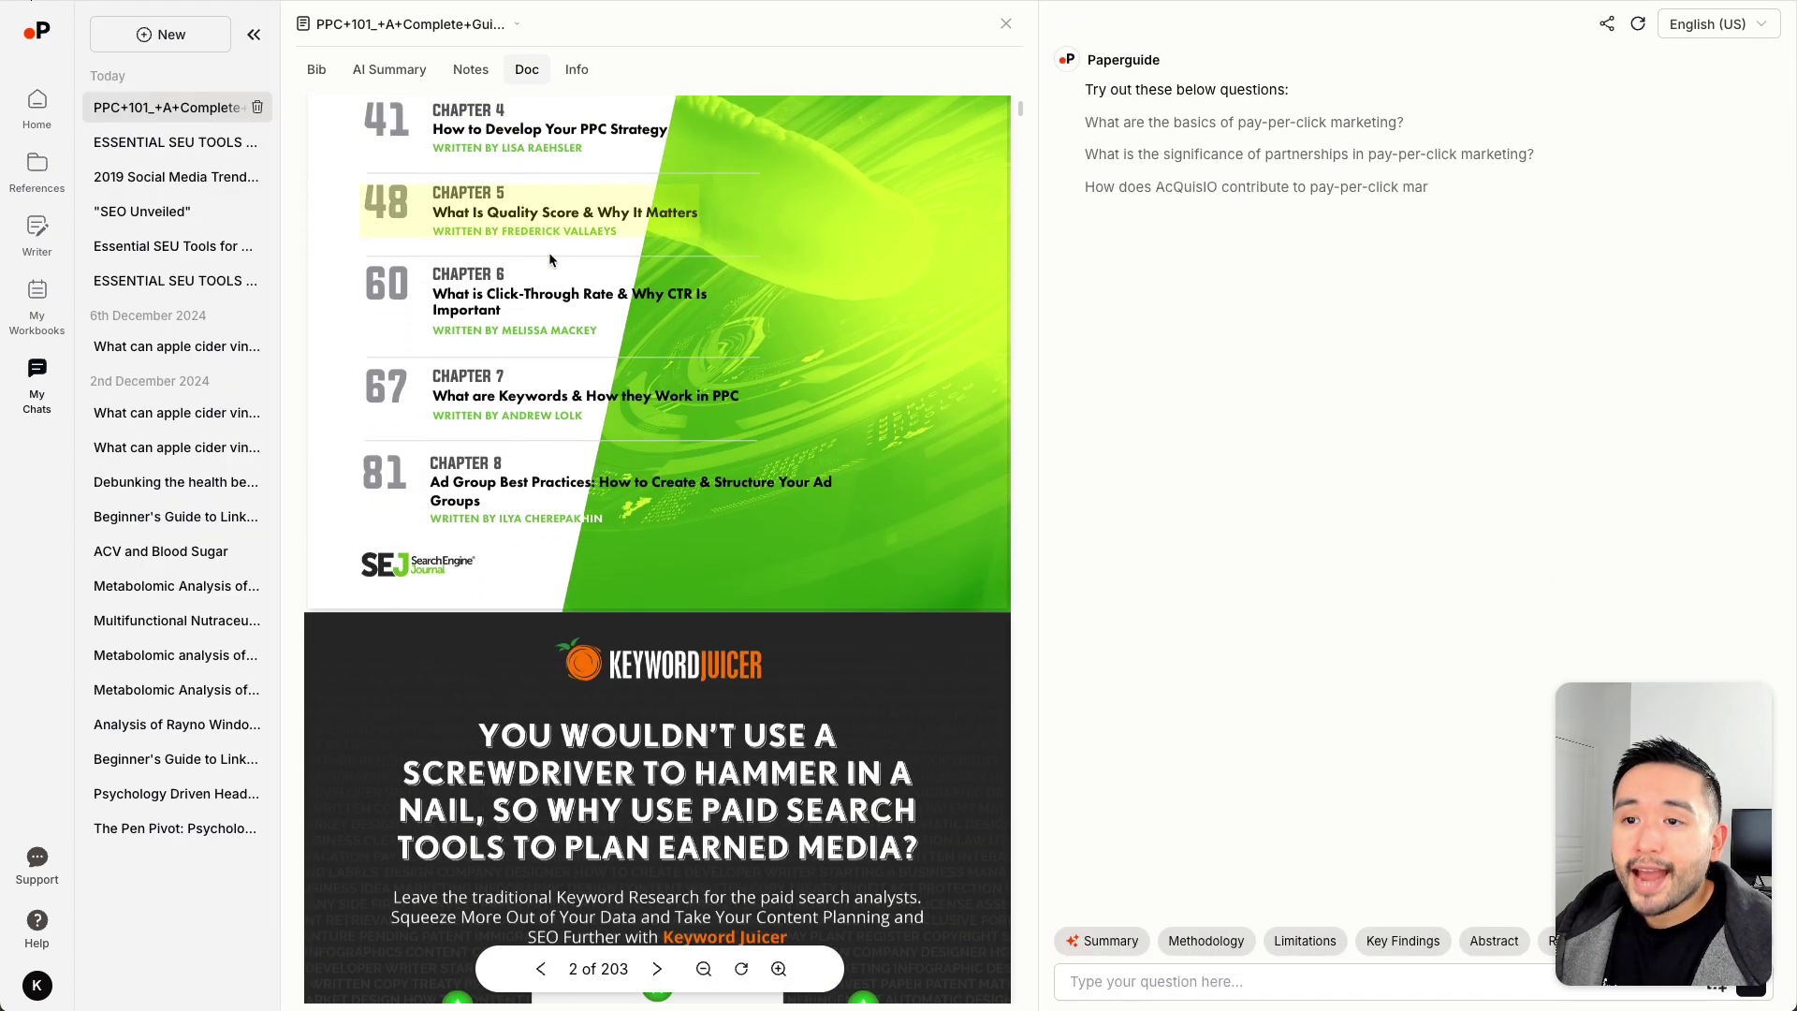
scroll(571, 252, down, 12)
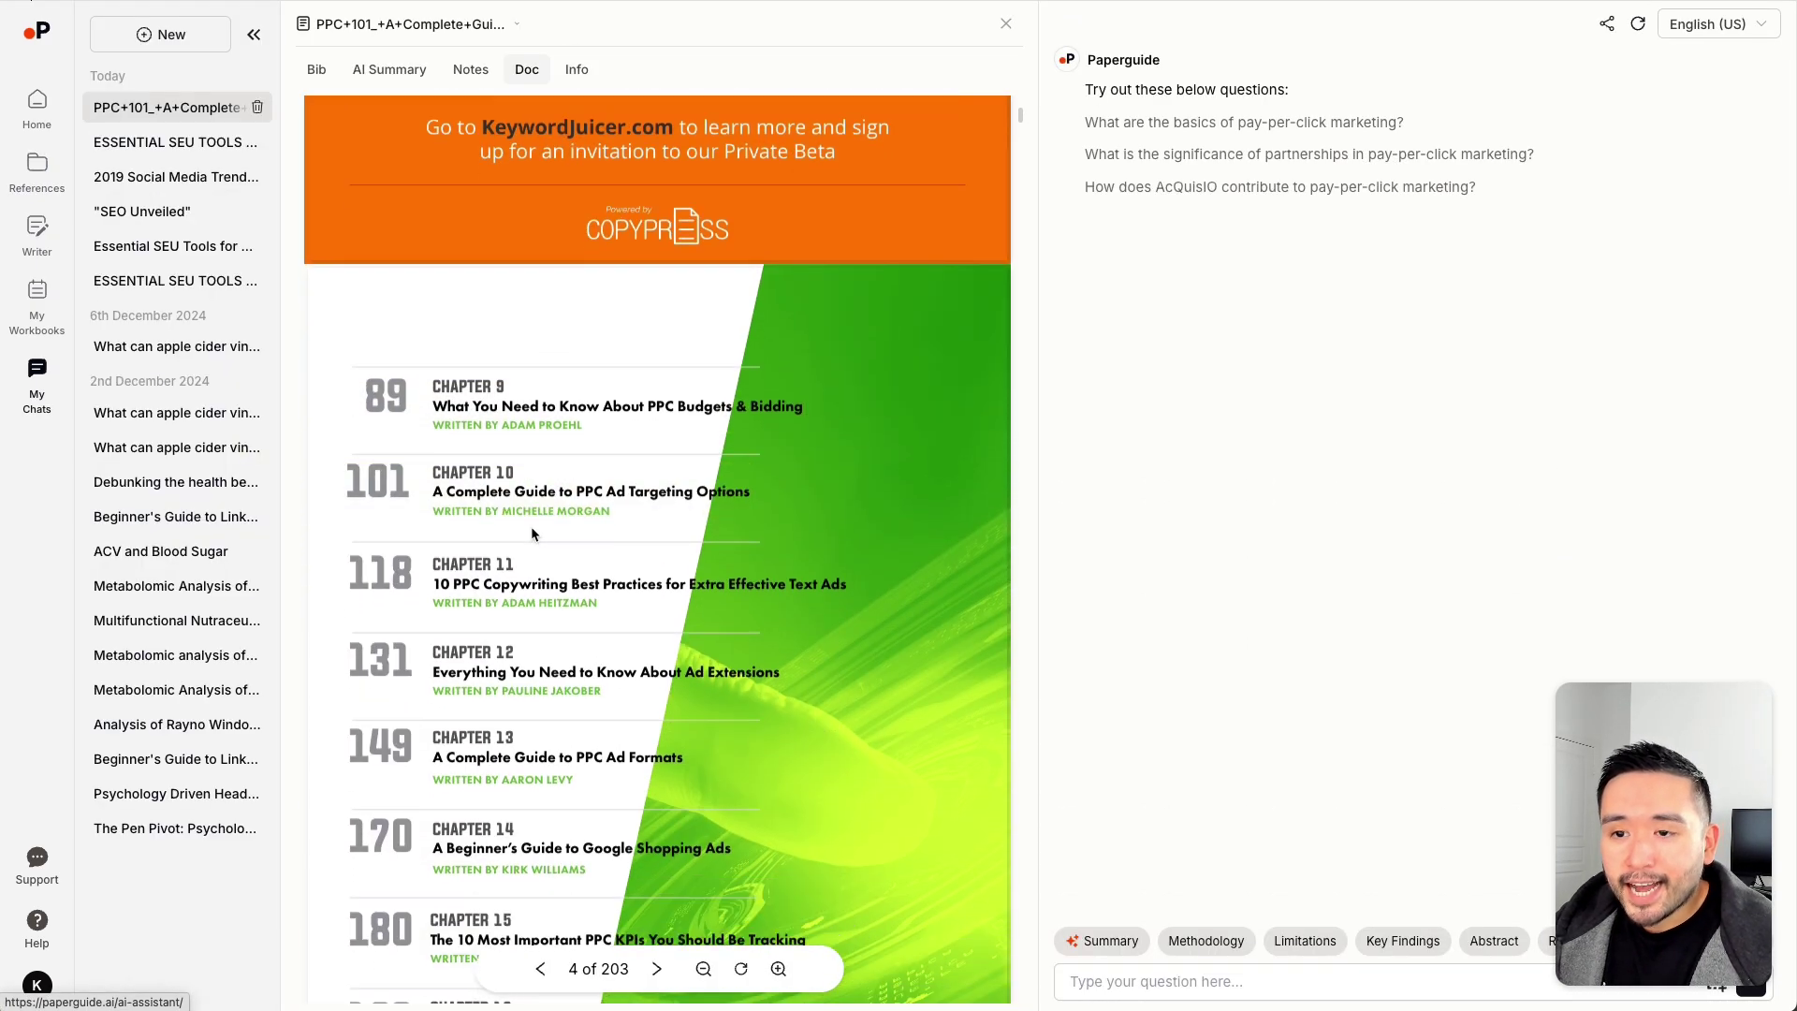
scroll(331, 622, down, 15)
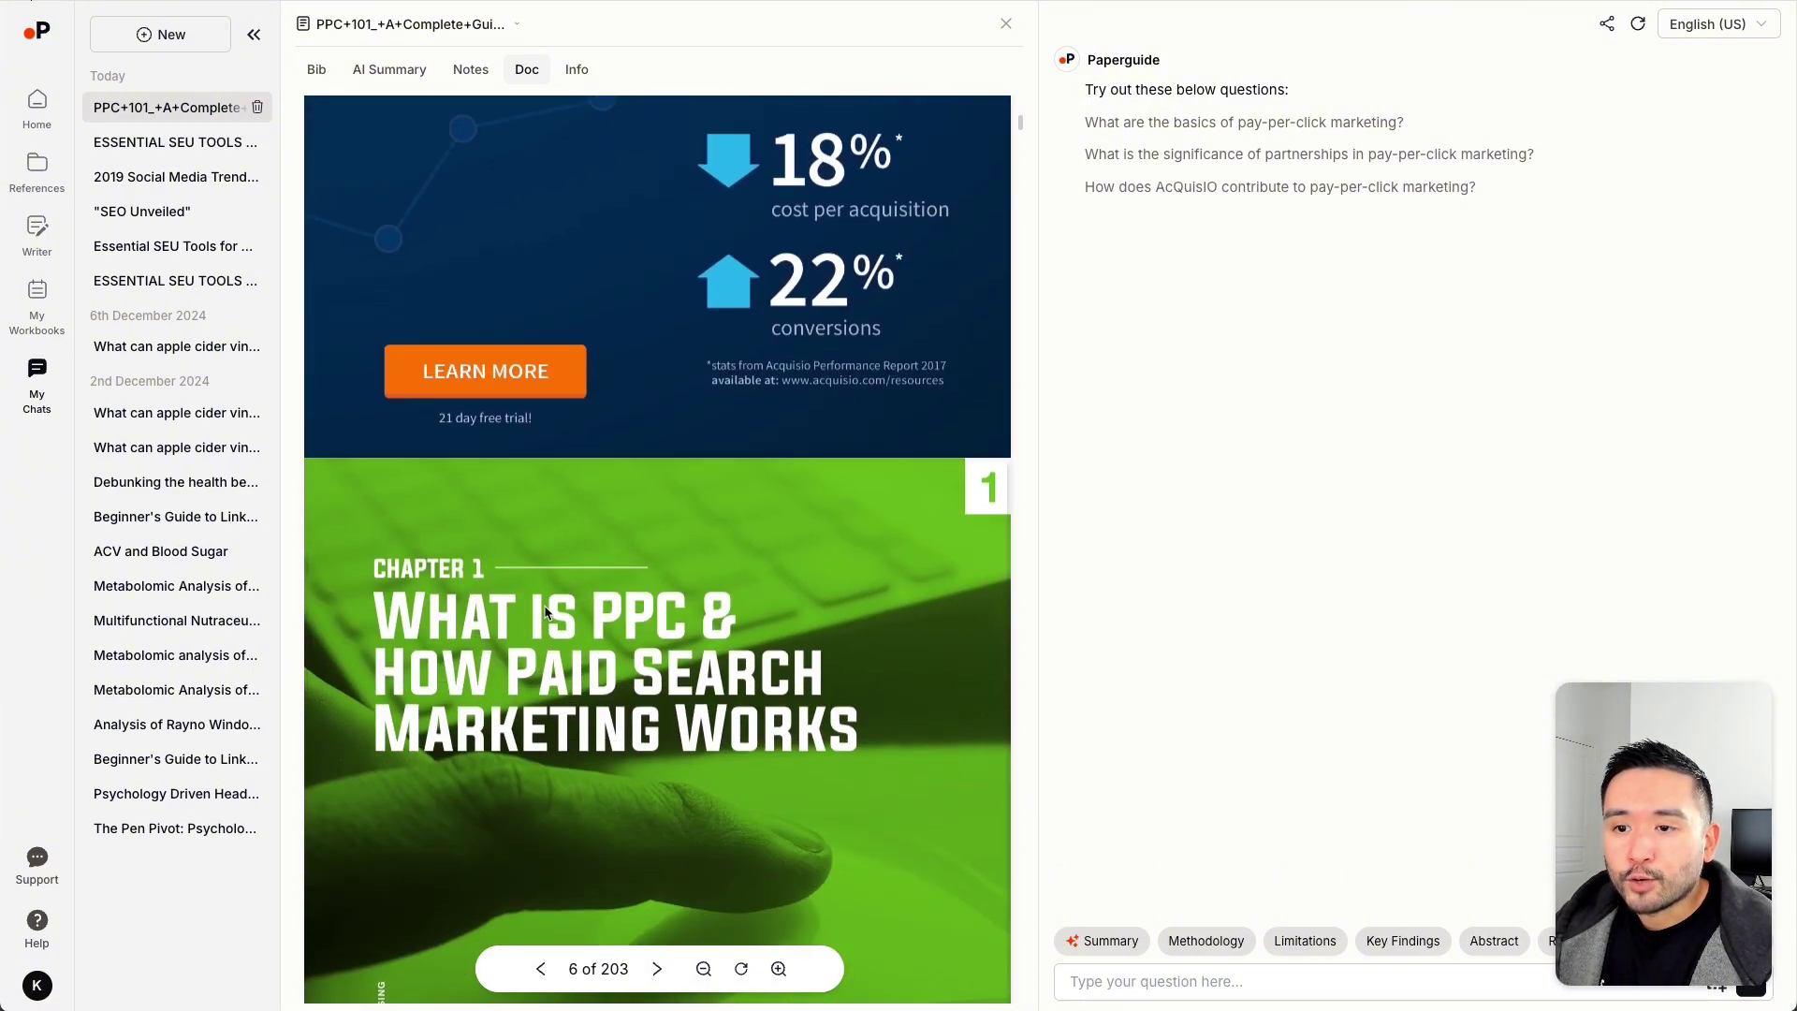
scroll(599, 618, down, 20)
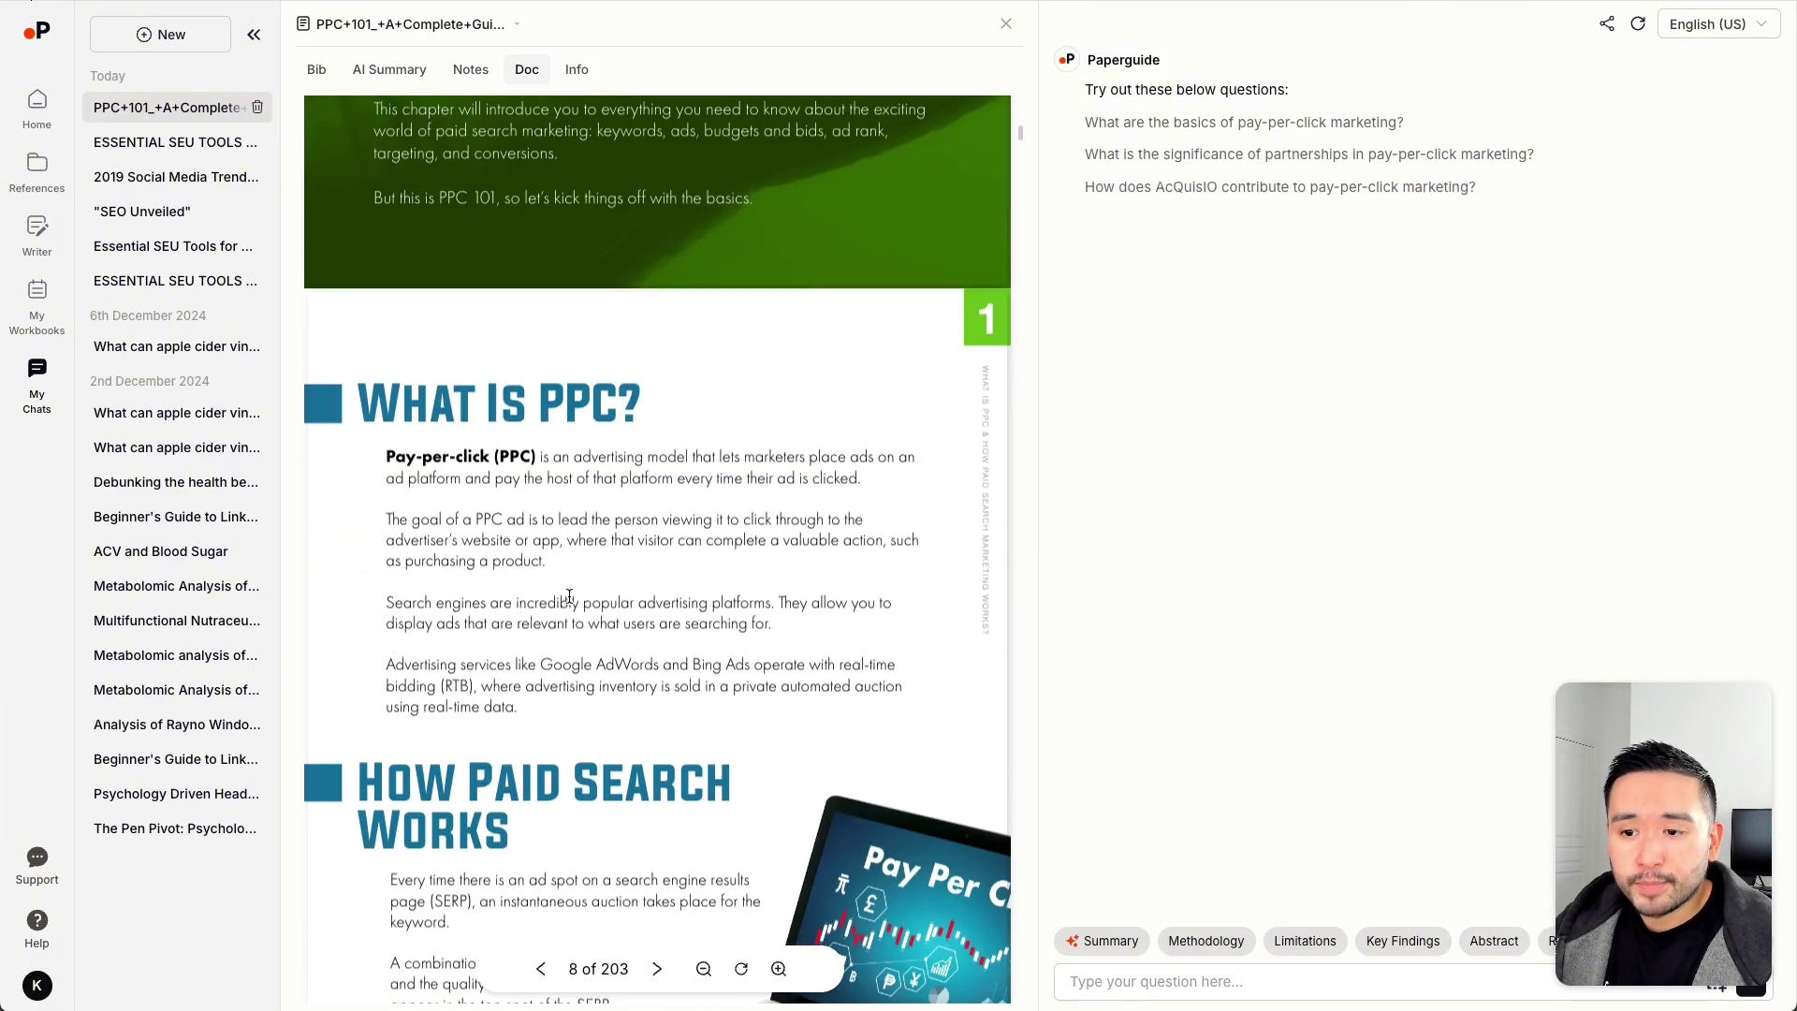
scroll(573, 602, down, 4)
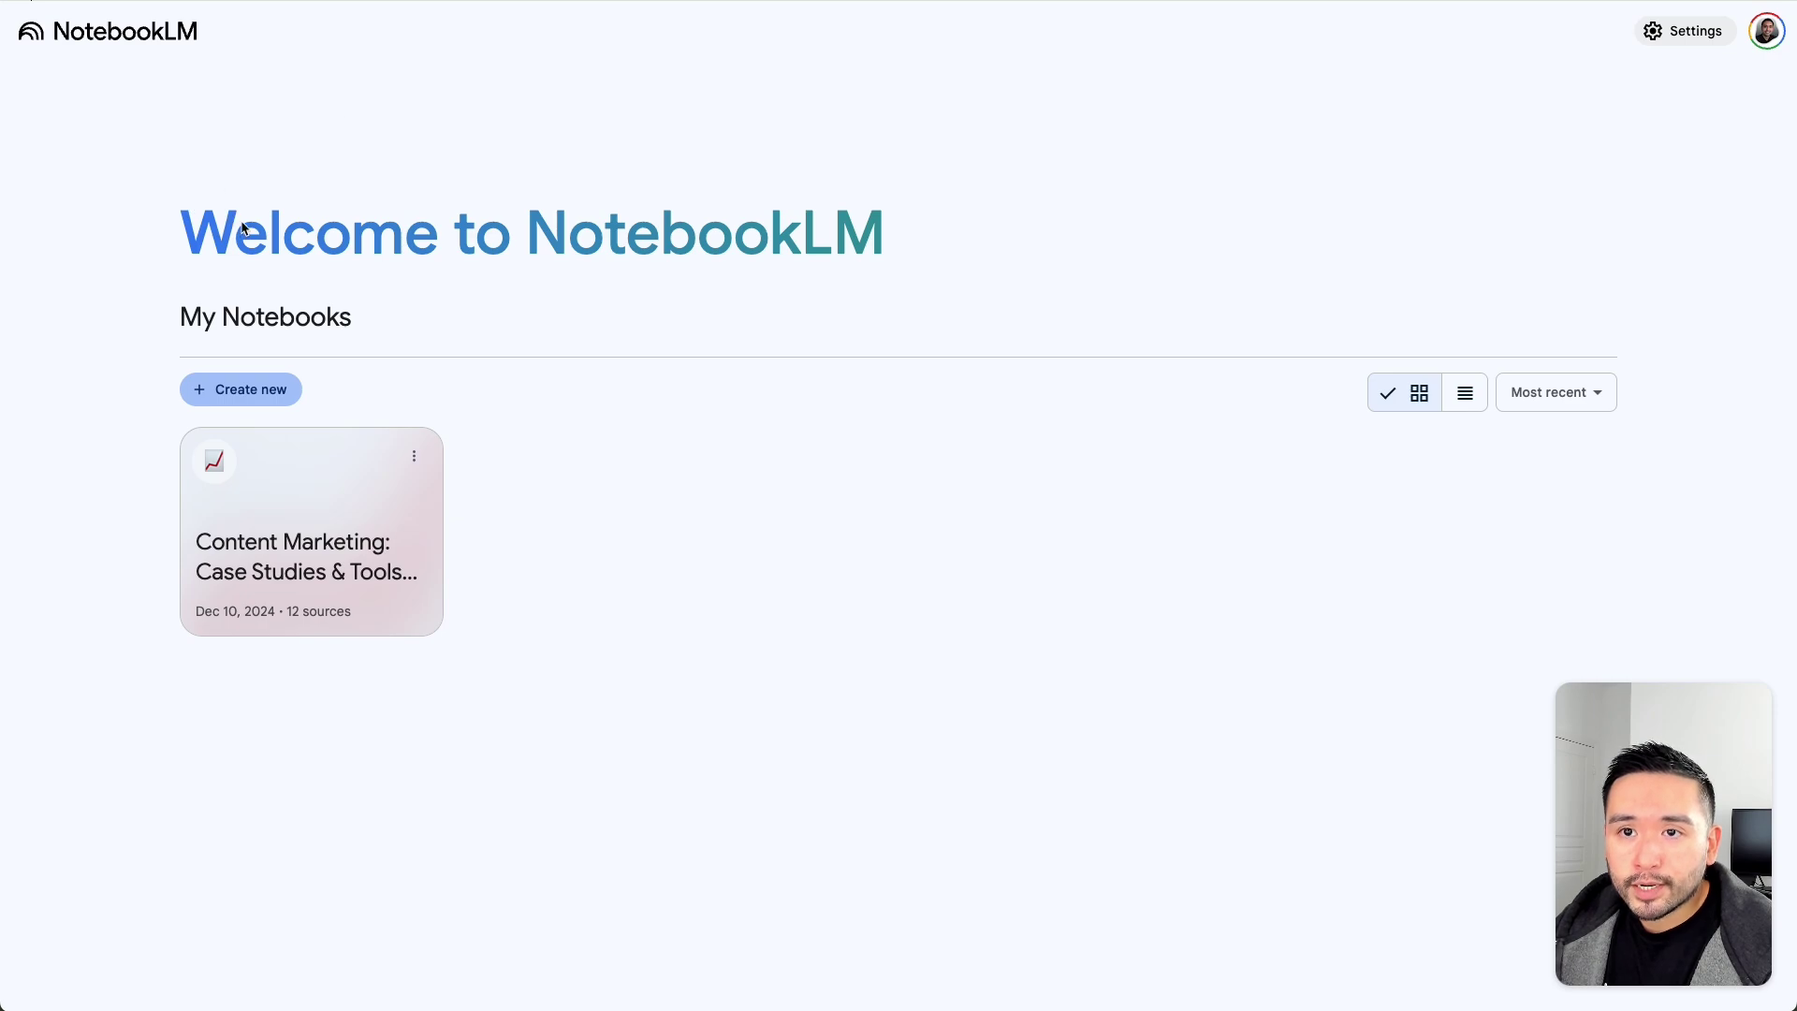
Step: In NotebookLM's Content Marketing notebook, open the source guide for the 2018 SEJ SEO PDF
click(251, 556)
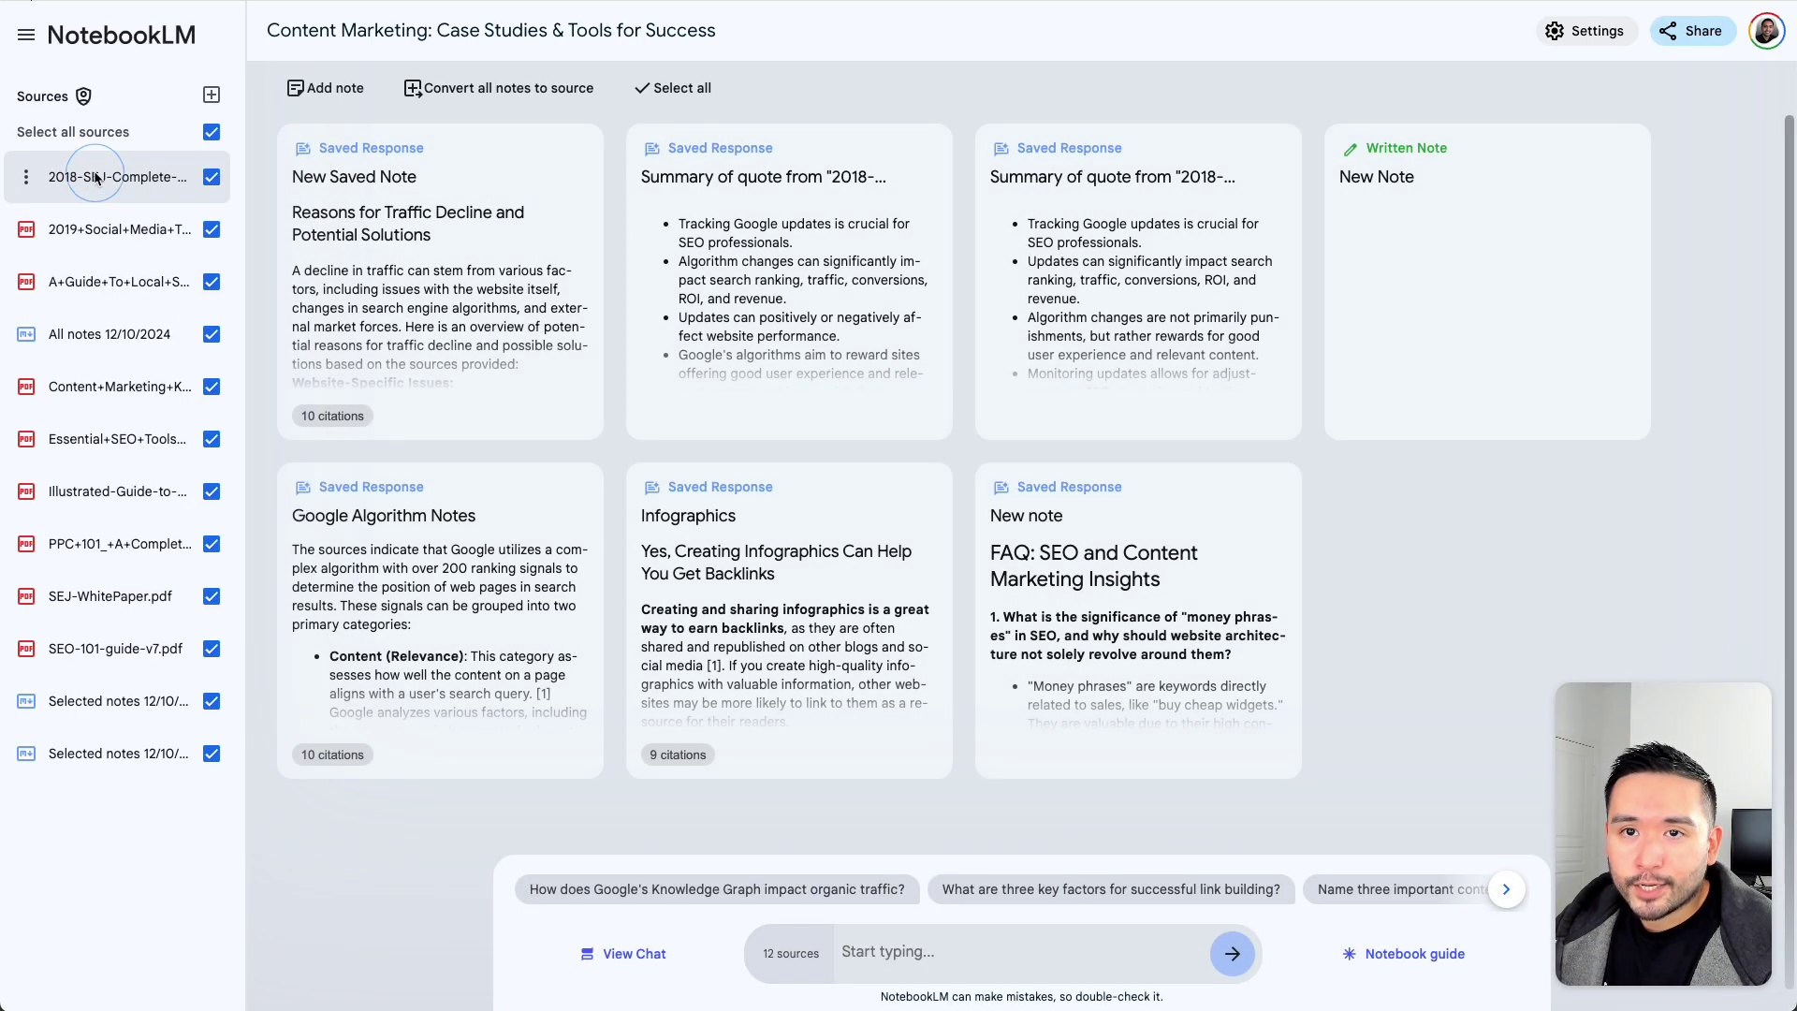
click(96, 177)
scroll(281, 603, down, 10)
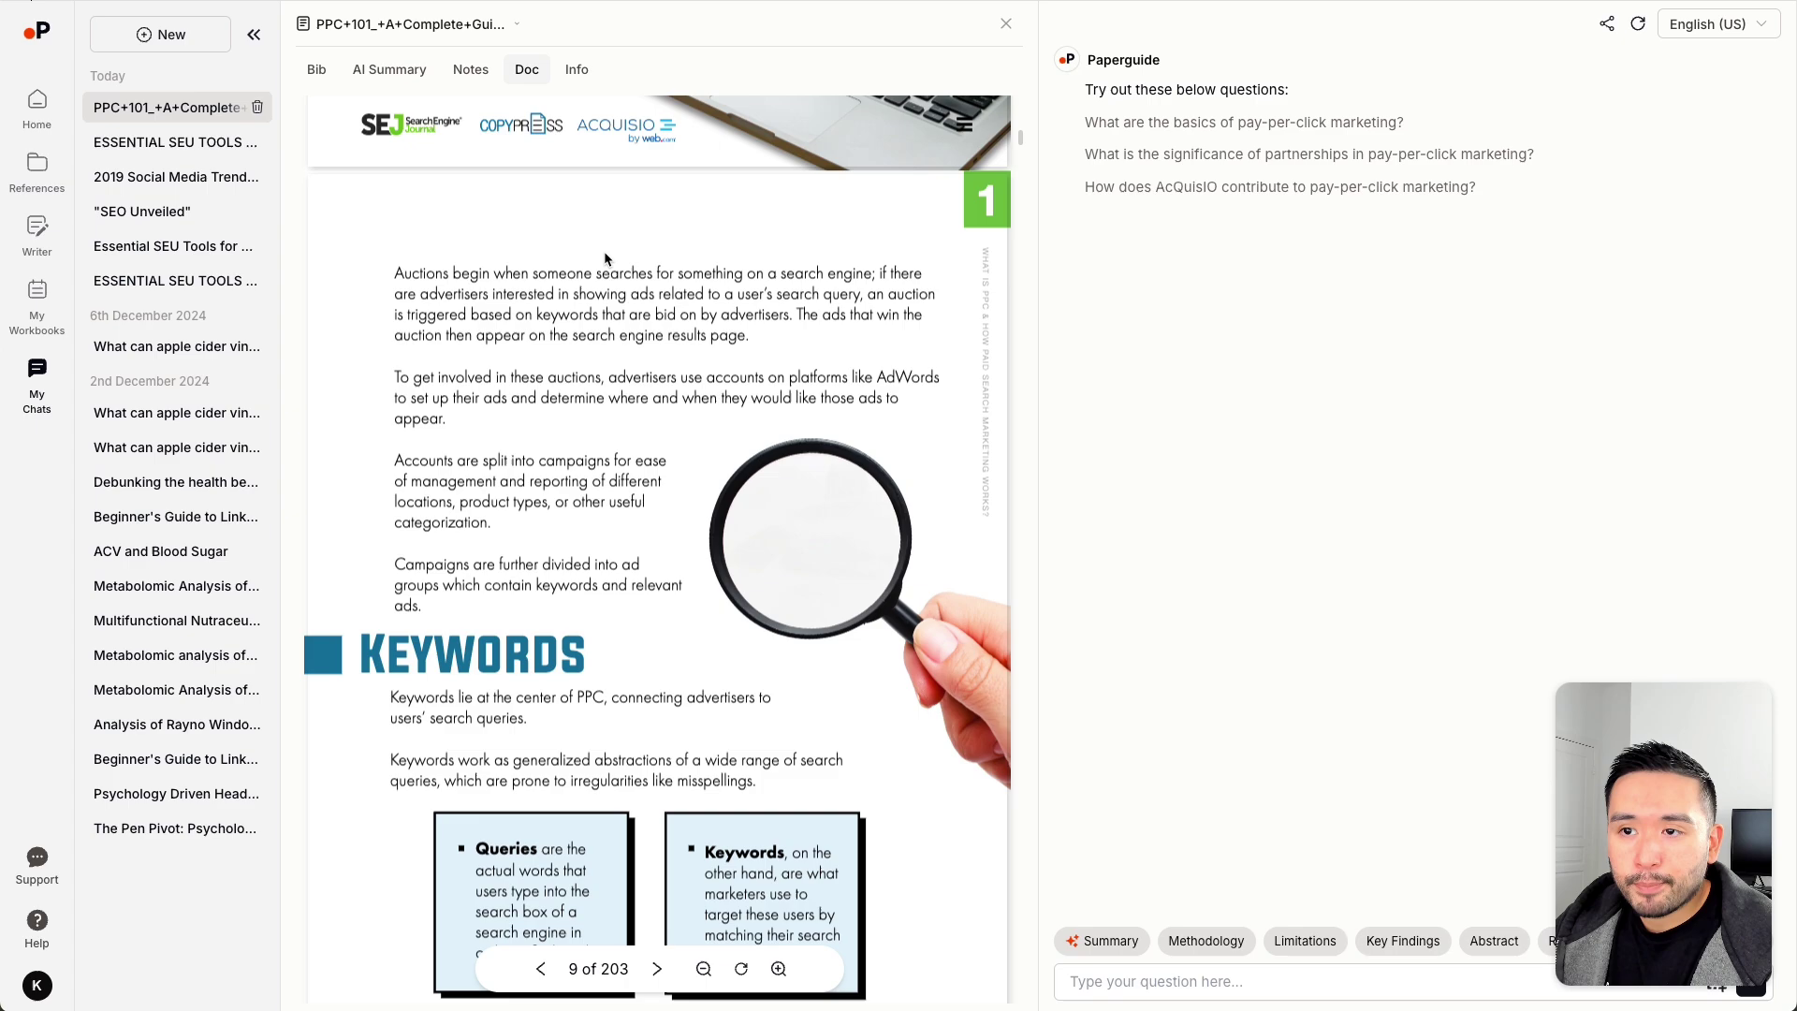
Step: Request a Summary of the PPC101 guide and highlight parts of the chapter-by-chapter reply
scroll(524, 365, down, 5)
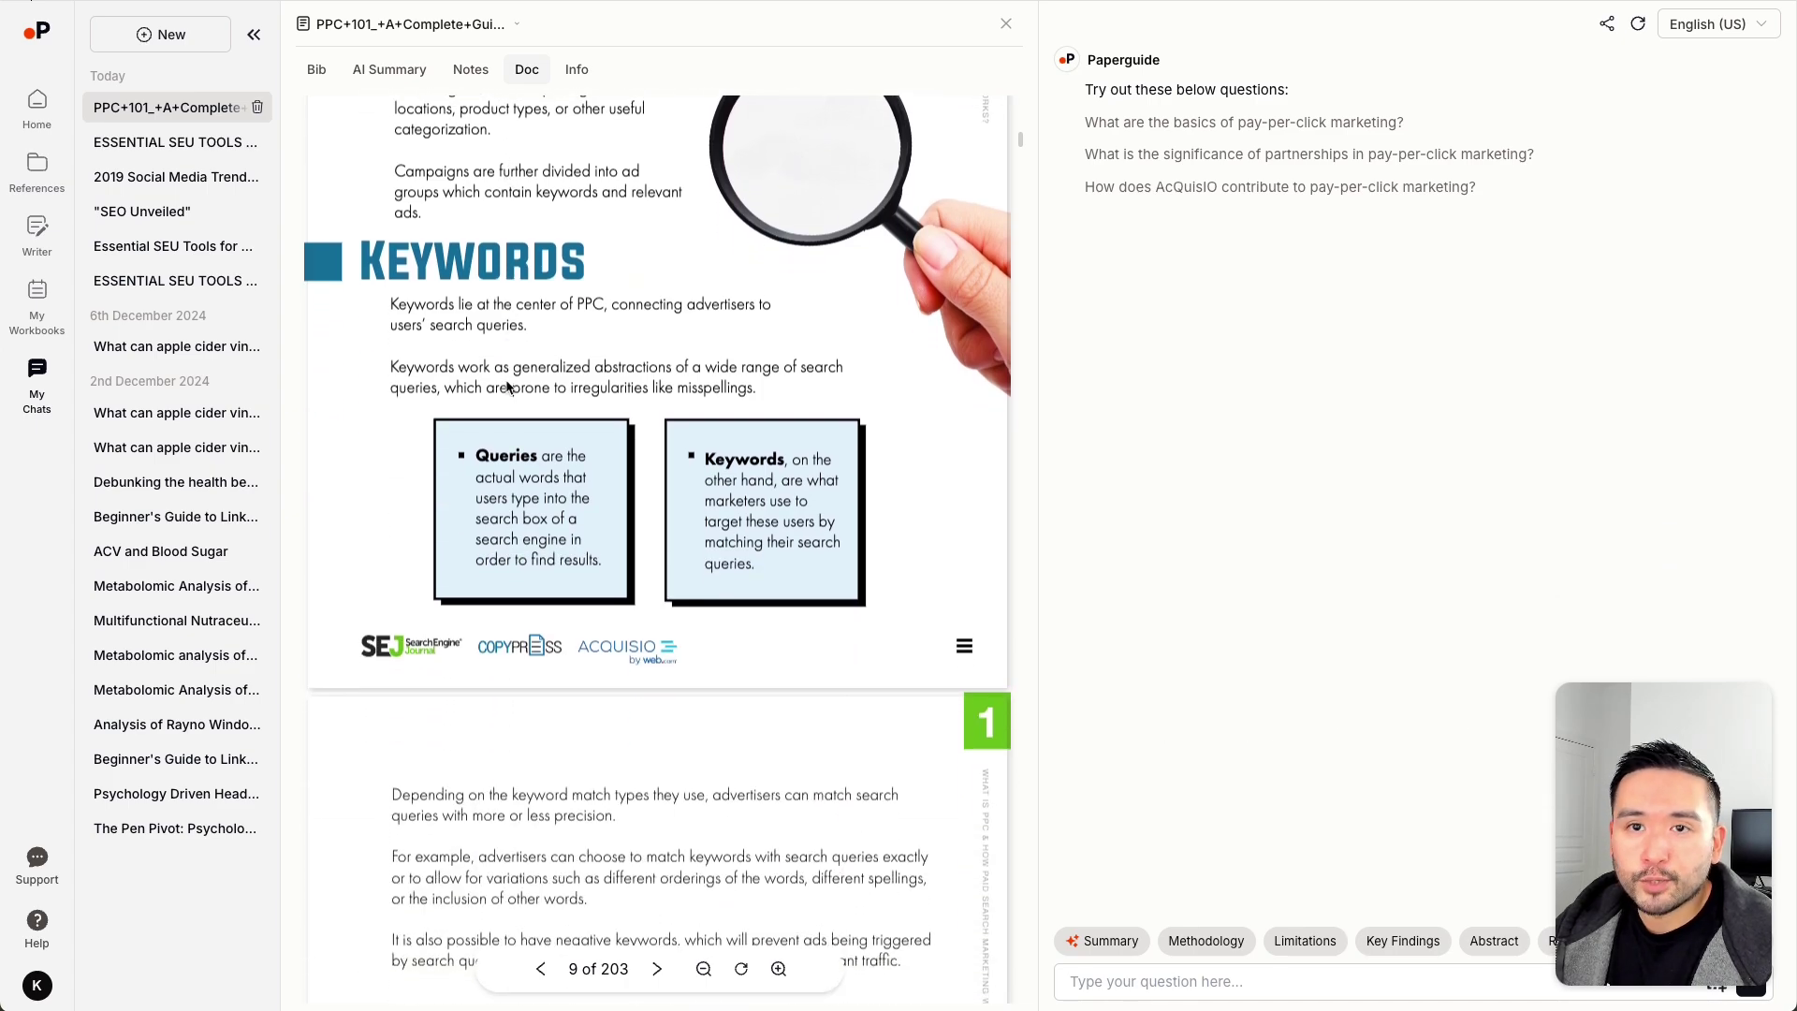
scroll(506, 385, down, 5)
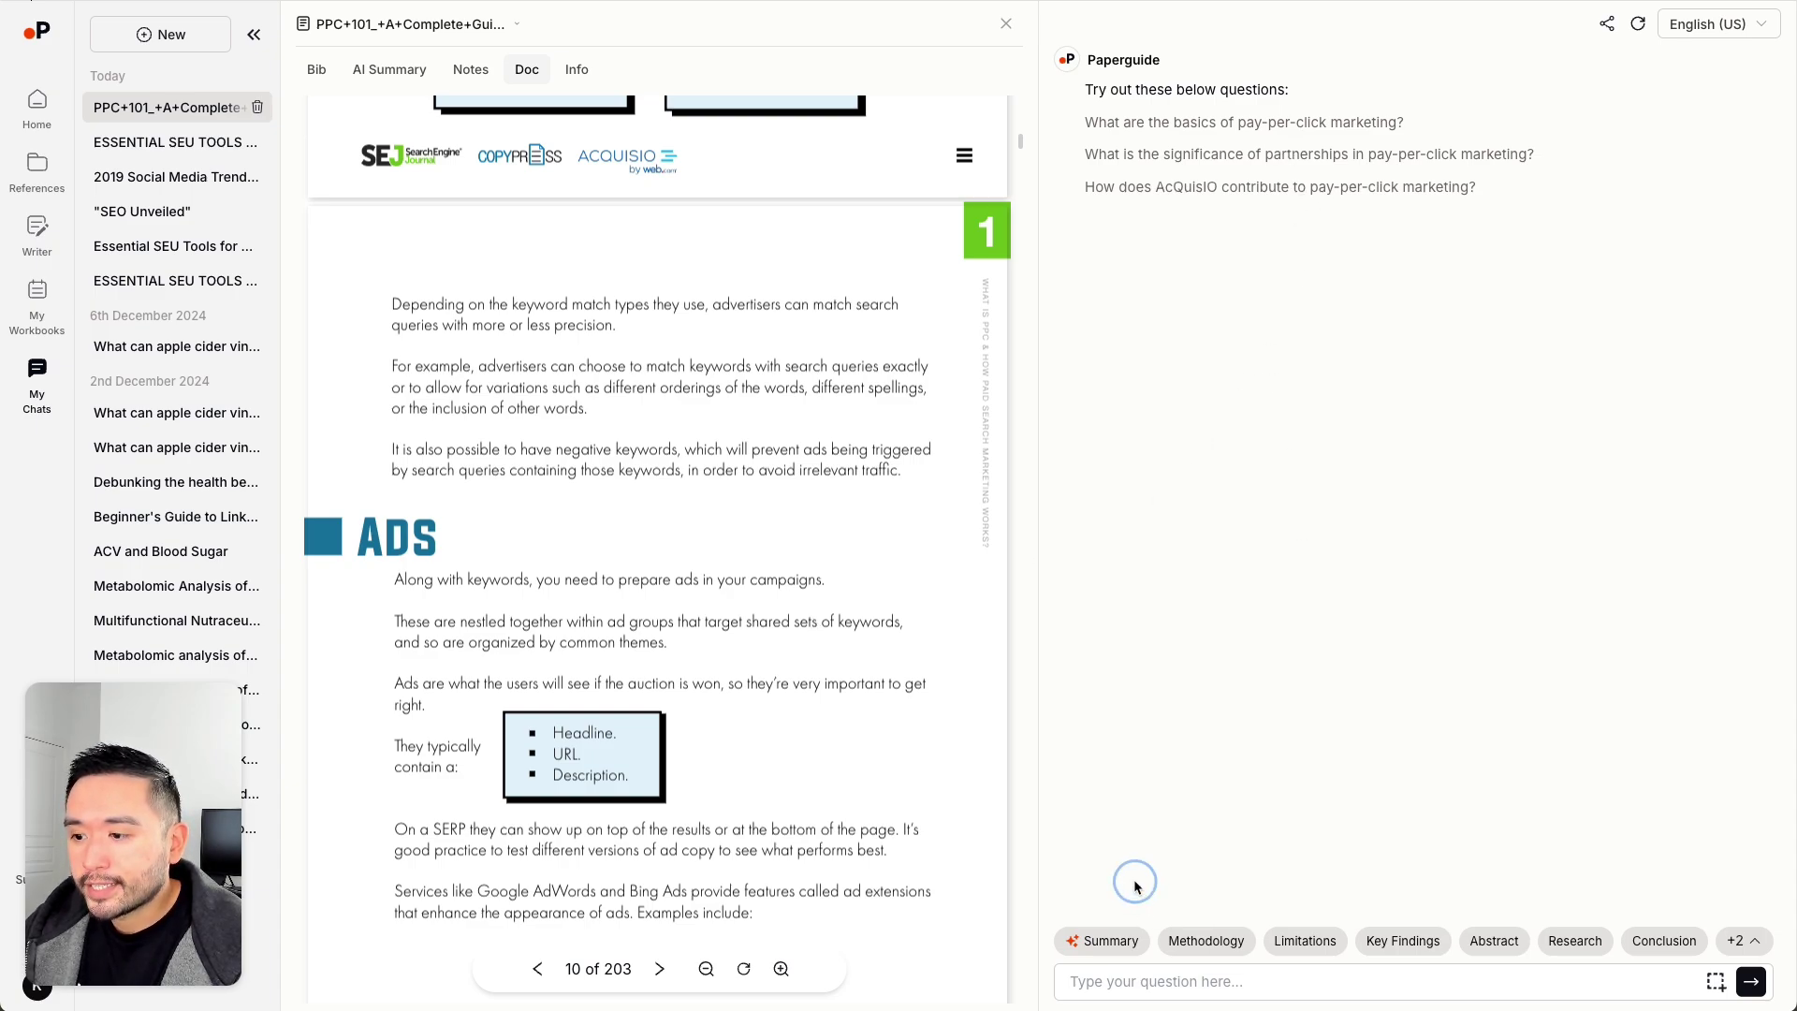
click(1103, 944)
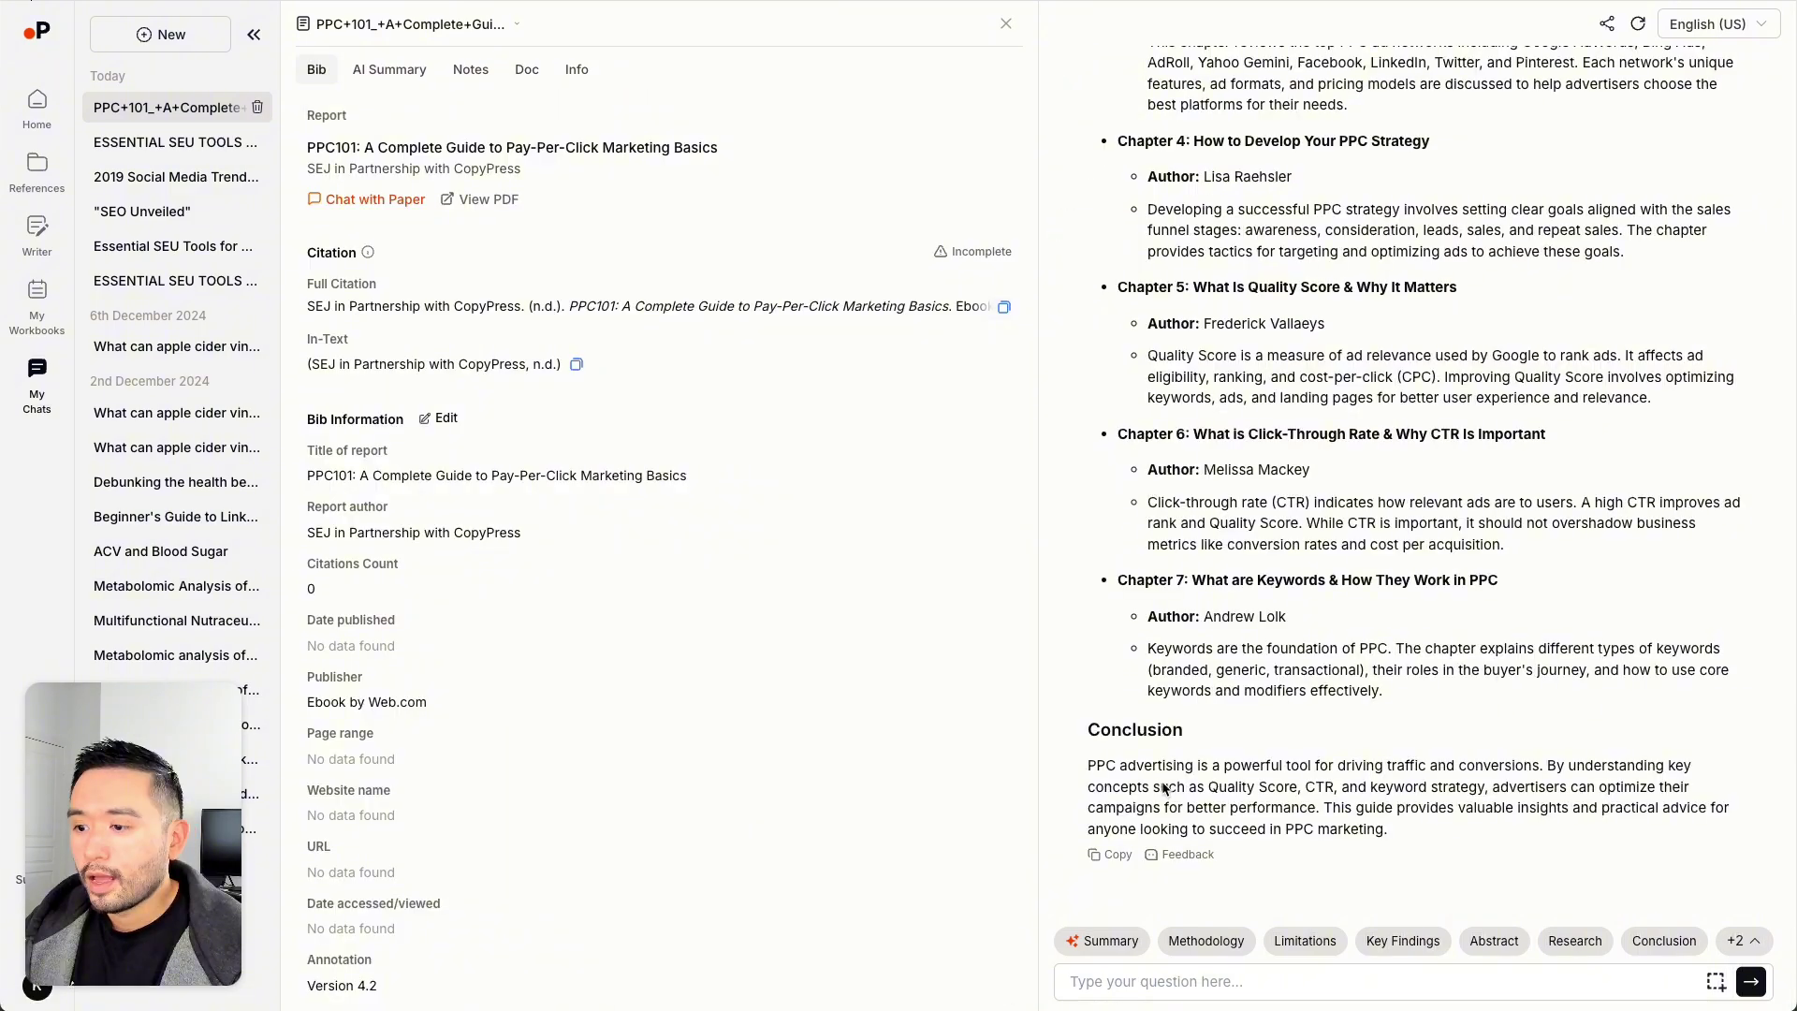
scroll(1167, 803, up, 10)
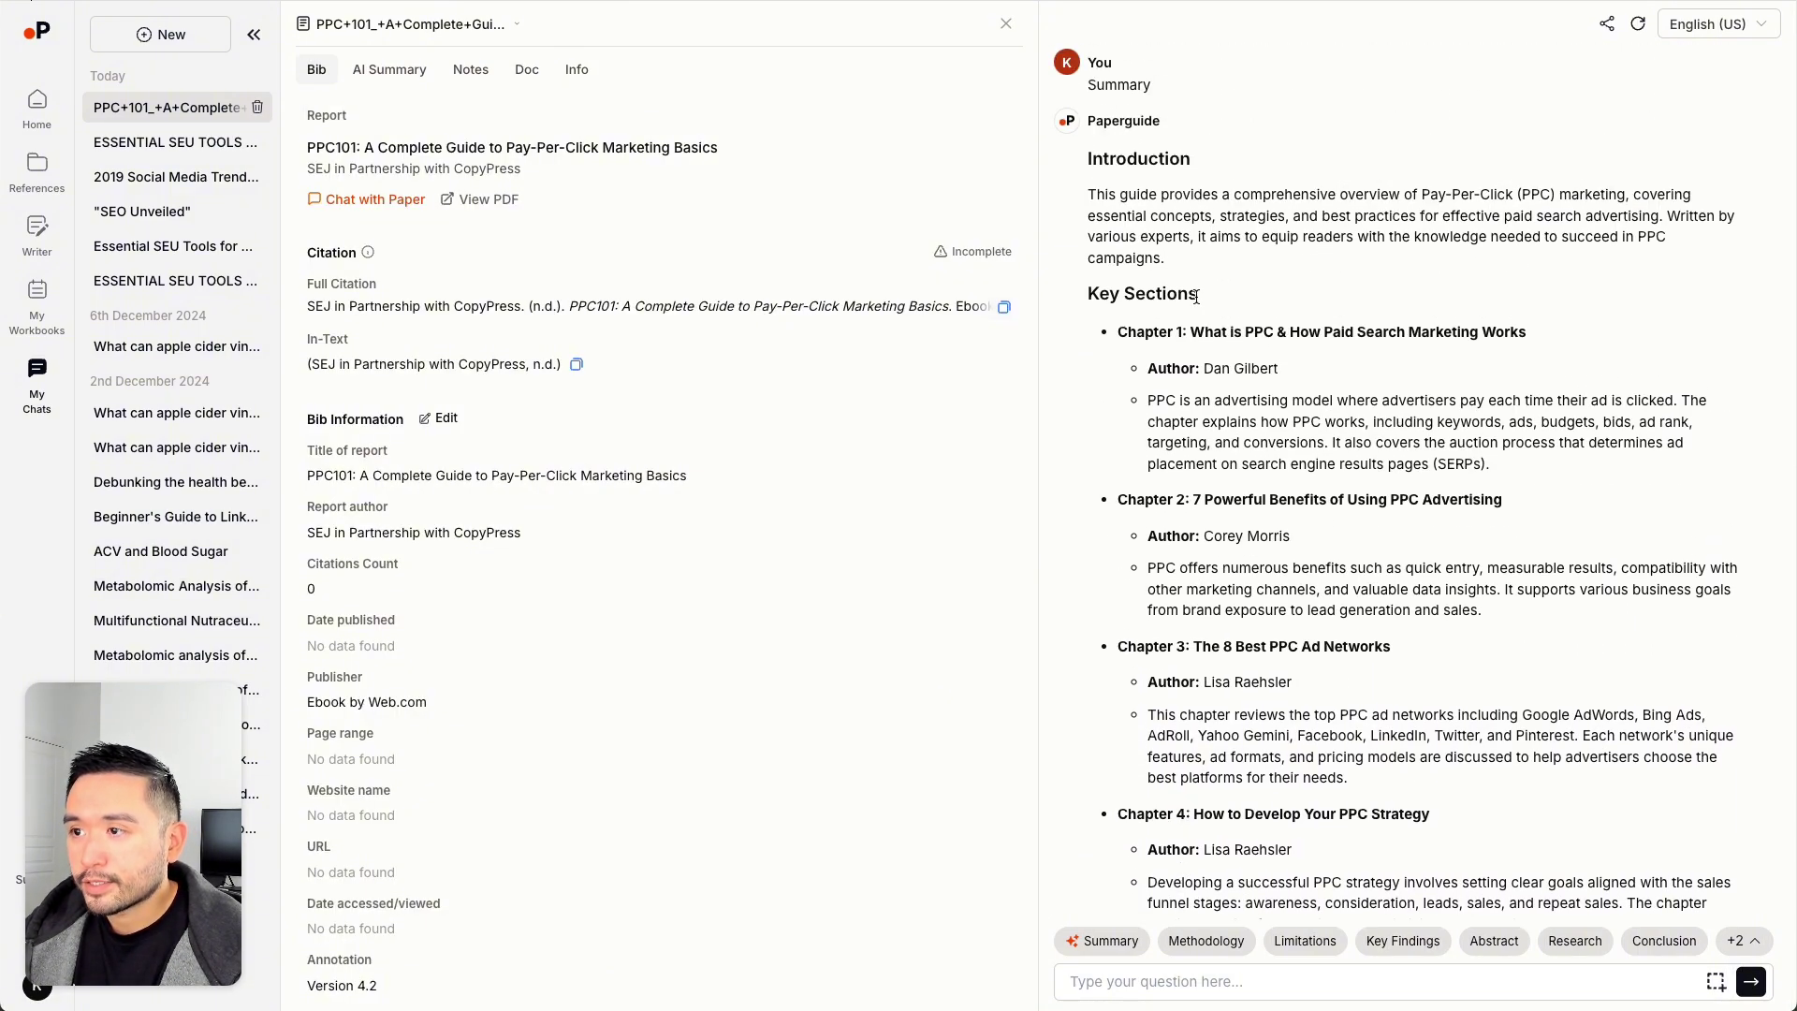
drag(1088, 160, 1184, 266)
scroll(1184, 267, up, 1)
drag(1111, 326, 1285, 748)
scroll(1284, 746, down, 2)
scroll(1284, 745, down, 5)
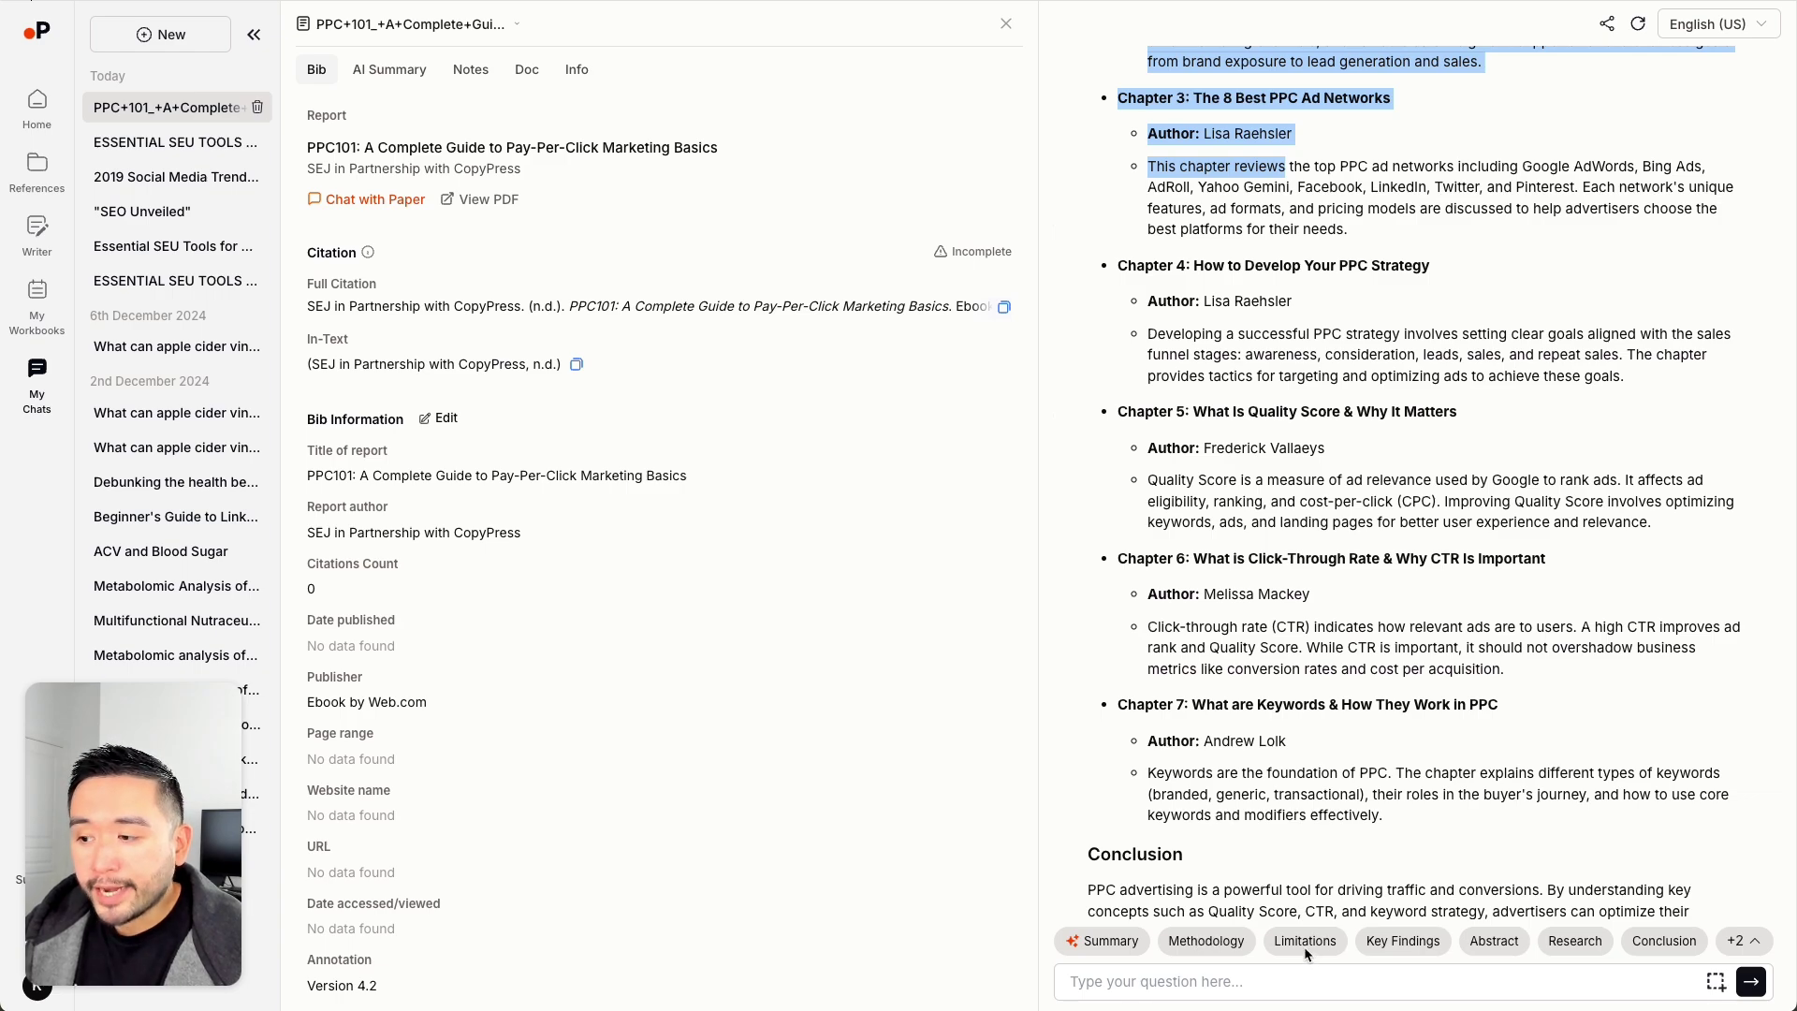
Step: Reveal the extra suggested questions behind the +2 chip and clear the text selection
click(1738, 945)
scroll(1264, 833, down, 1)
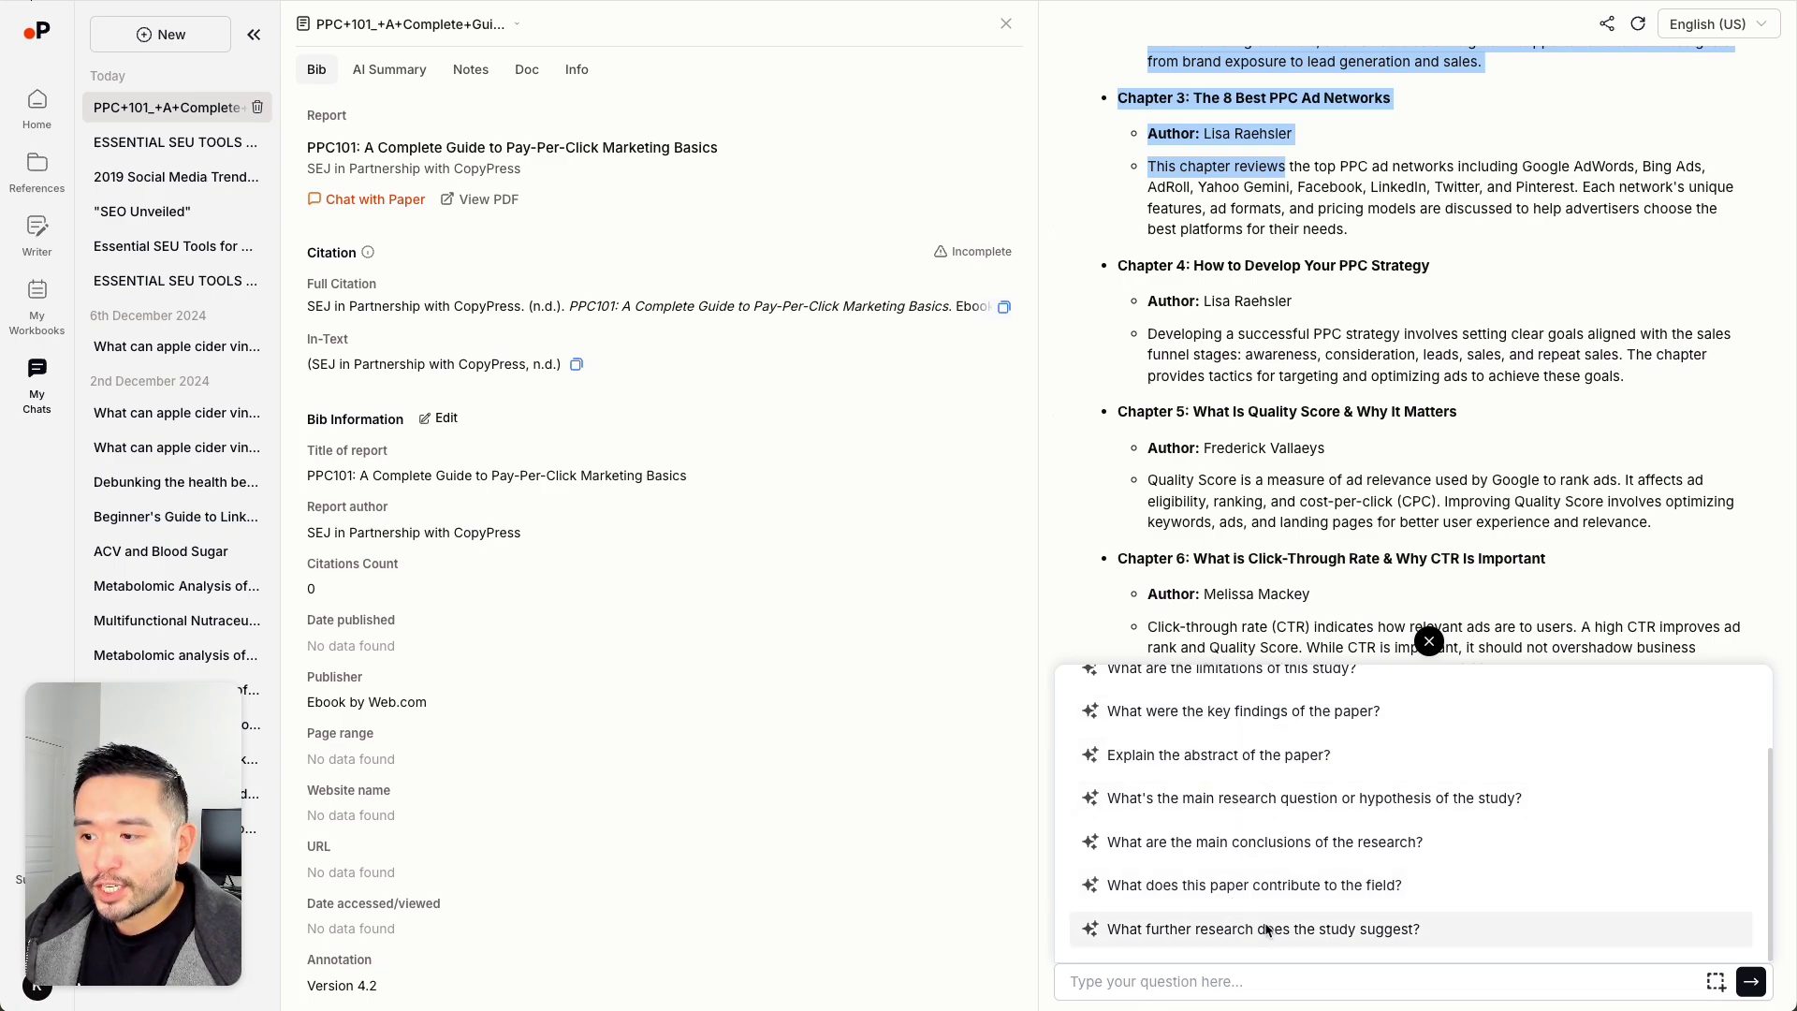
click(1225, 627)
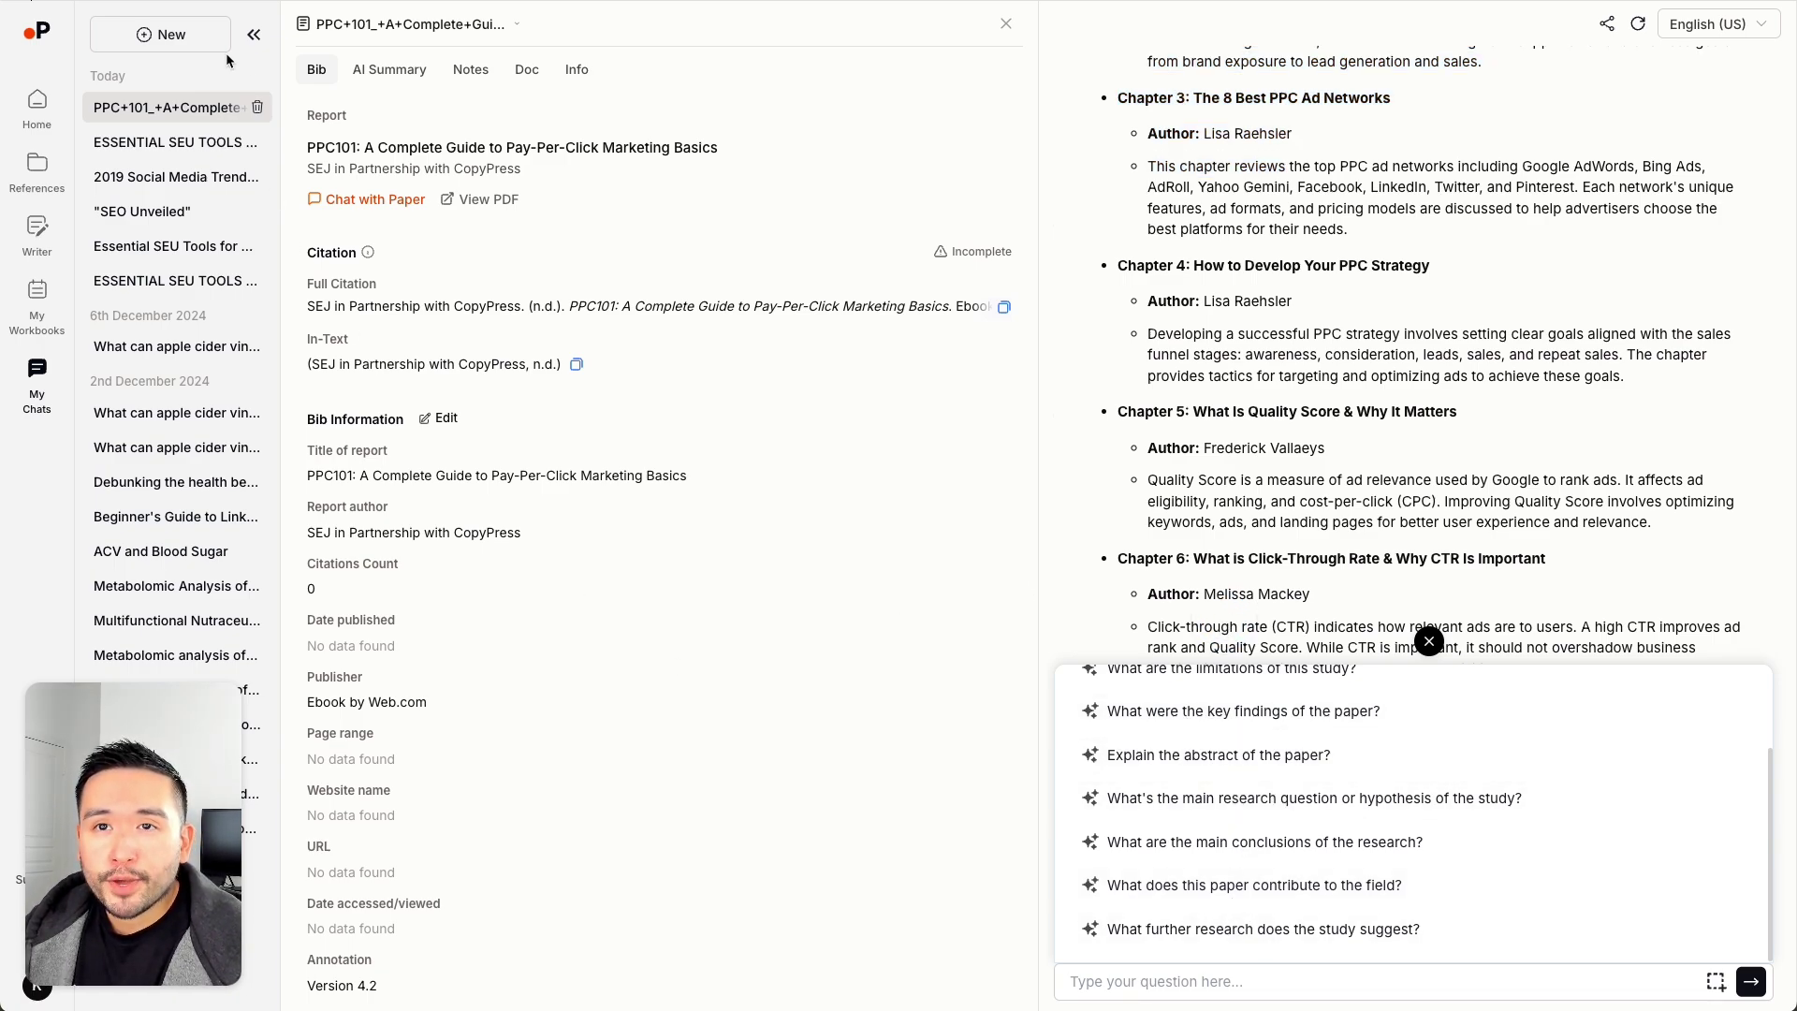
Step: Start a new chat from My References with all nine SEJ Whitepapers papers selected
click(155, 32)
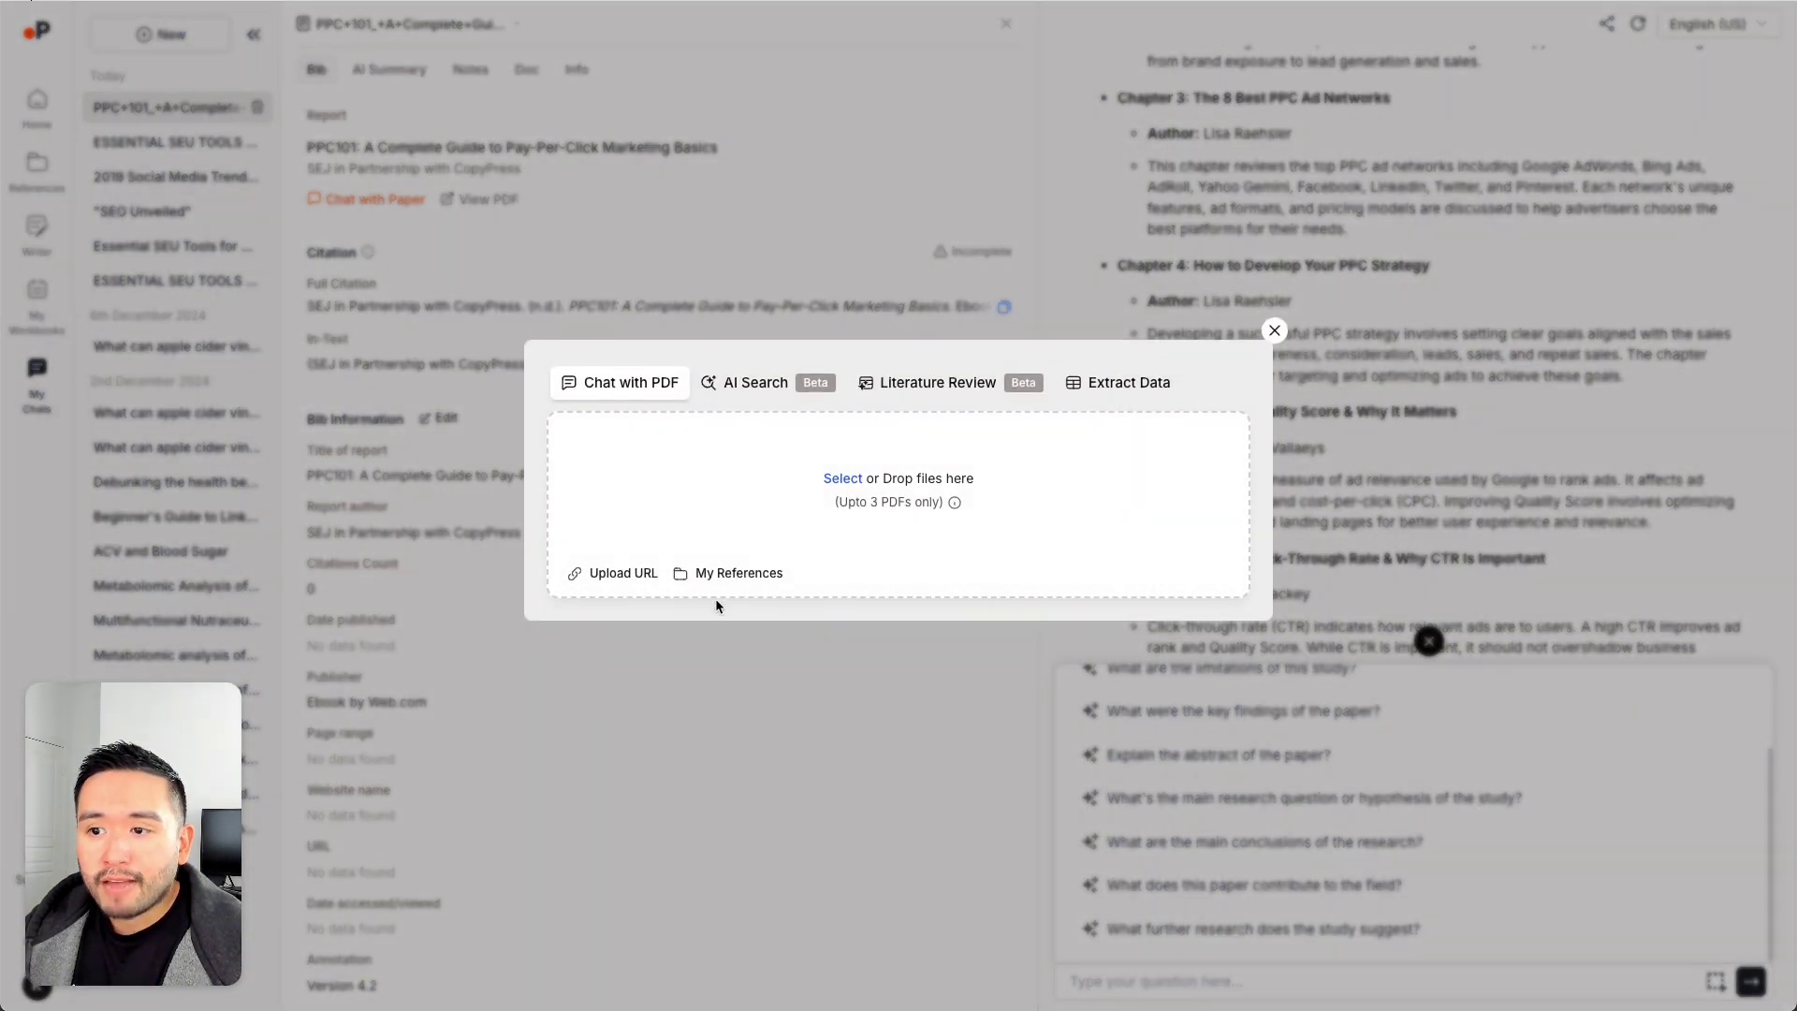
click(610, 147)
click(131, 35)
click(715, 573)
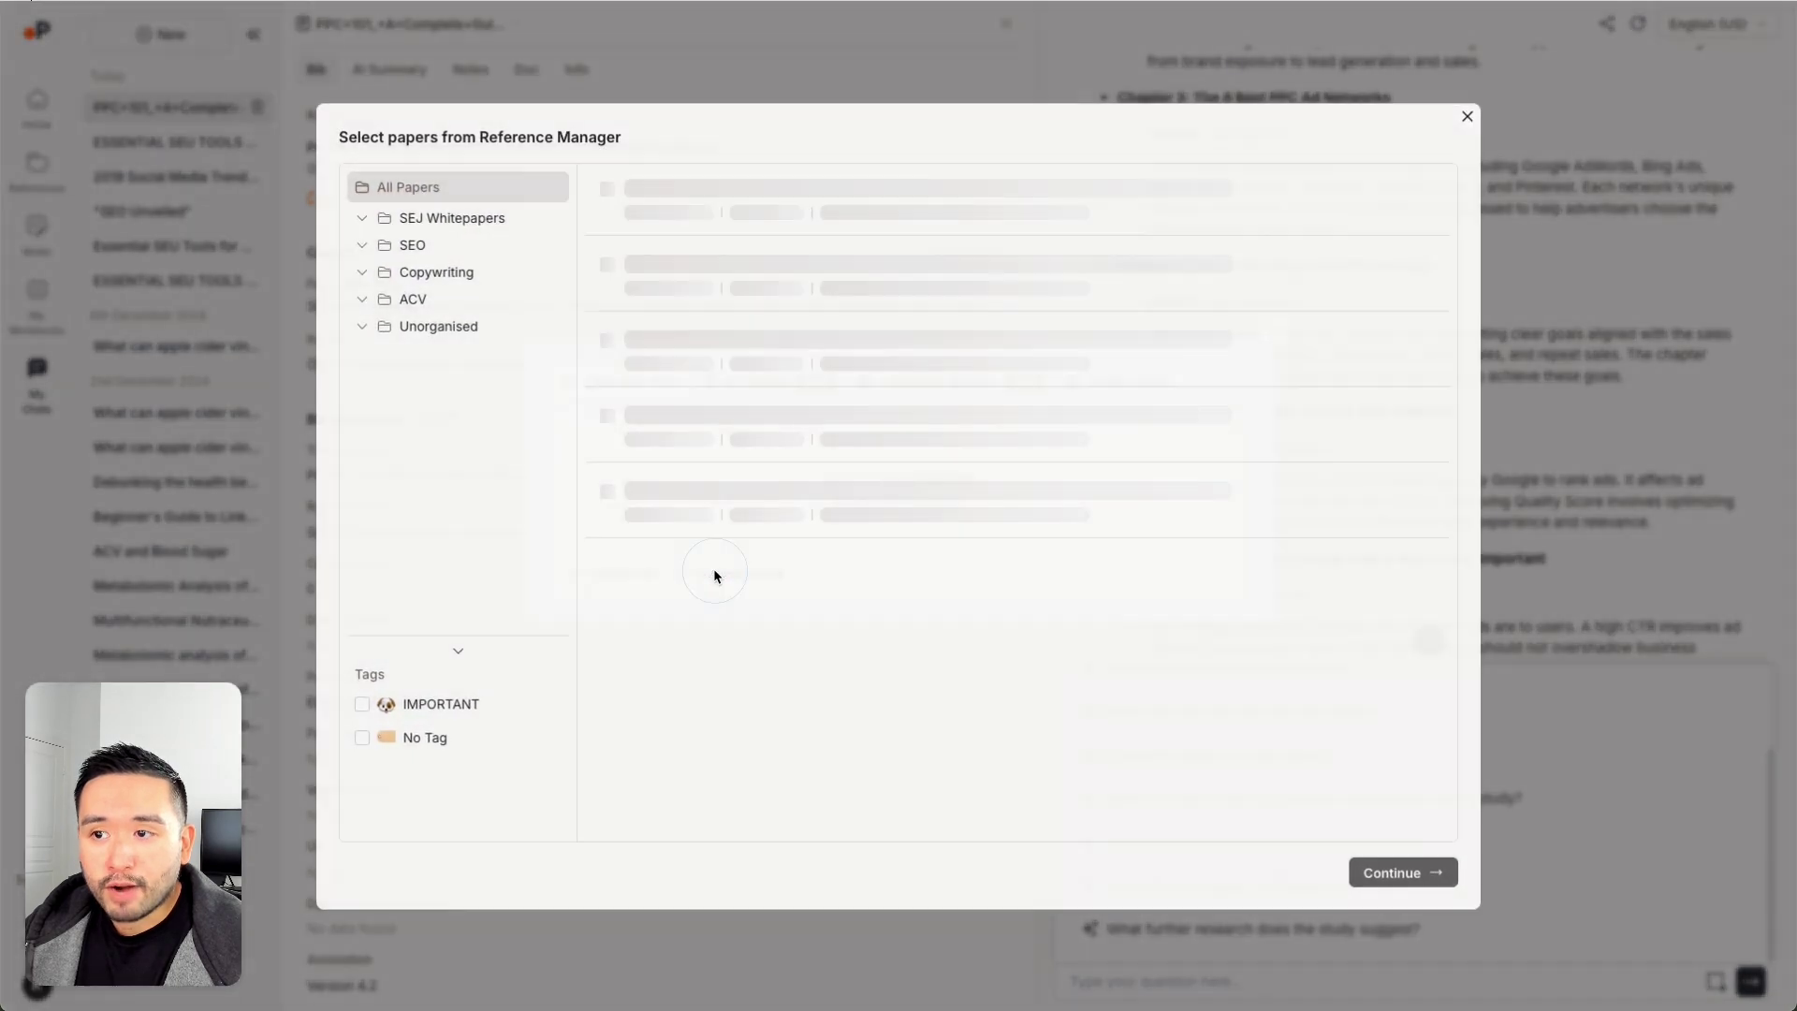
click(381, 221)
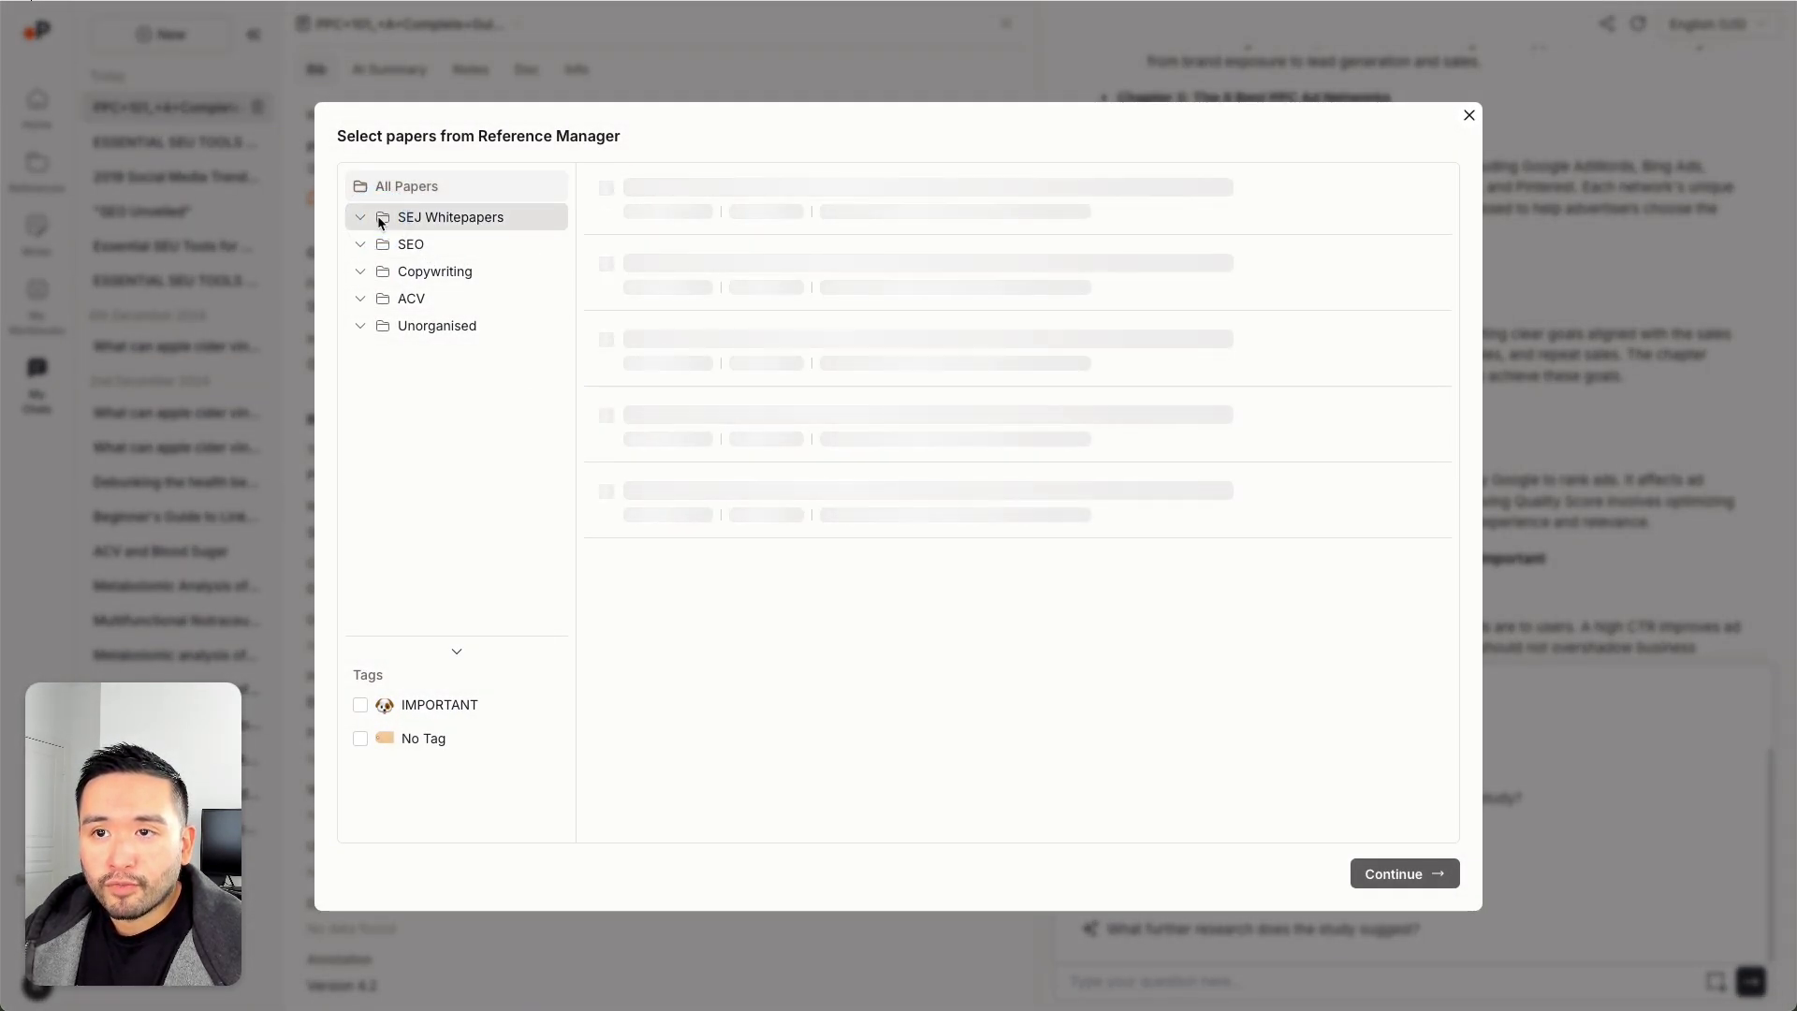
click(604, 241)
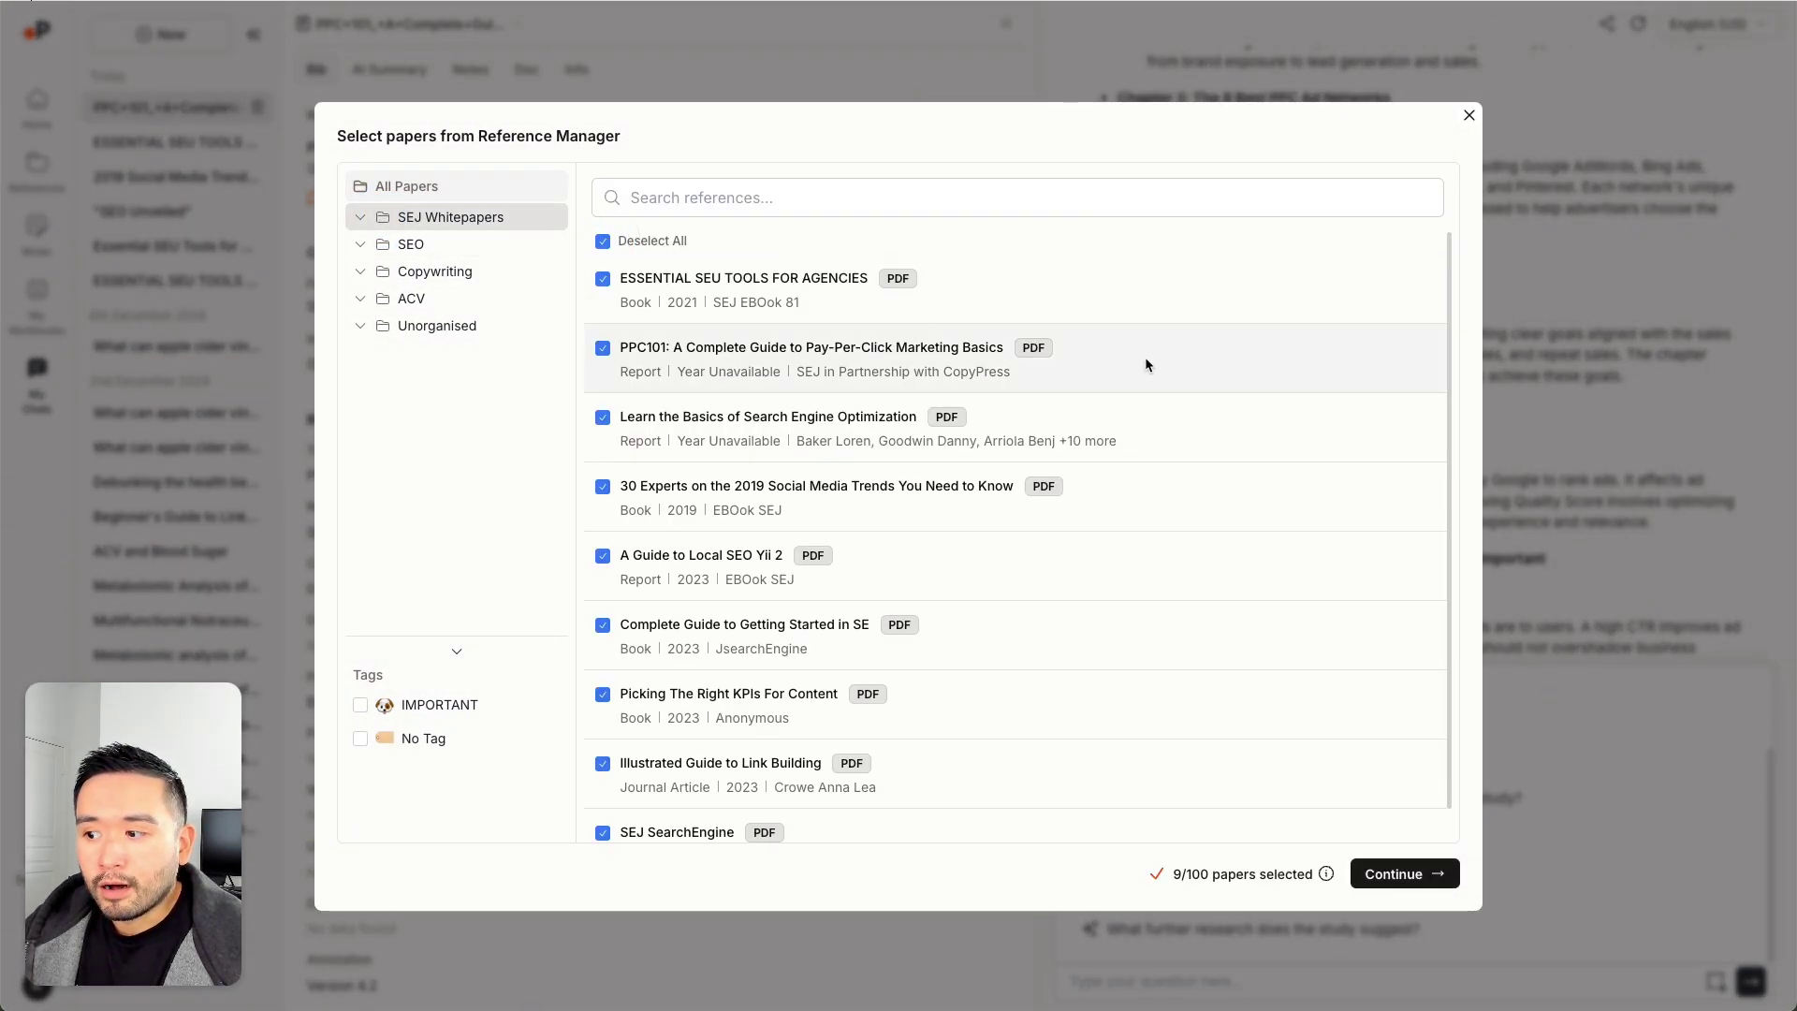
click(1411, 876)
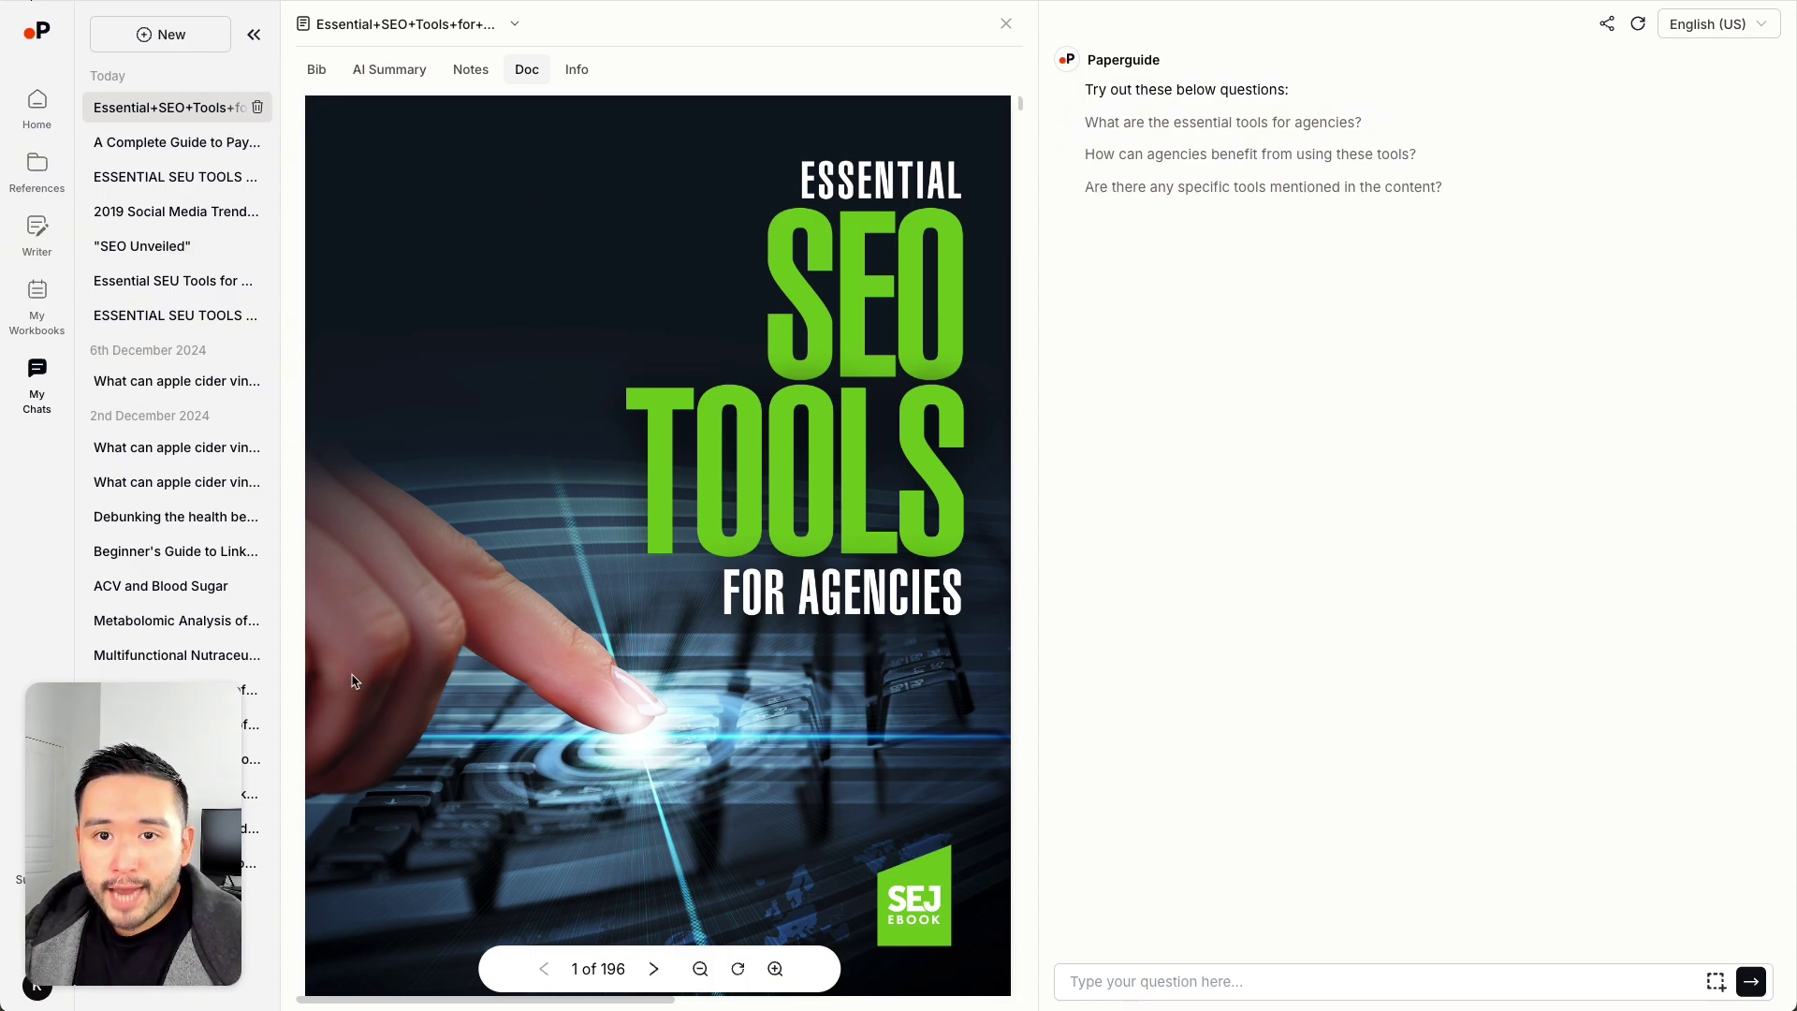
Step: From My Workbooks, ask AI Search 'what is seo?' and select the cited answer text
click(35, 295)
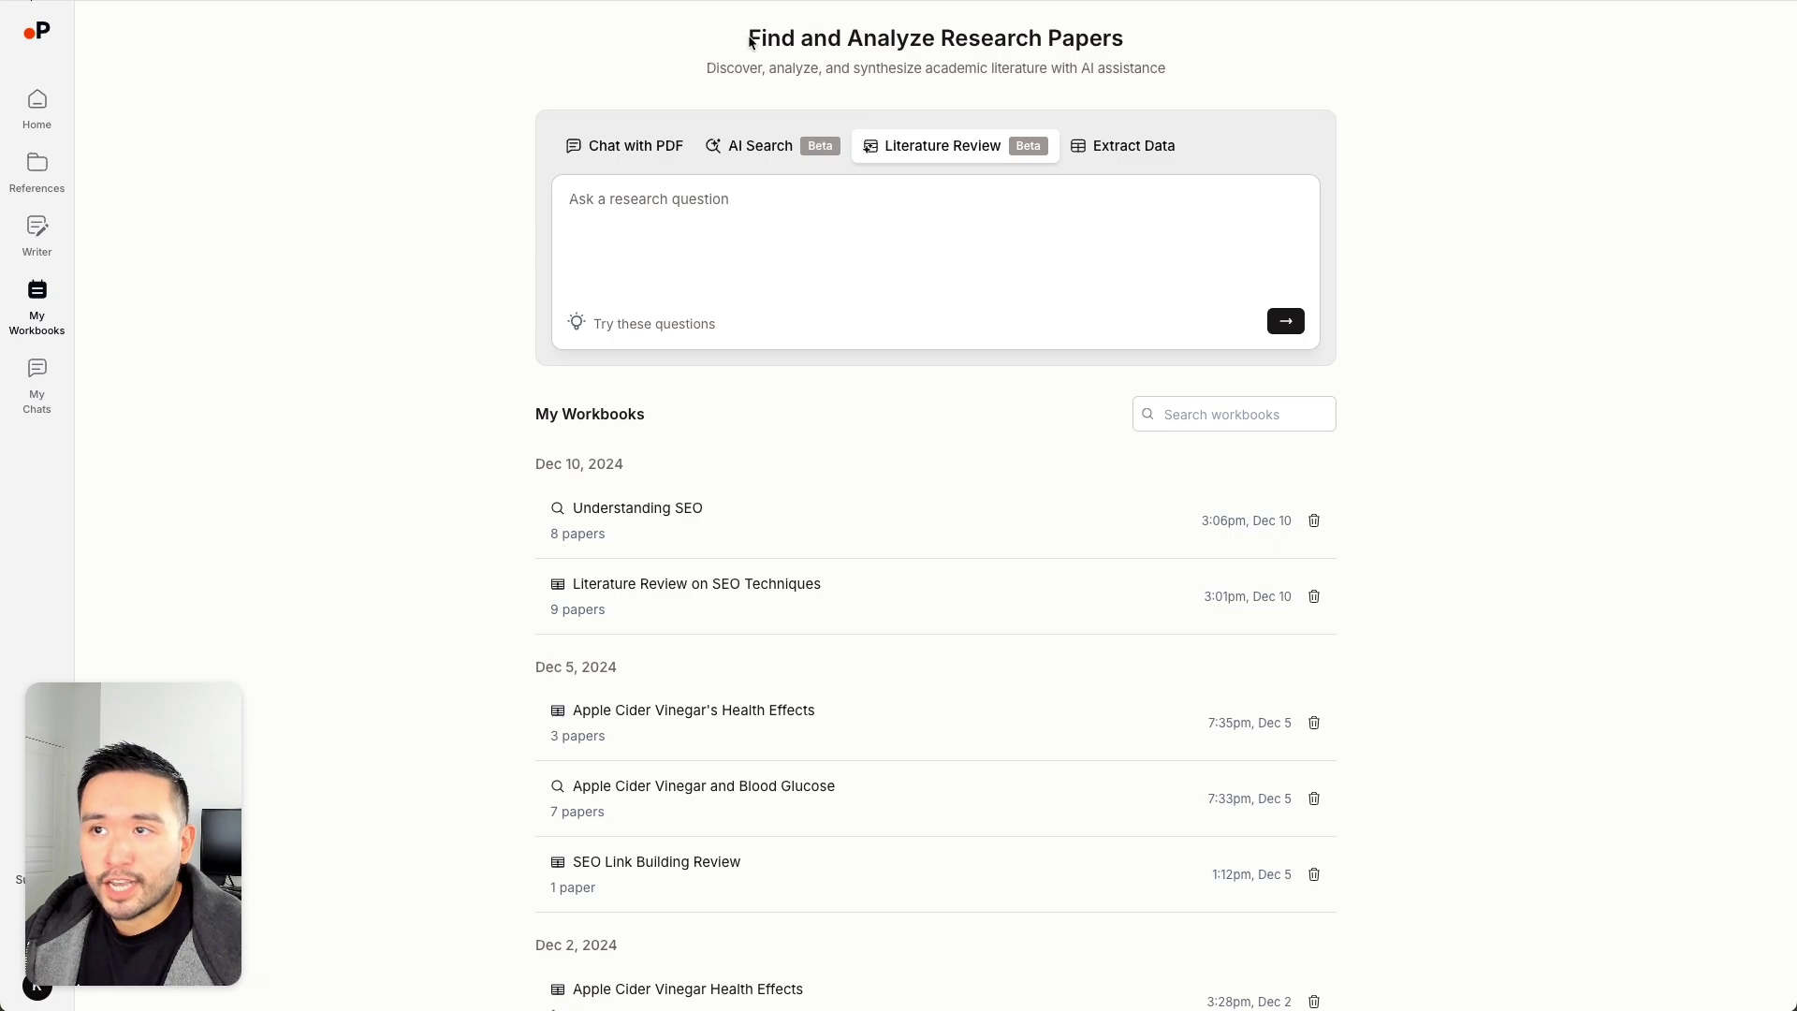
drag(749, 38, 1167, 66)
click(1167, 66)
click(726, 148)
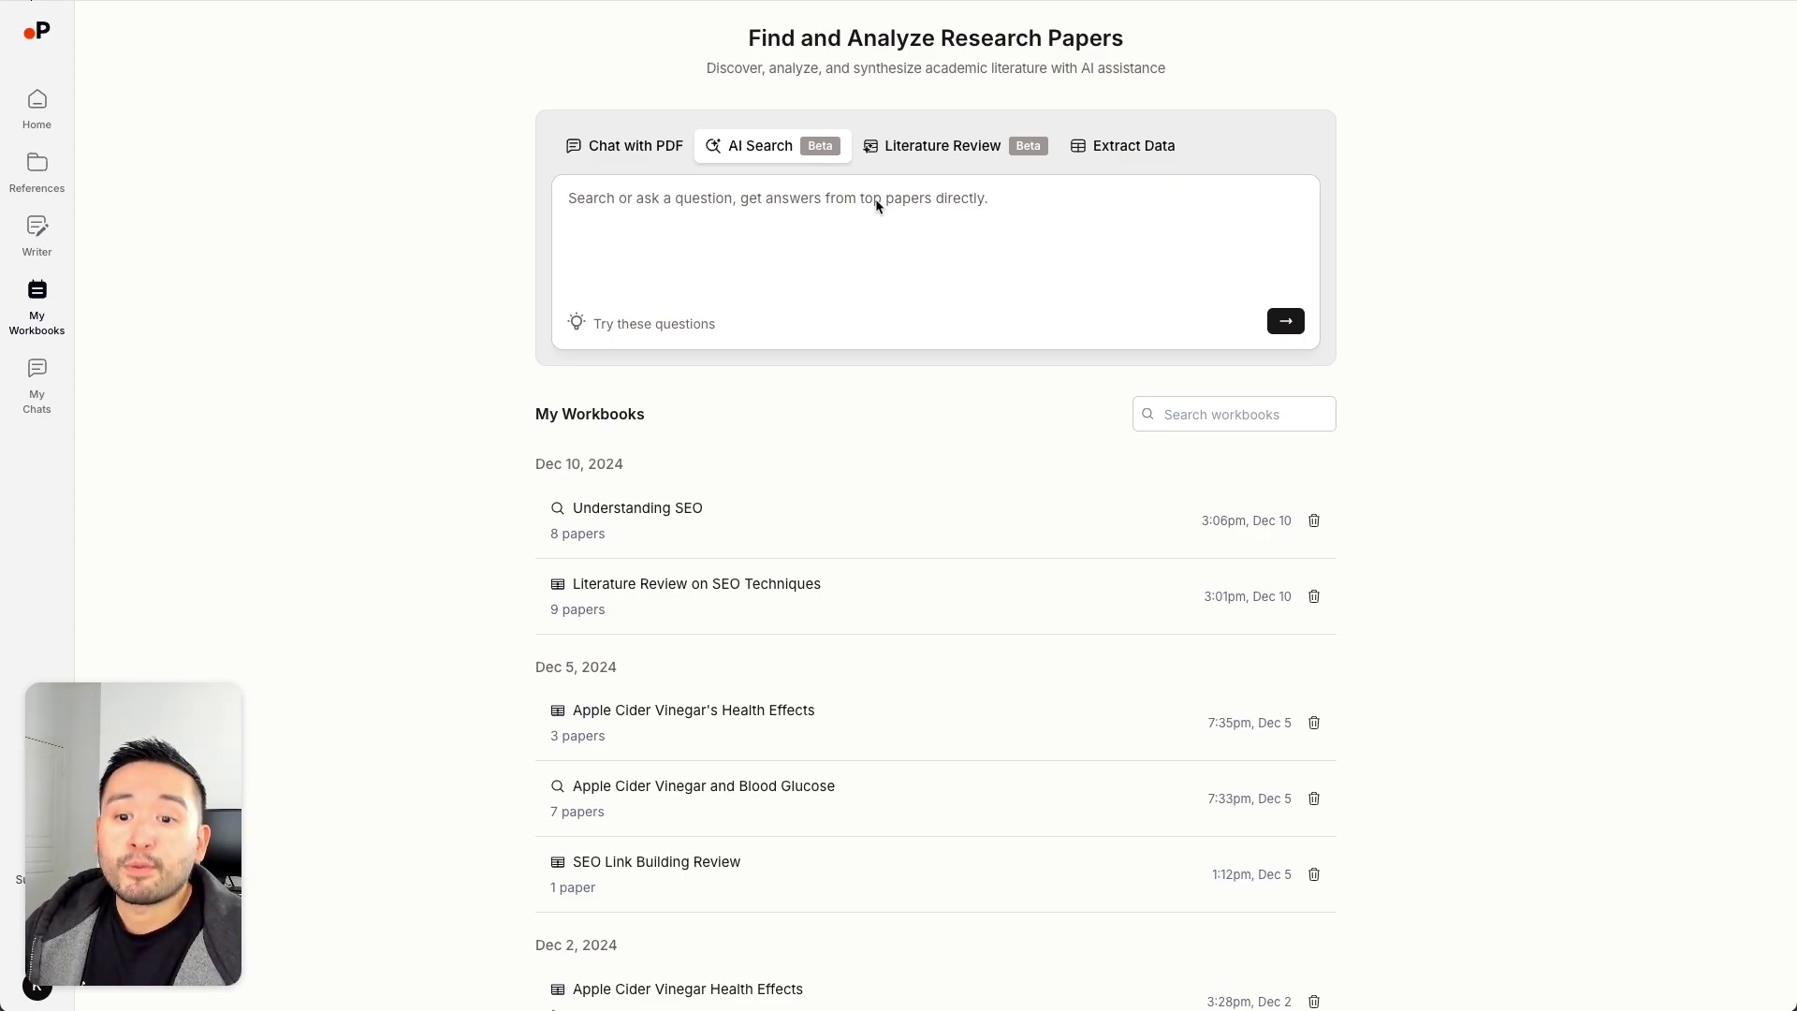
text(what is )
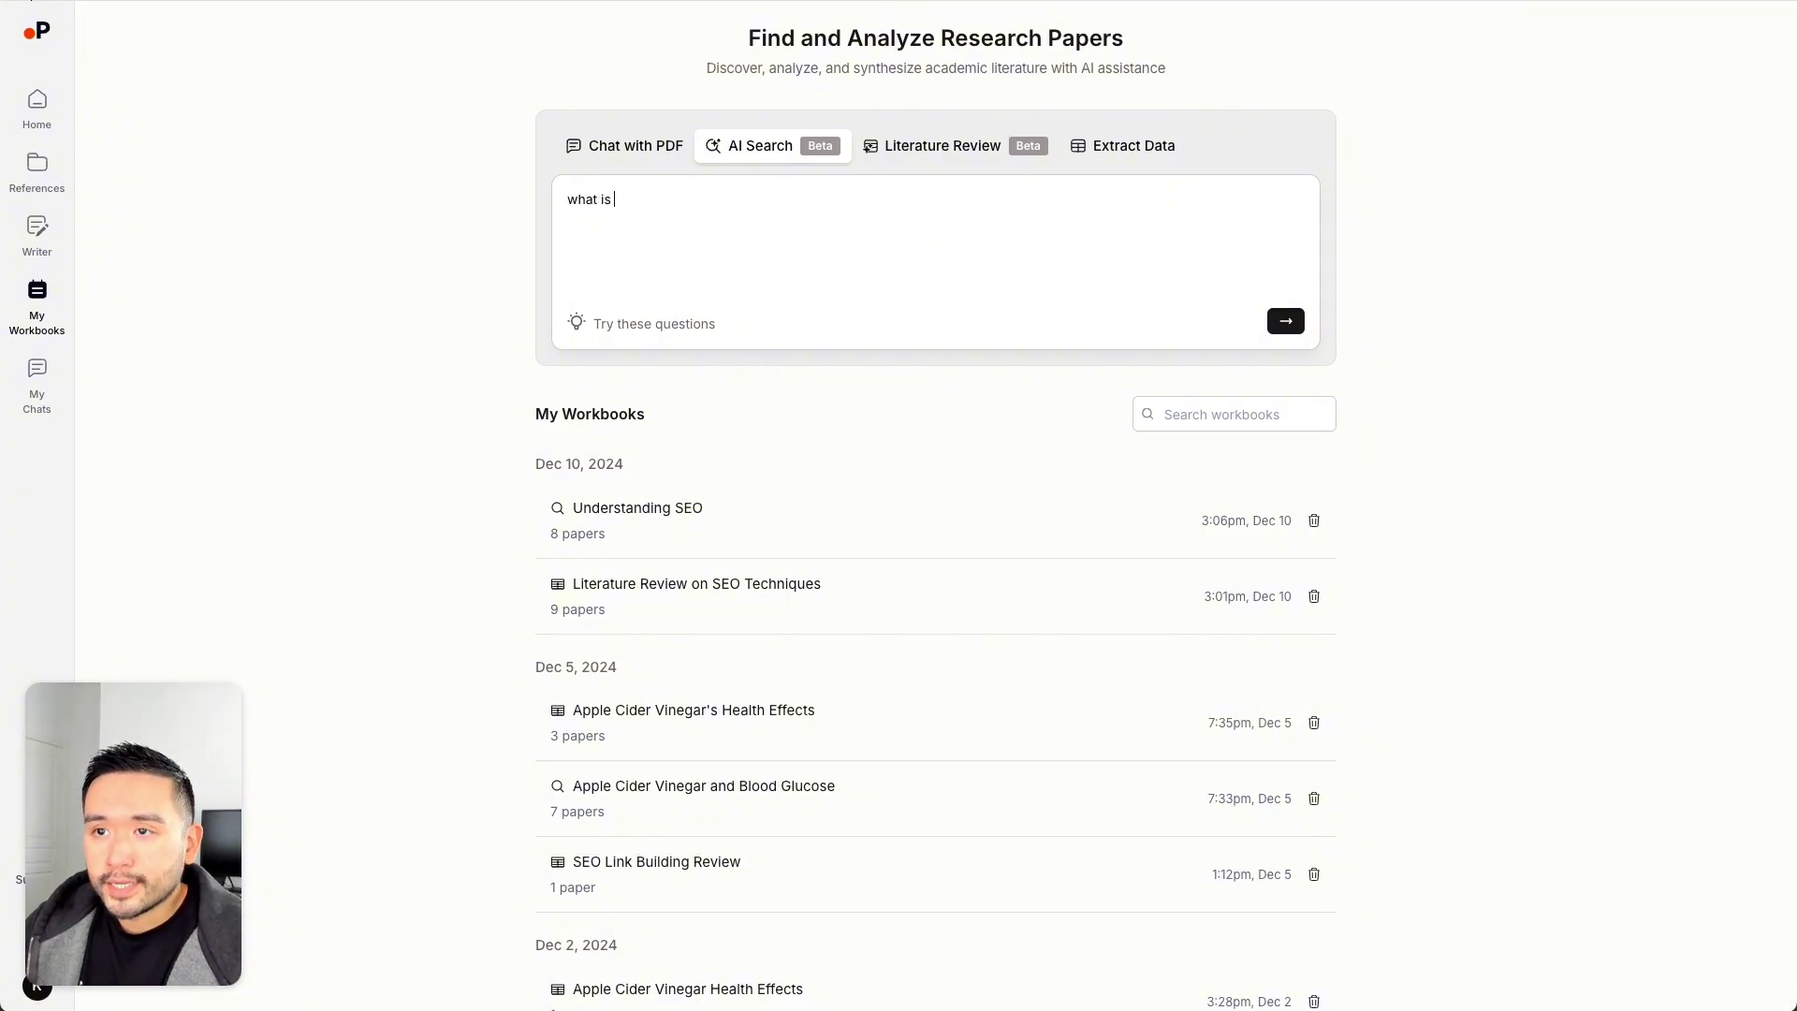
text(seo?)
key(Return)
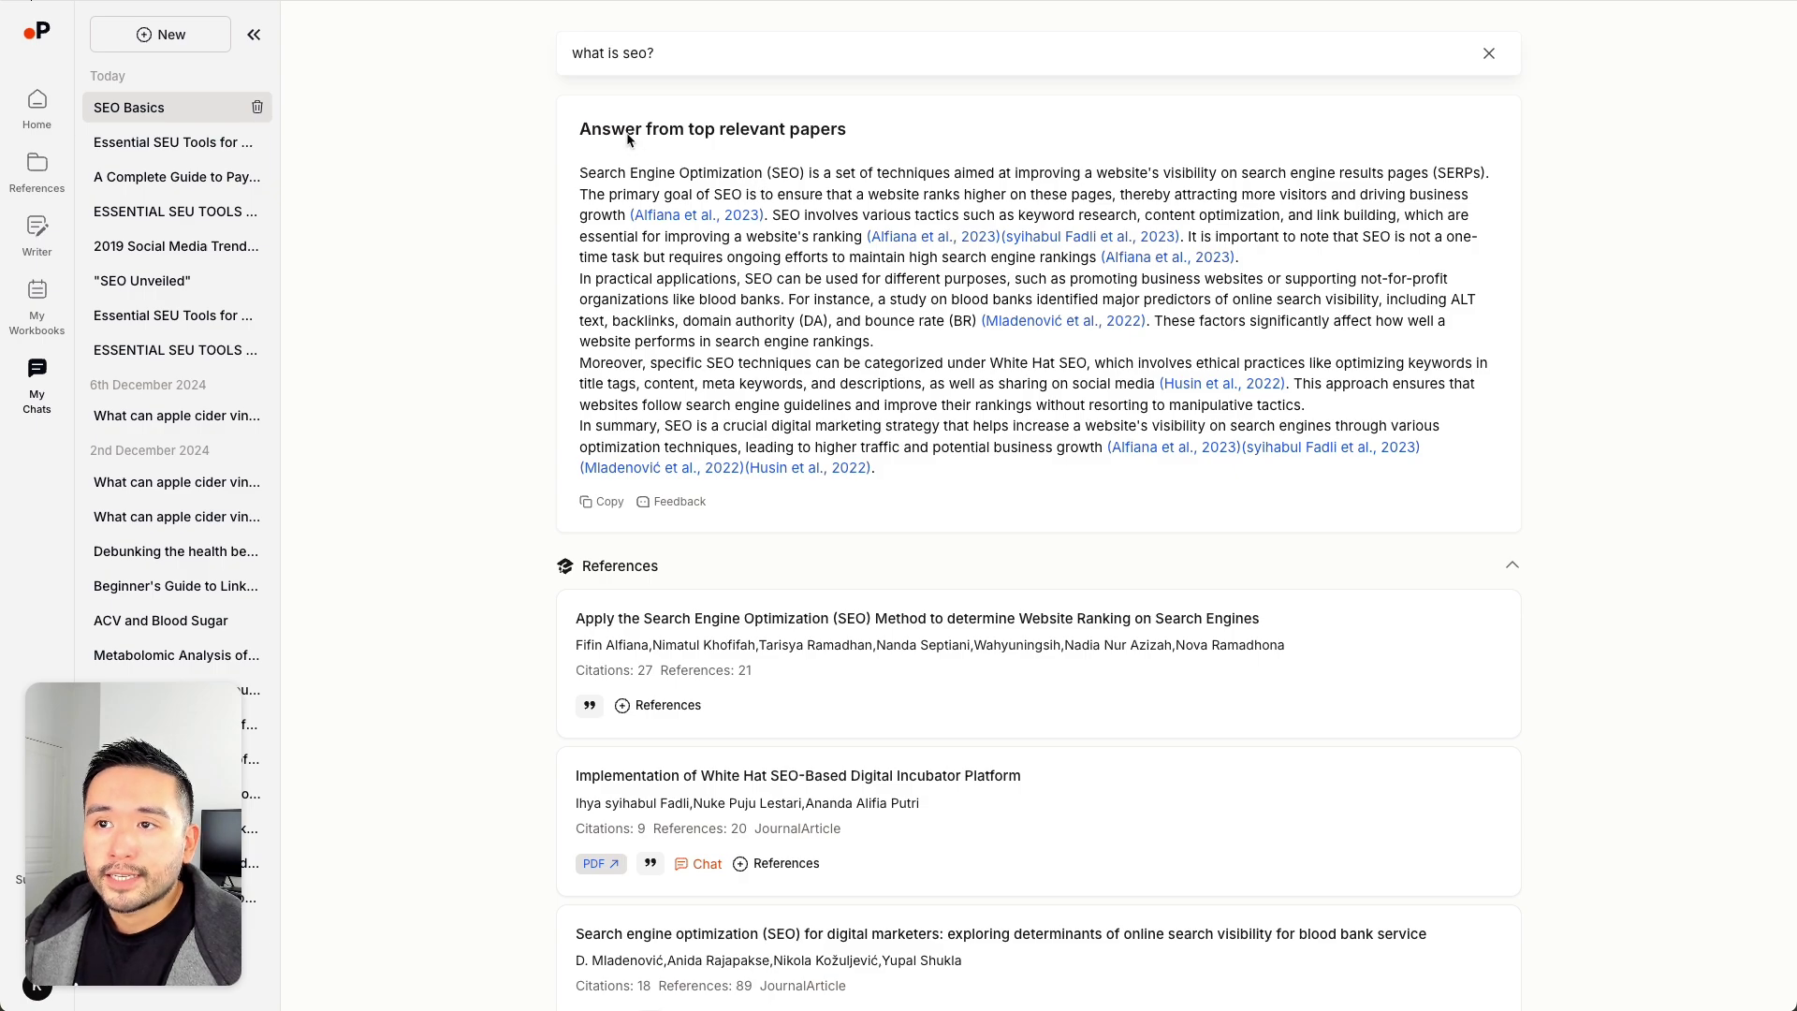
drag(592, 130, 905, 508)
scroll(637, 569, down, 5)
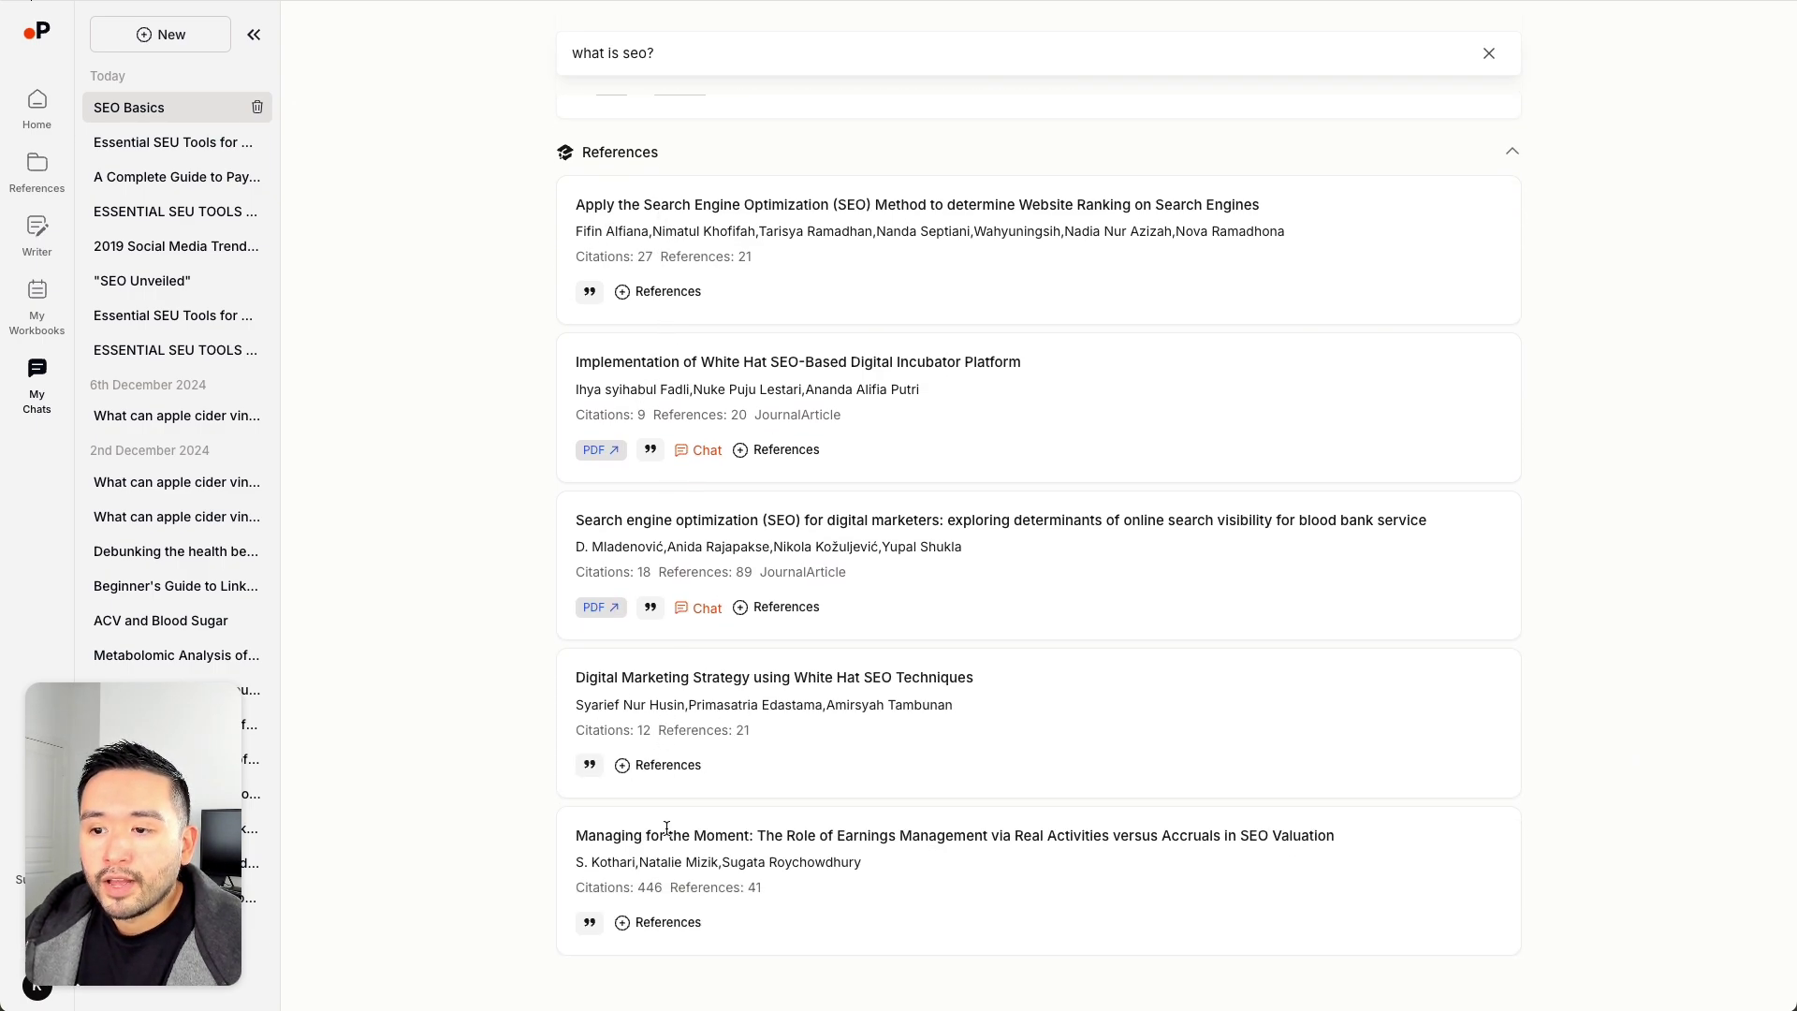
scroll(666, 840, up, 5)
Step: Run a Literature Review on 'what is seo?' and scroll through the 8-paper summary and insights
click(37, 298)
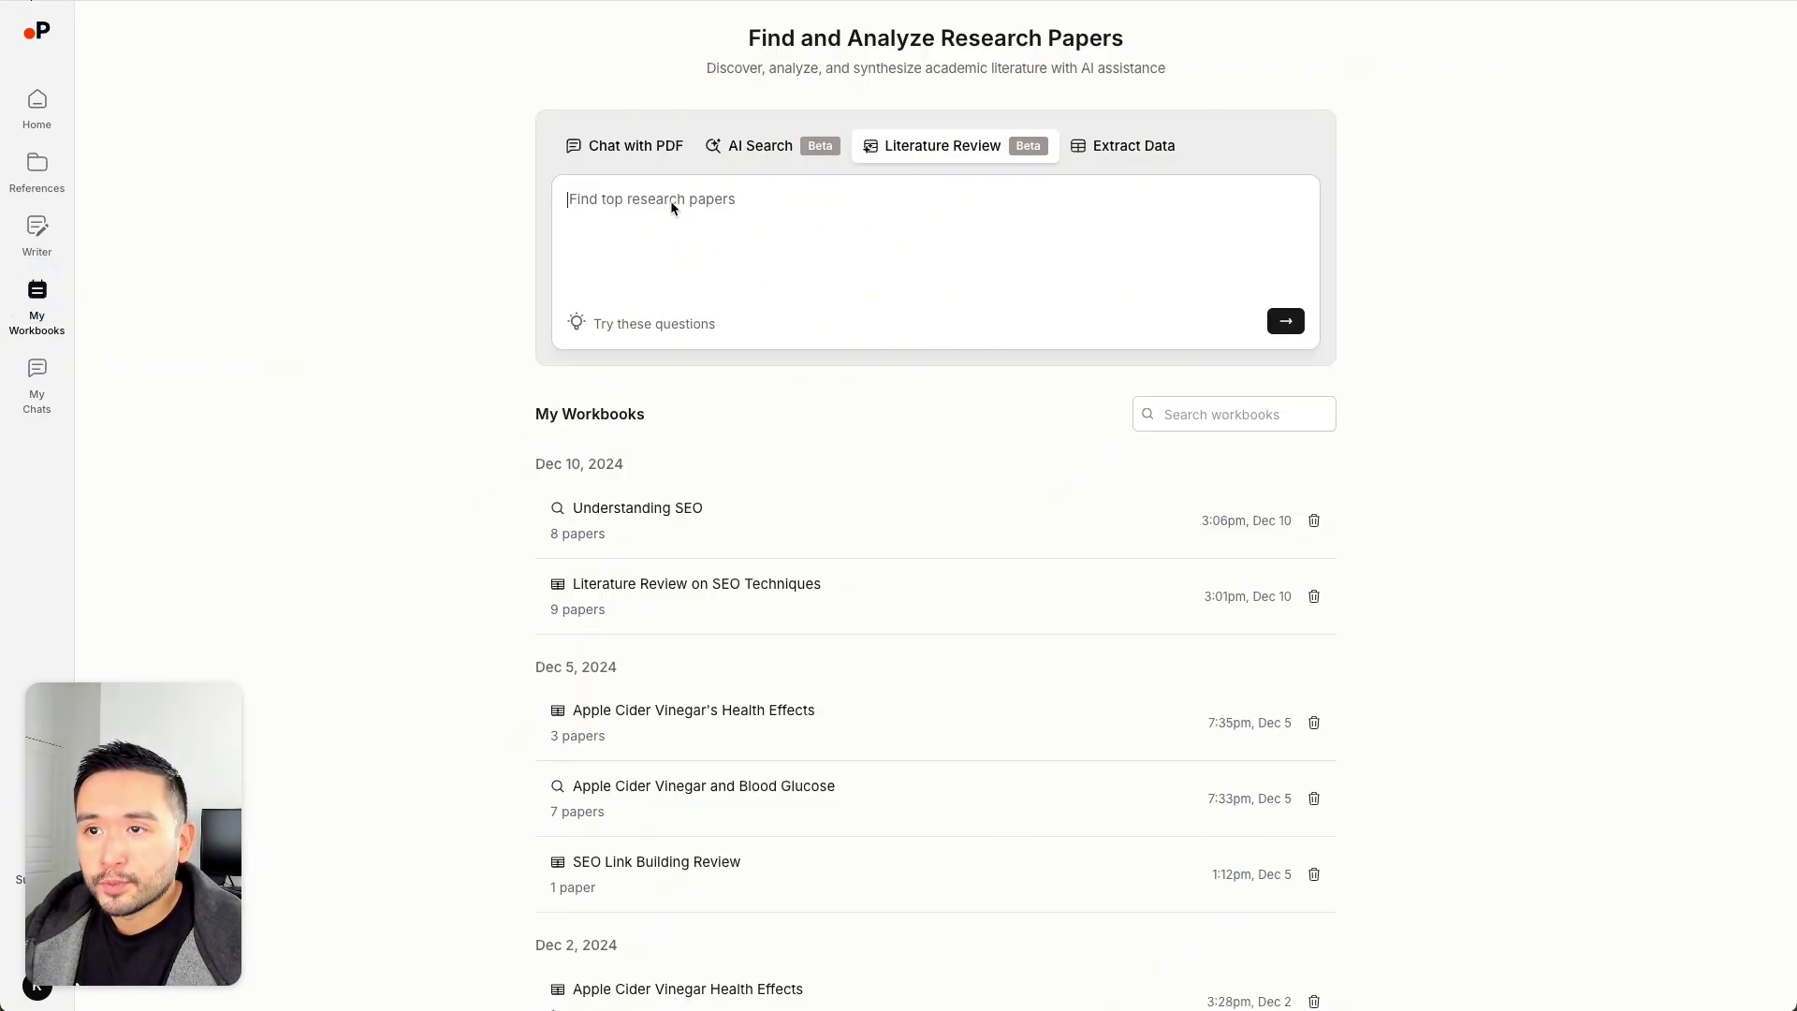
text(what)
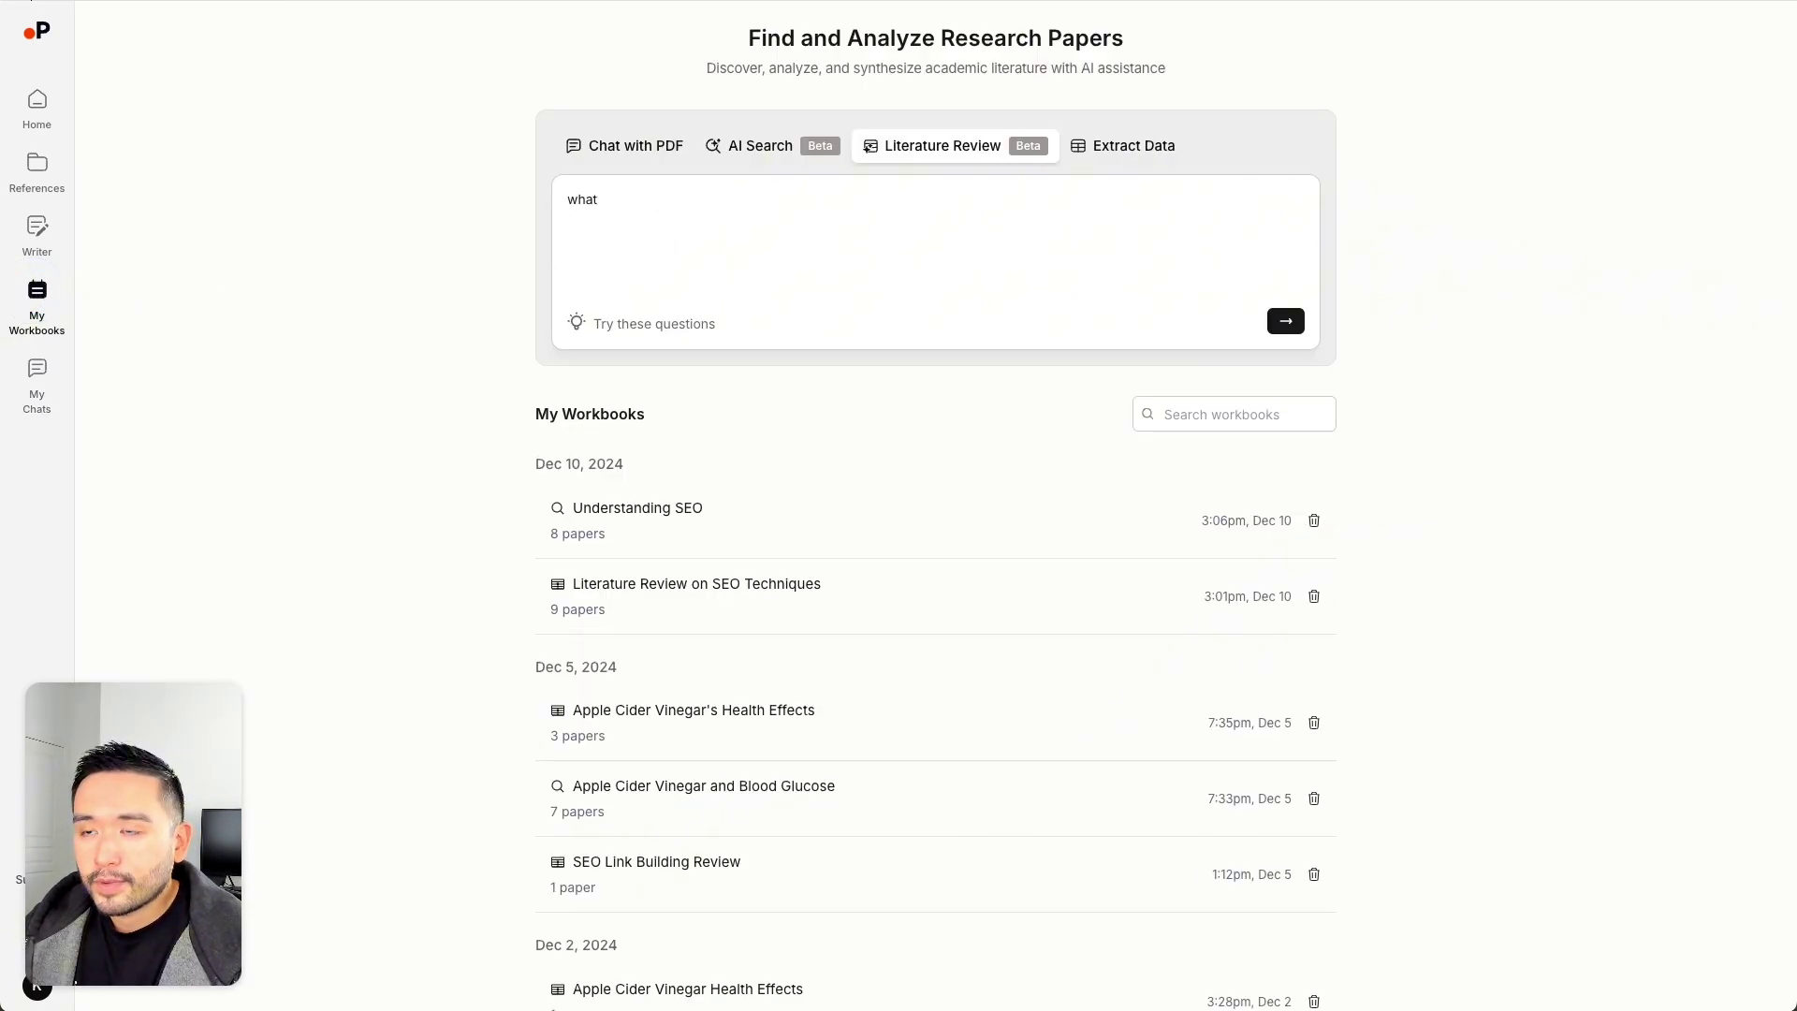
text( is seo?)
key(shift+Return)
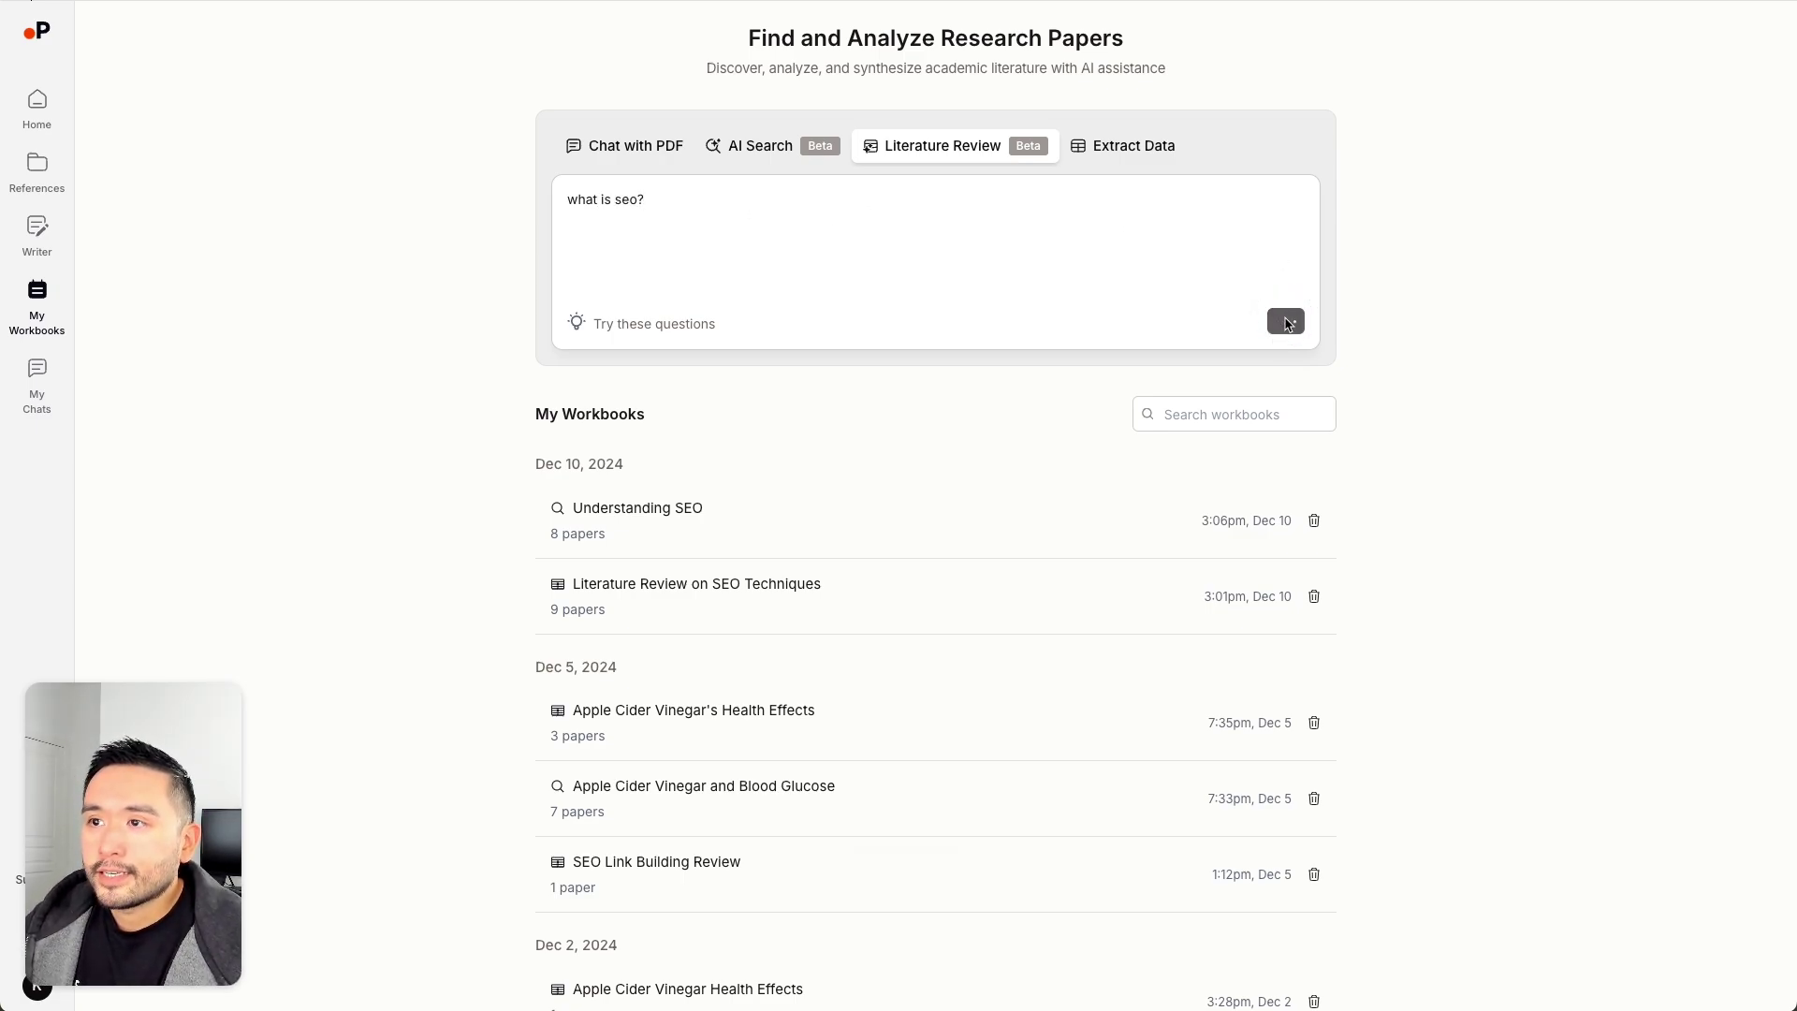
click(1286, 322)
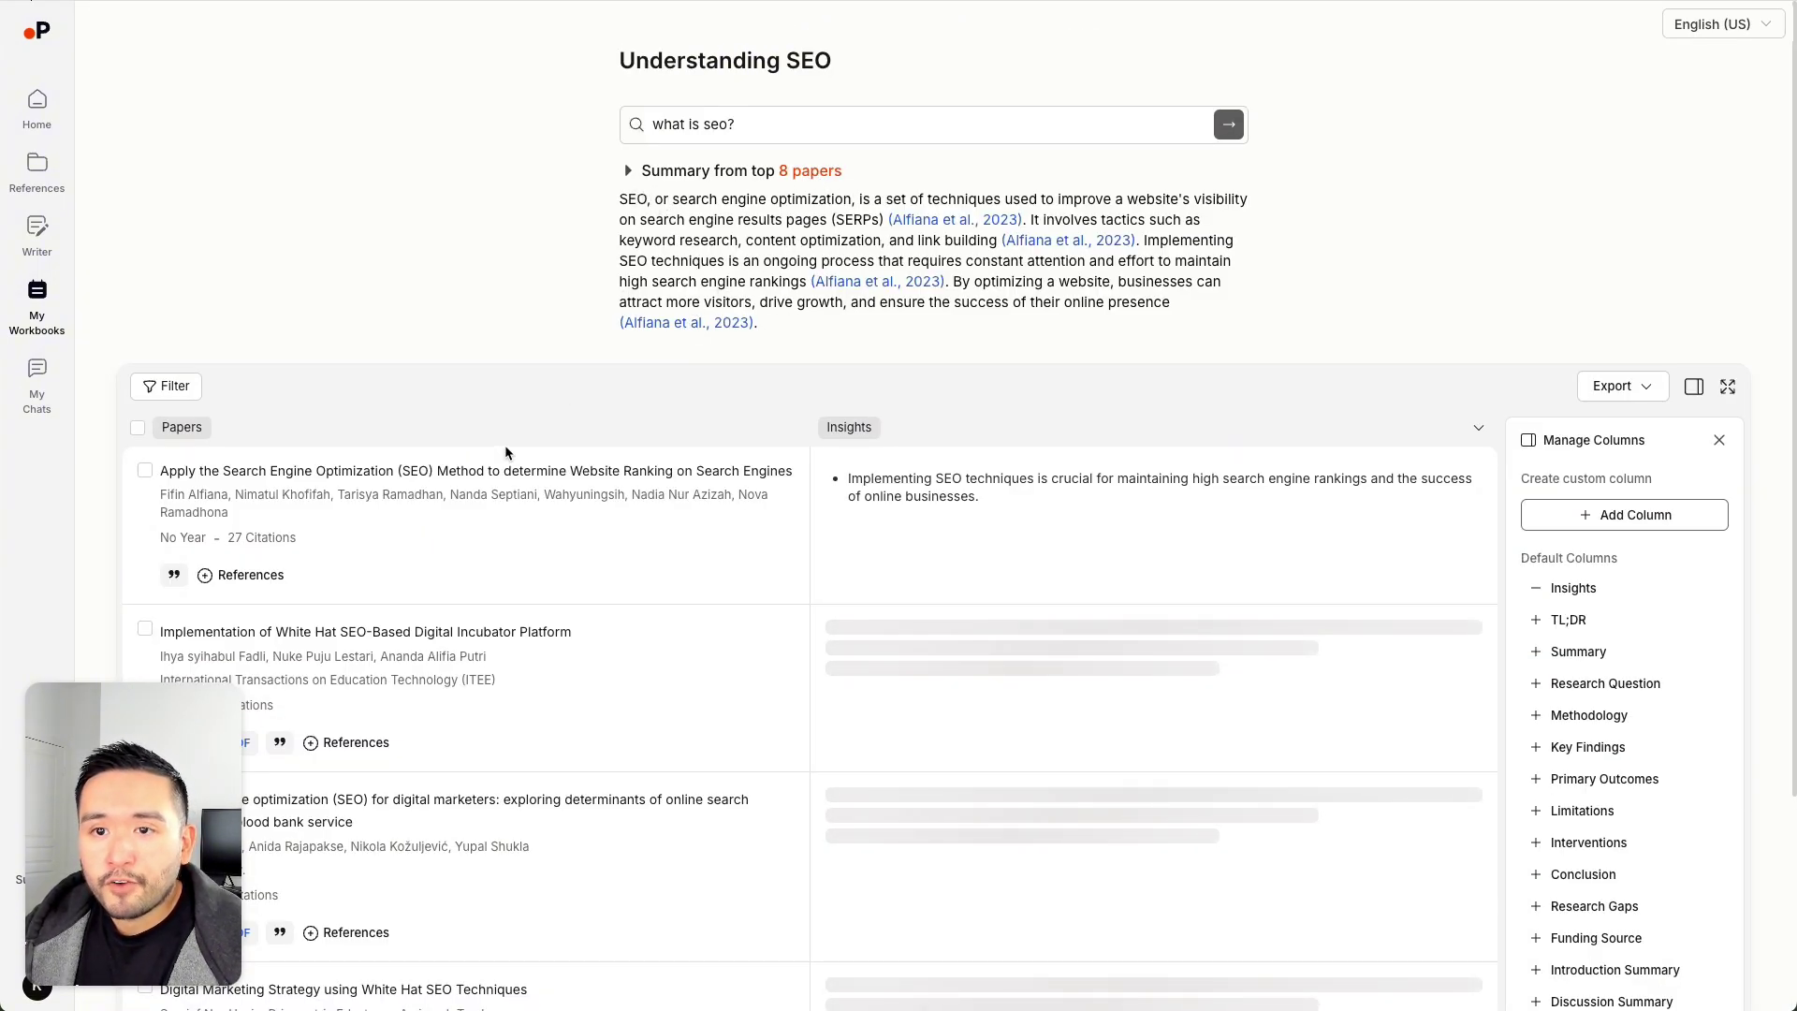
scroll(504, 453, down, 2)
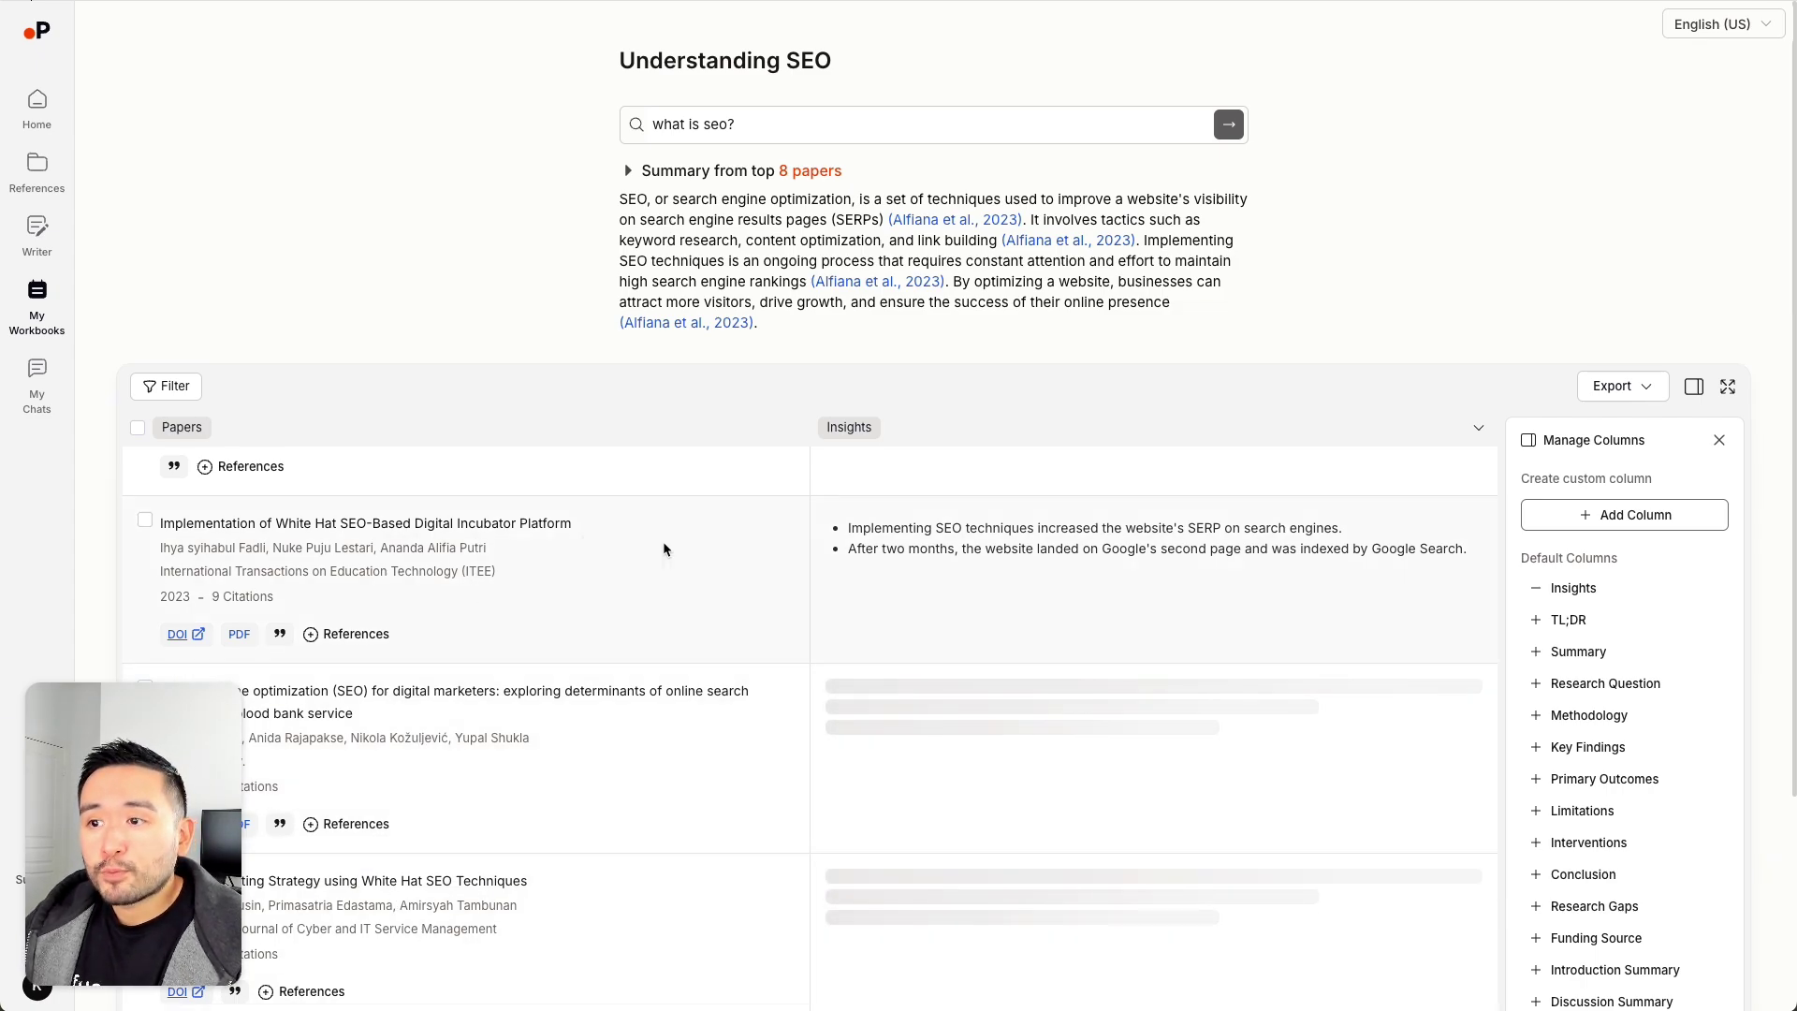
scroll(843, 585, up, 2)
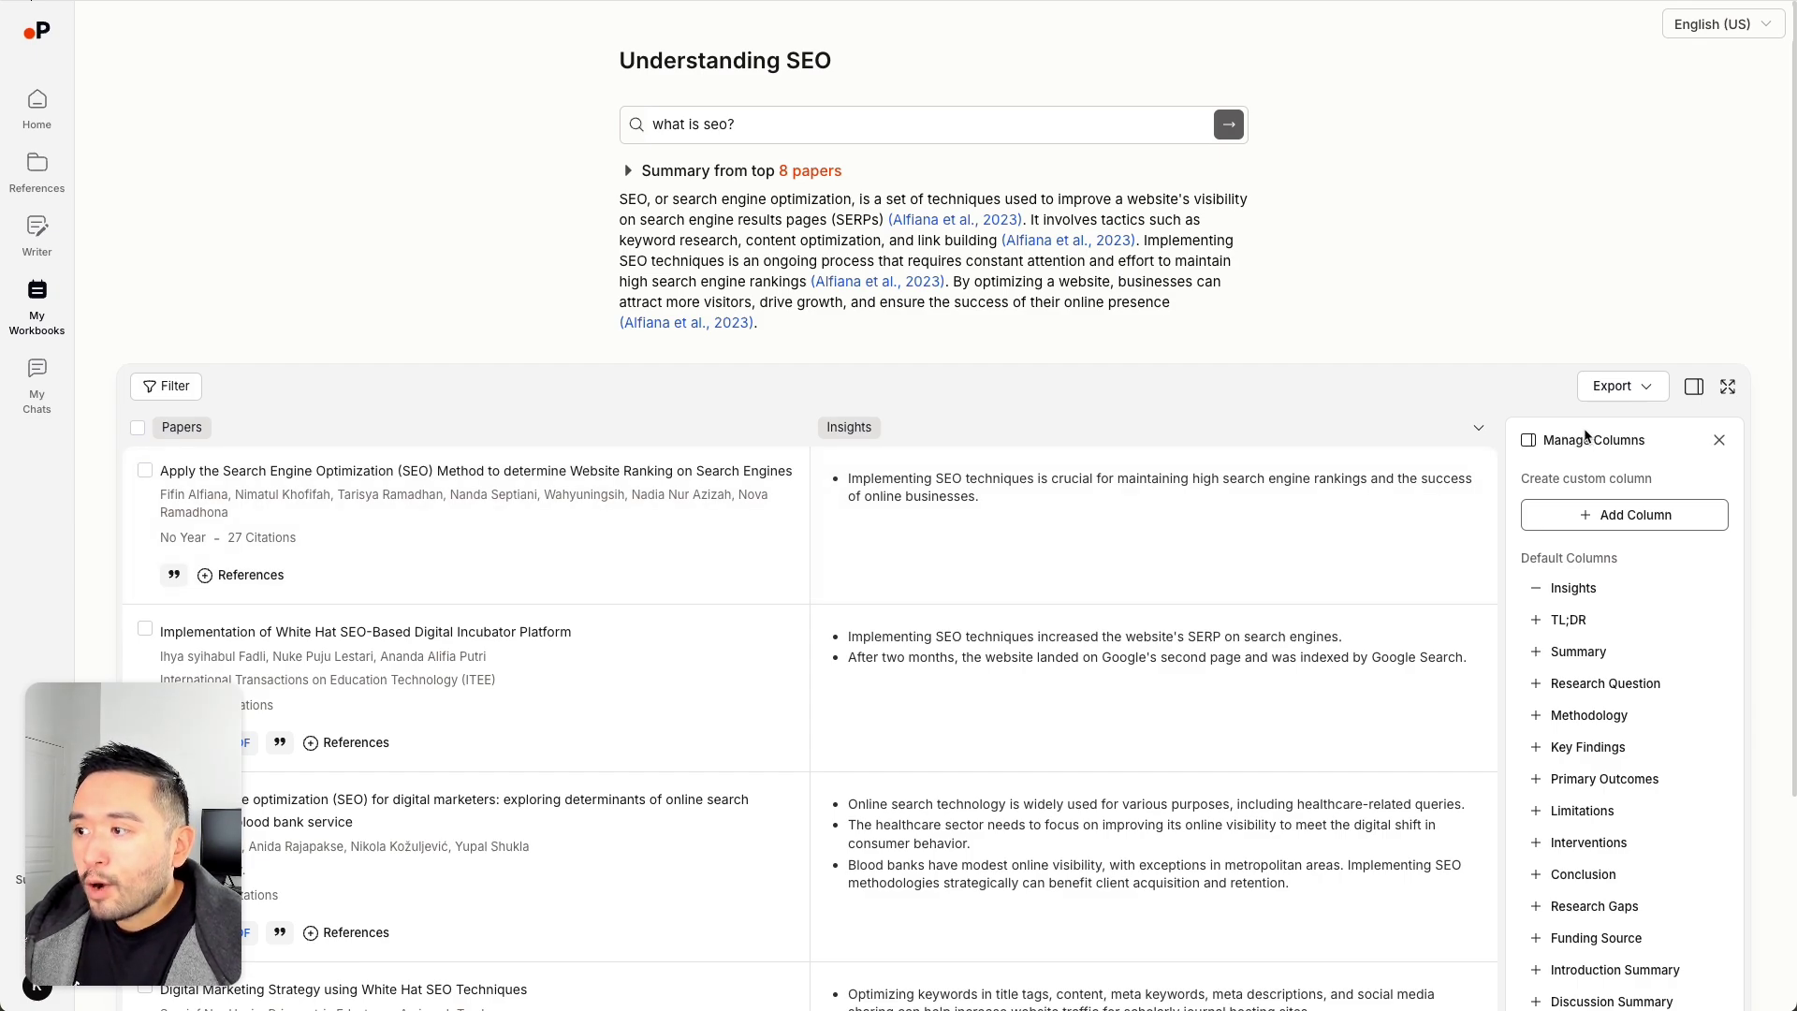
scroll(1587, 446, down, 3)
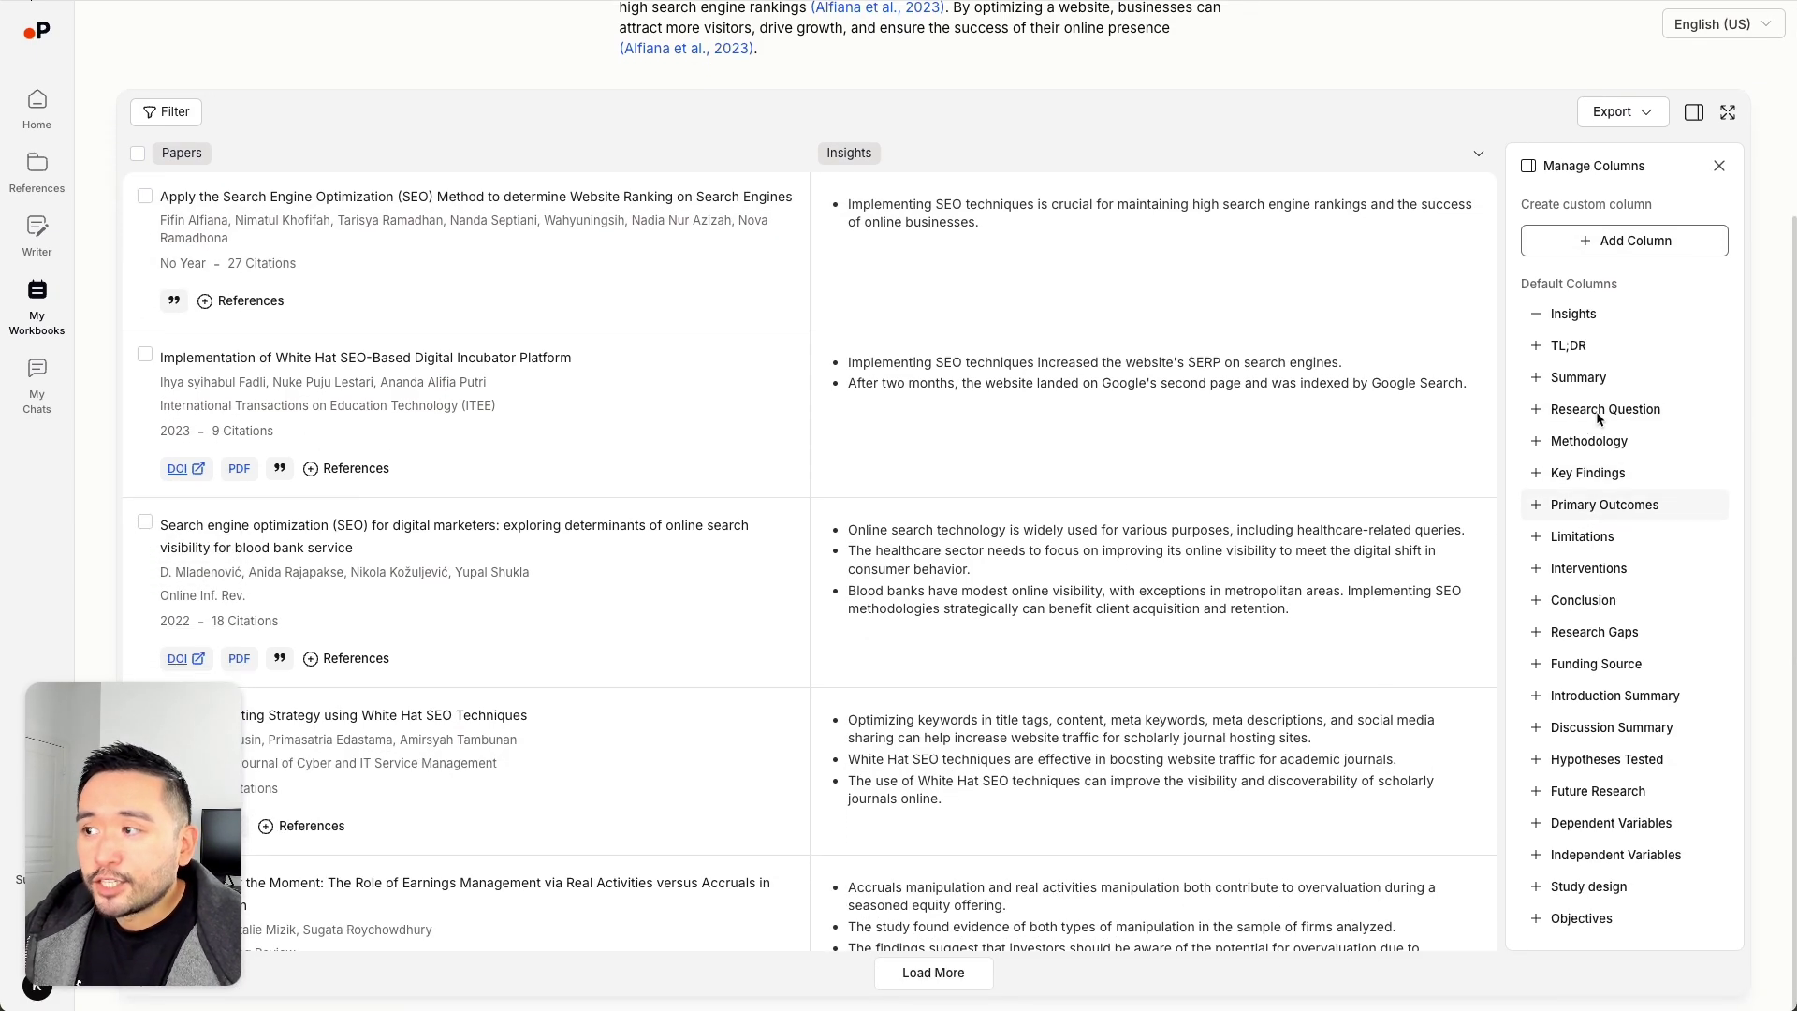
Step: Add TL;DR, Summary and Key Findings columns to the papers table and scroll through the results
click(1580, 347)
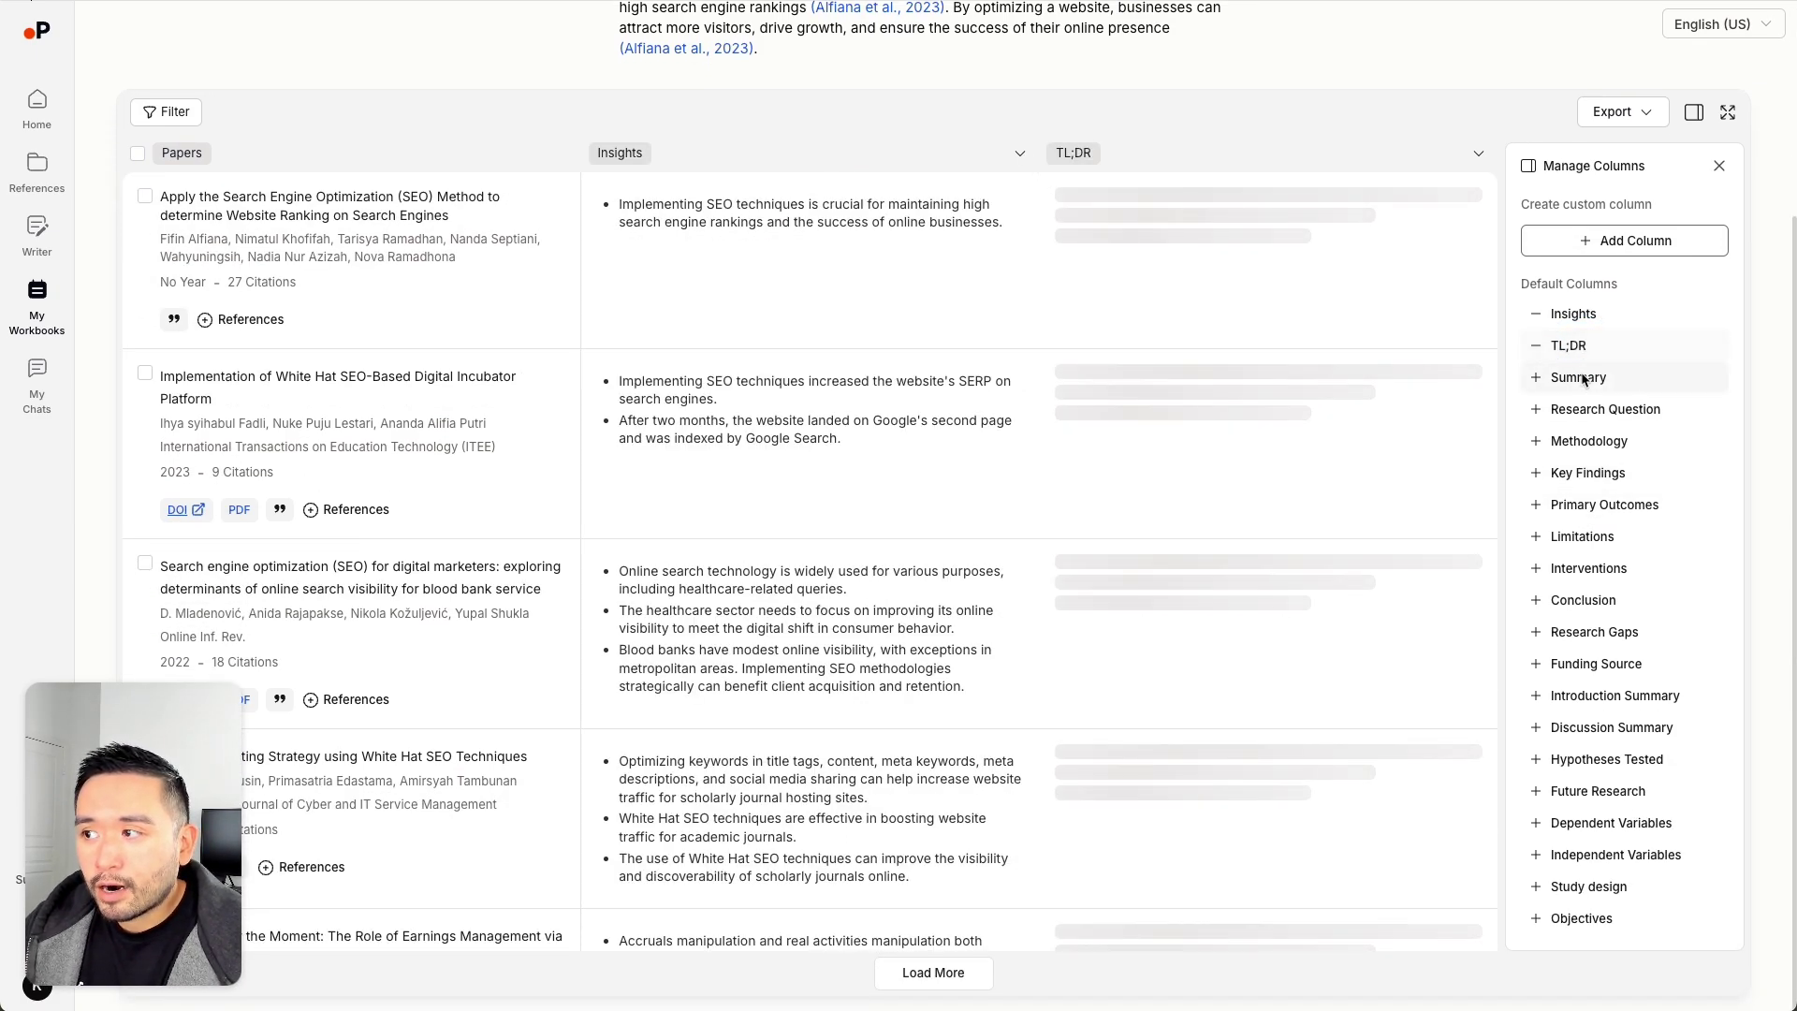
click(1580, 378)
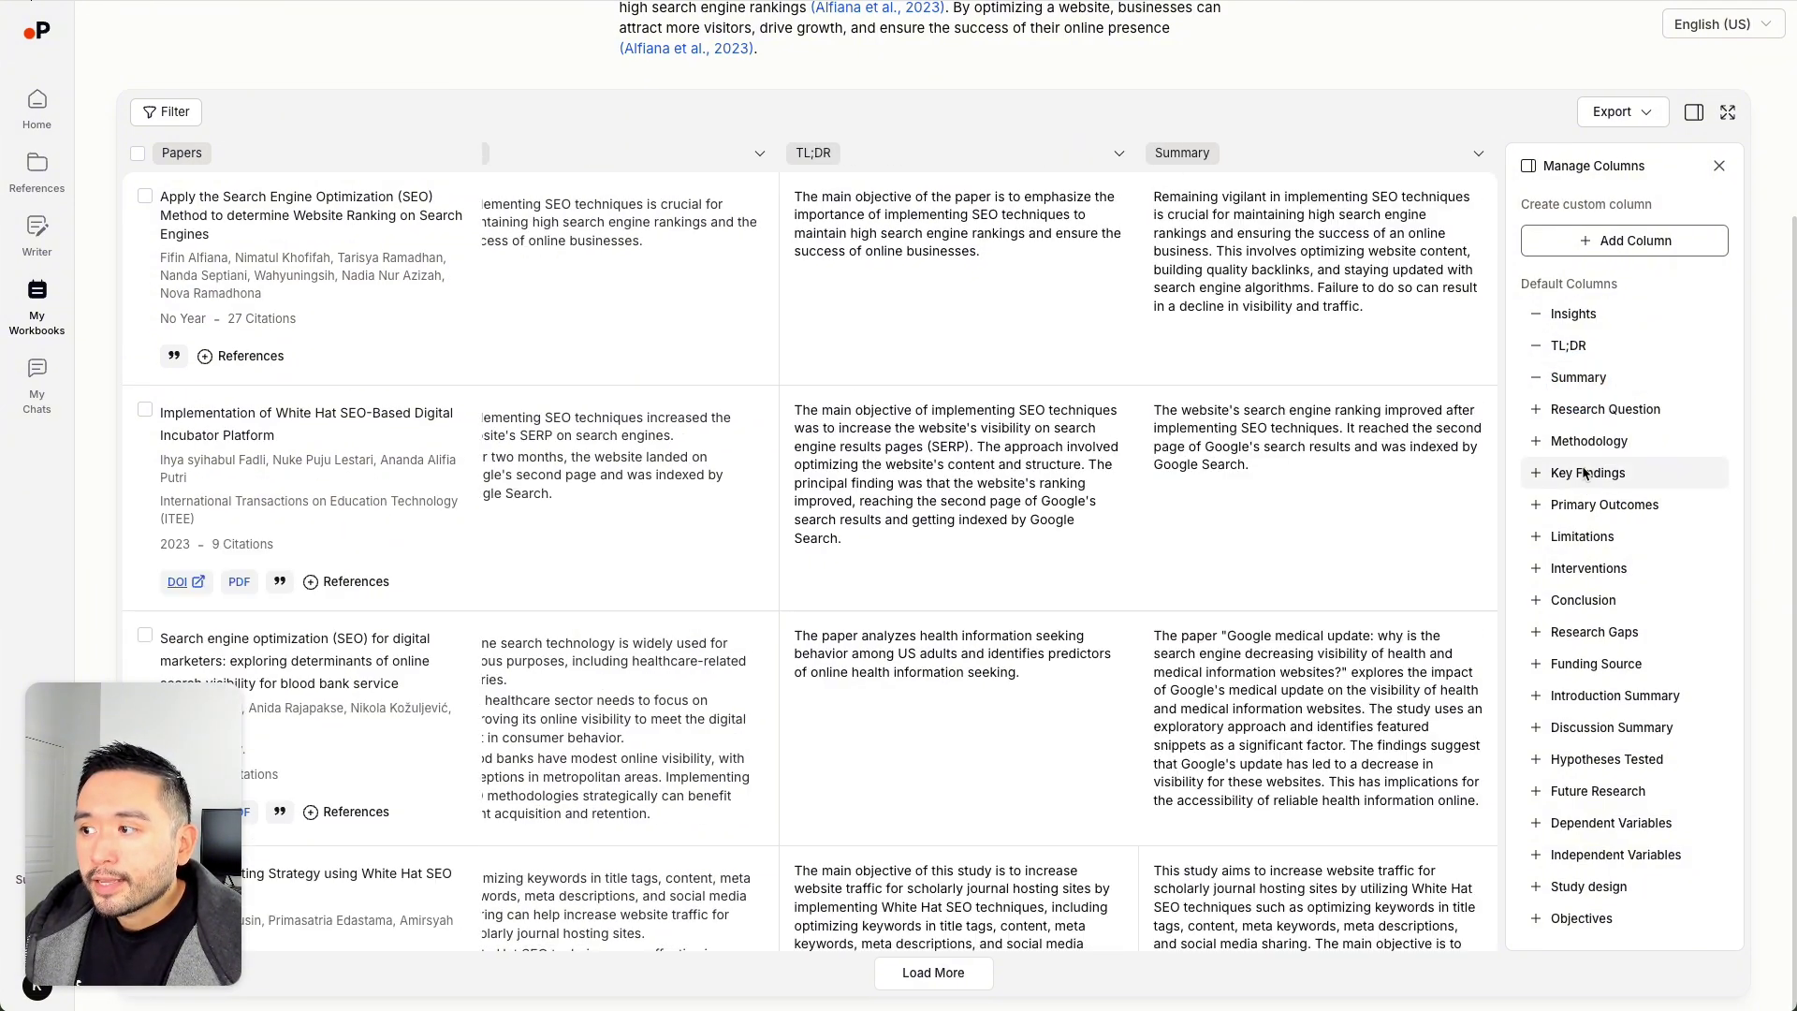
click(1585, 474)
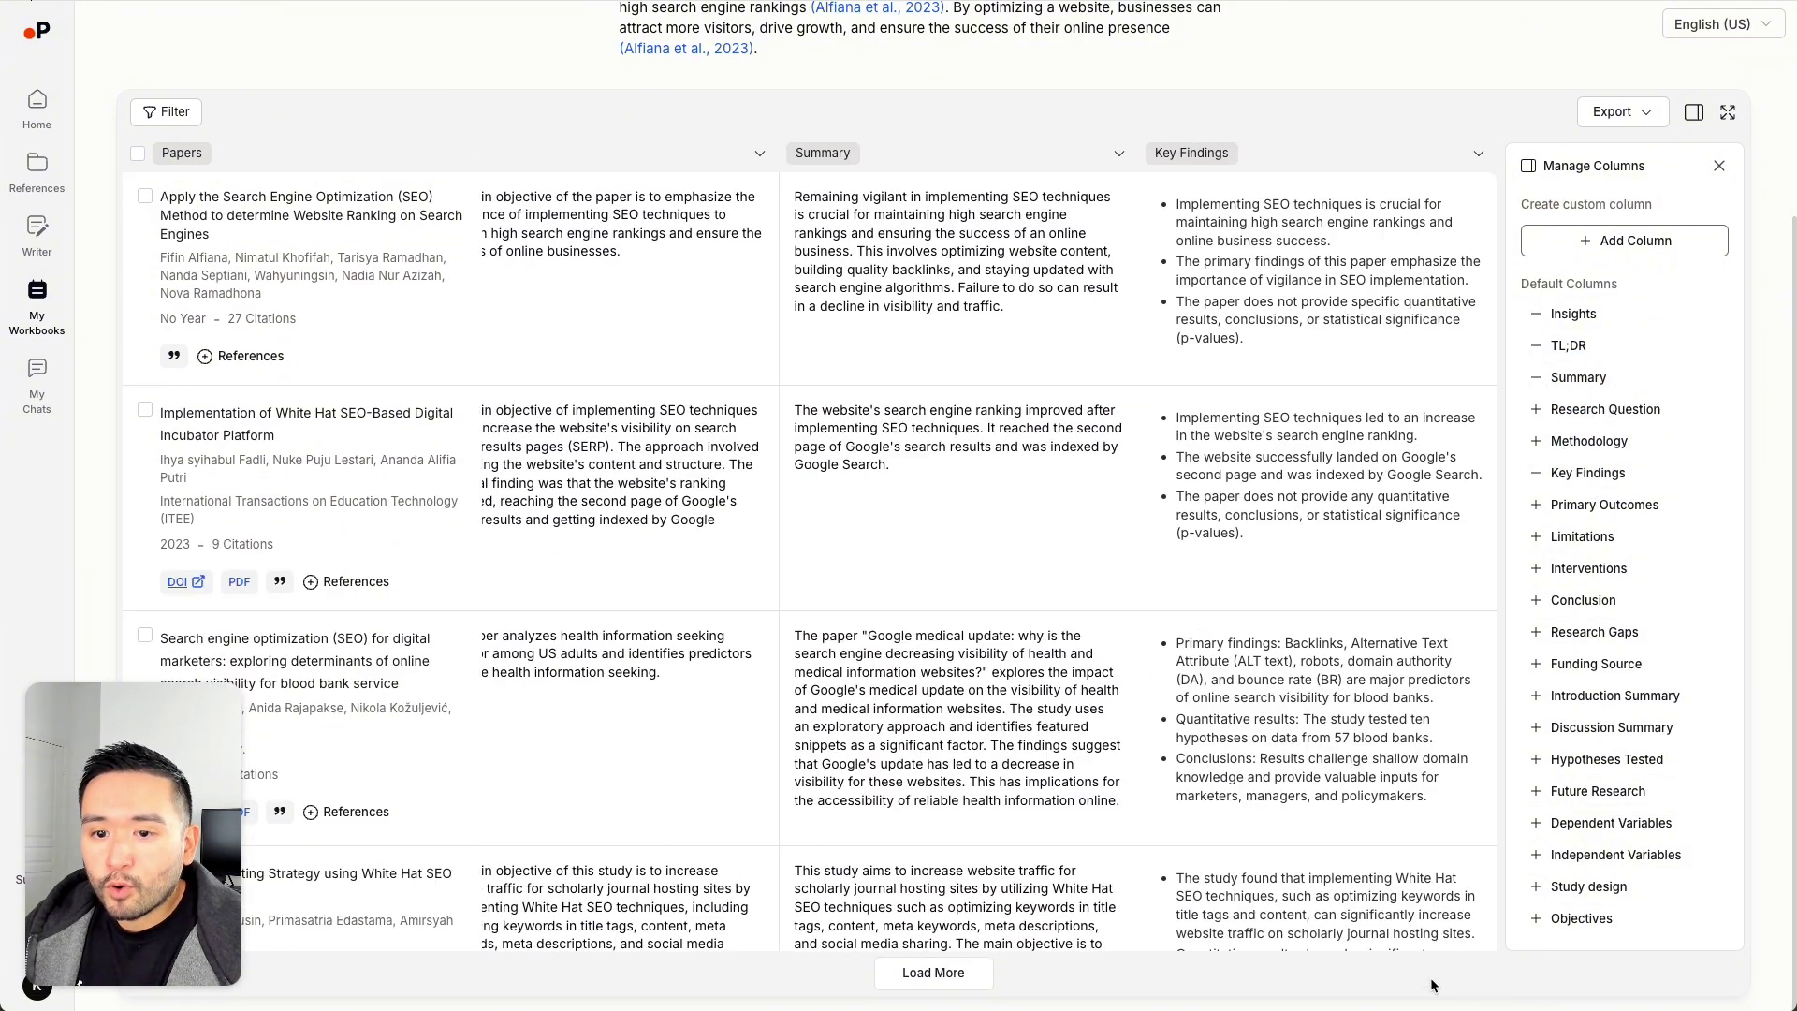
scroll(747, 704, up, 3)
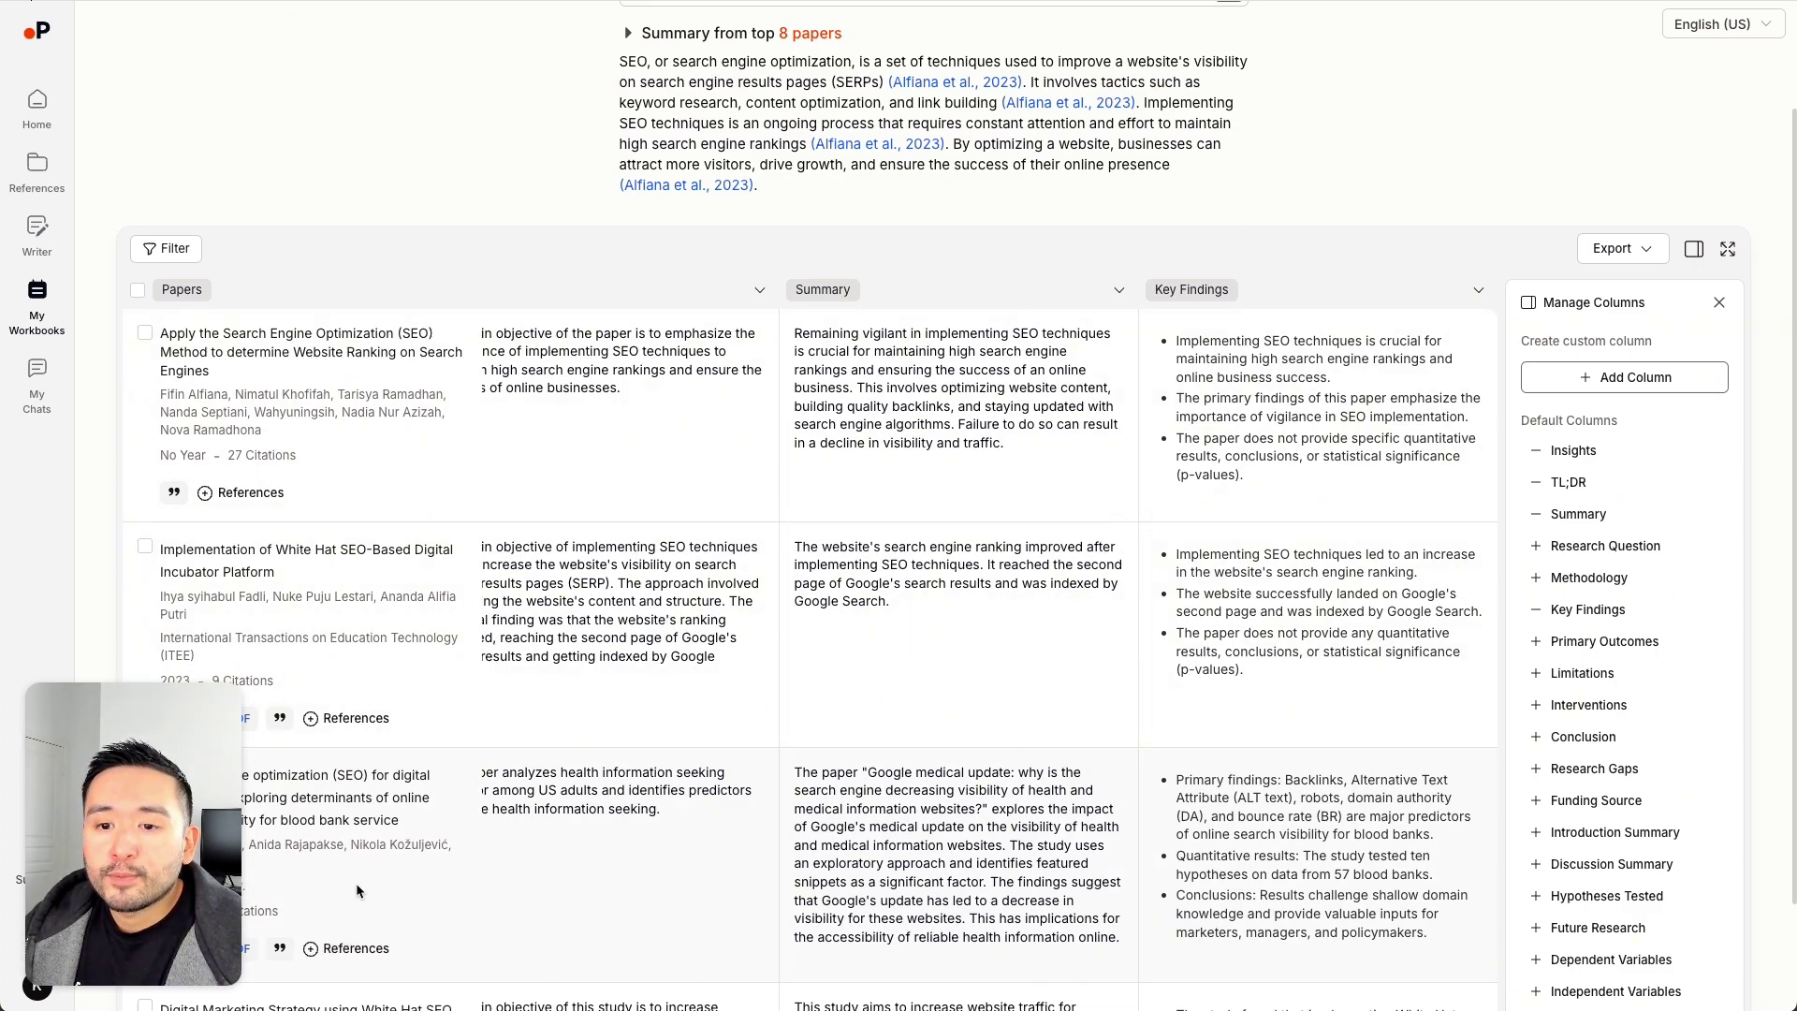
scroll(865, 506, up, 3)
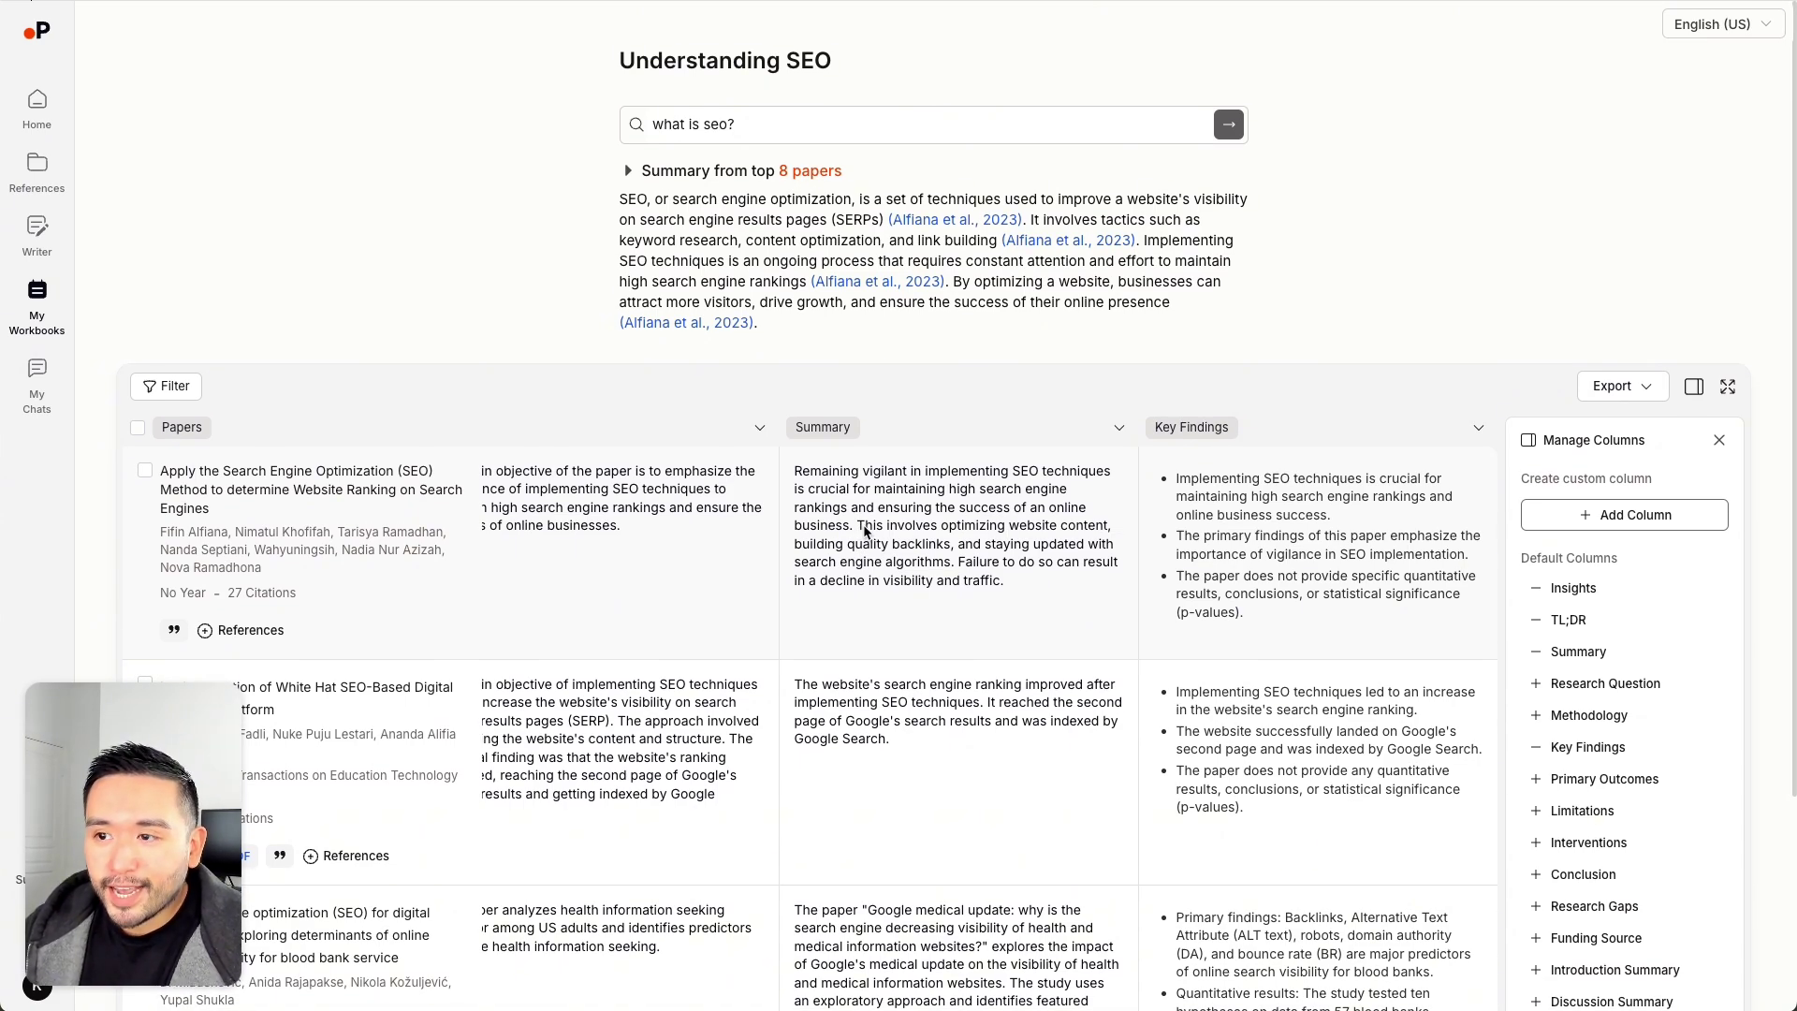
scroll(870, 512, down, 3)
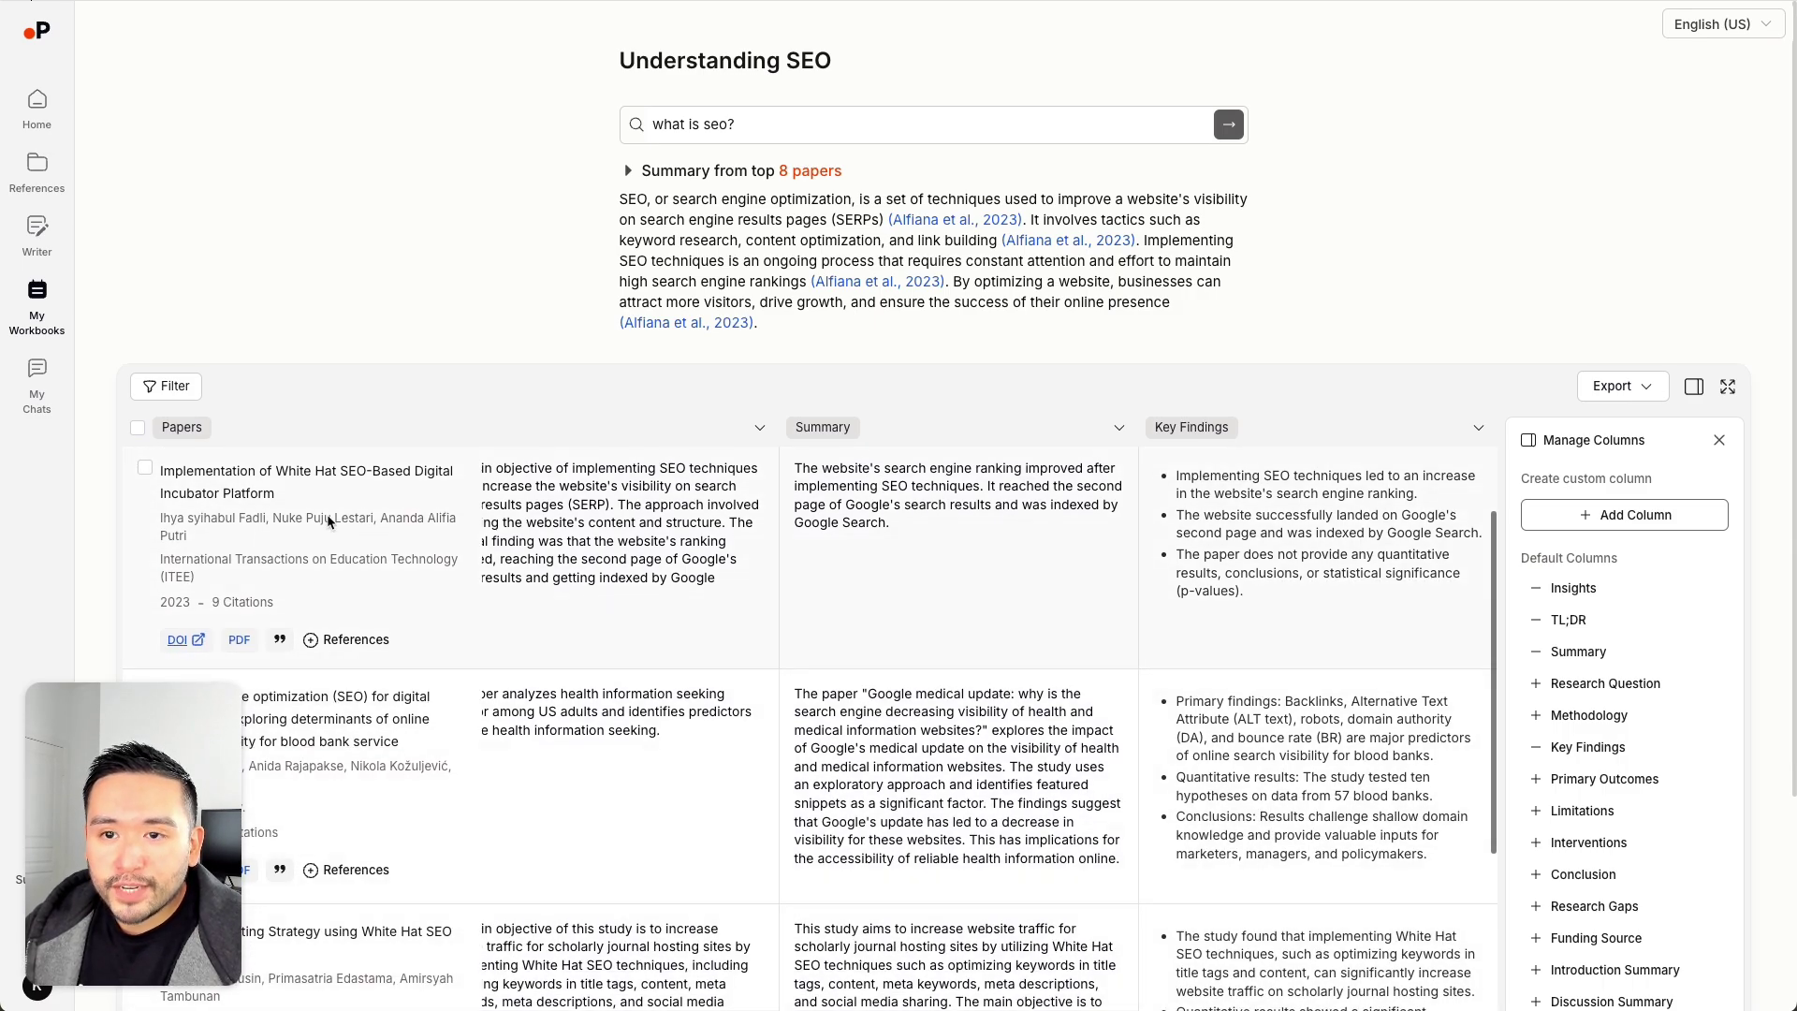
scroll(937, 582, up, 3)
scroll(874, 593, down, 10)
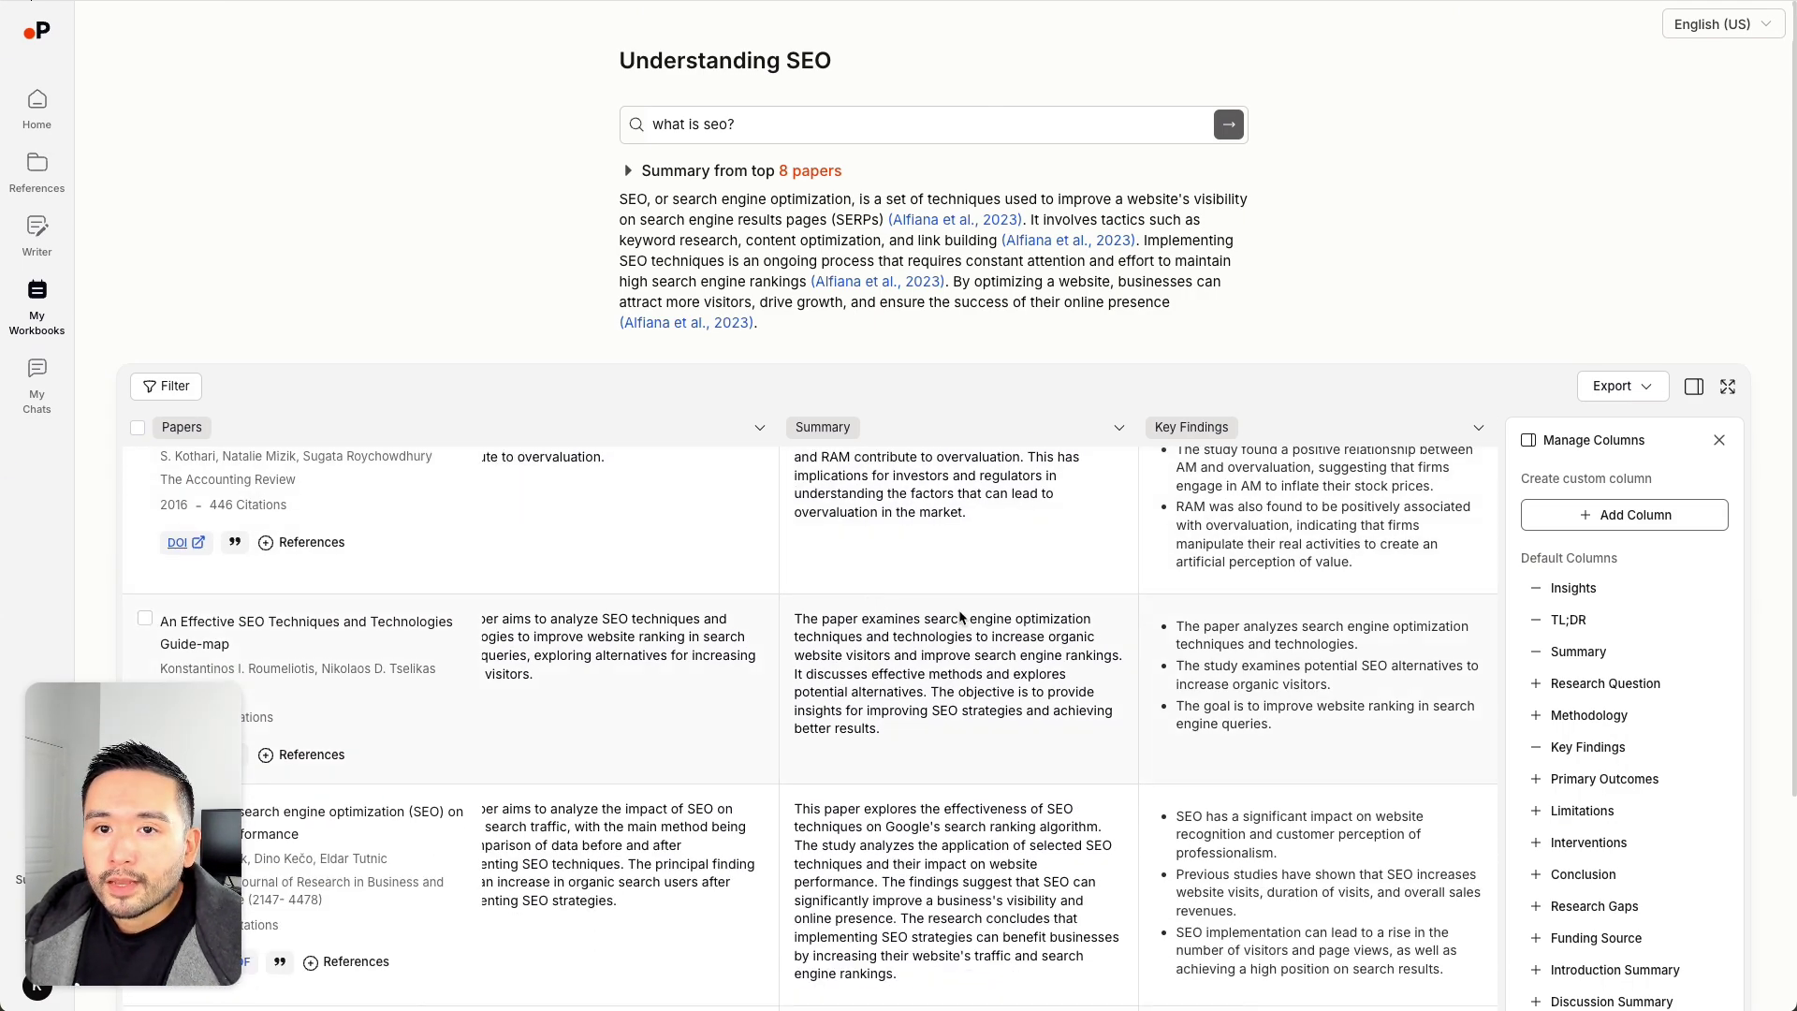
Step: Extract data from all nine SEJ Whitepapers papers chosen from My References
click(37, 300)
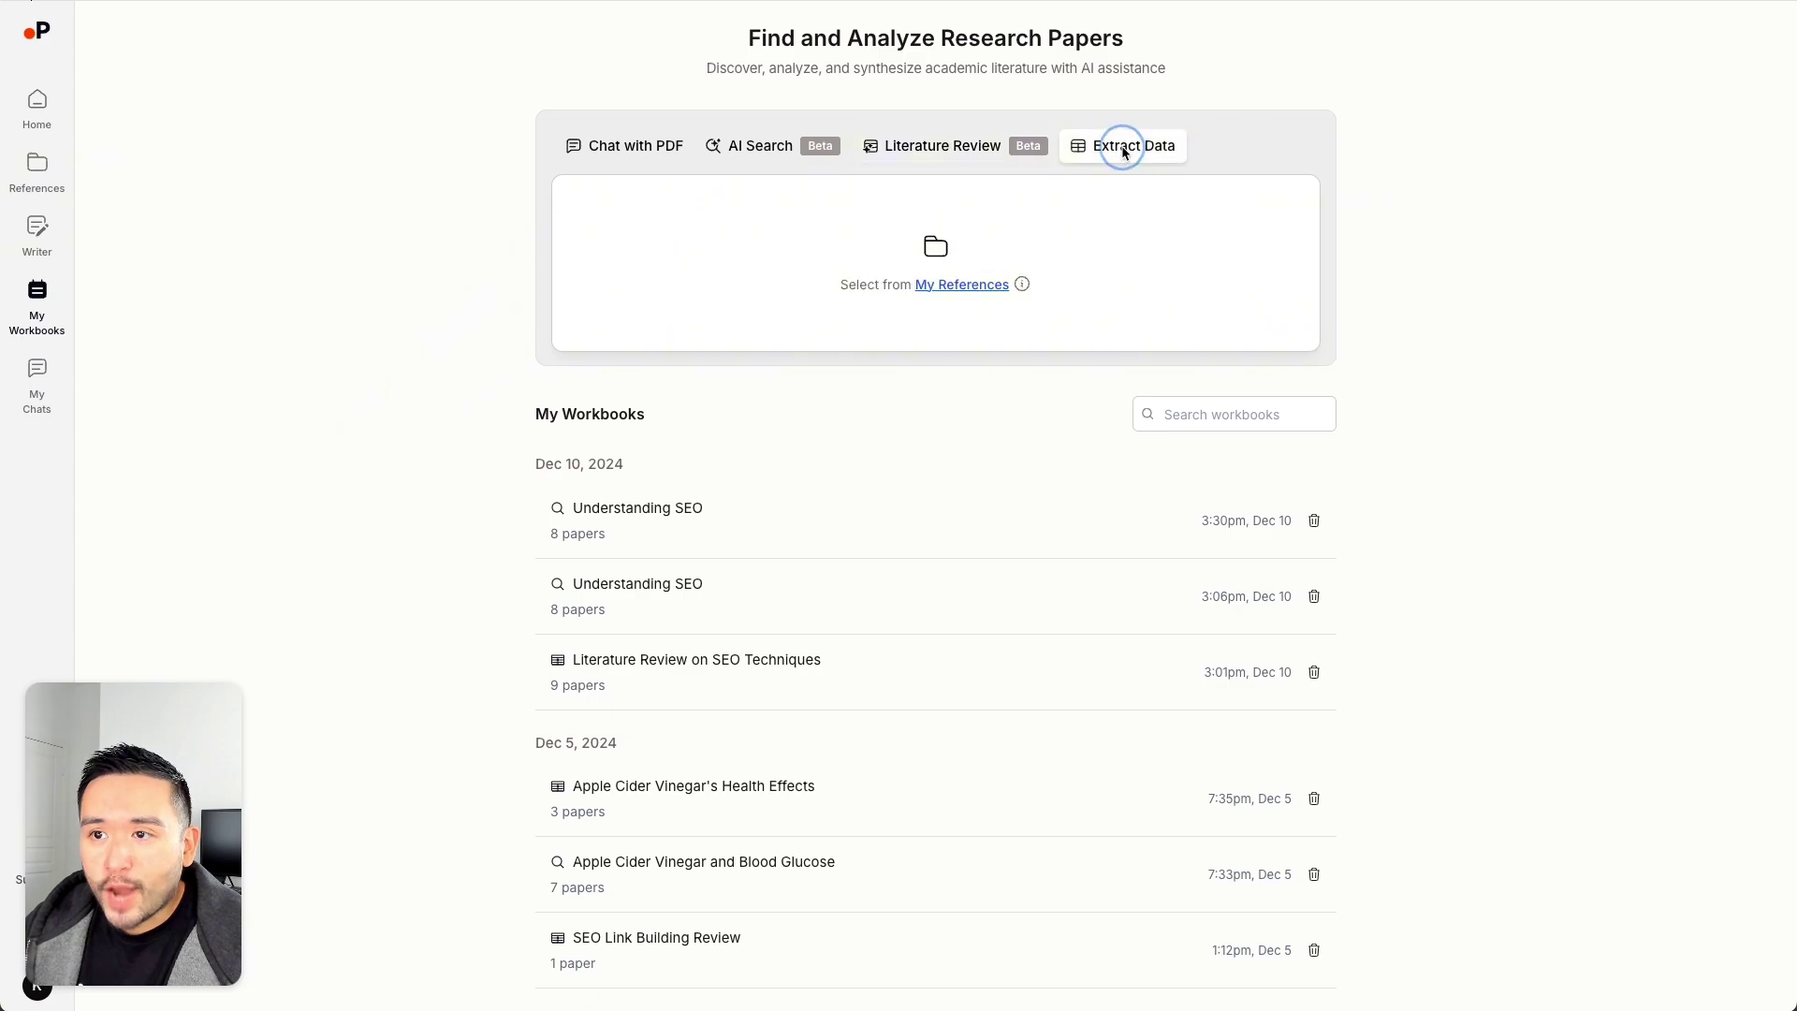
click(946, 286)
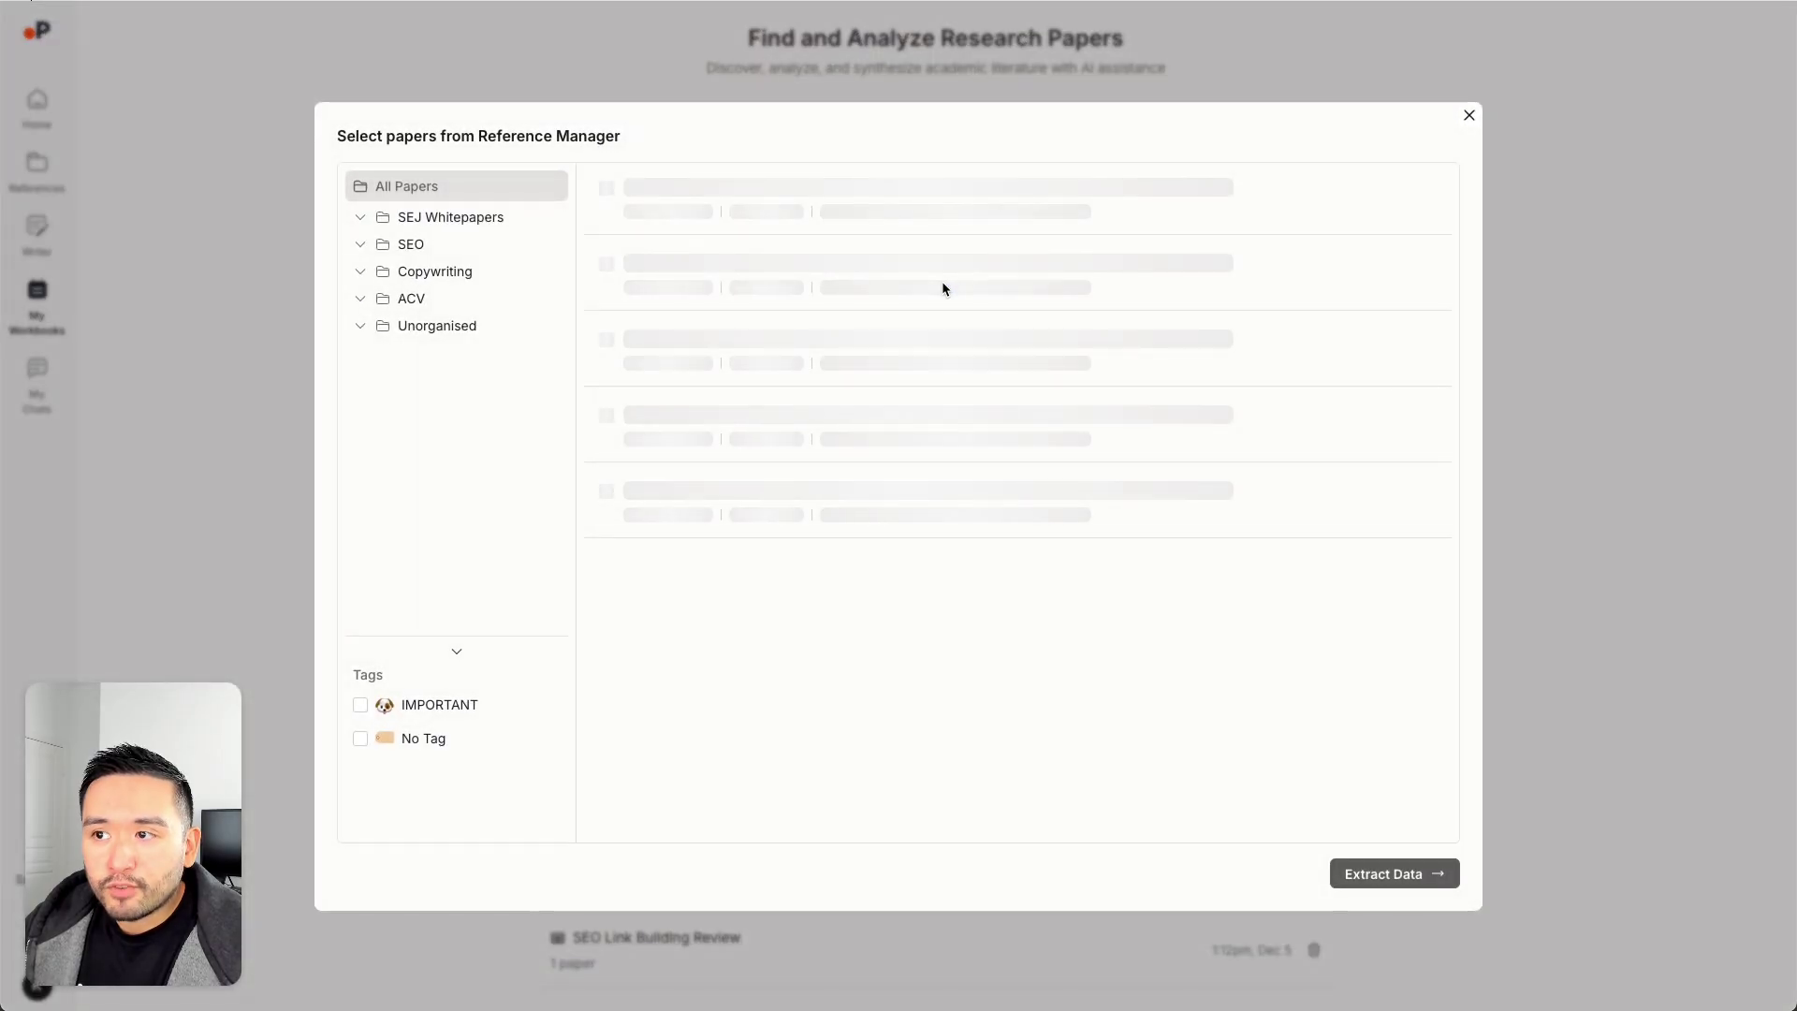
click(387, 220)
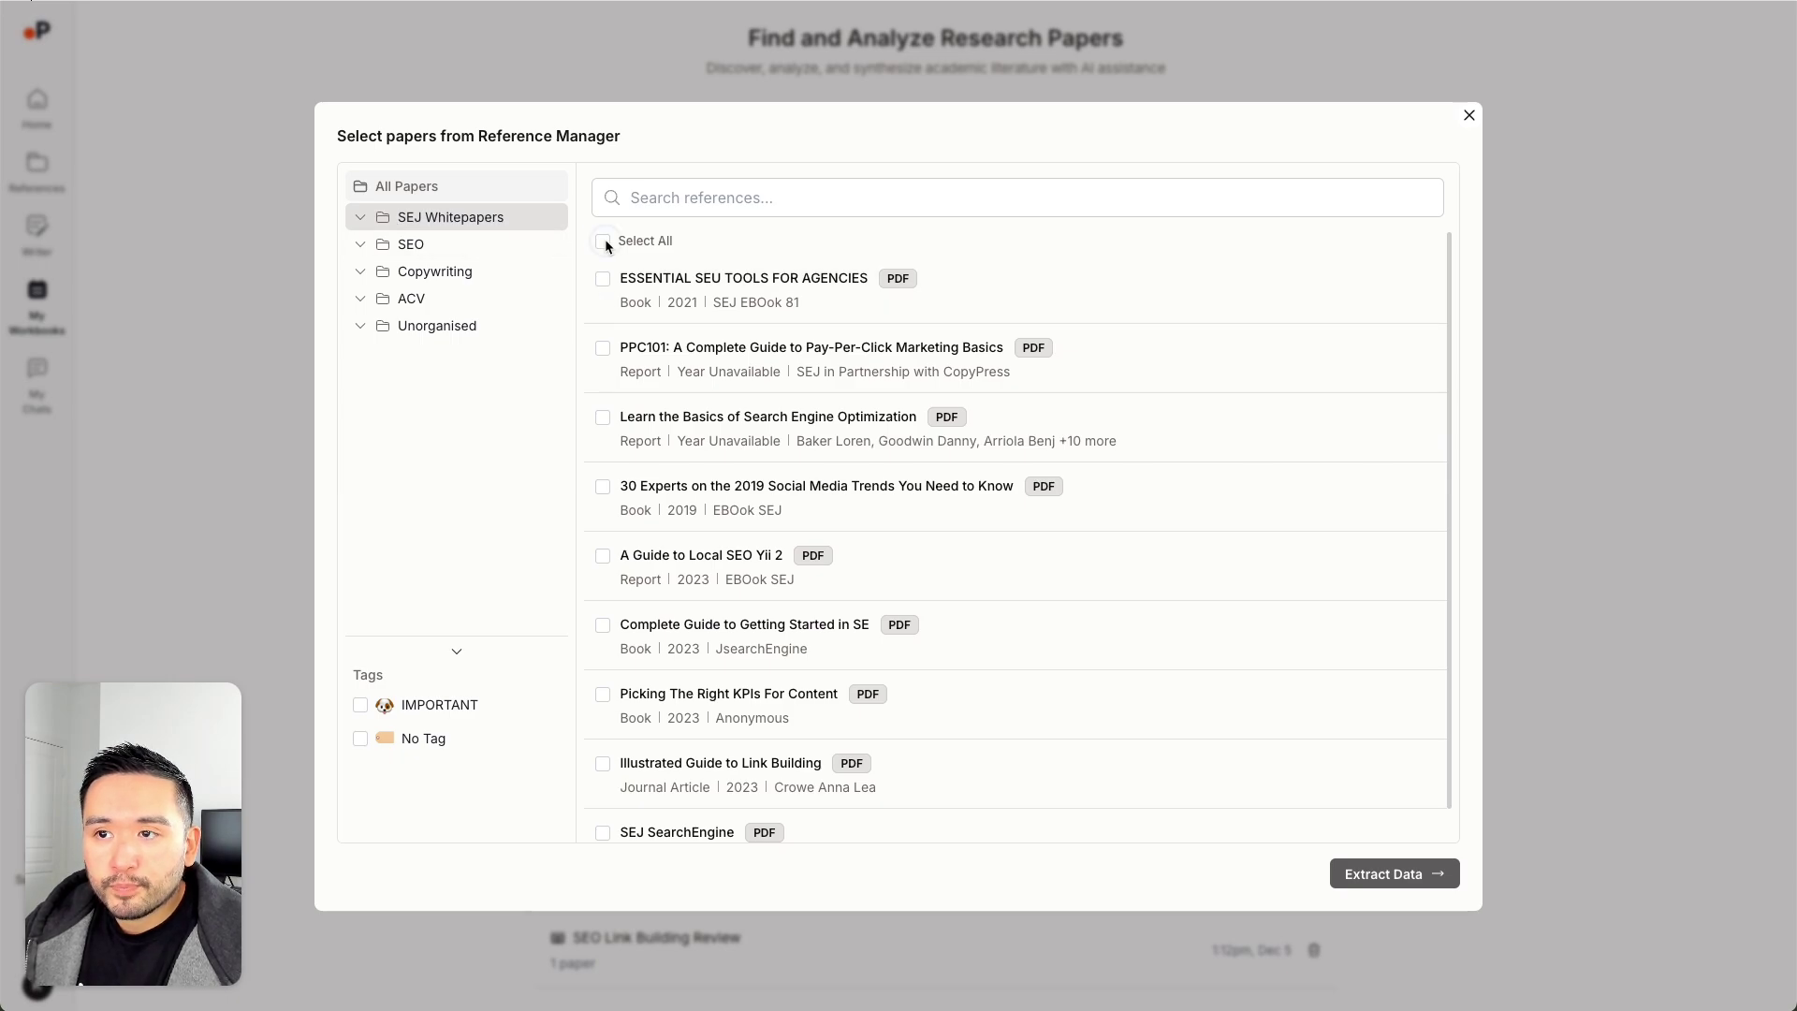
click(603, 242)
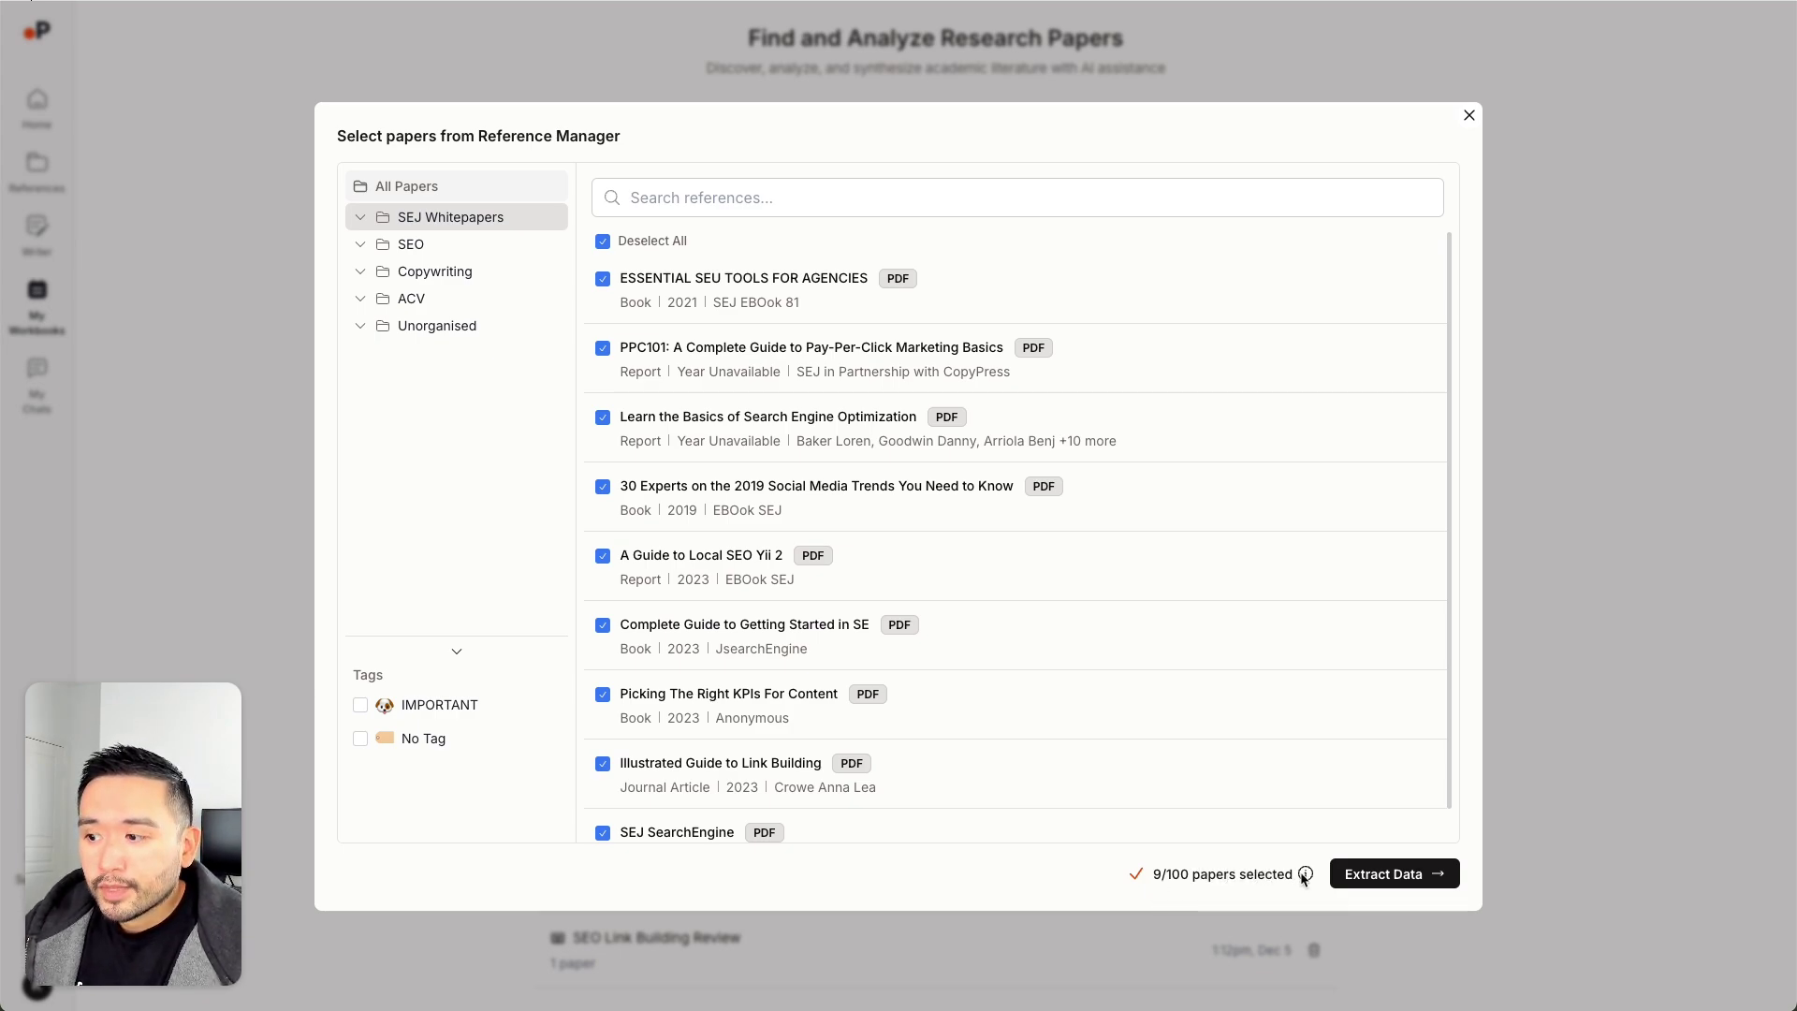
click(1371, 875)
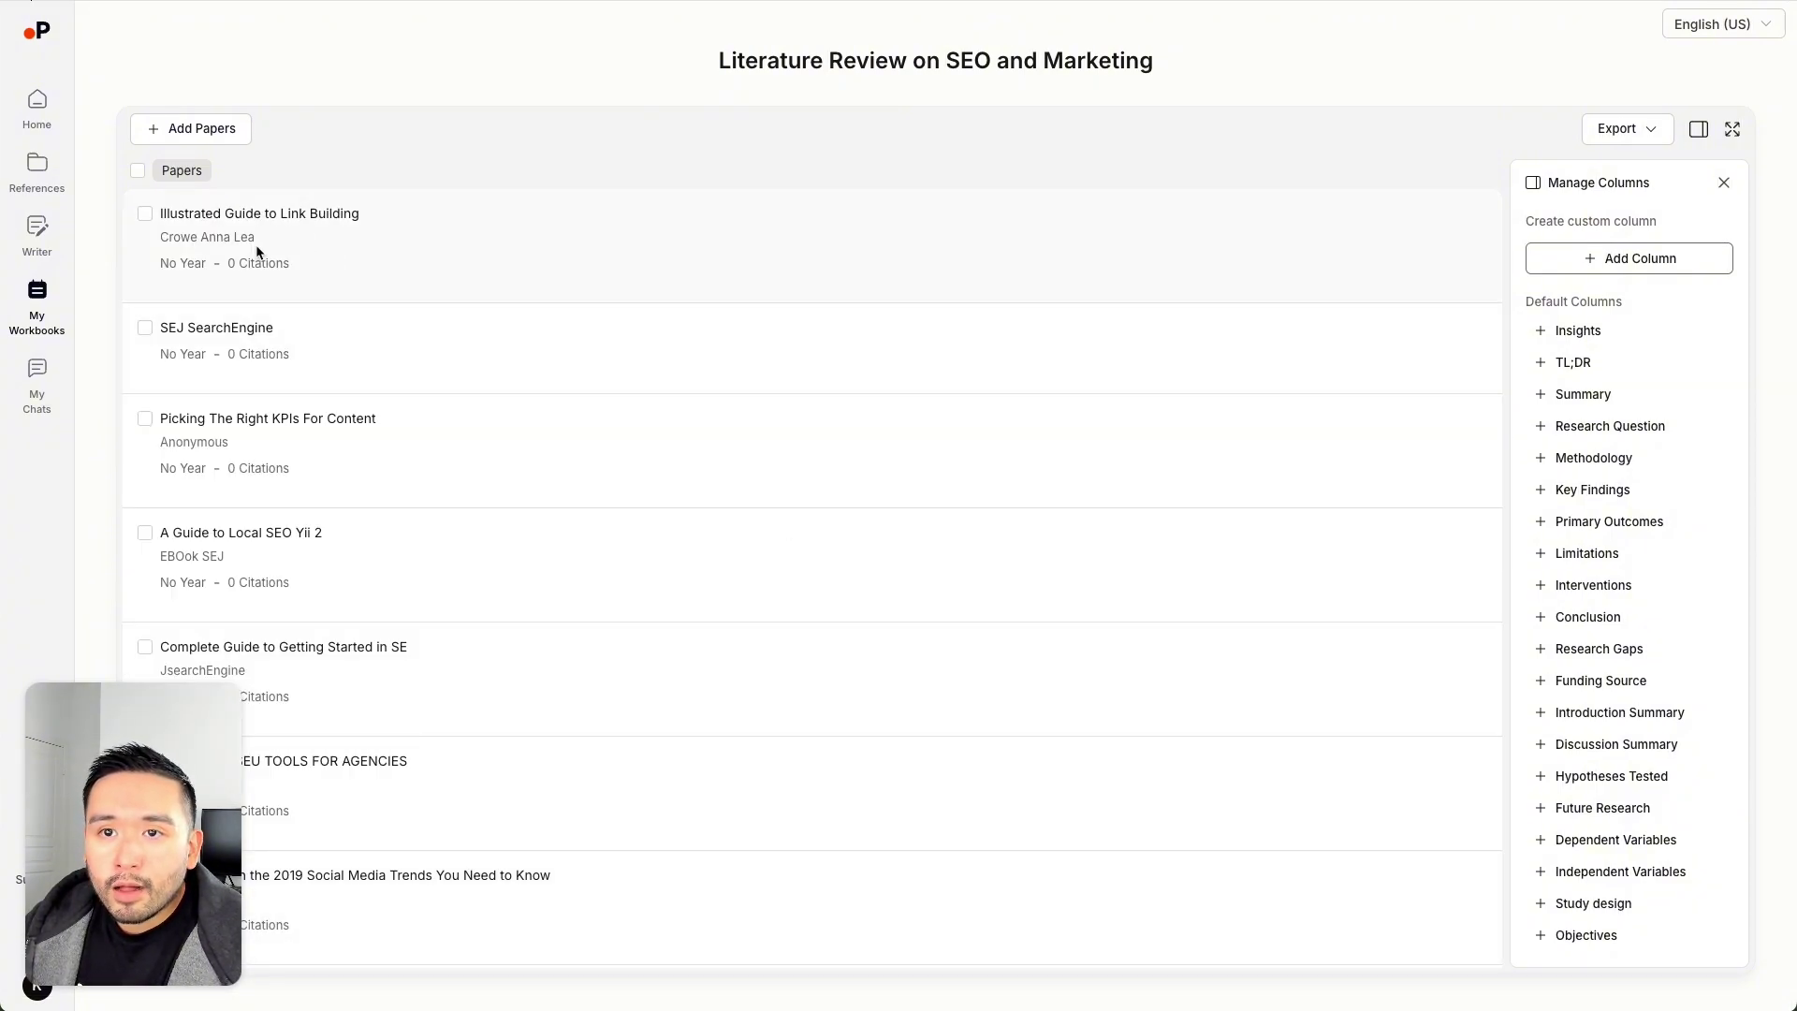
Step: Add Insights and Summary columns to the extracted table and scroll through it
click(1576, 335)
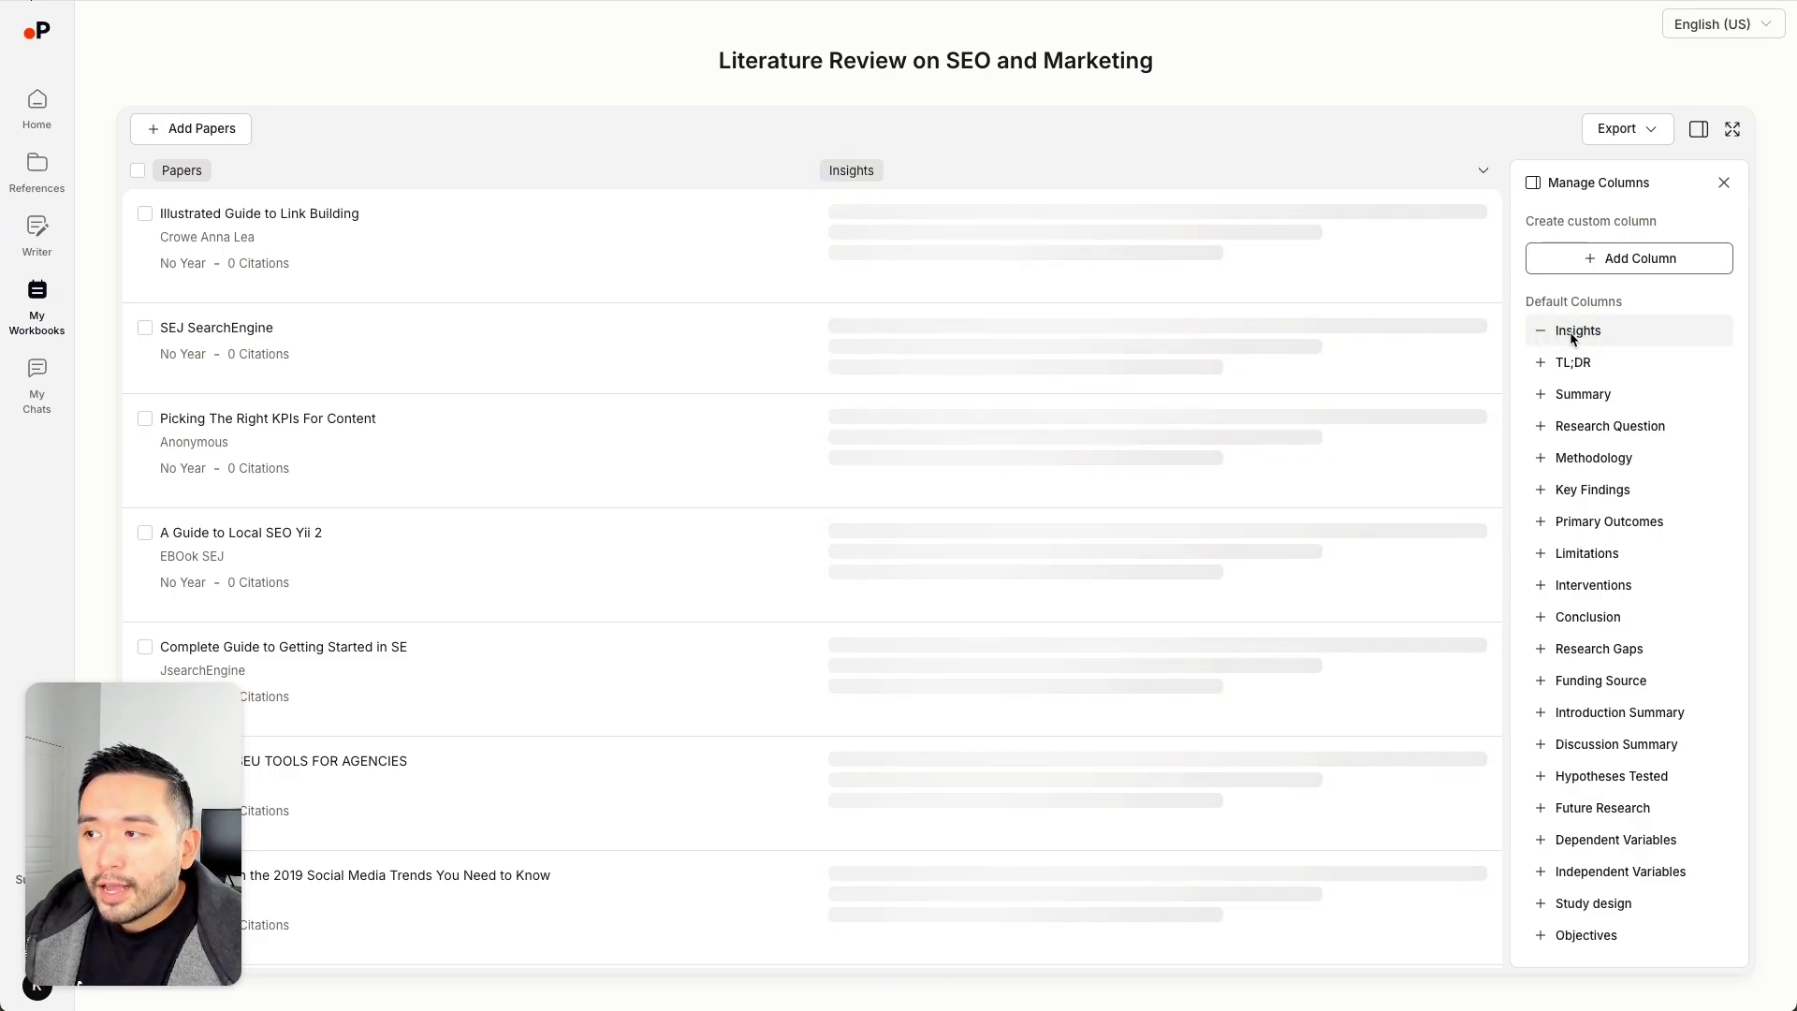
click(1586, 395)
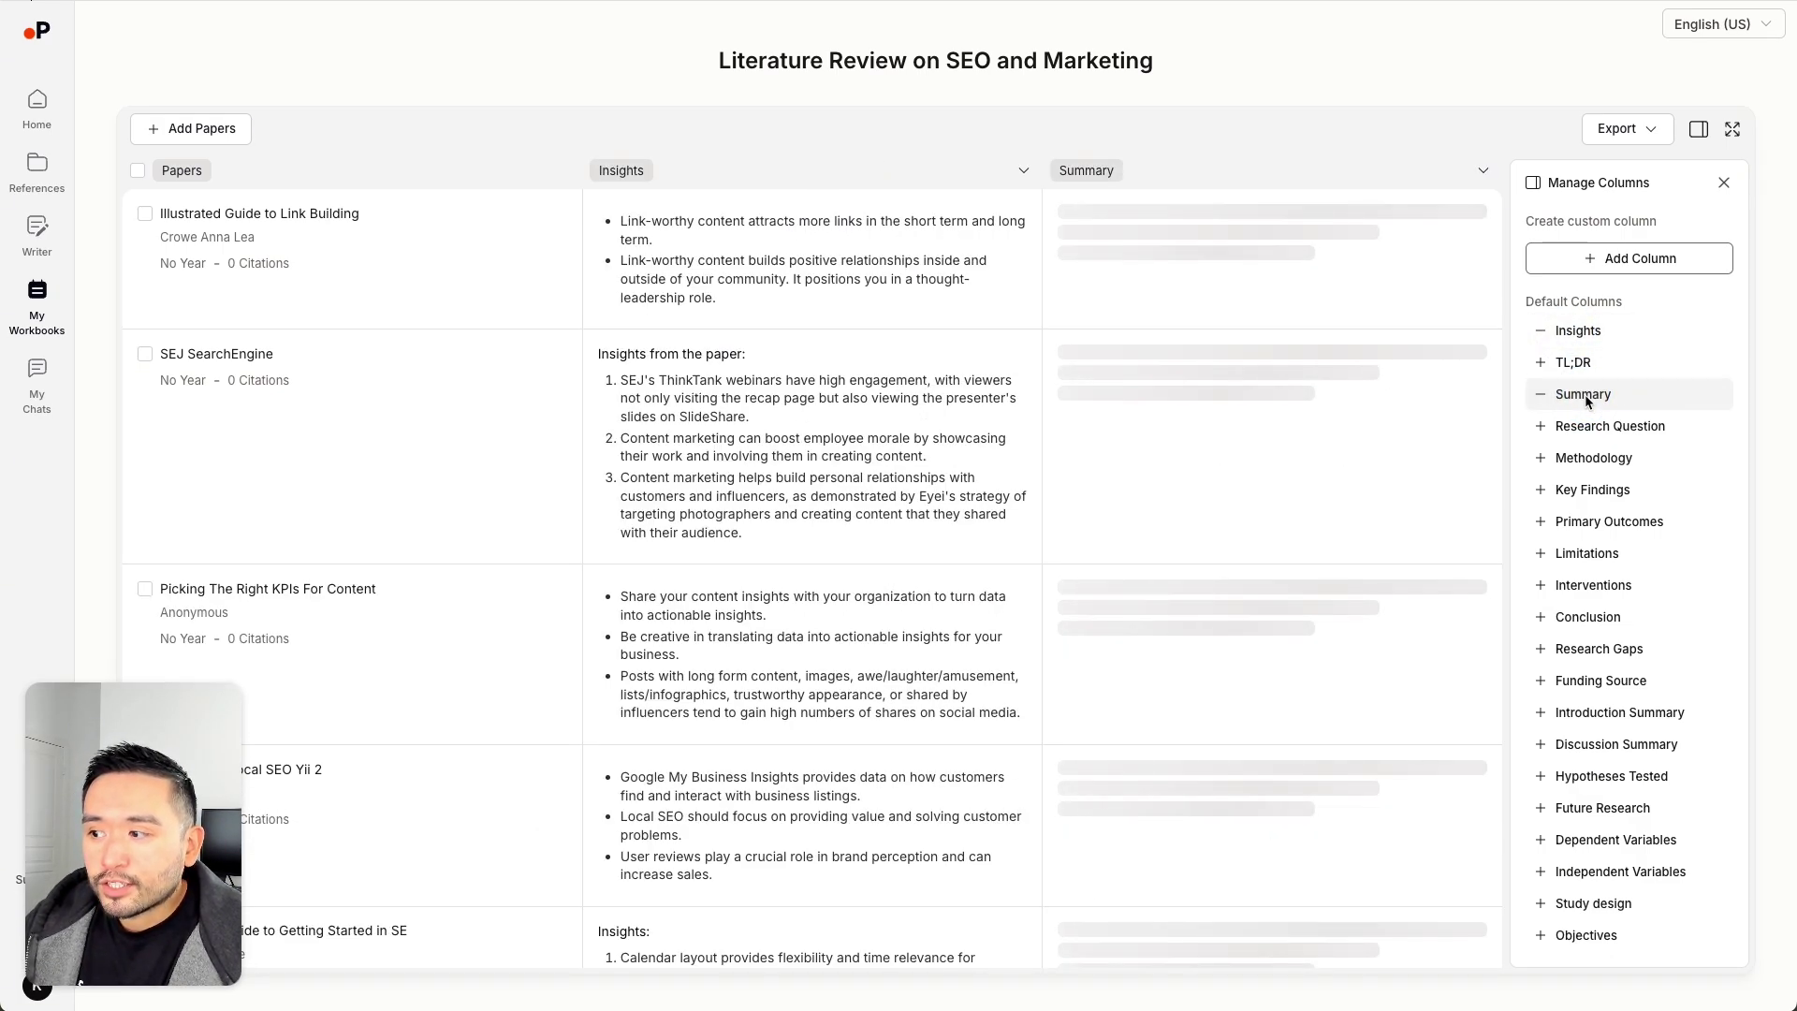
scroll(968, 324, down, 1)
scroll(1017, 334, up, 1)
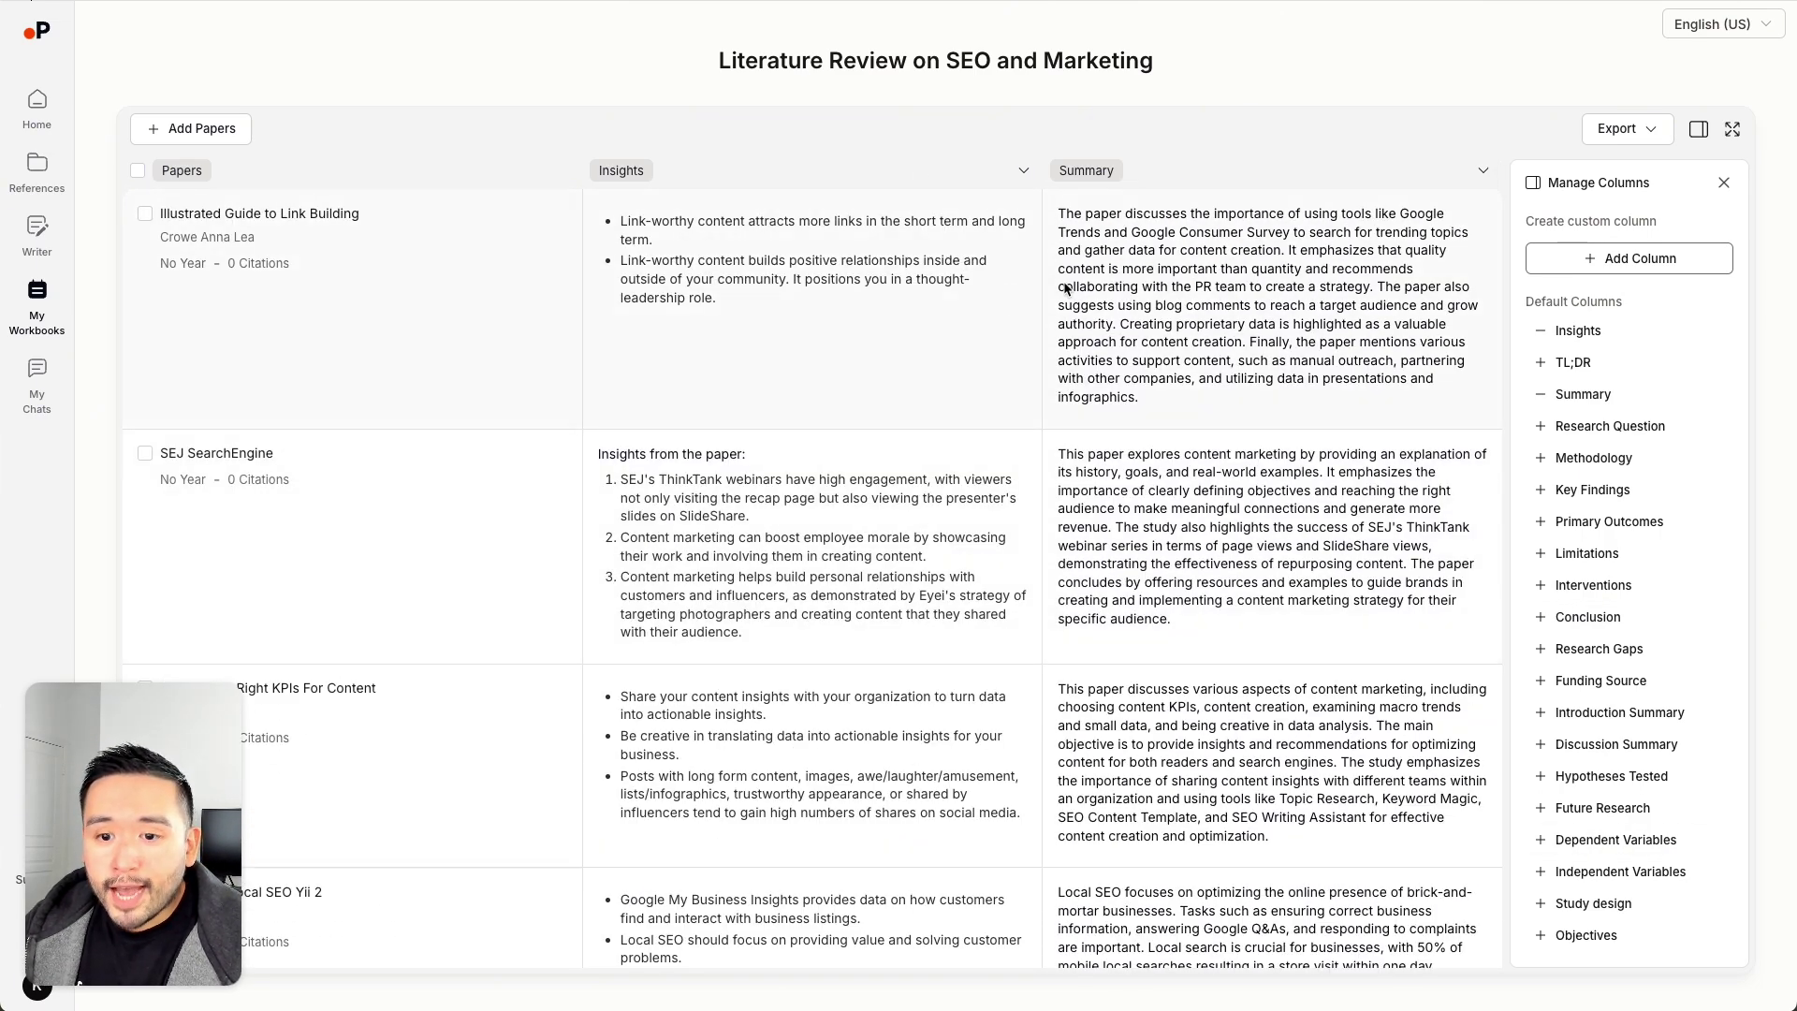
scroll(365, 296, down, 1)
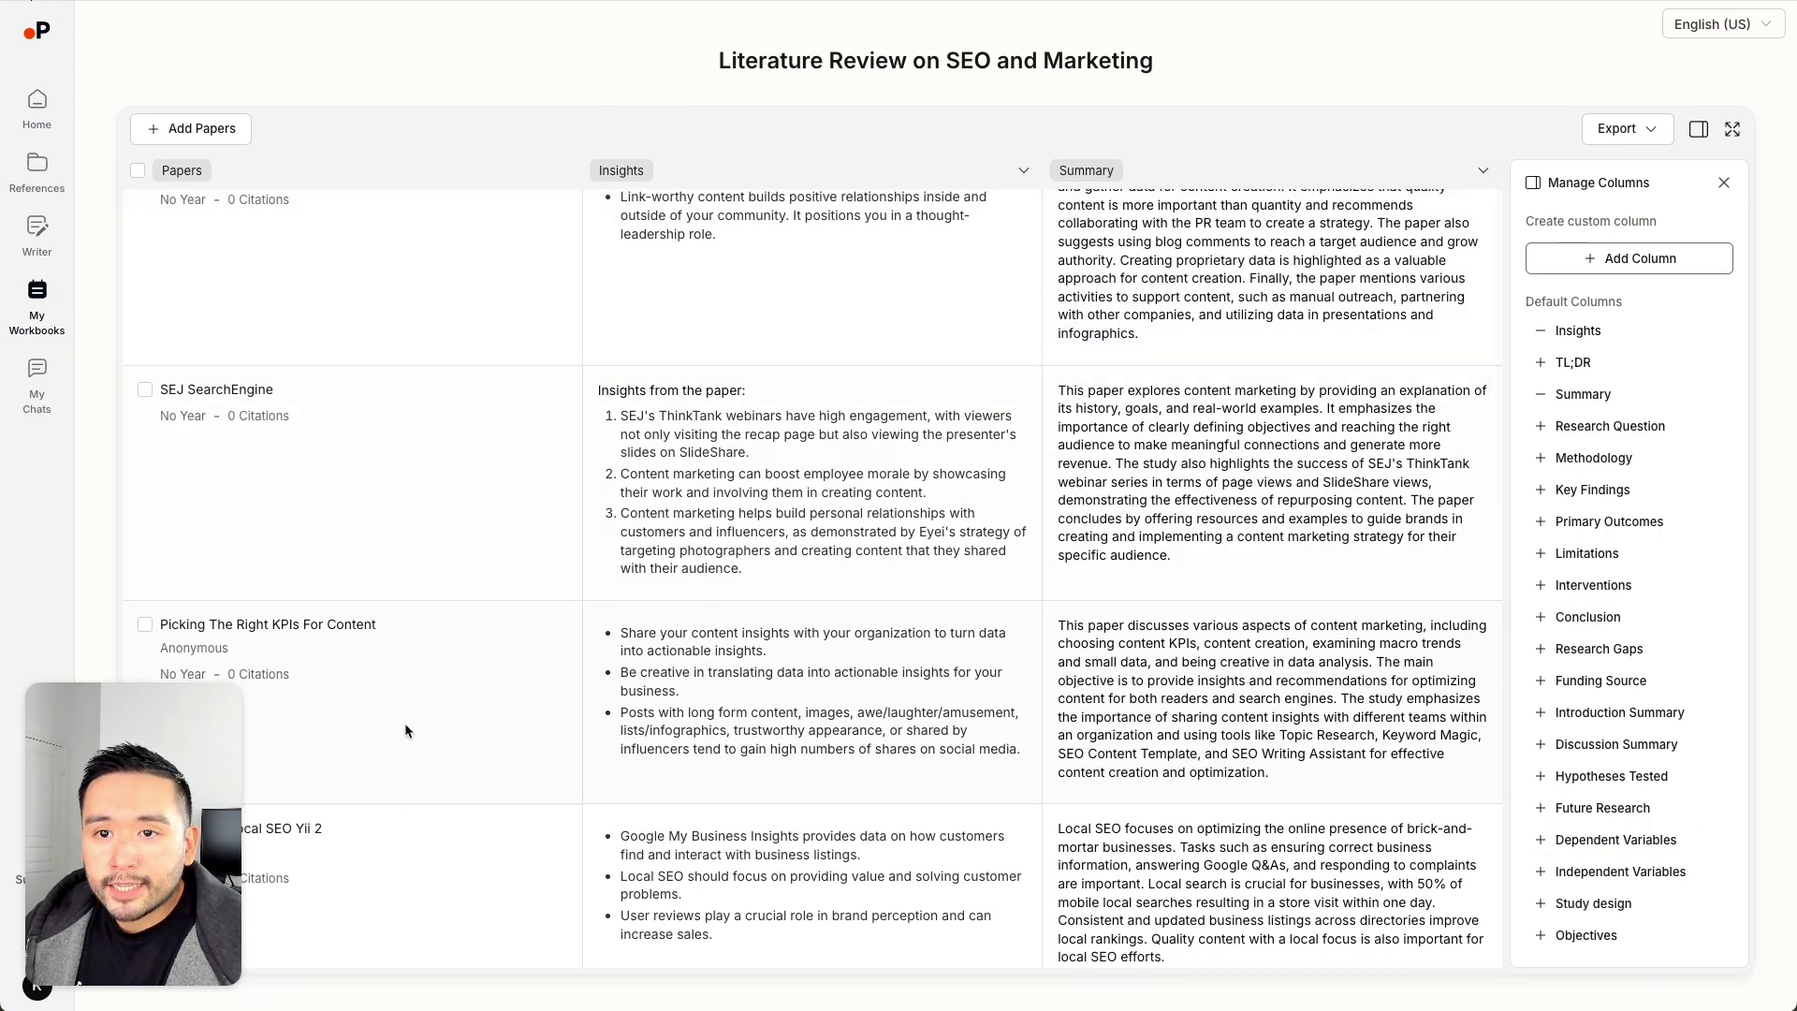
scroll(1158, 344, up, 1)
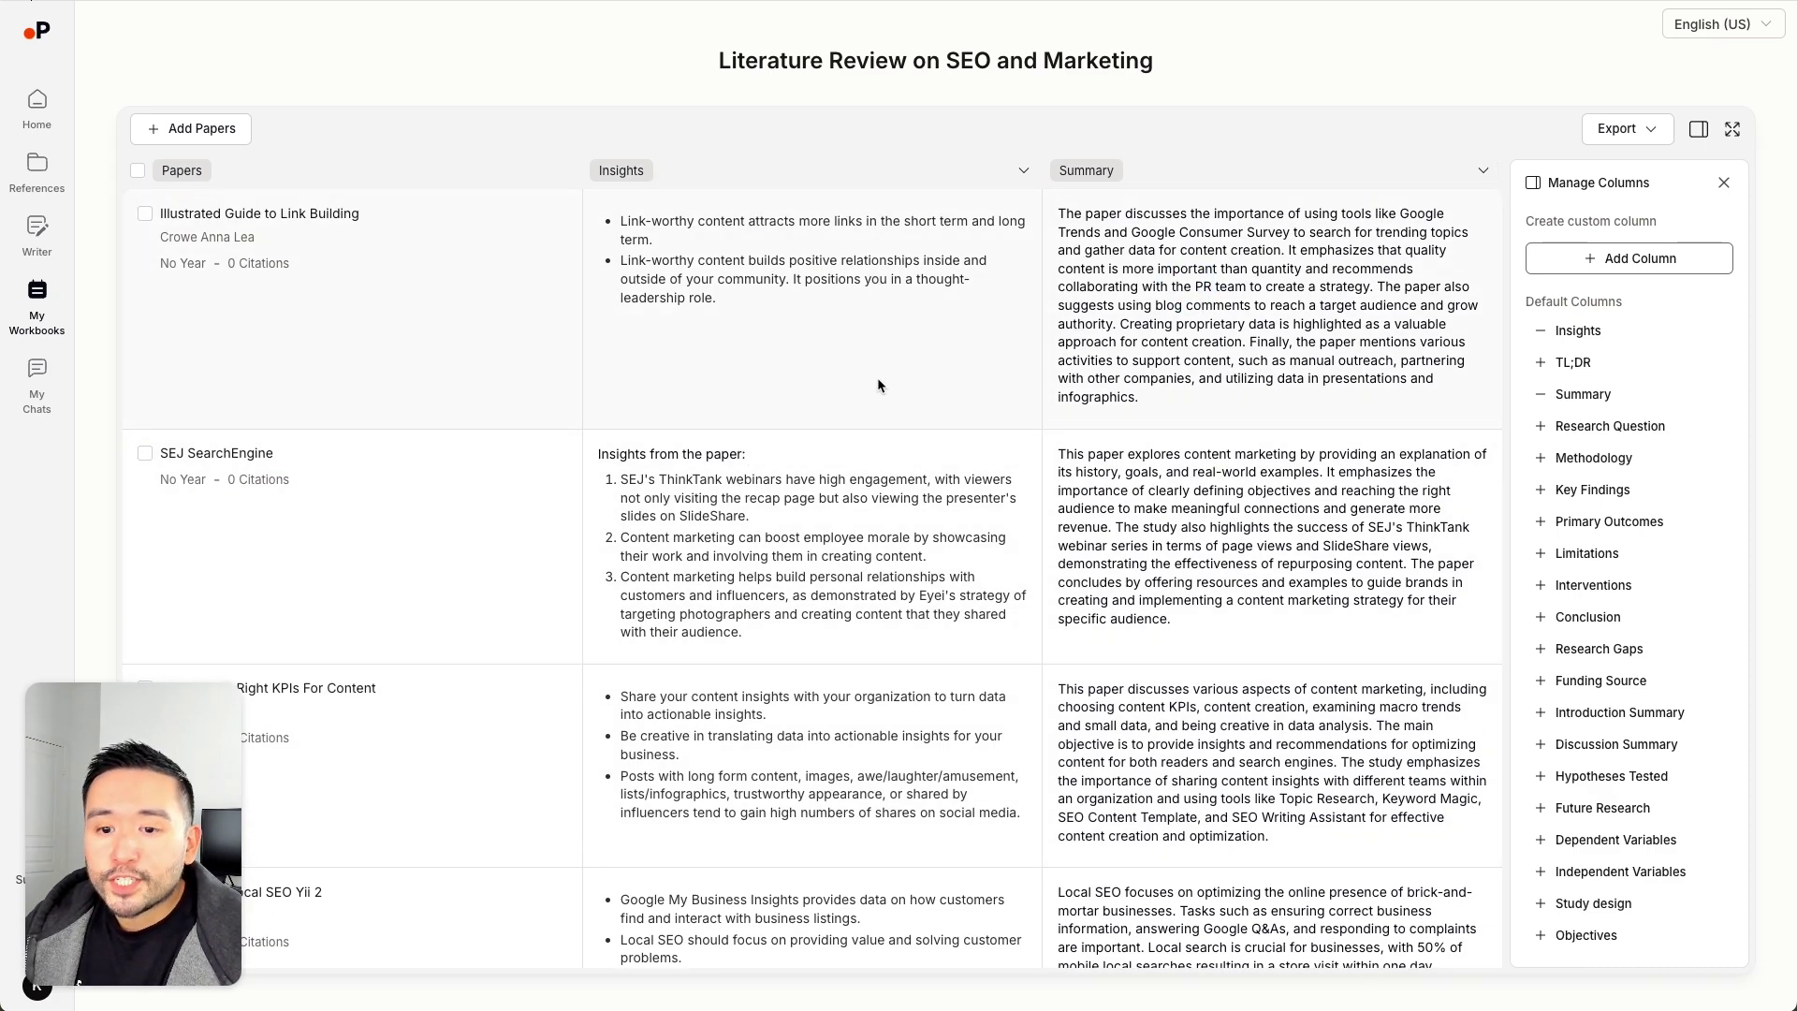
Step: Open Writer and begin a New Document to bring up the Create New Document dialog
click(31, 237)
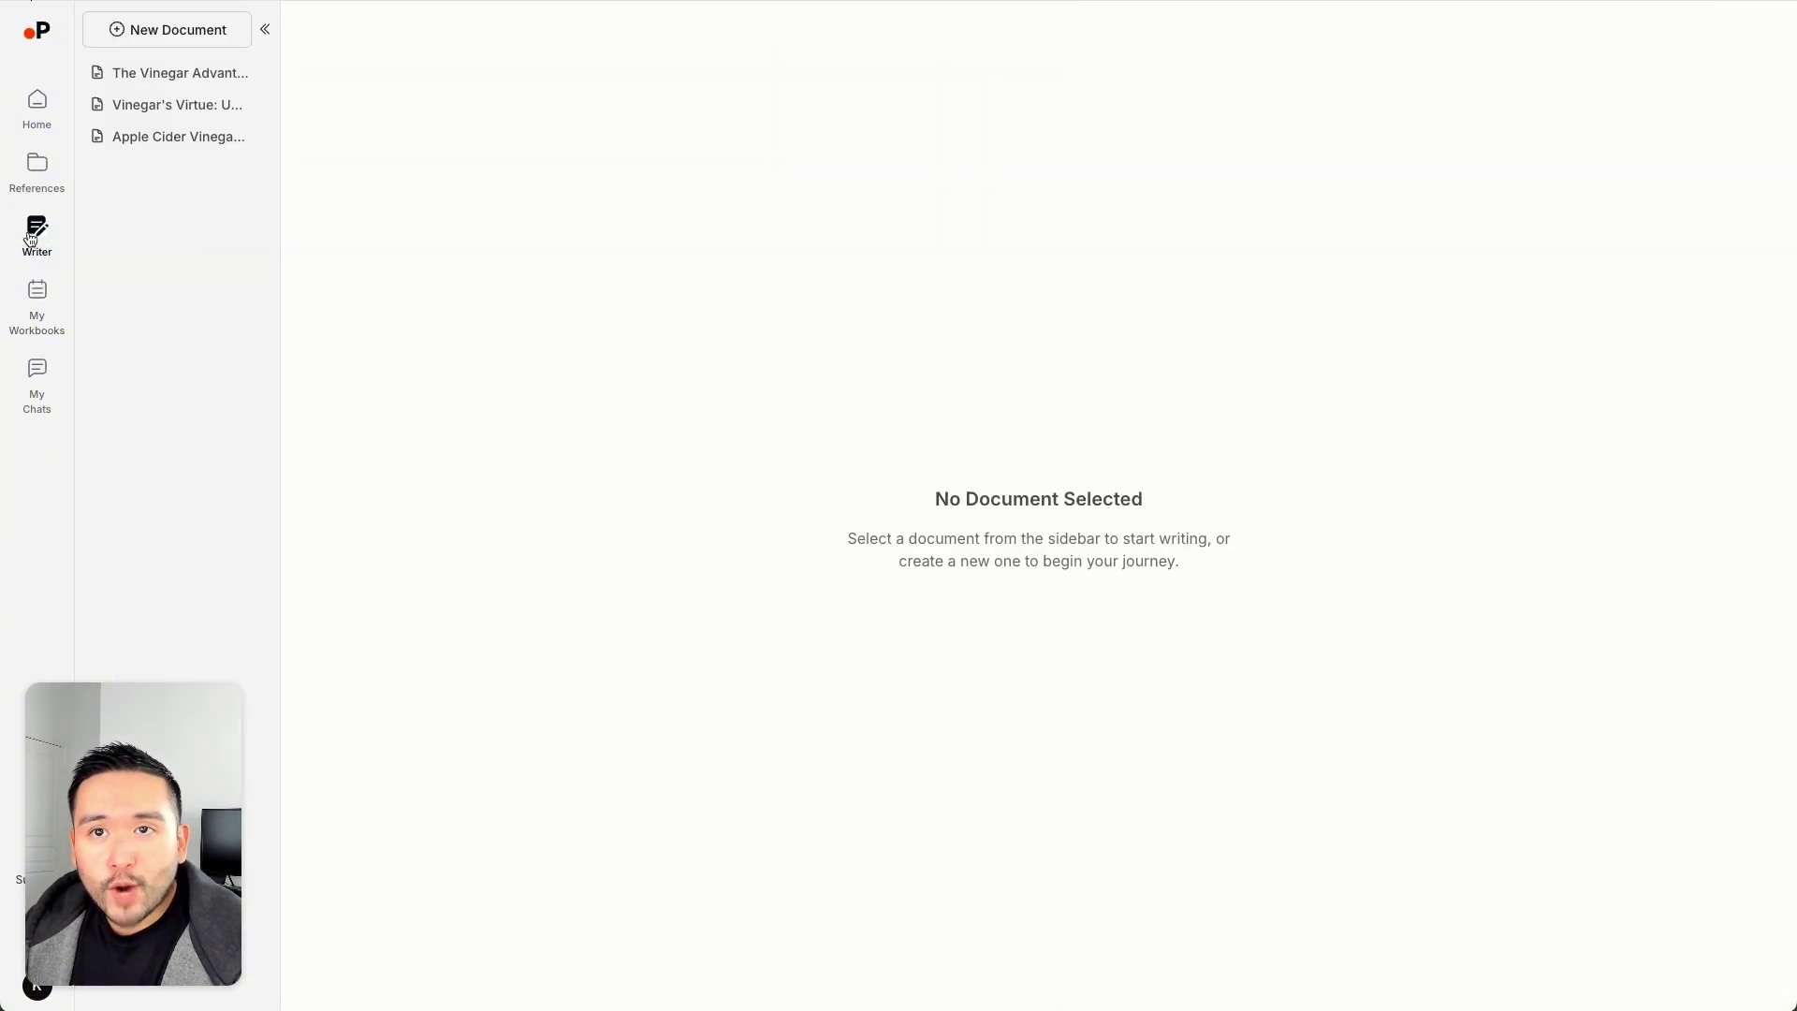
click(205, 28)
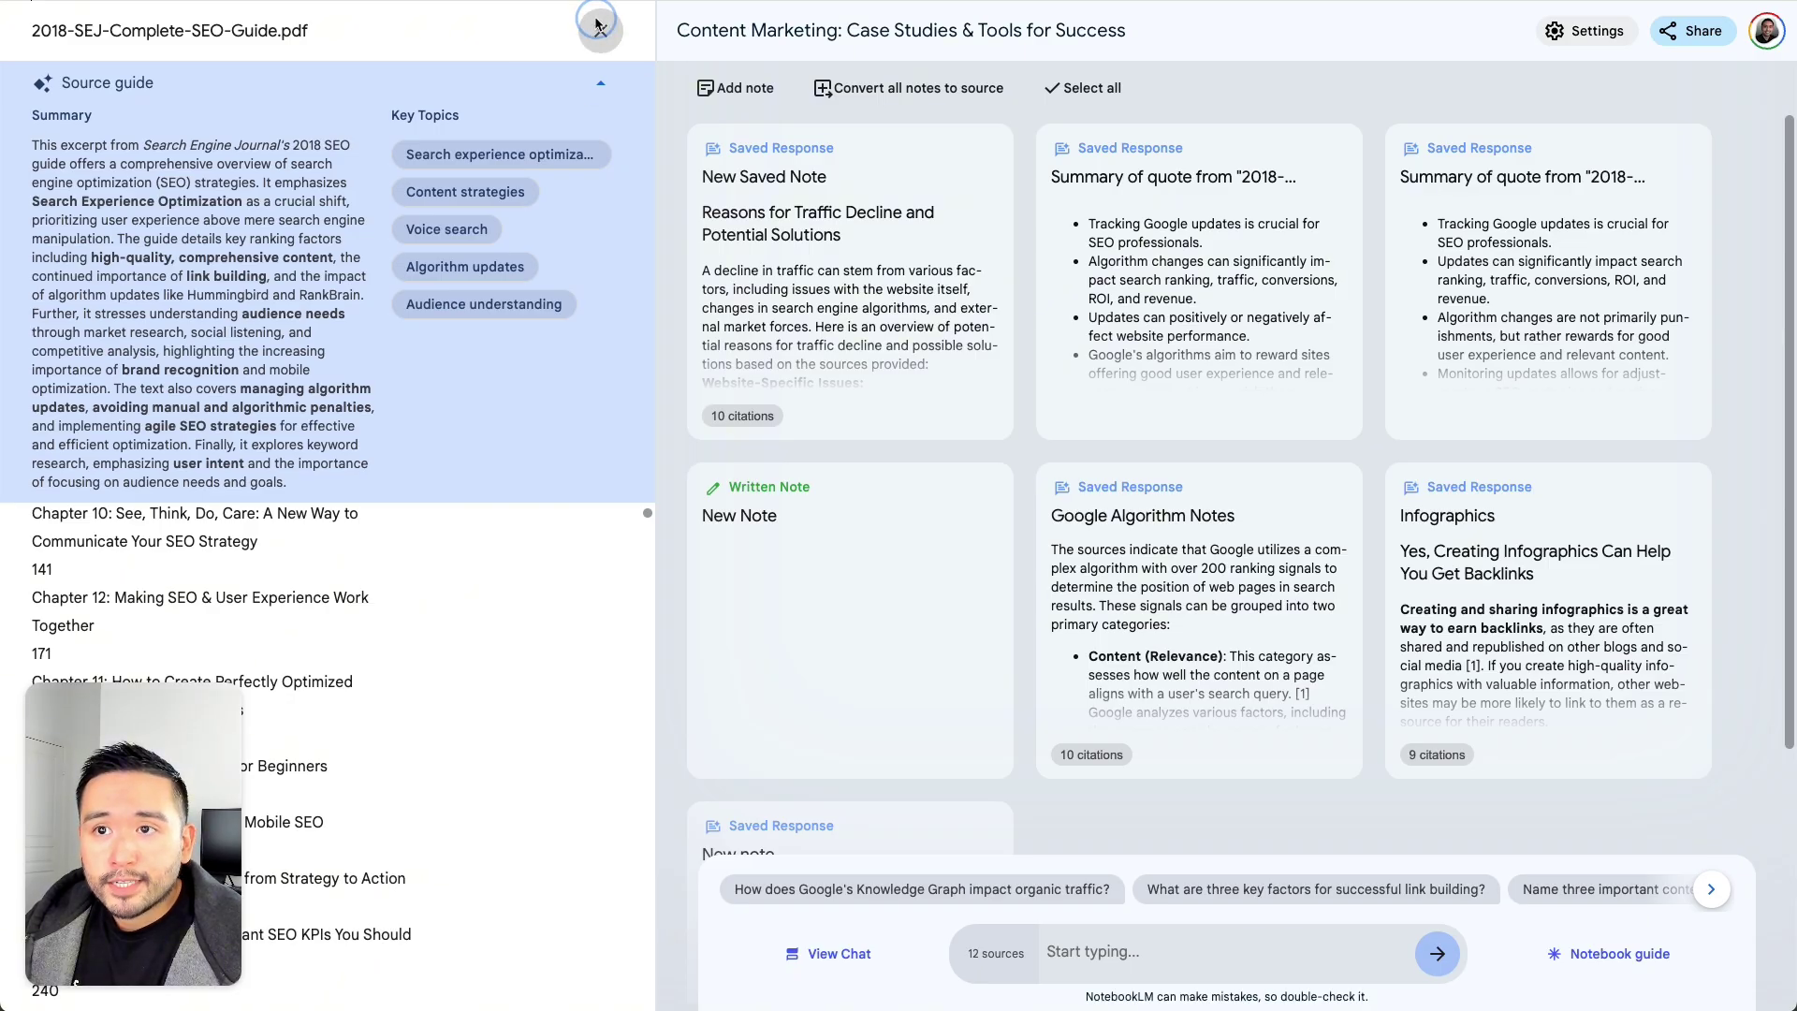
click(601, 31)
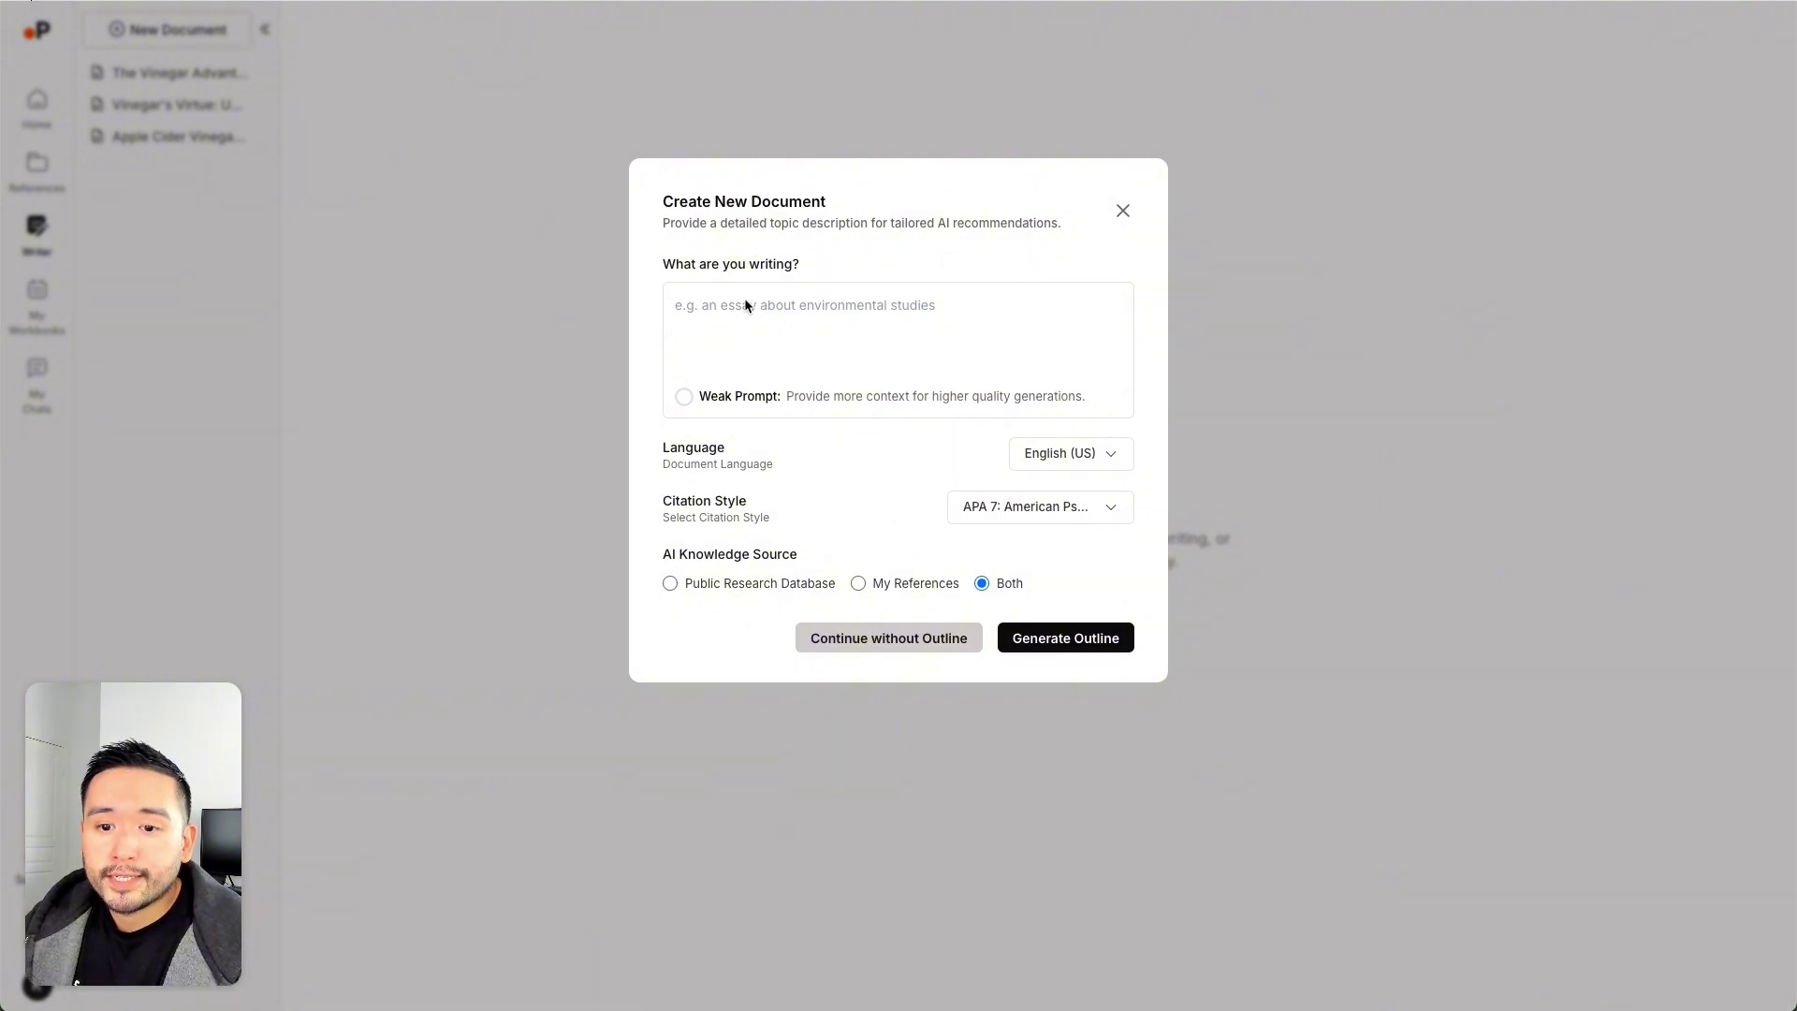
Step: Enter the topic 'how to do SEO for a local business if you have a tight budget'
click(713, 308)
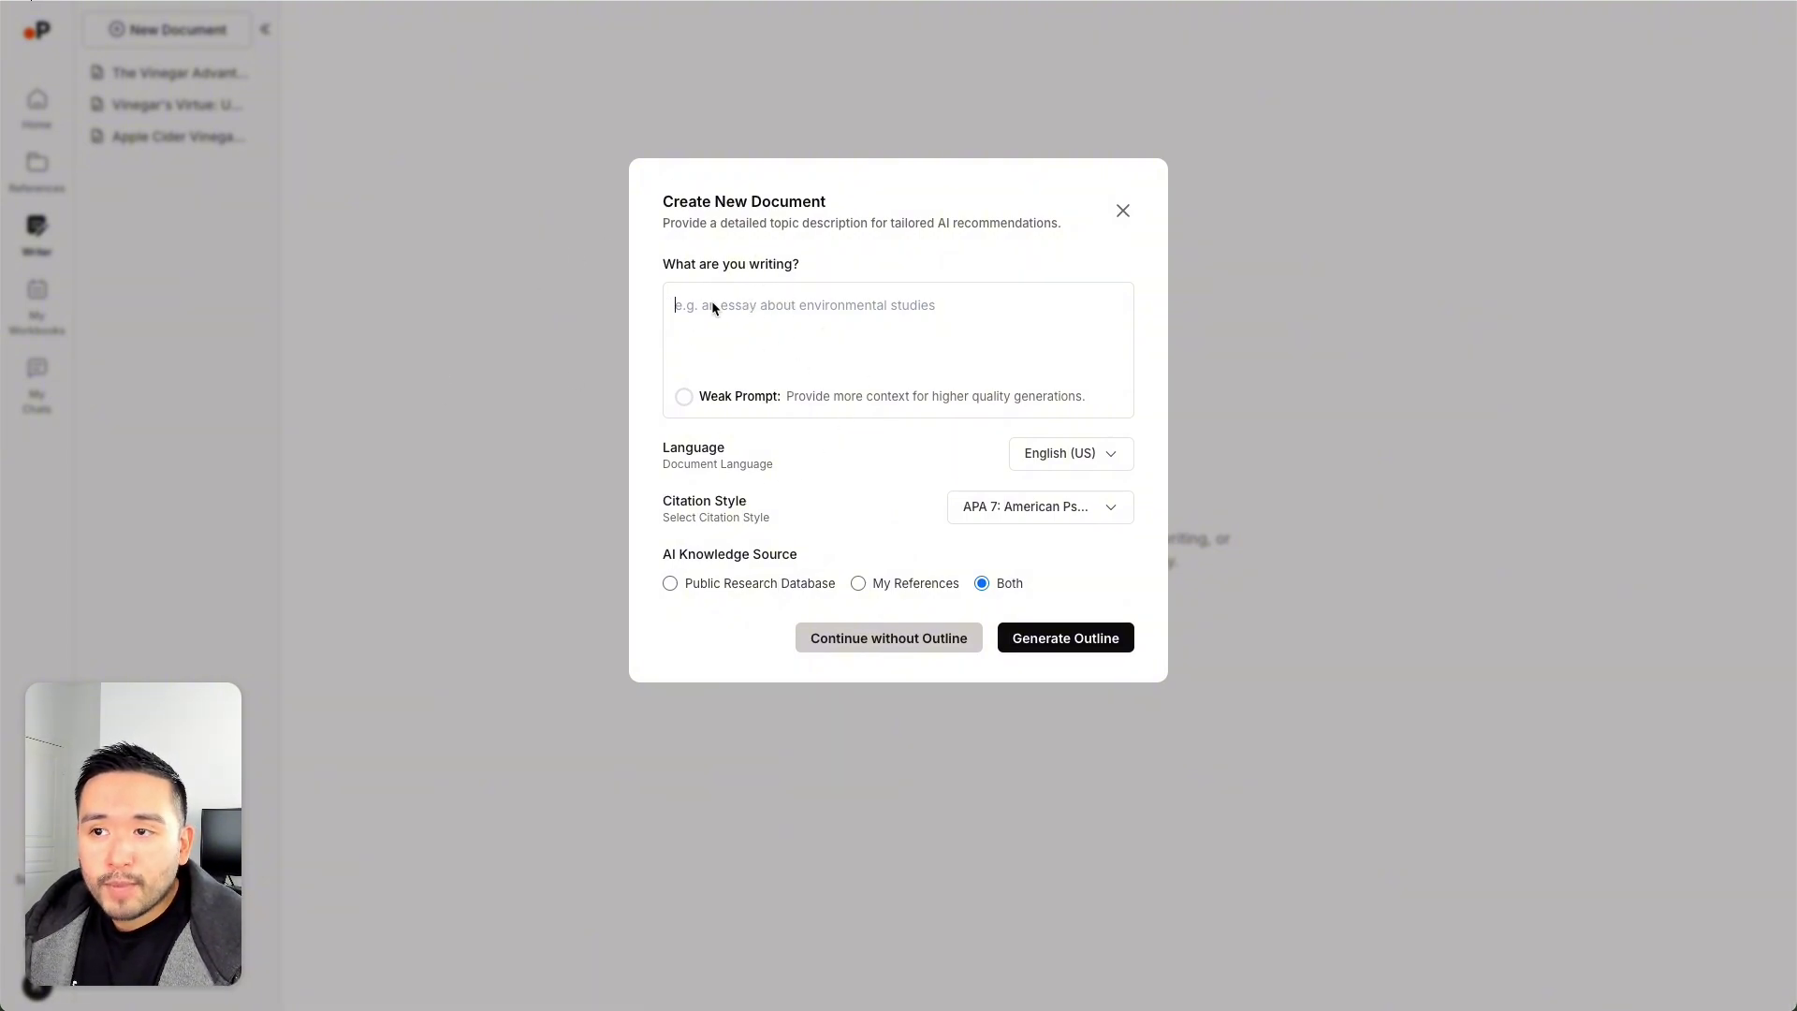
text(how to do SEO for a local business if you have a tight budget)
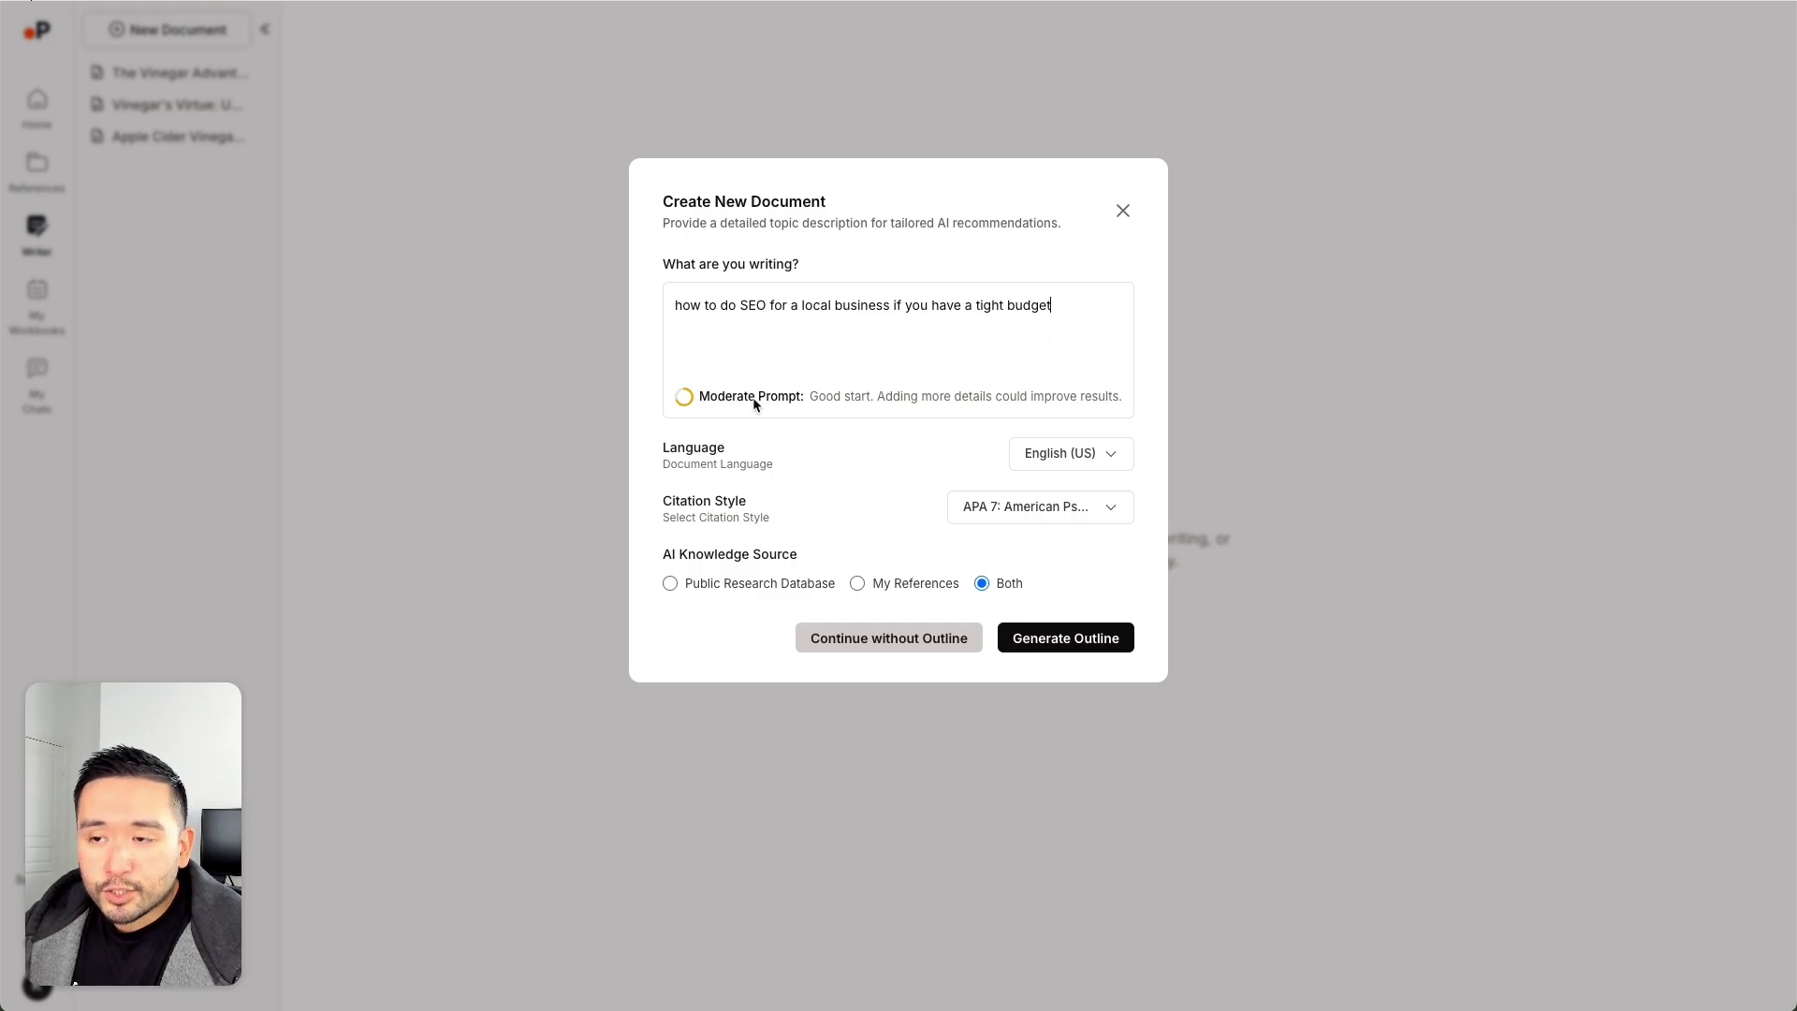
drag(698, 397, 1115, 393)
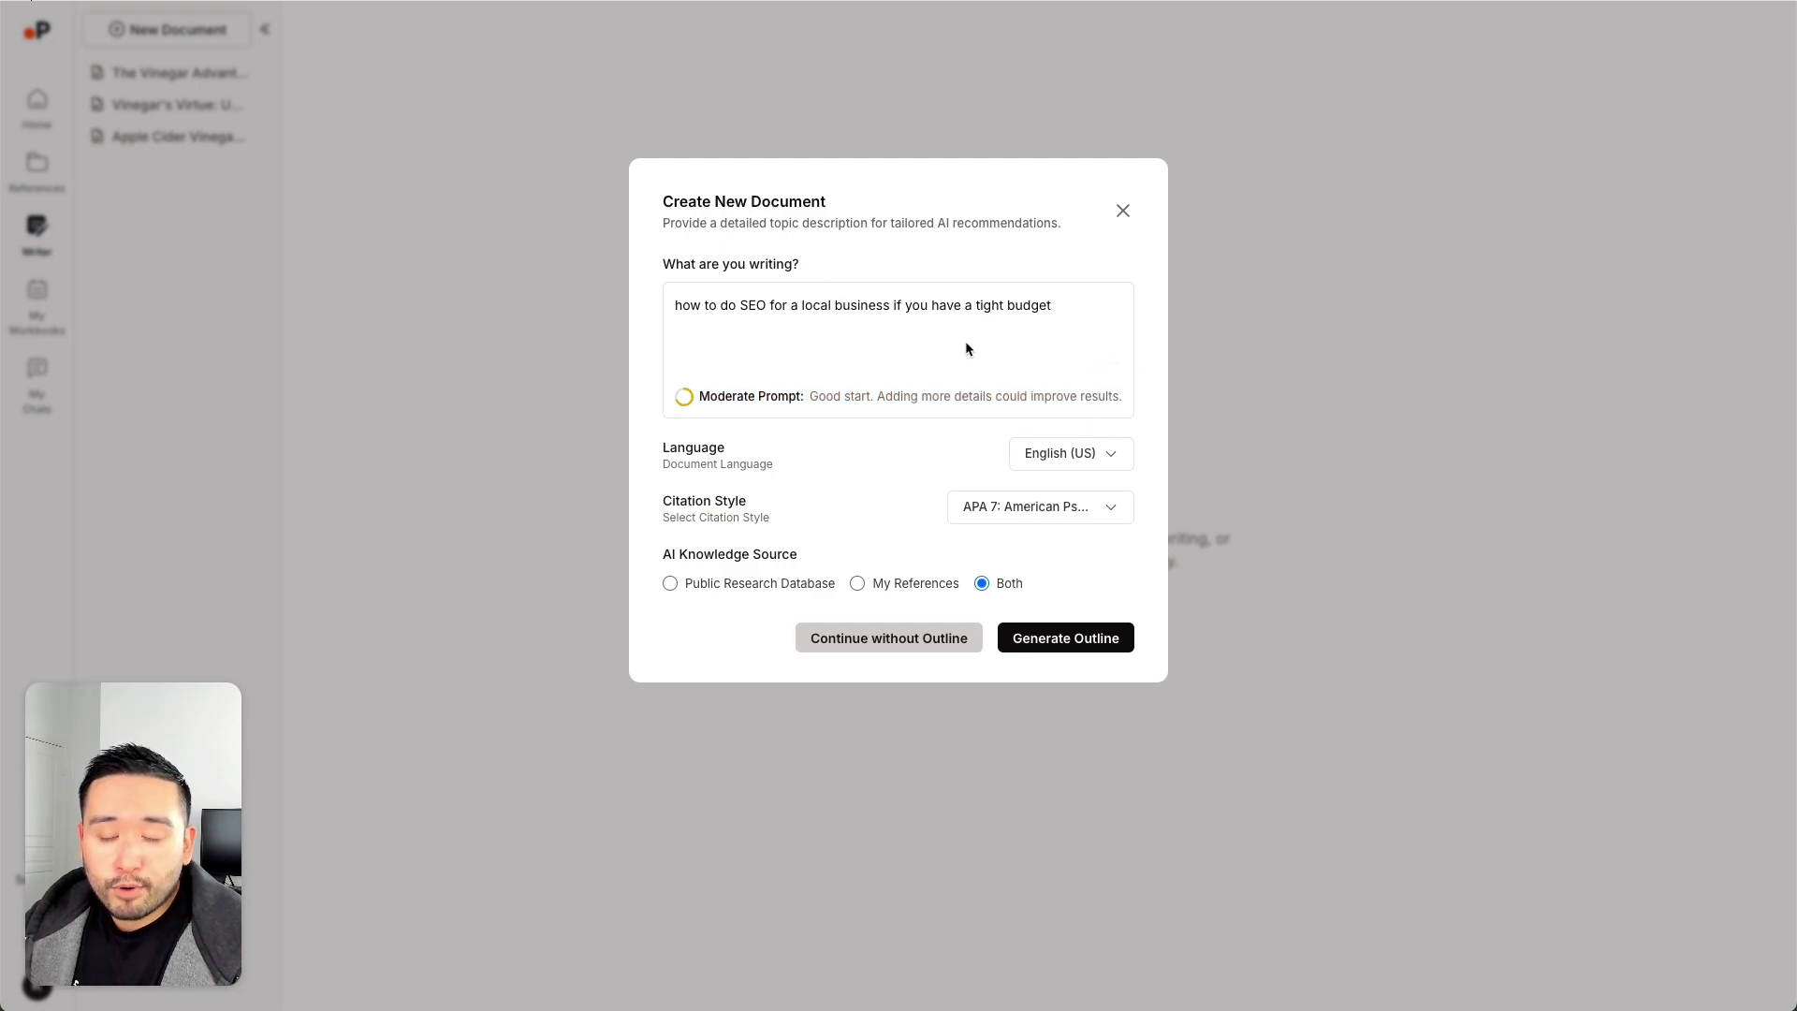
Step: Keep English (US) and APA 7 citations with Both knowledge sources, then generate the outline
click(1075, 456)
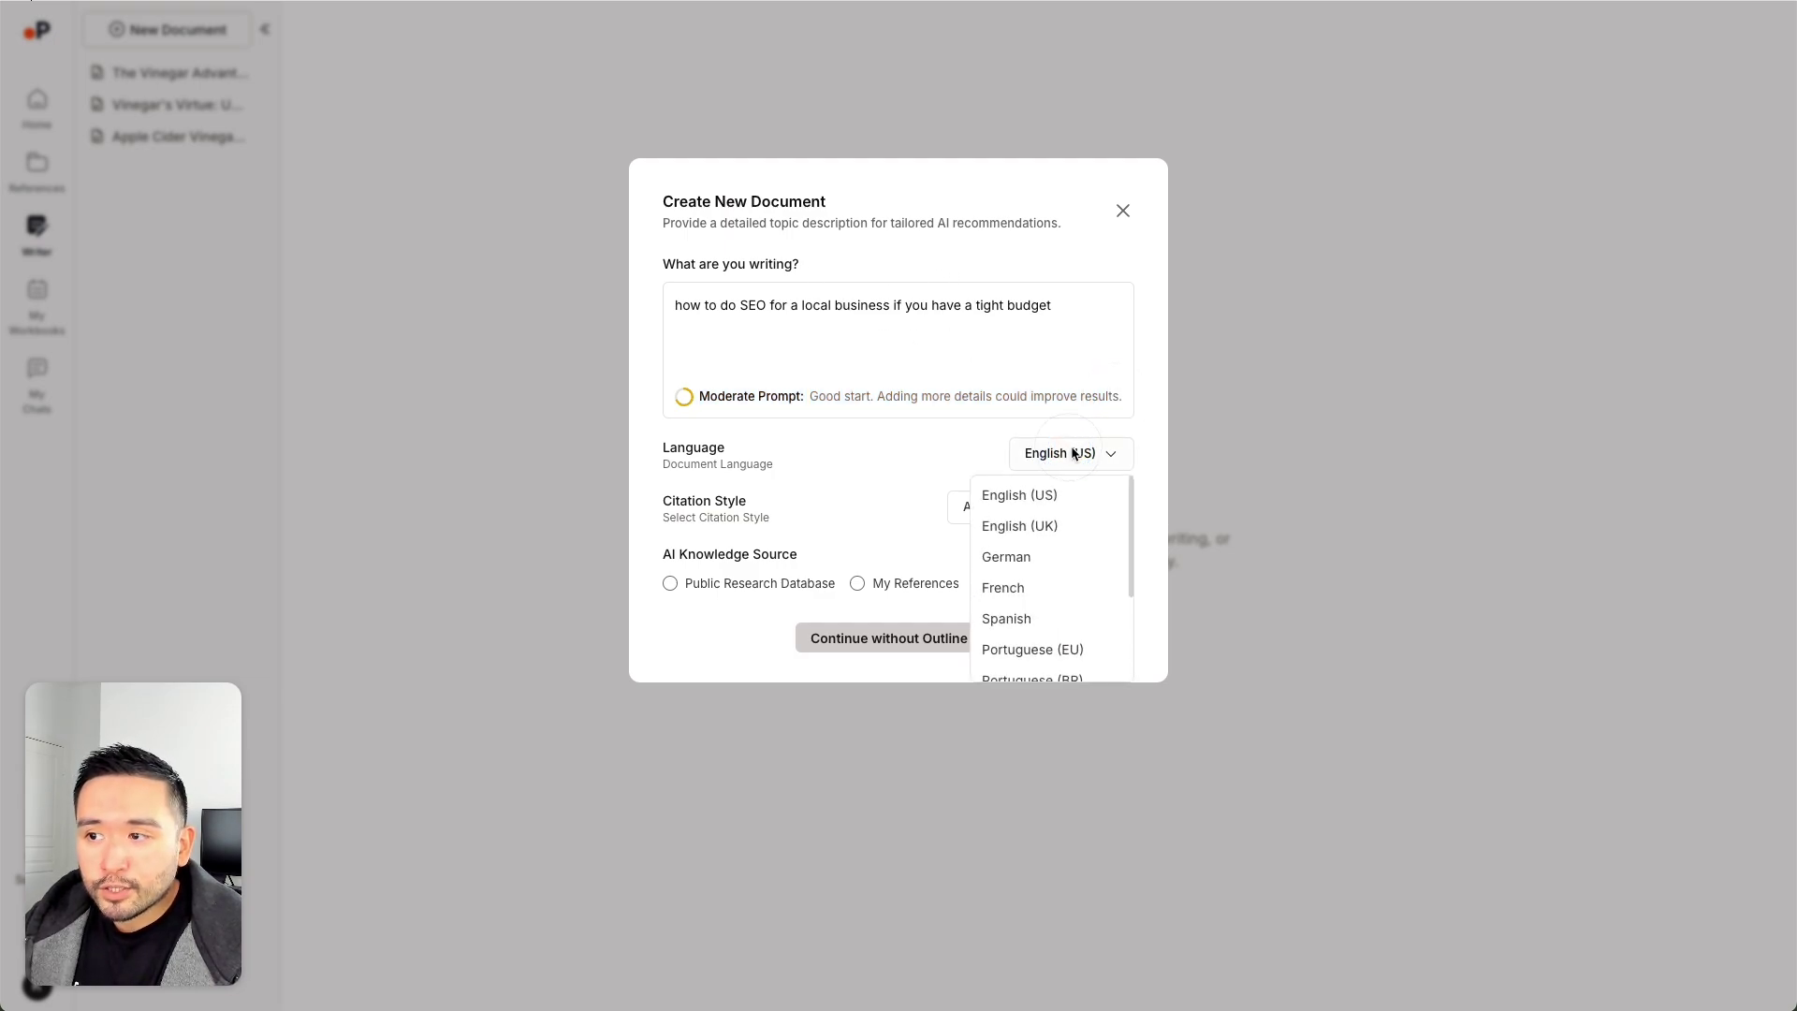
click(919, 444)
click(998, 508)
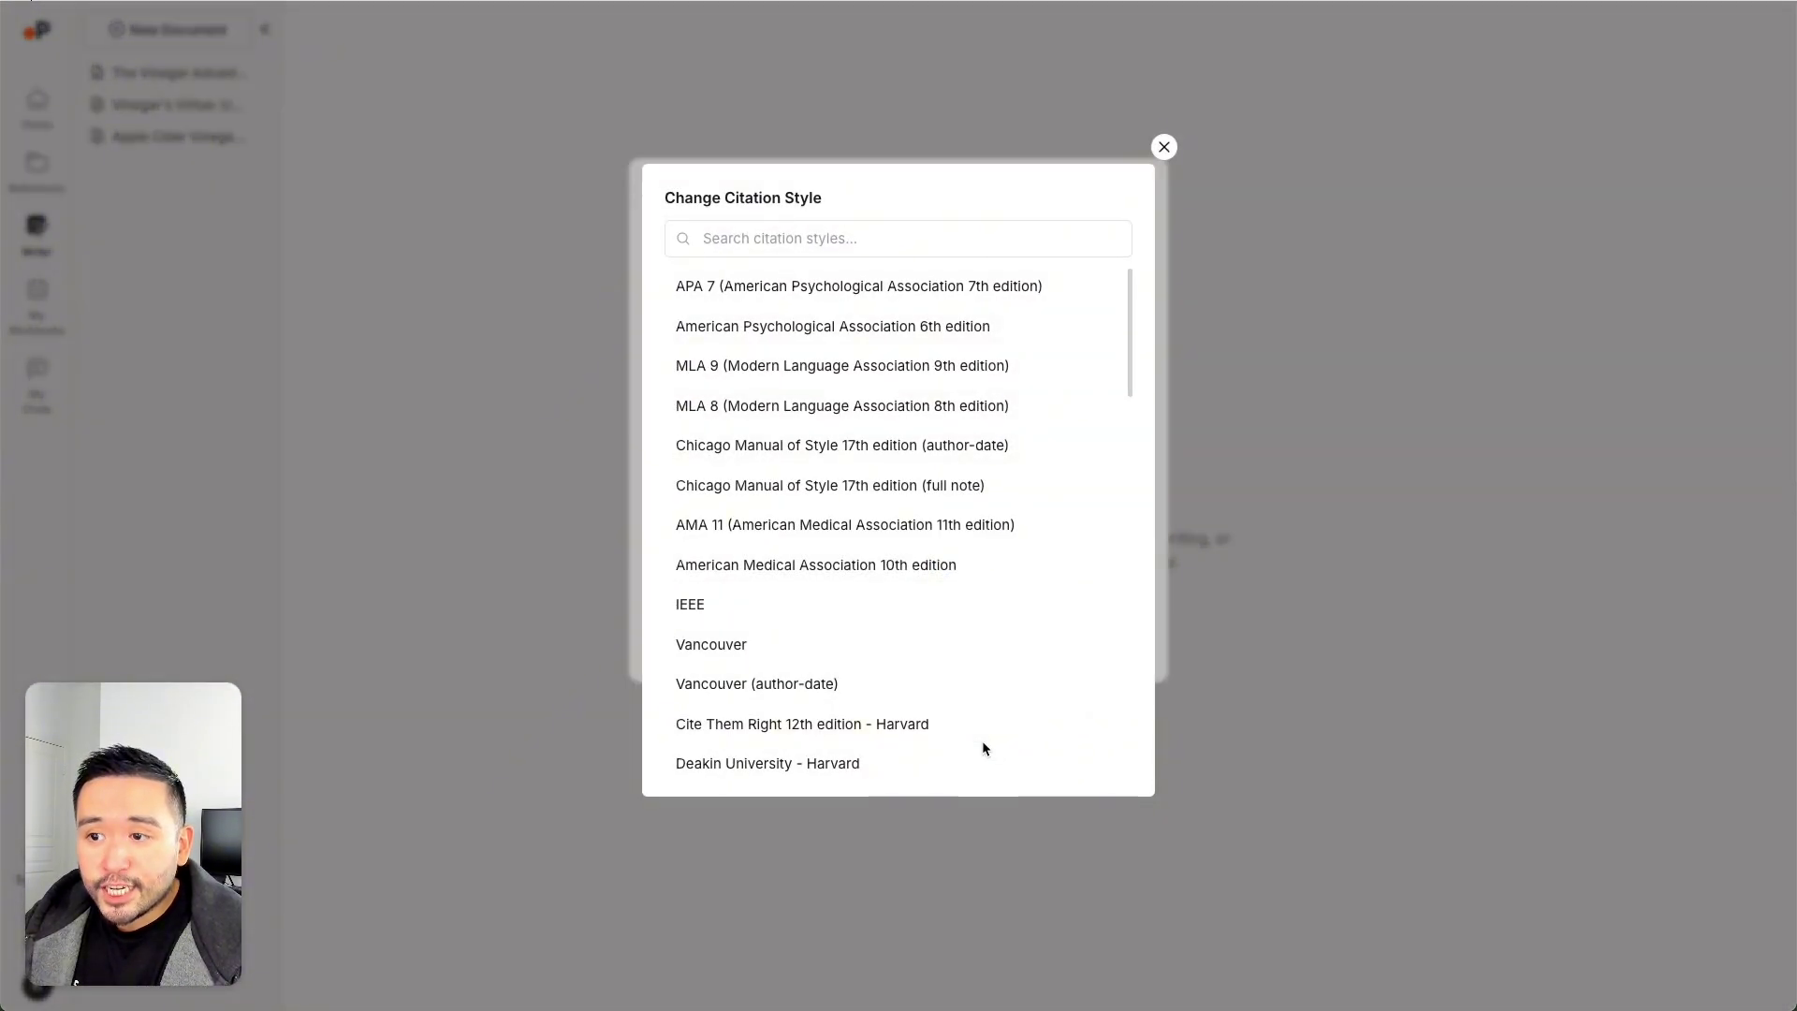
click(1164, 147)
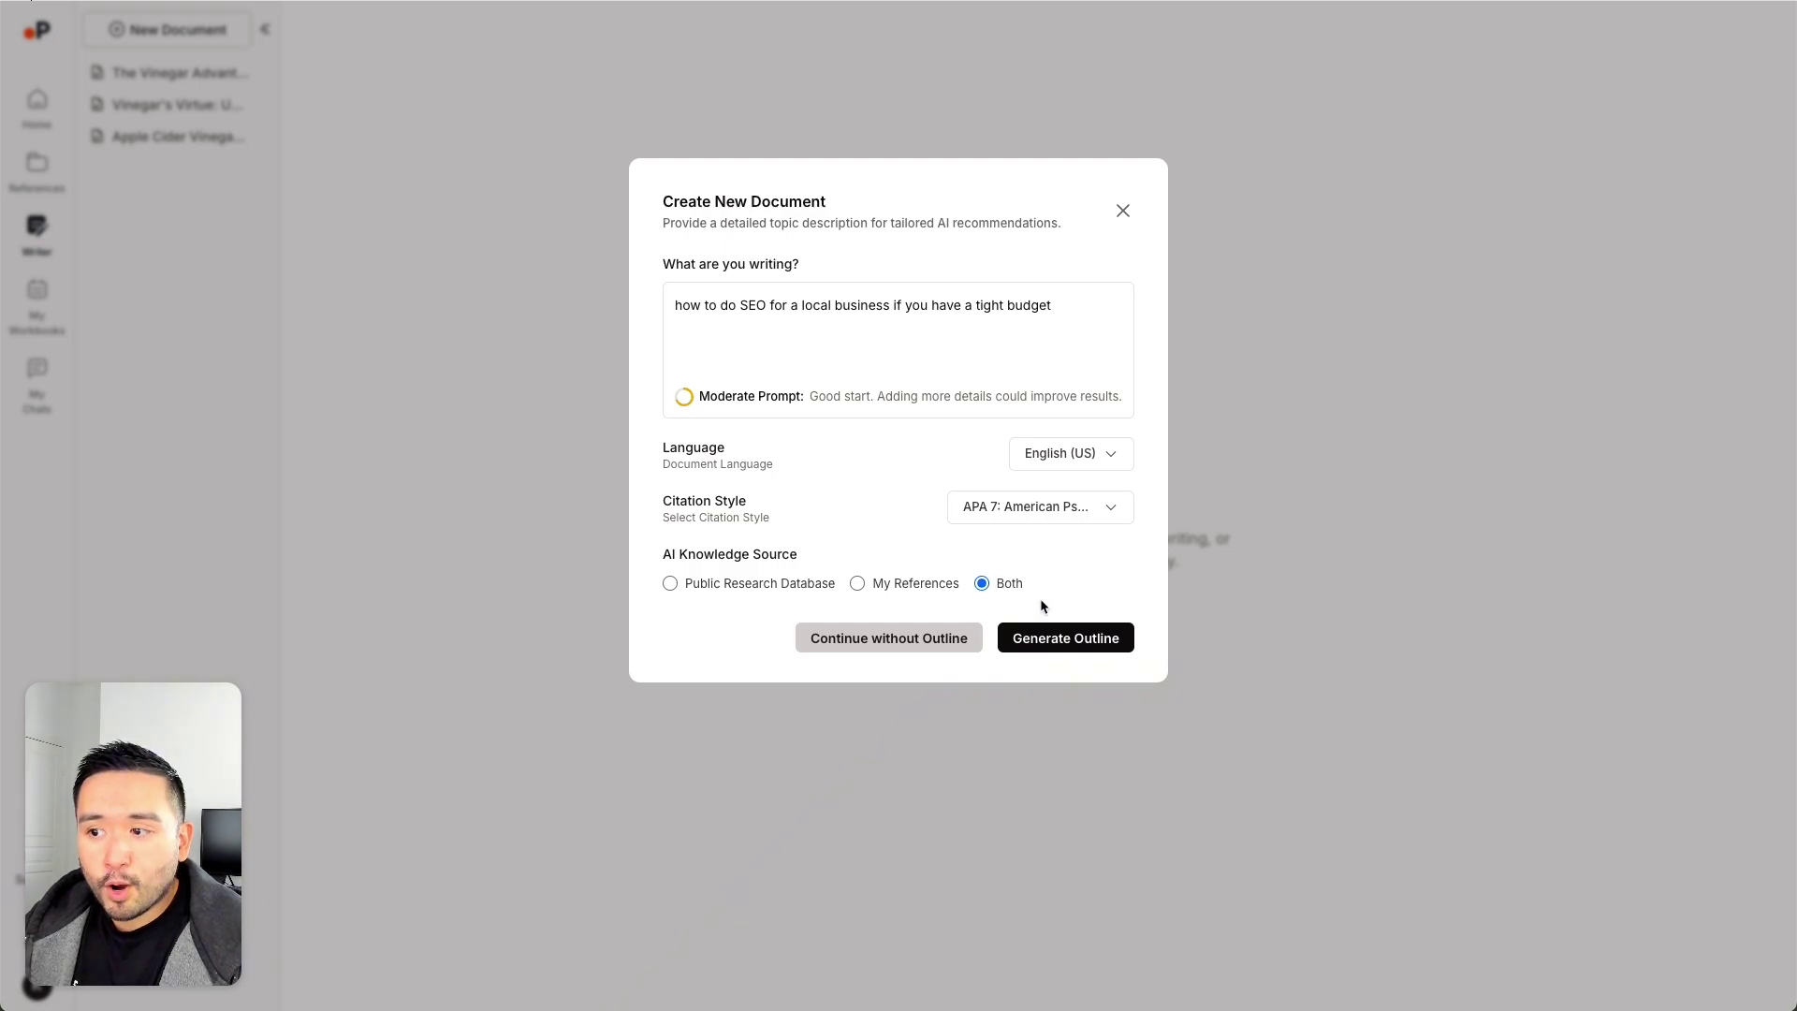
click(1060, 644)
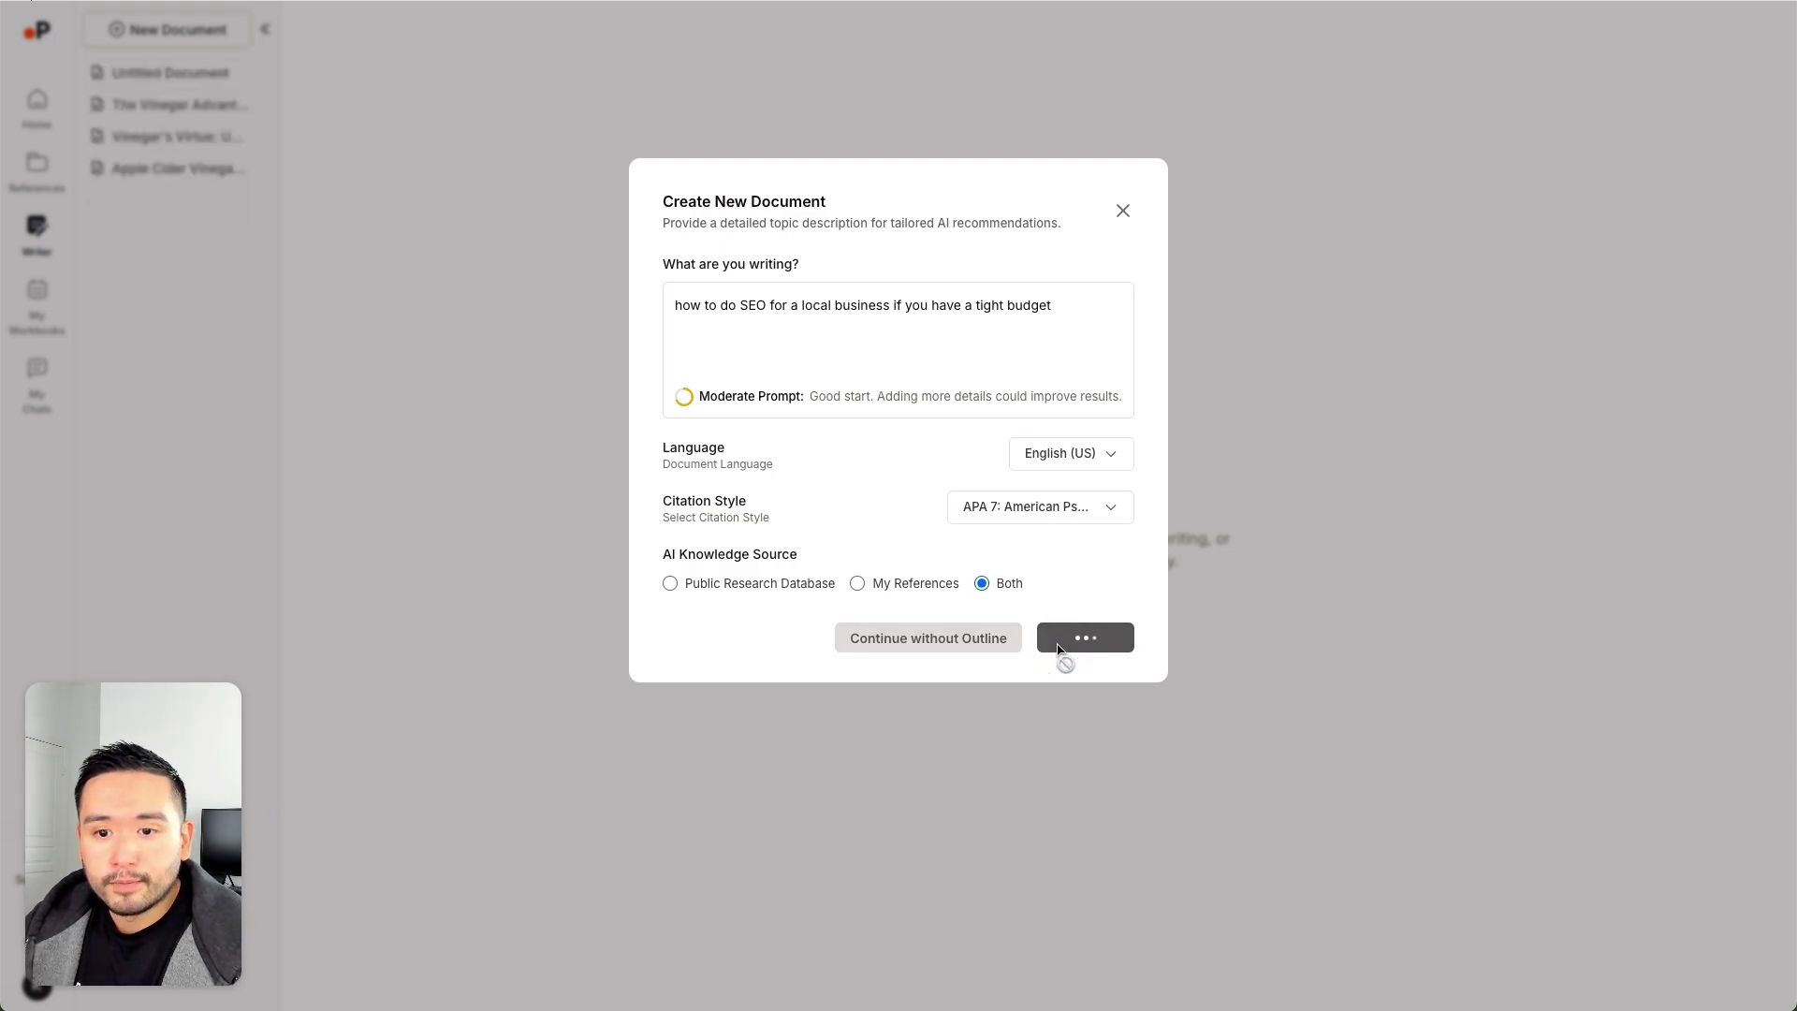
Step: Add the 'Maximizing Local SEO on a Shoestring' outline to the document, with the cursor after the first subheading
drag(581, 208, 812, 654)
scroll(806, 646, down, 7)
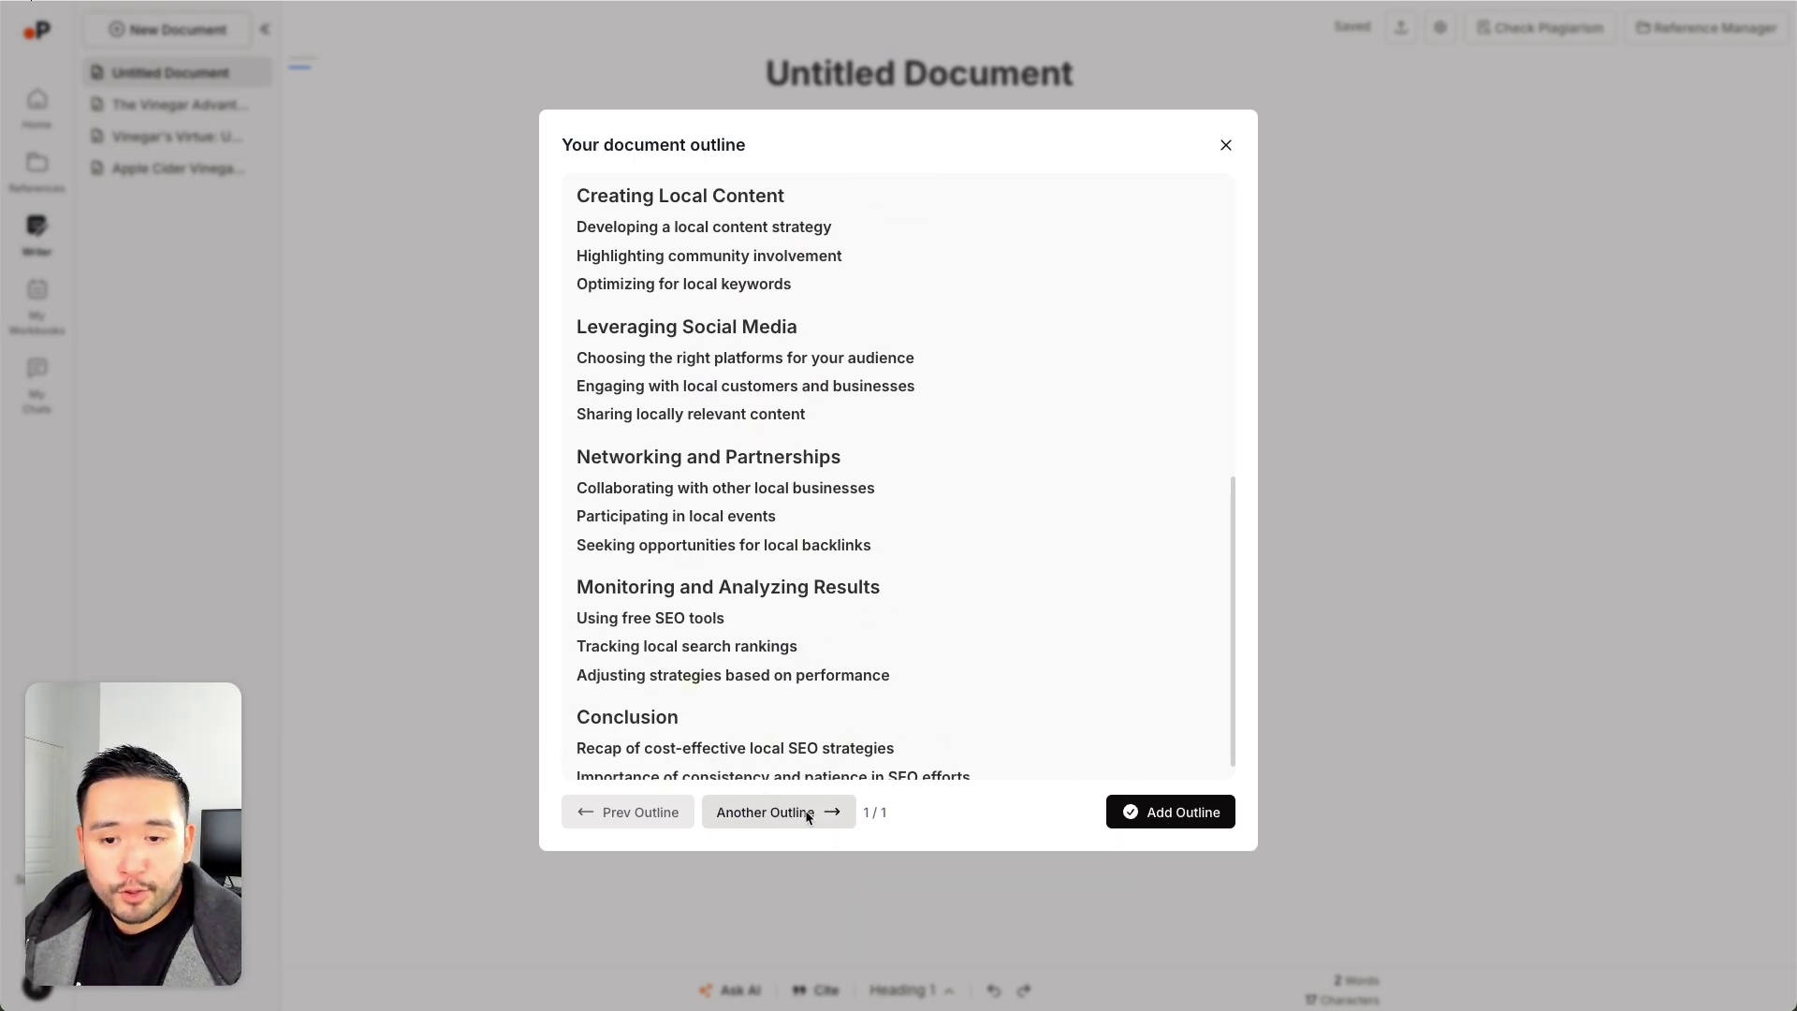
click(1174, 810)
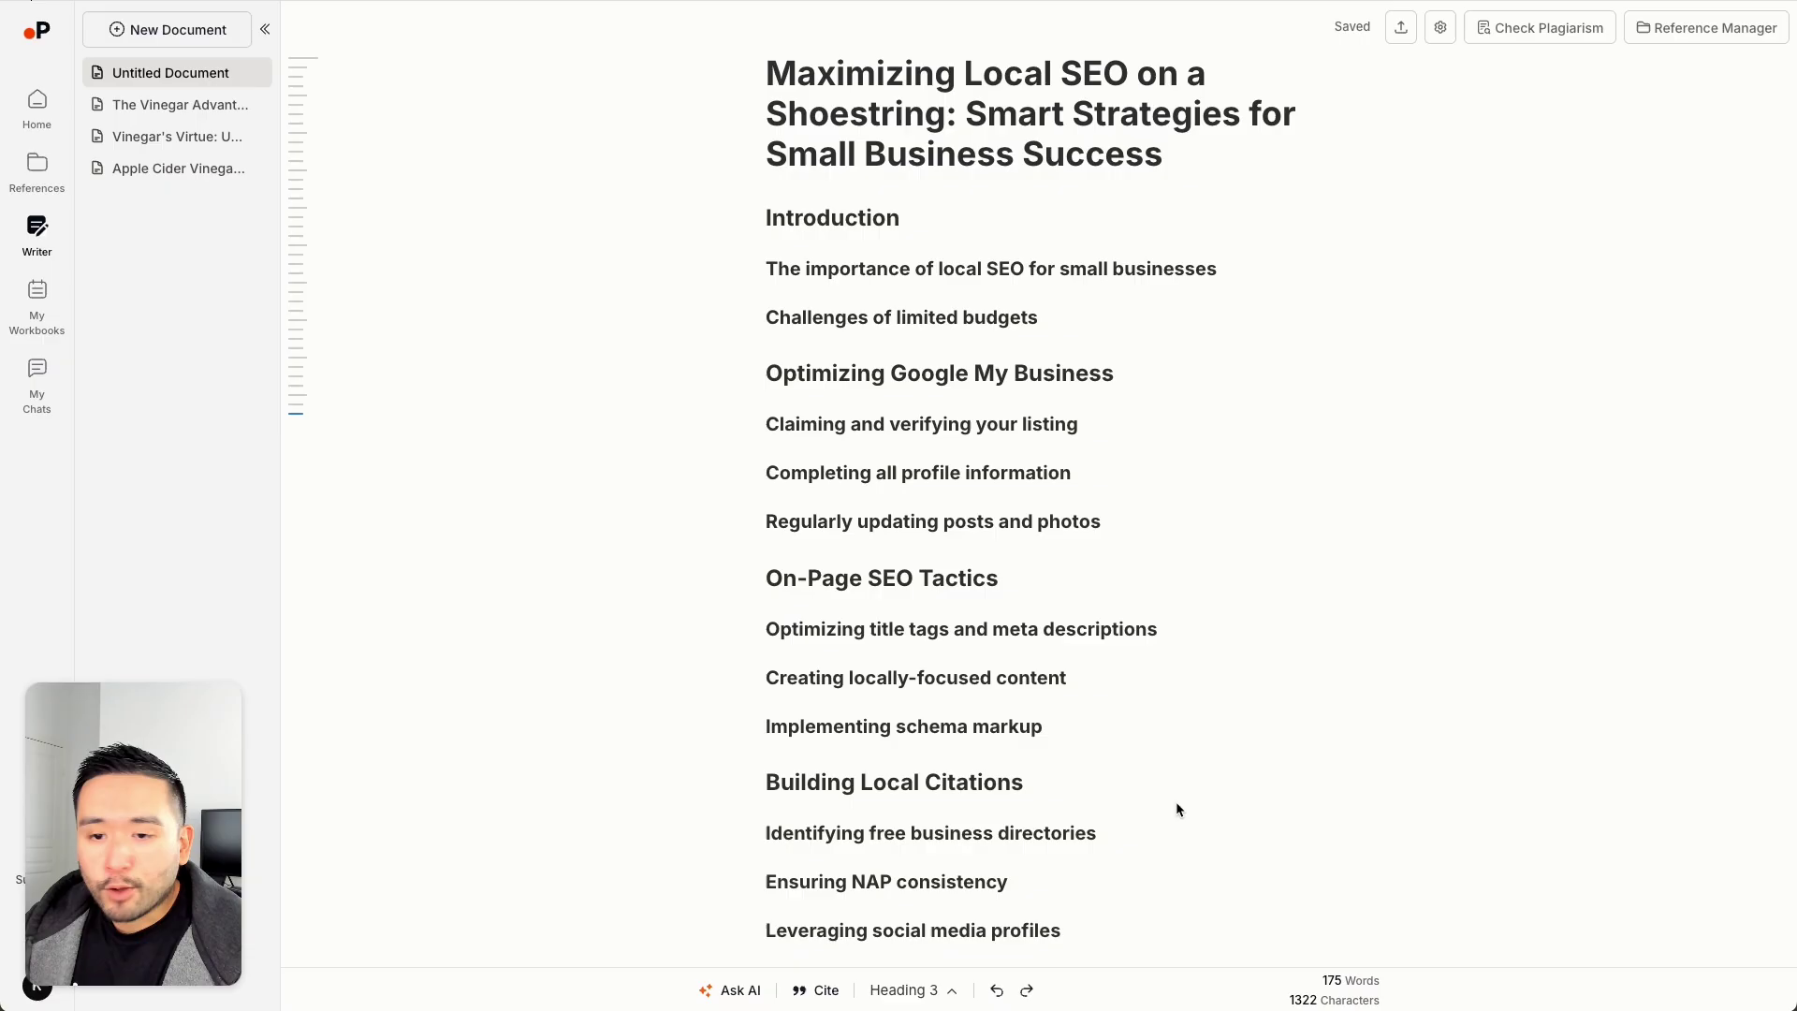
drag(775, 70, 1058, 879)
click(1065, 678)
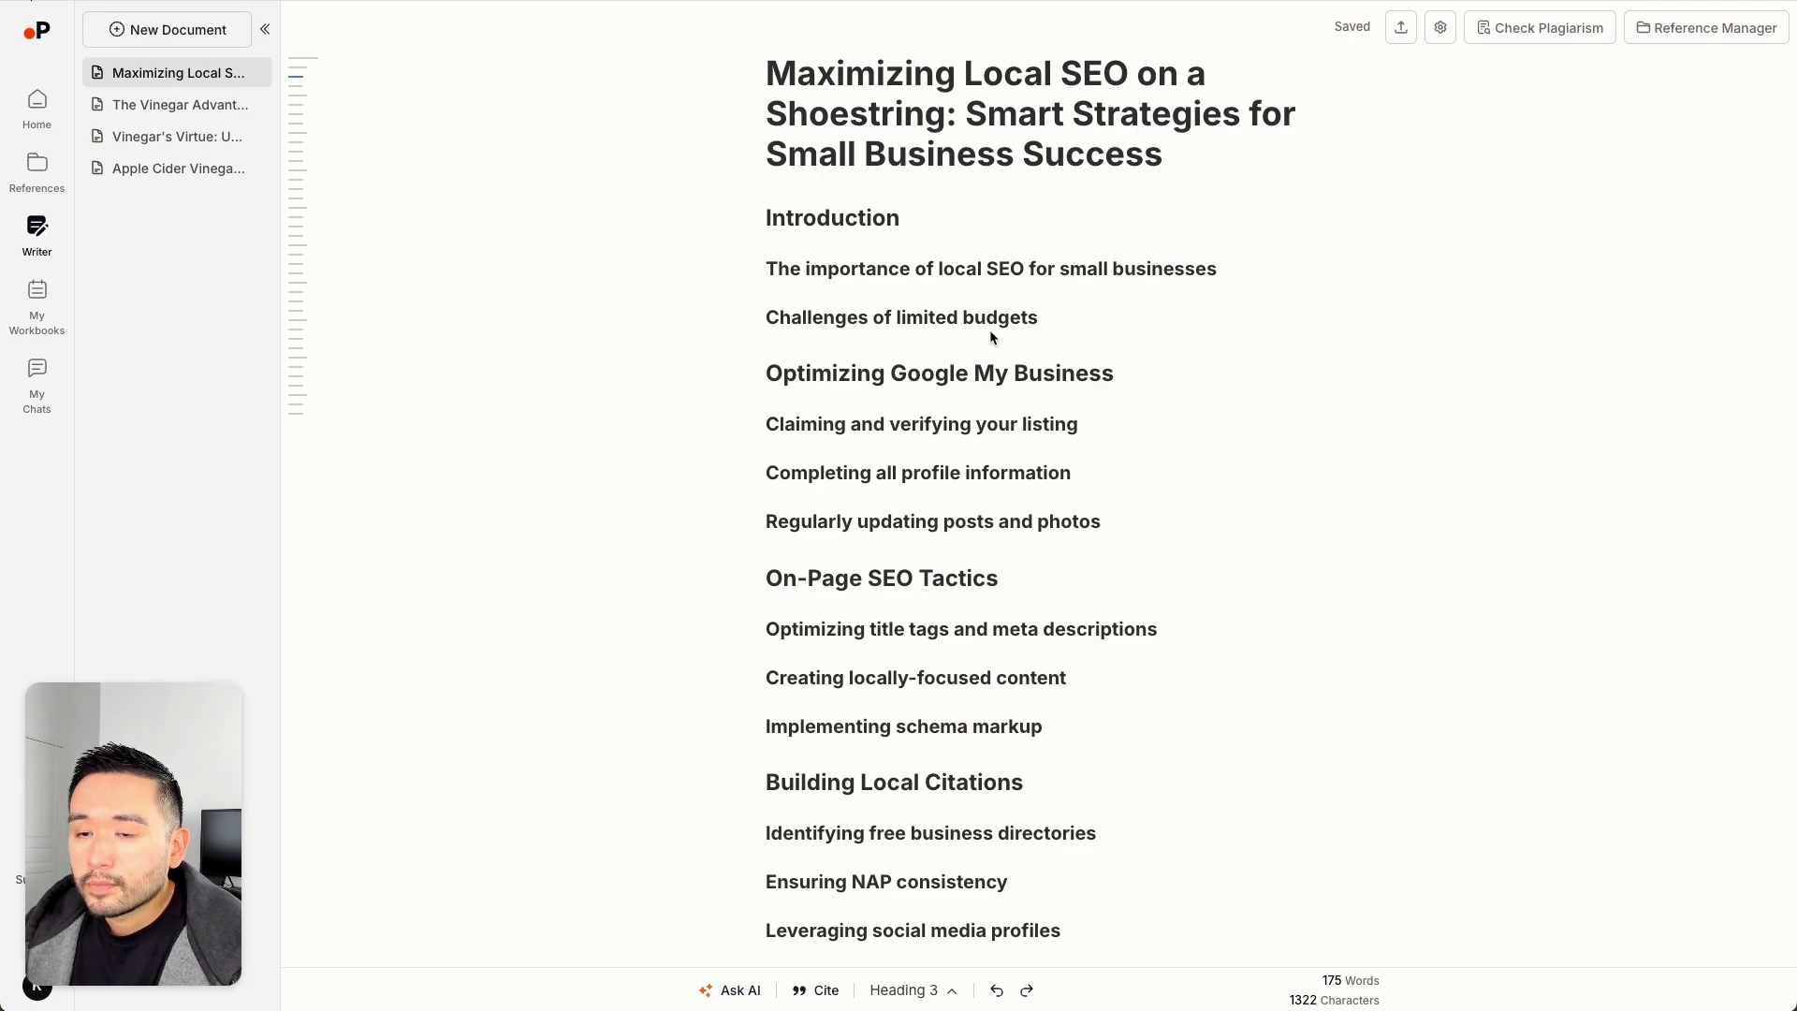
click(1214, 270)
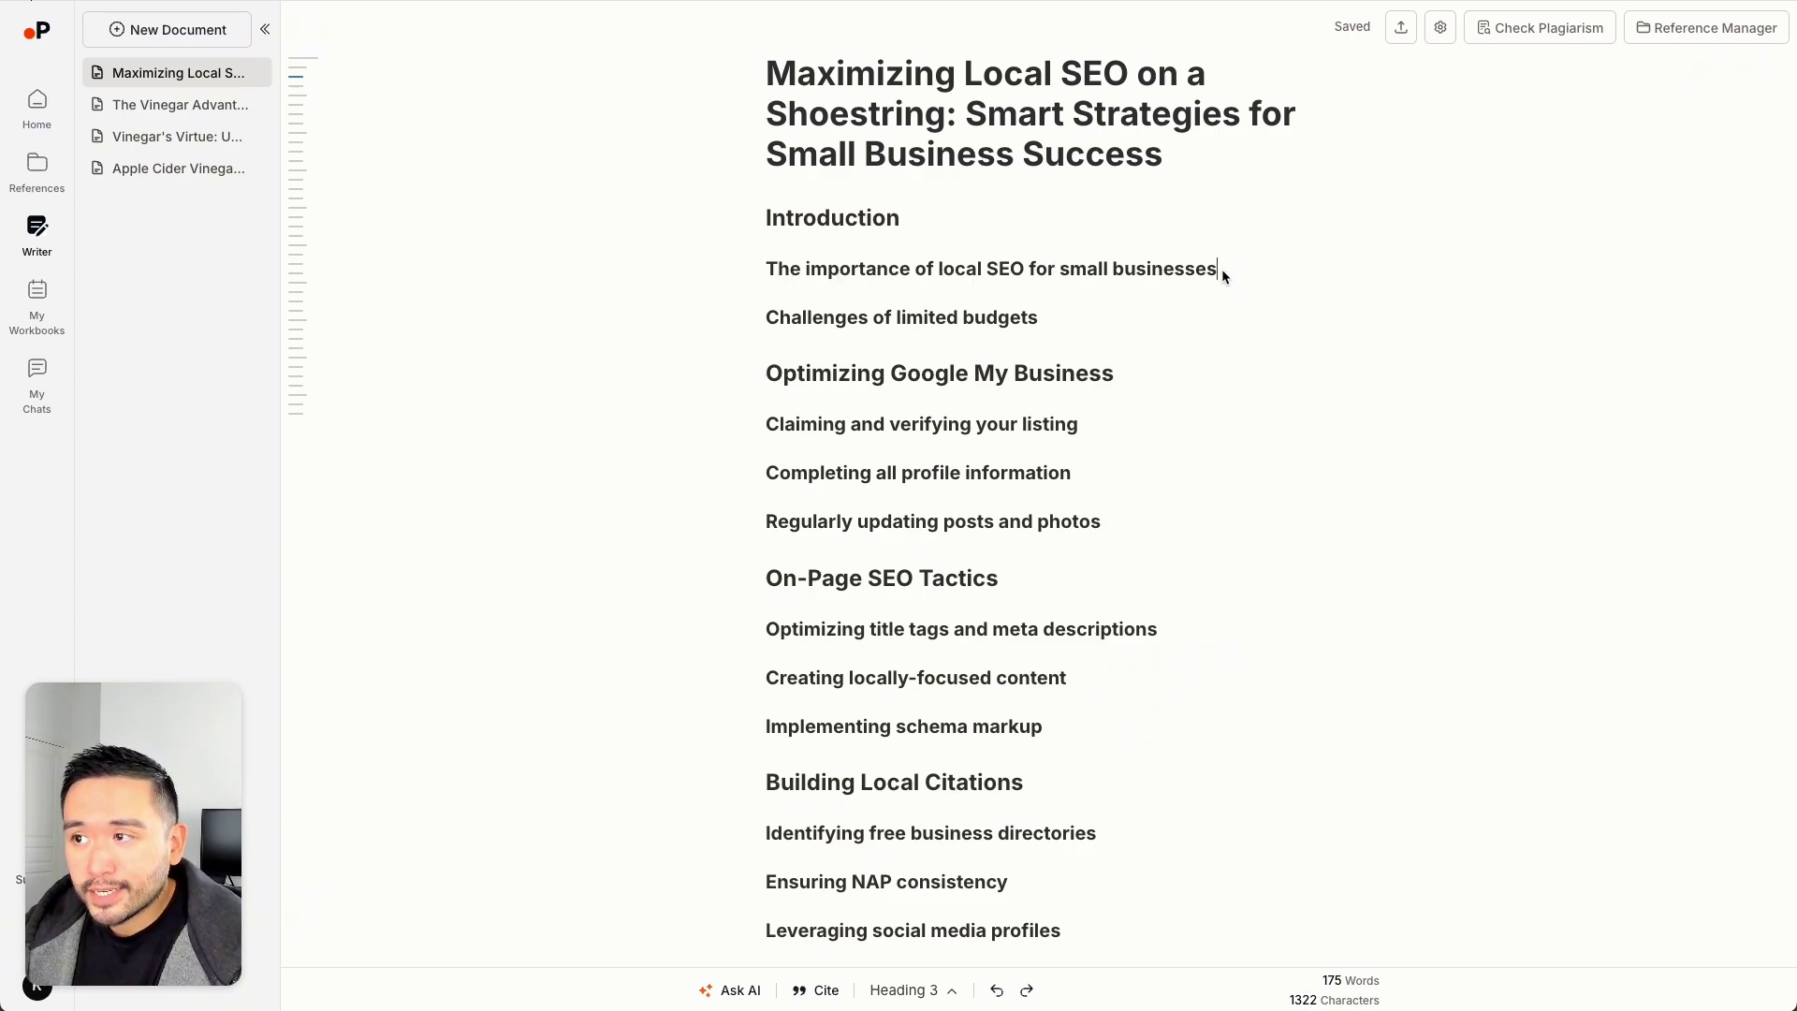
Step: Use AI Continue Writing to add a paragraph on local SEO's importance cited (EBOok, 2023), and accept it
click(735, 994)
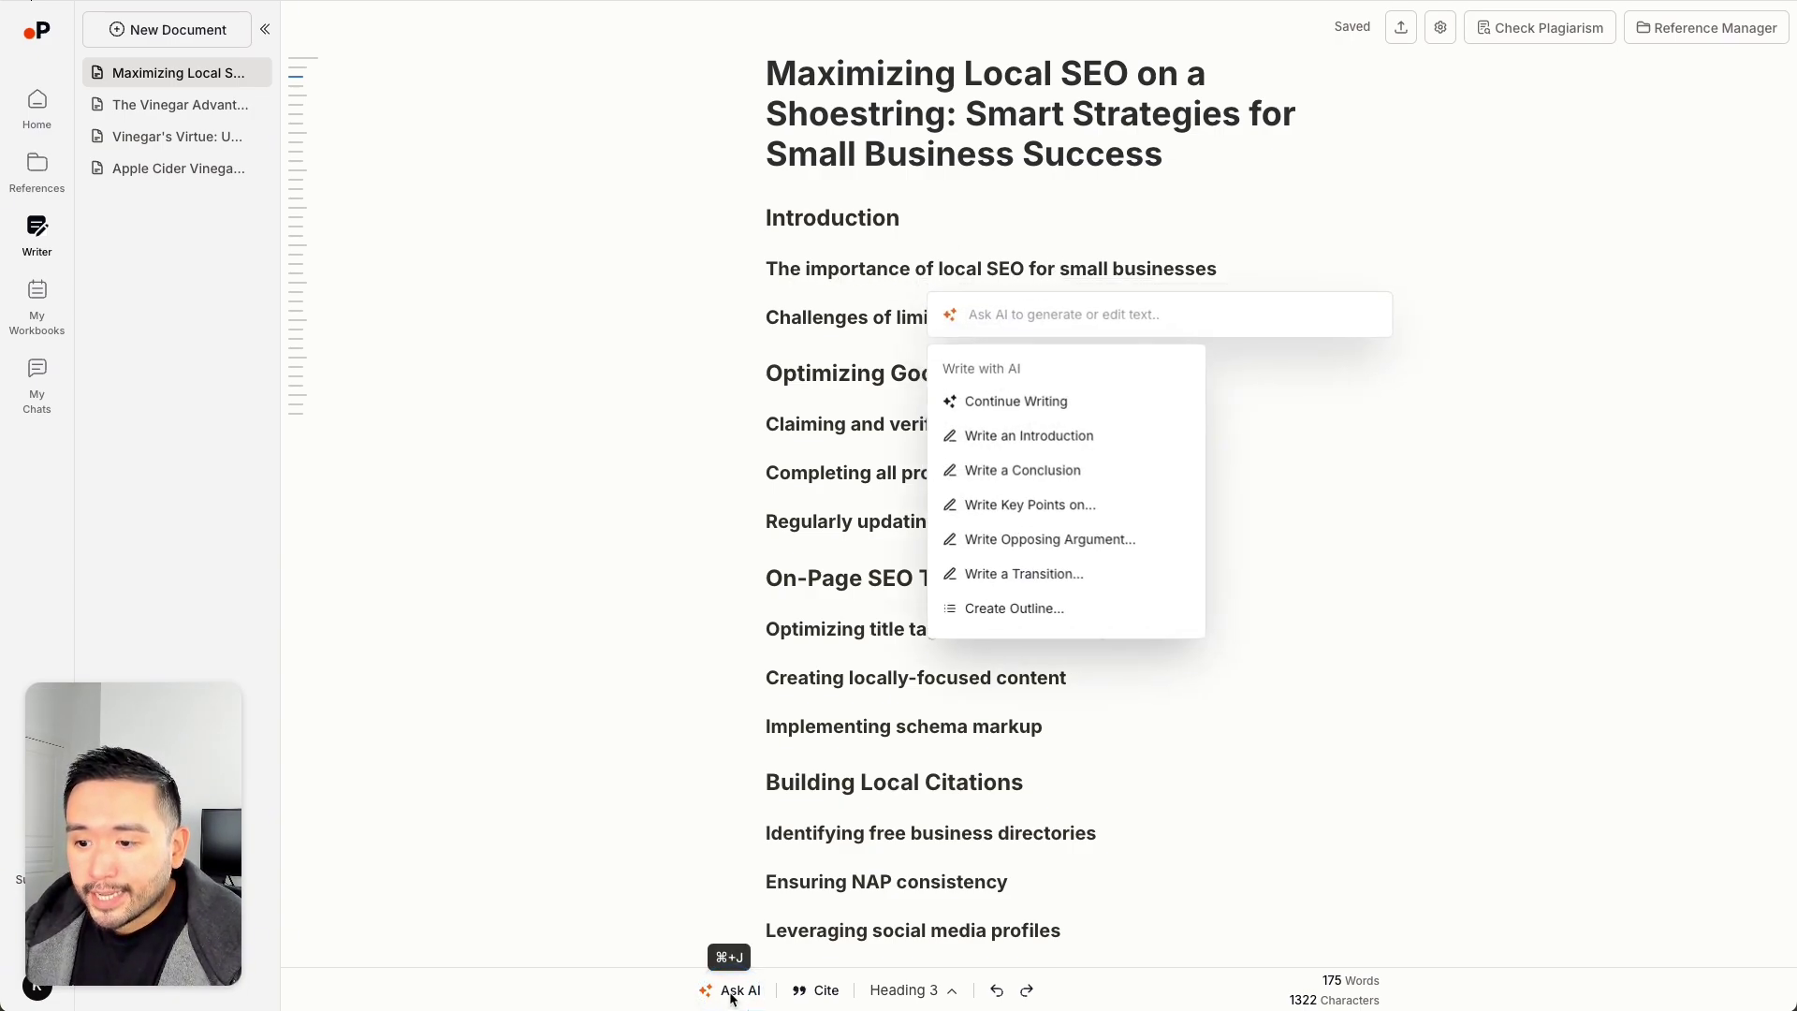
click(1032, 401)
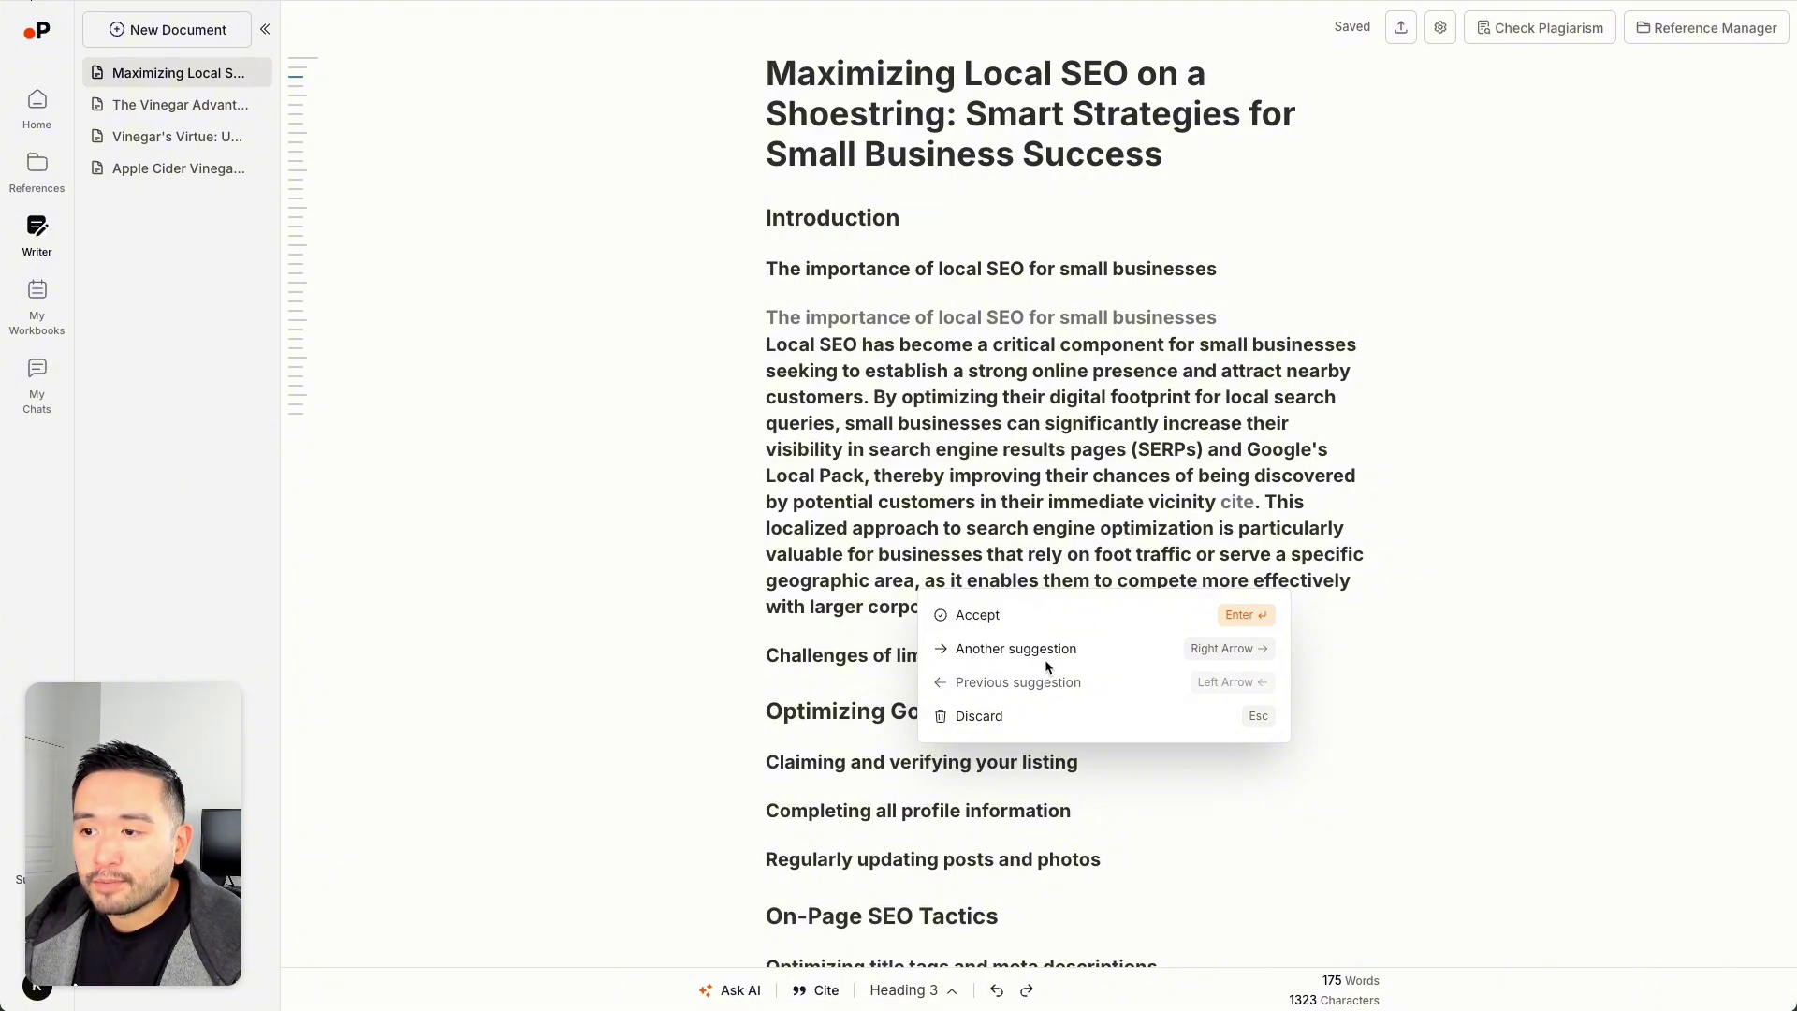
click(978, 618)
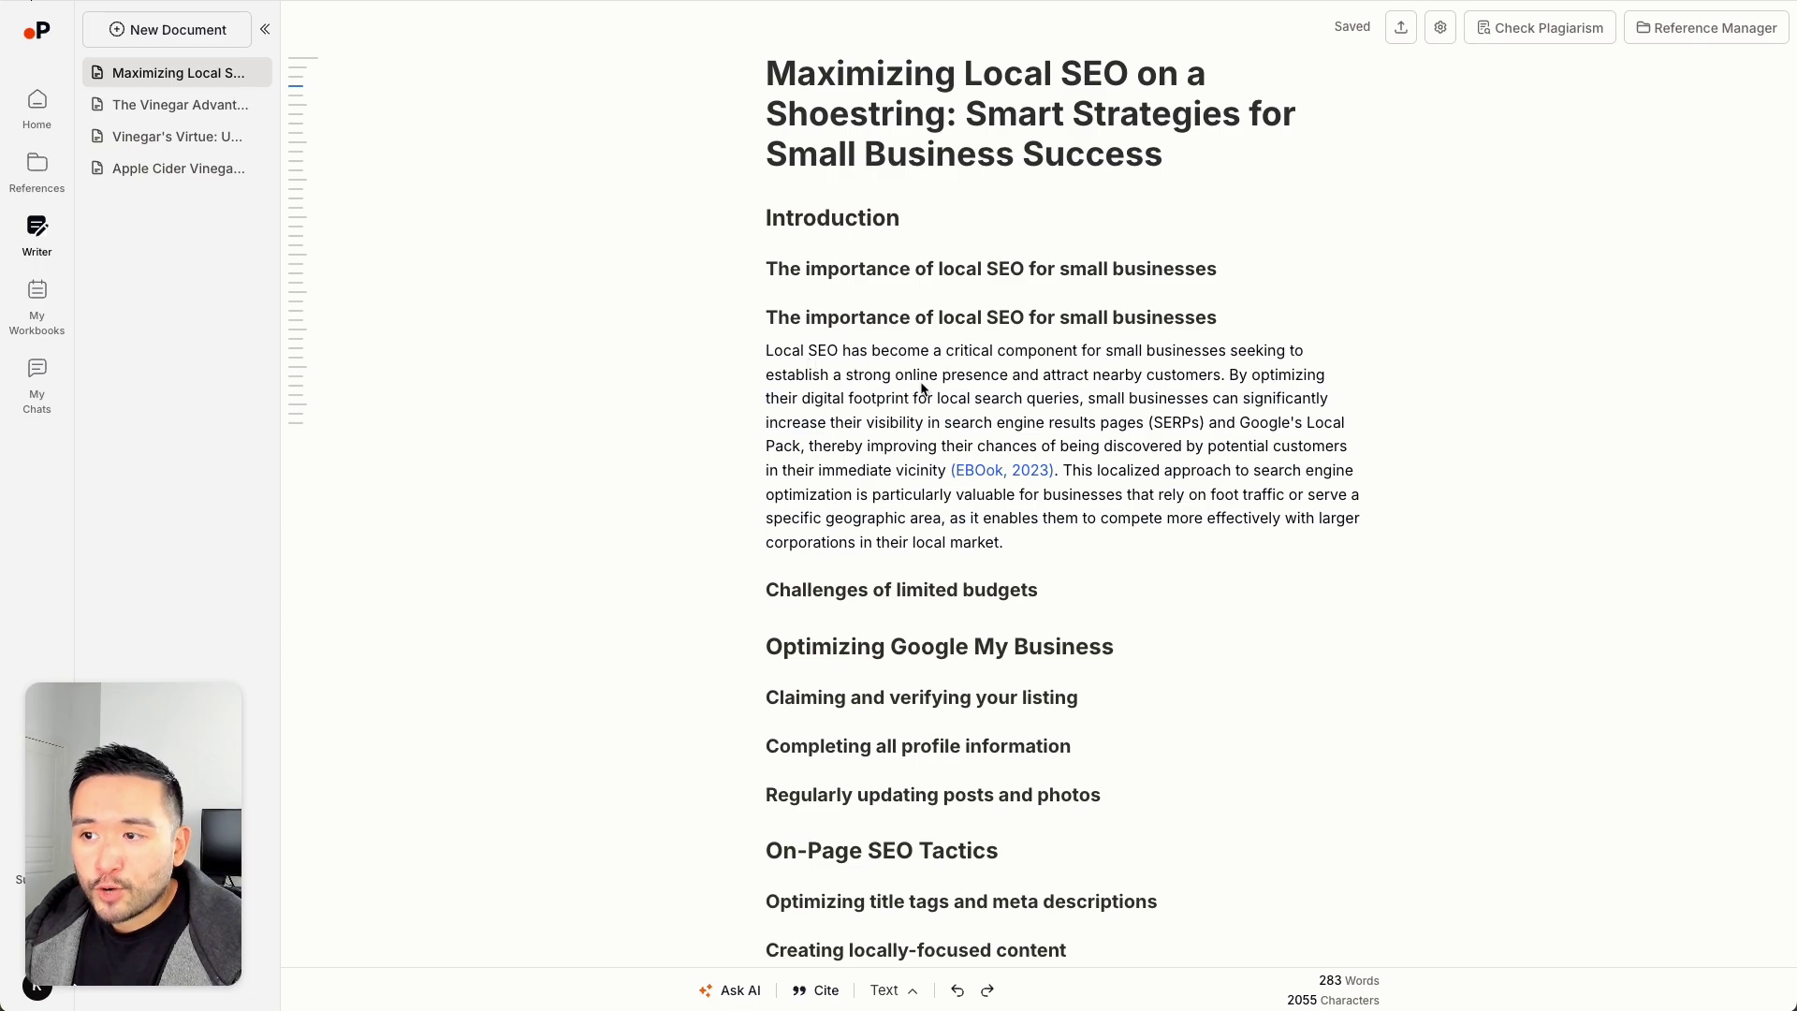
mouse_move(1007, 478)
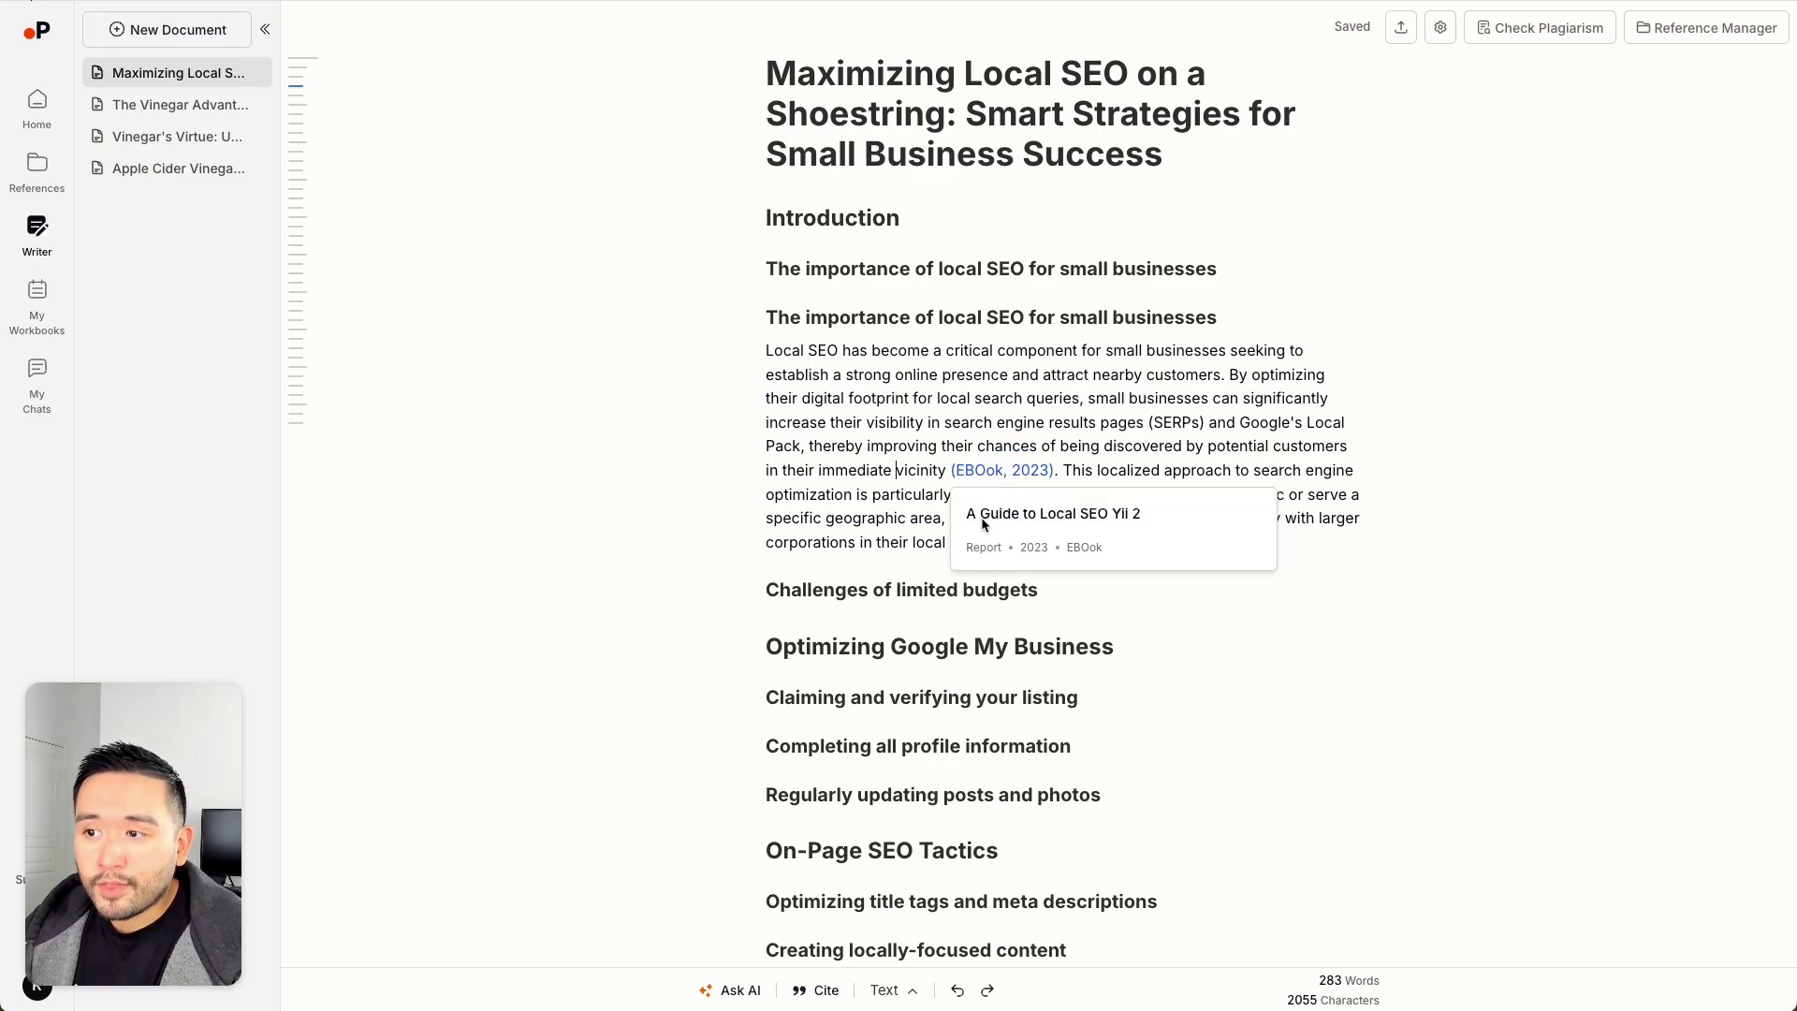
scroll(1166, 465, down, 1)
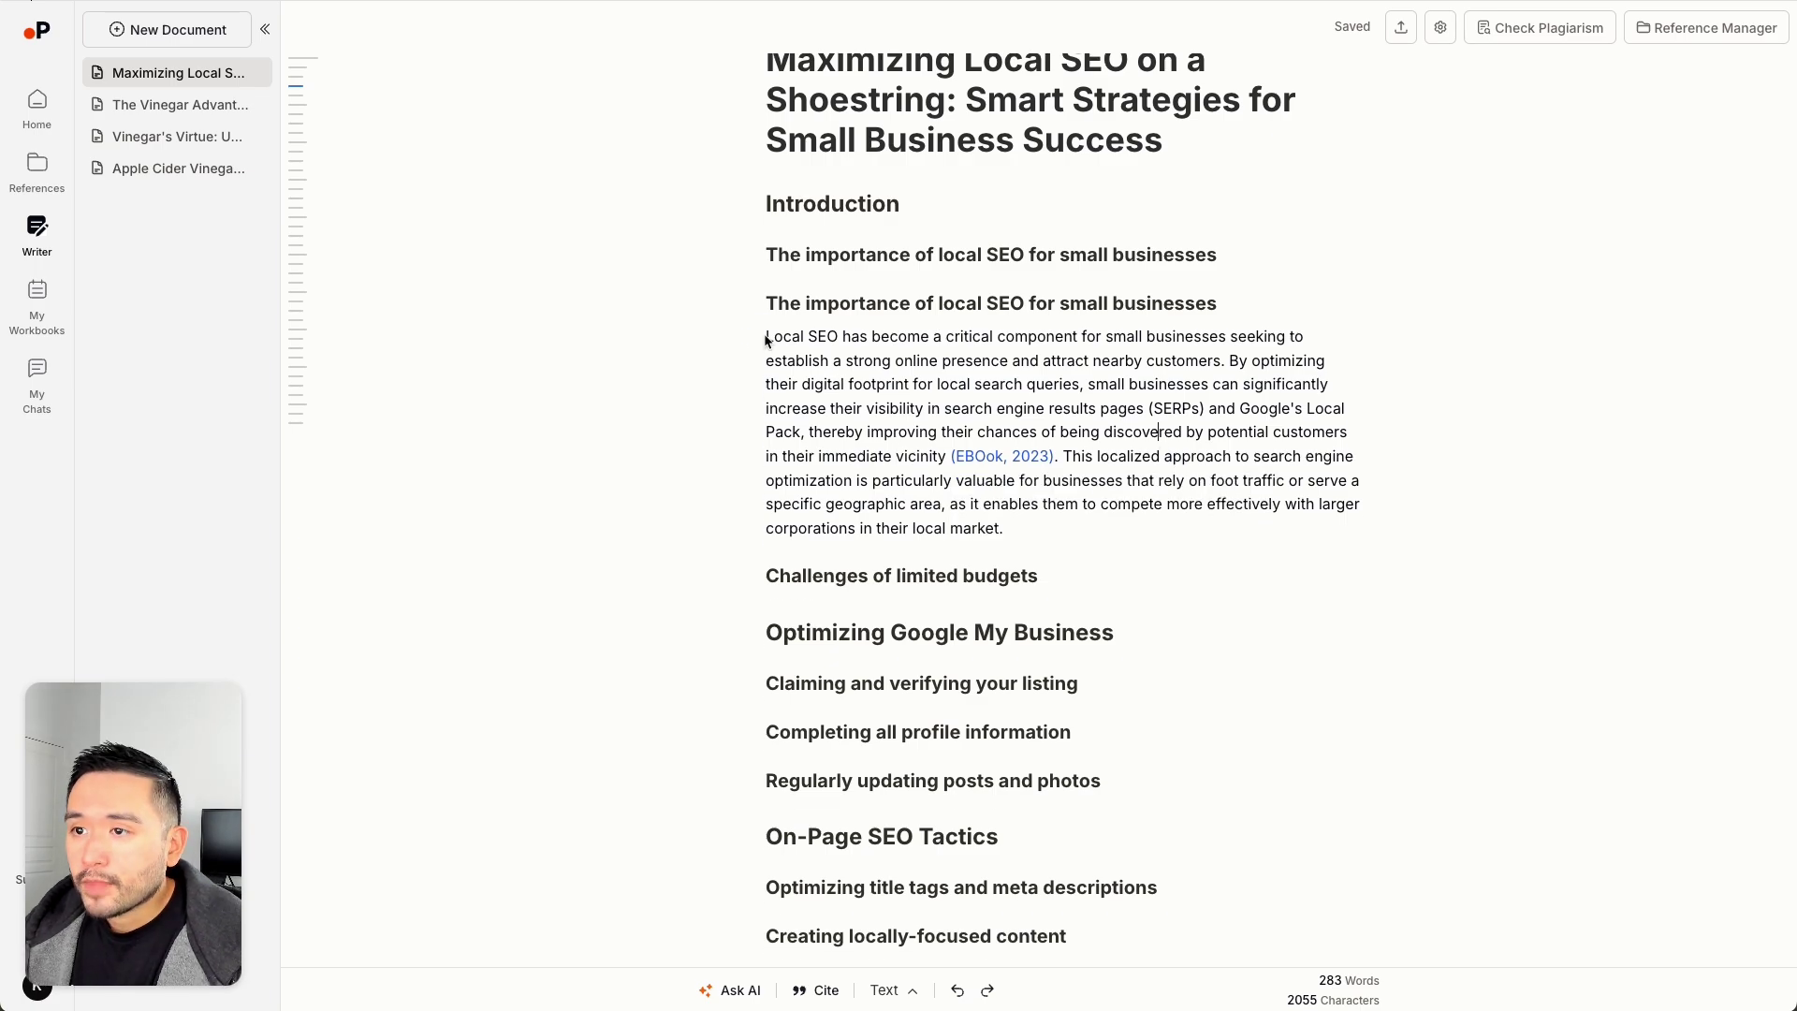
drag(763, 333, 1032, 525)
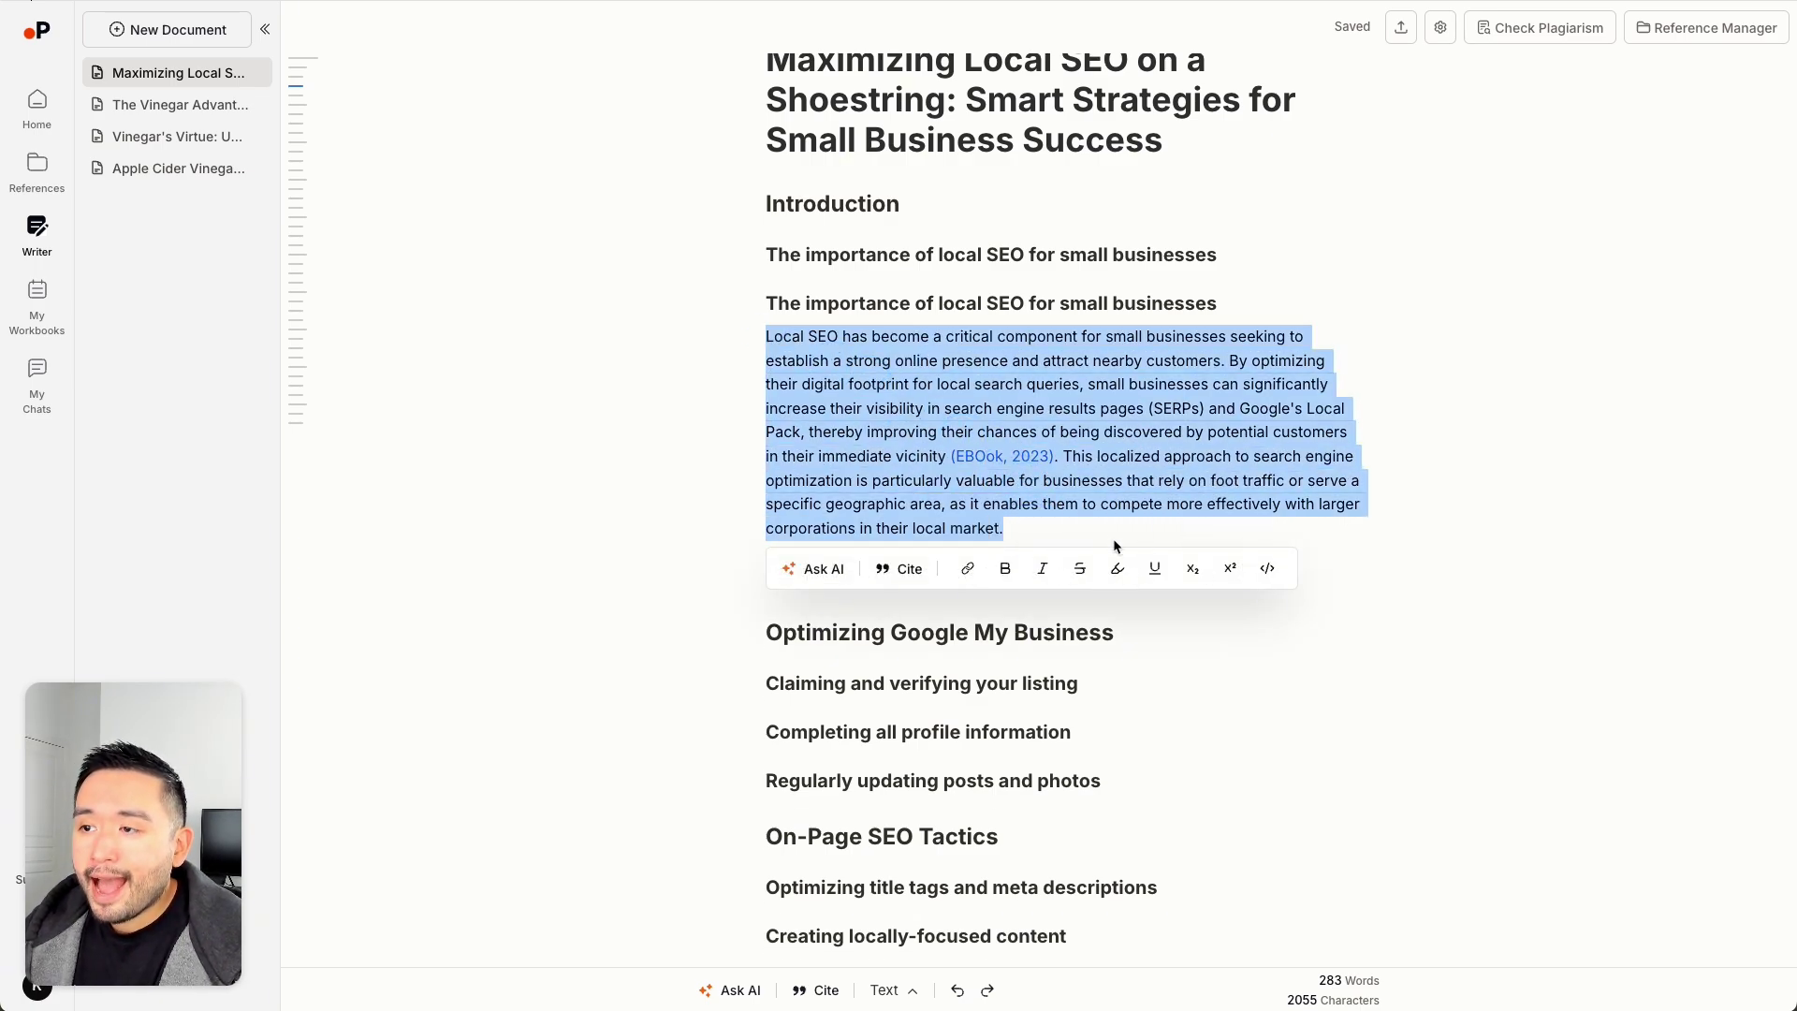
click(1053, 526)
scroll(1049, 464, down, 1)
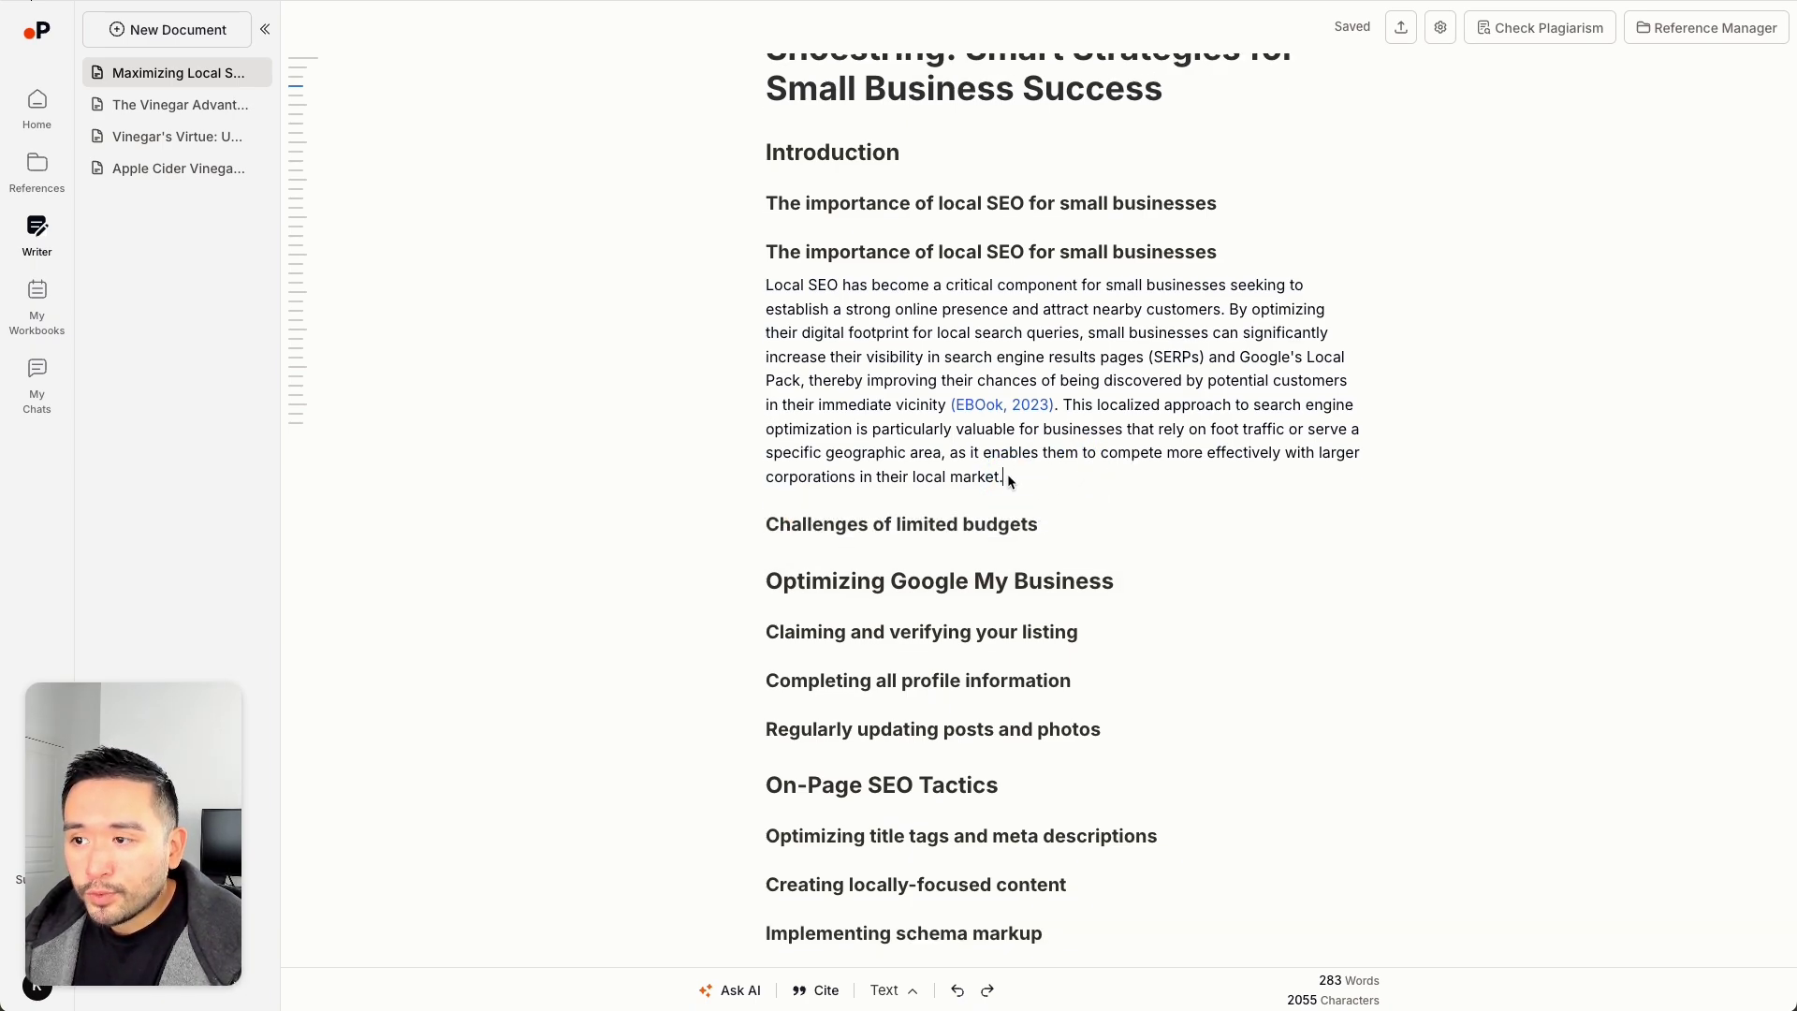
Step: Cite the PPC101 guide from My References after 'local market.' as (SEJ in Partnership with CopyPress, n.d.)
click(818, 992)
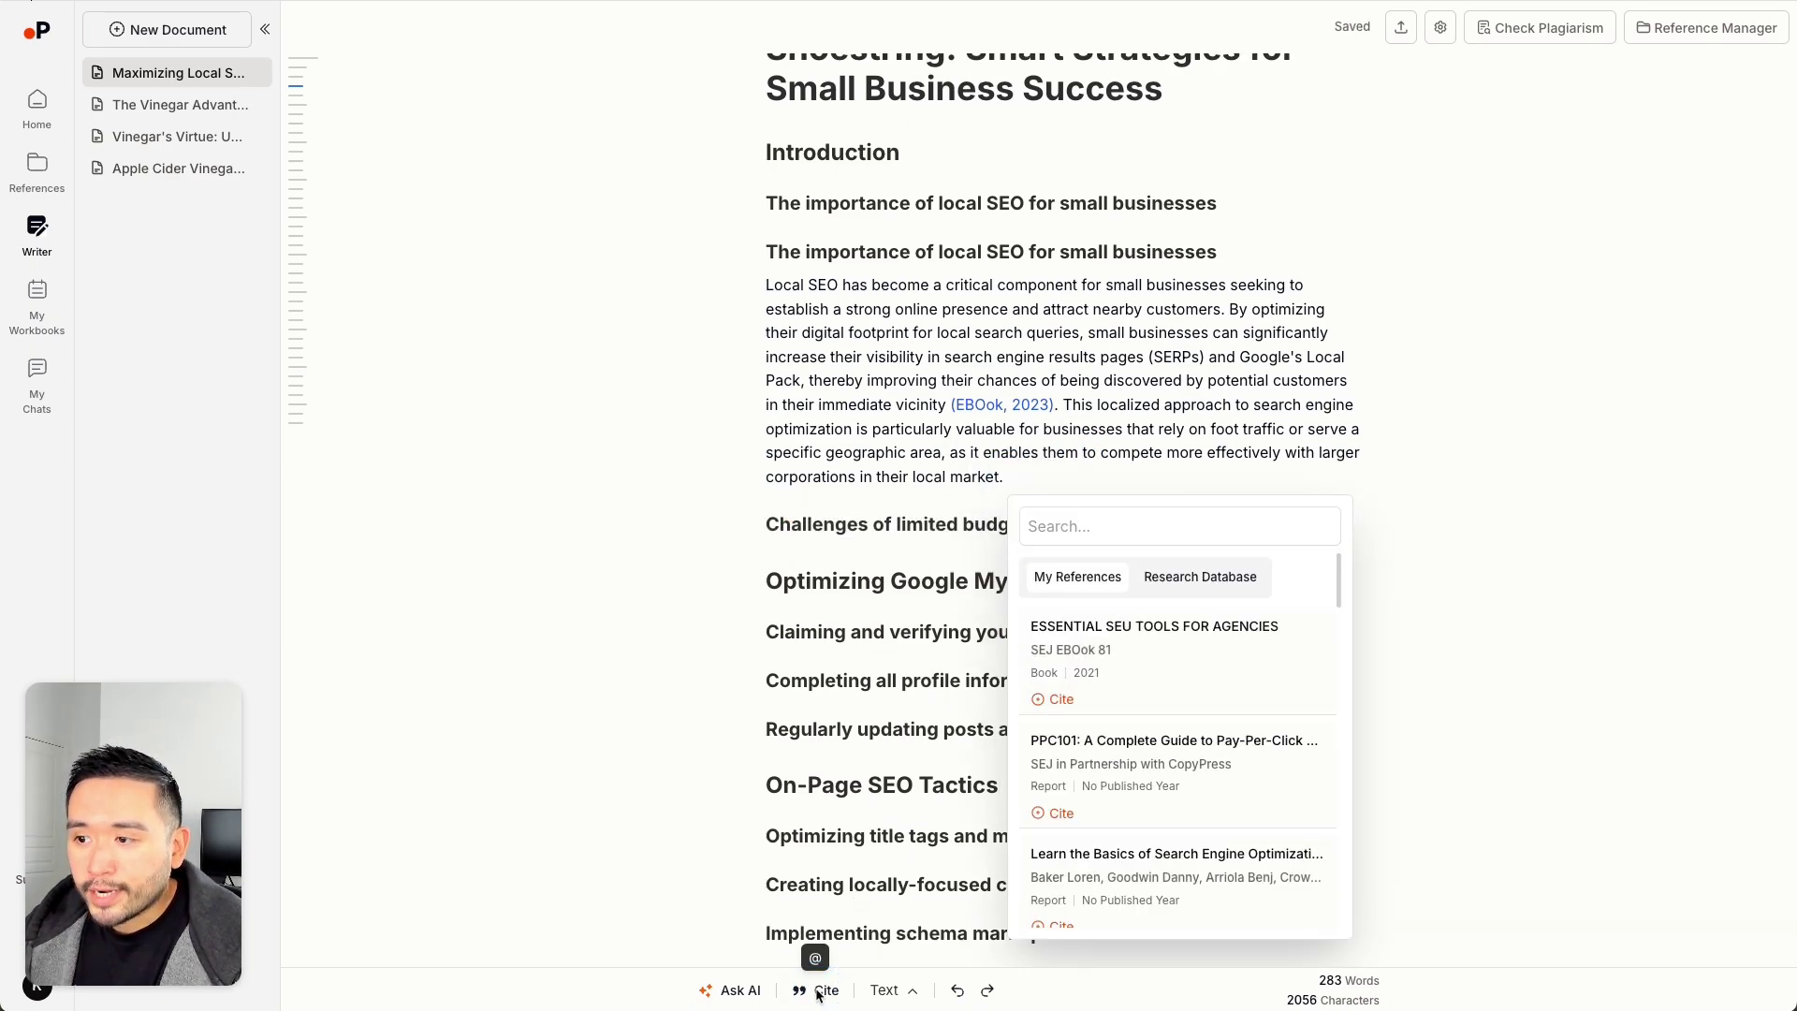
scroll(1158, 681, down, 5)
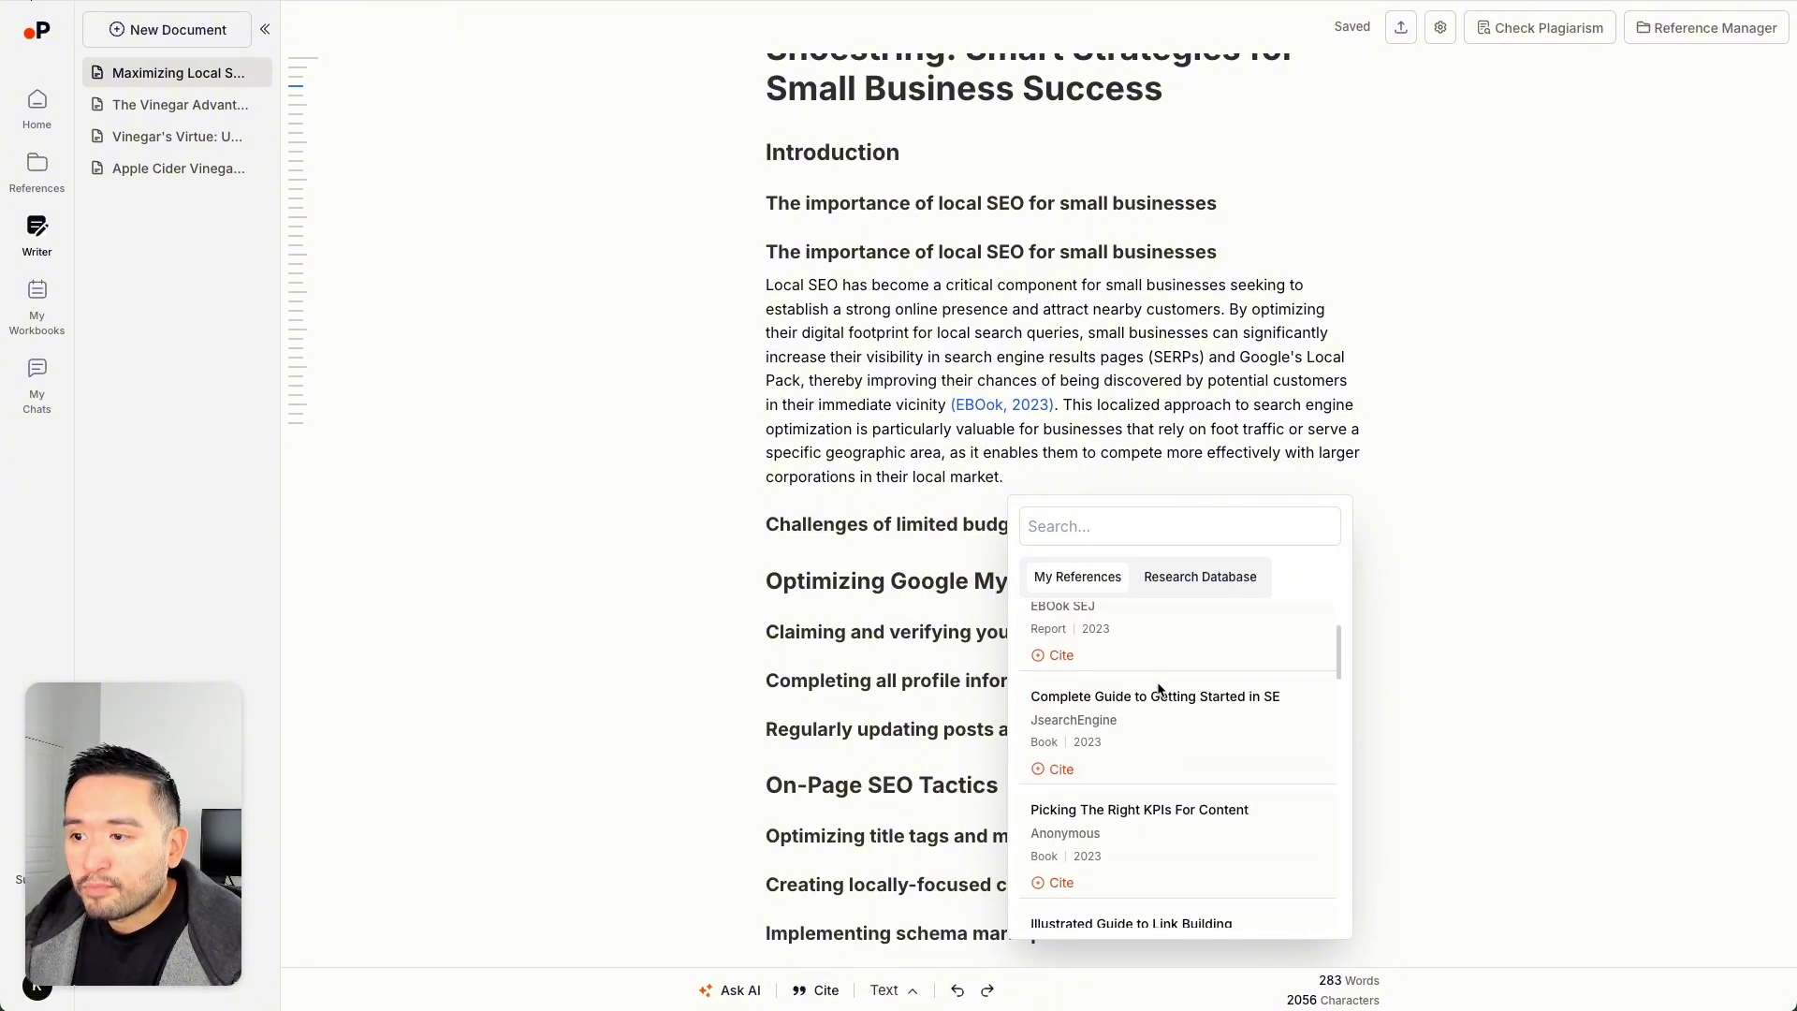
scroll(1104, 749, up, 4)
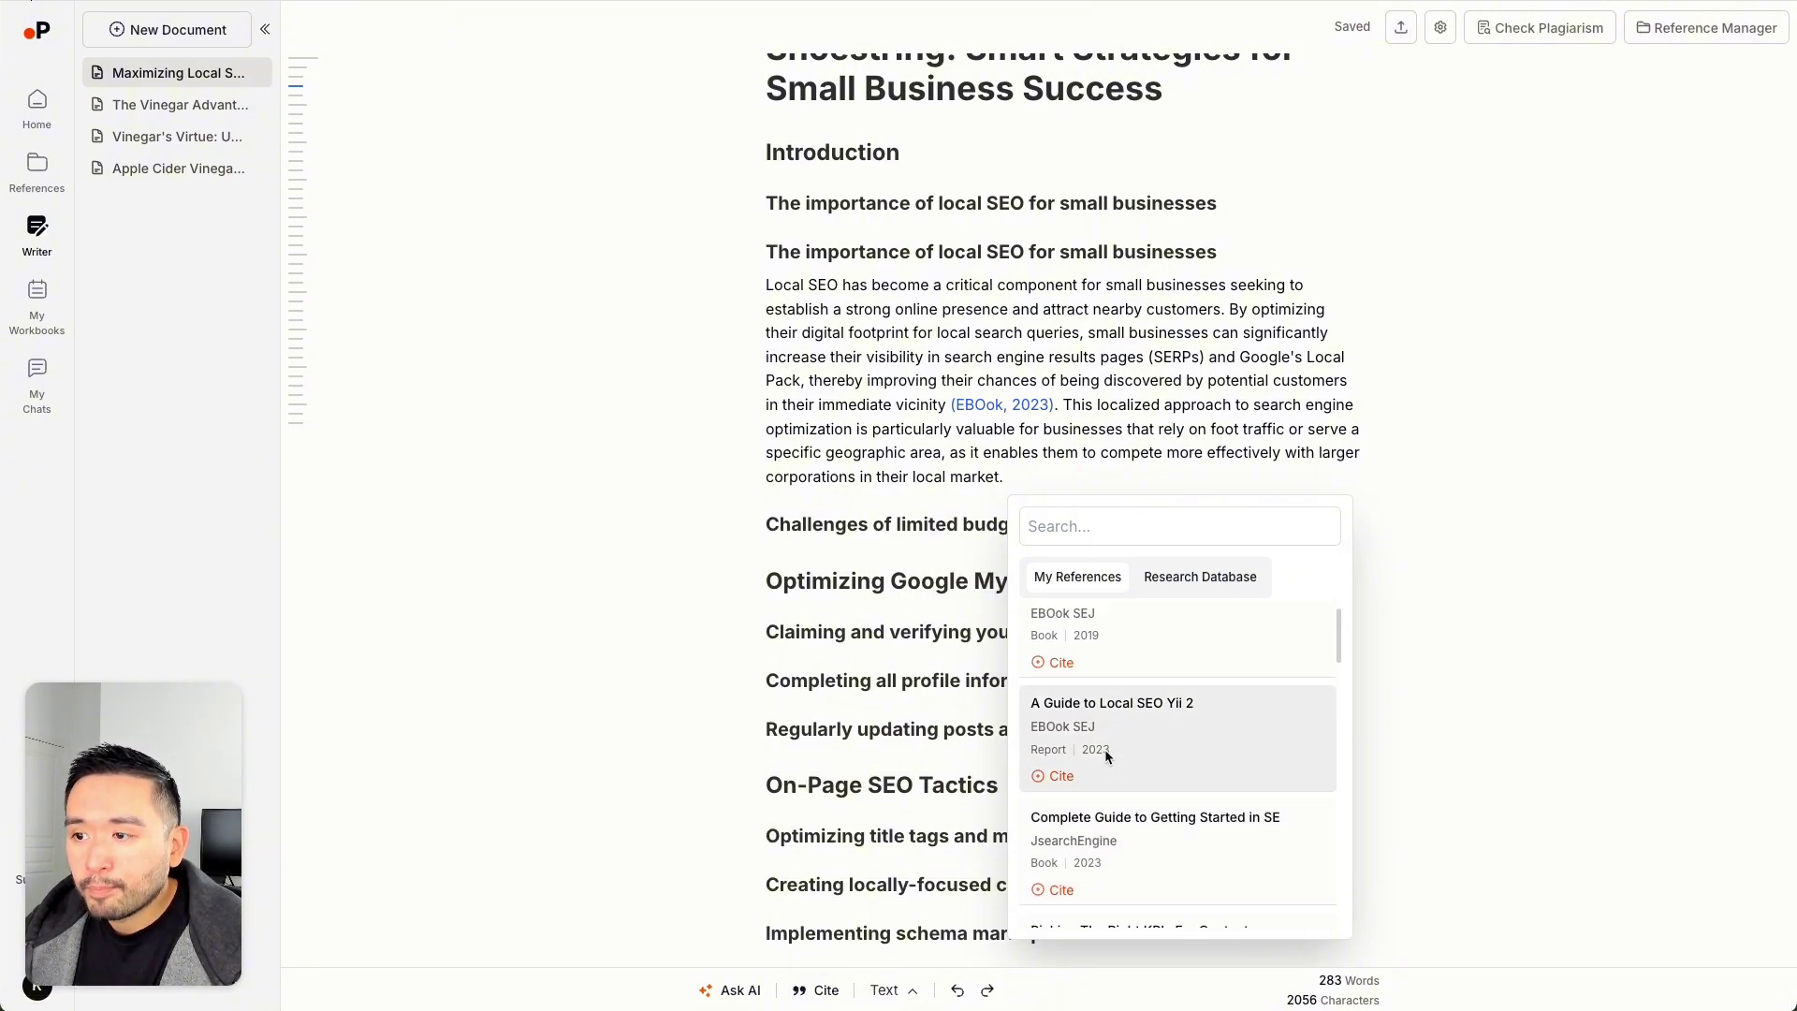
click(1170, 576)
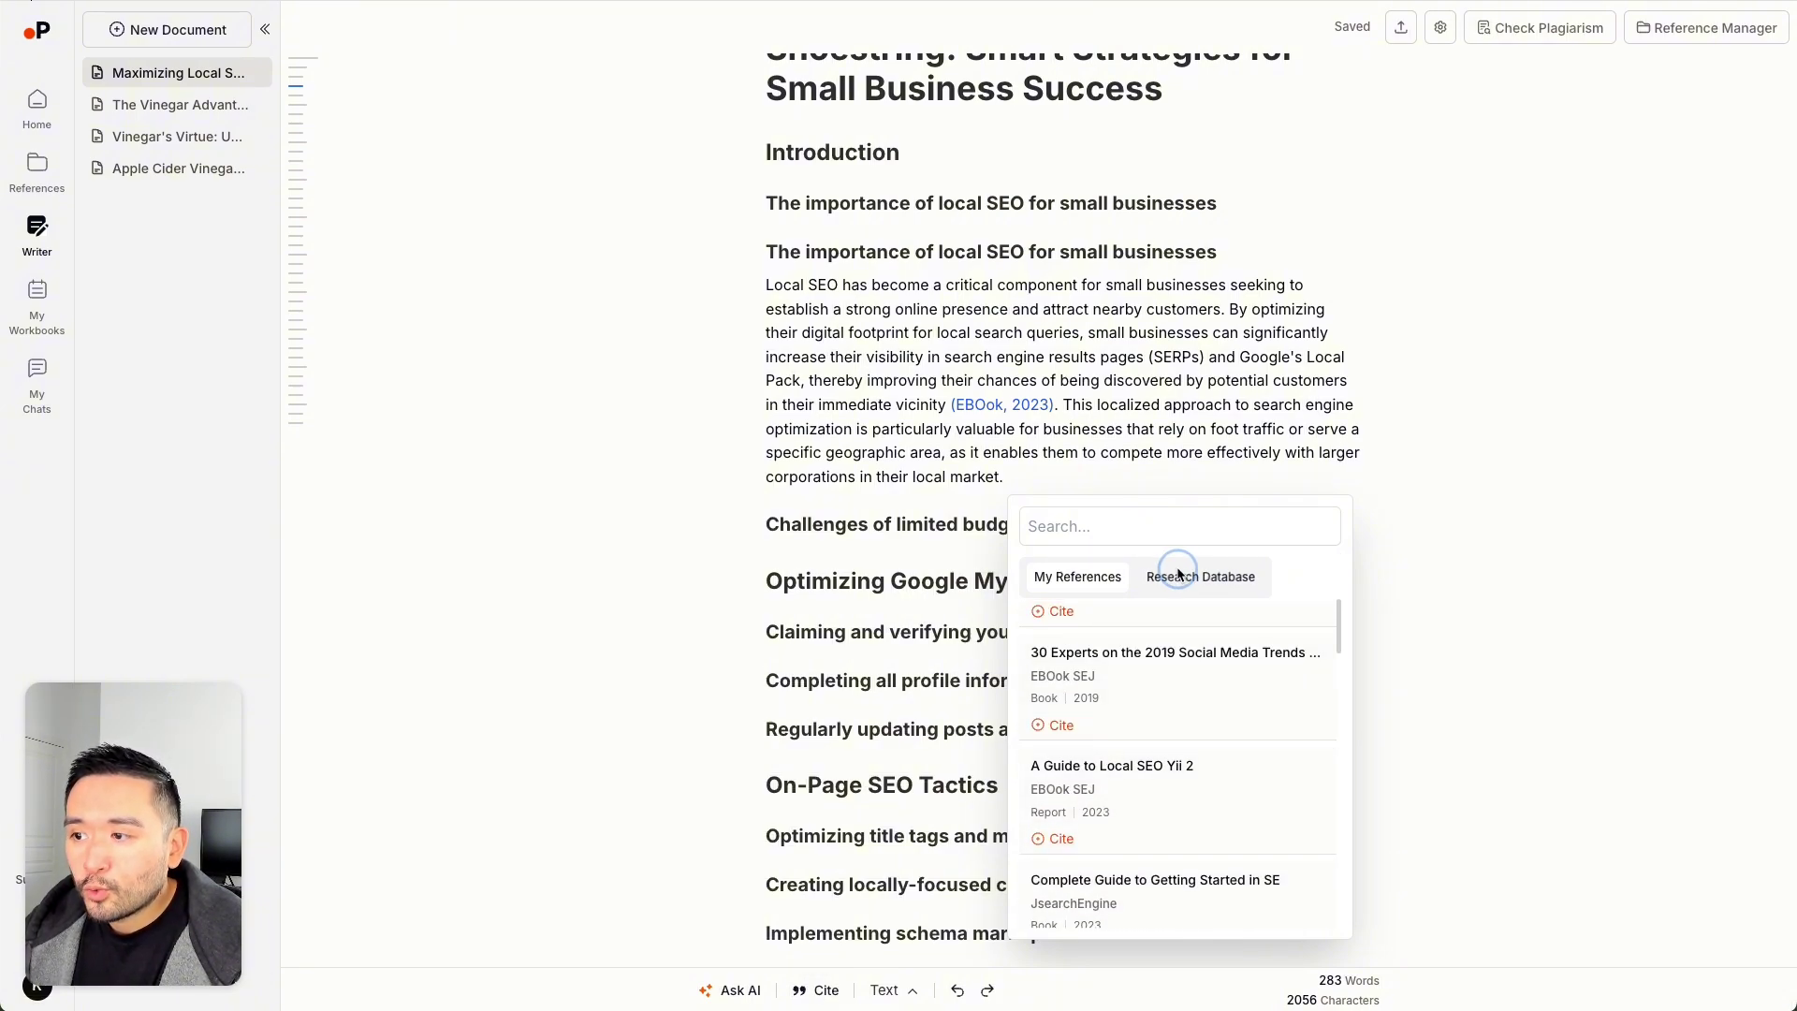
click(1064, 578)
scroll(1101, 661, down, 1)
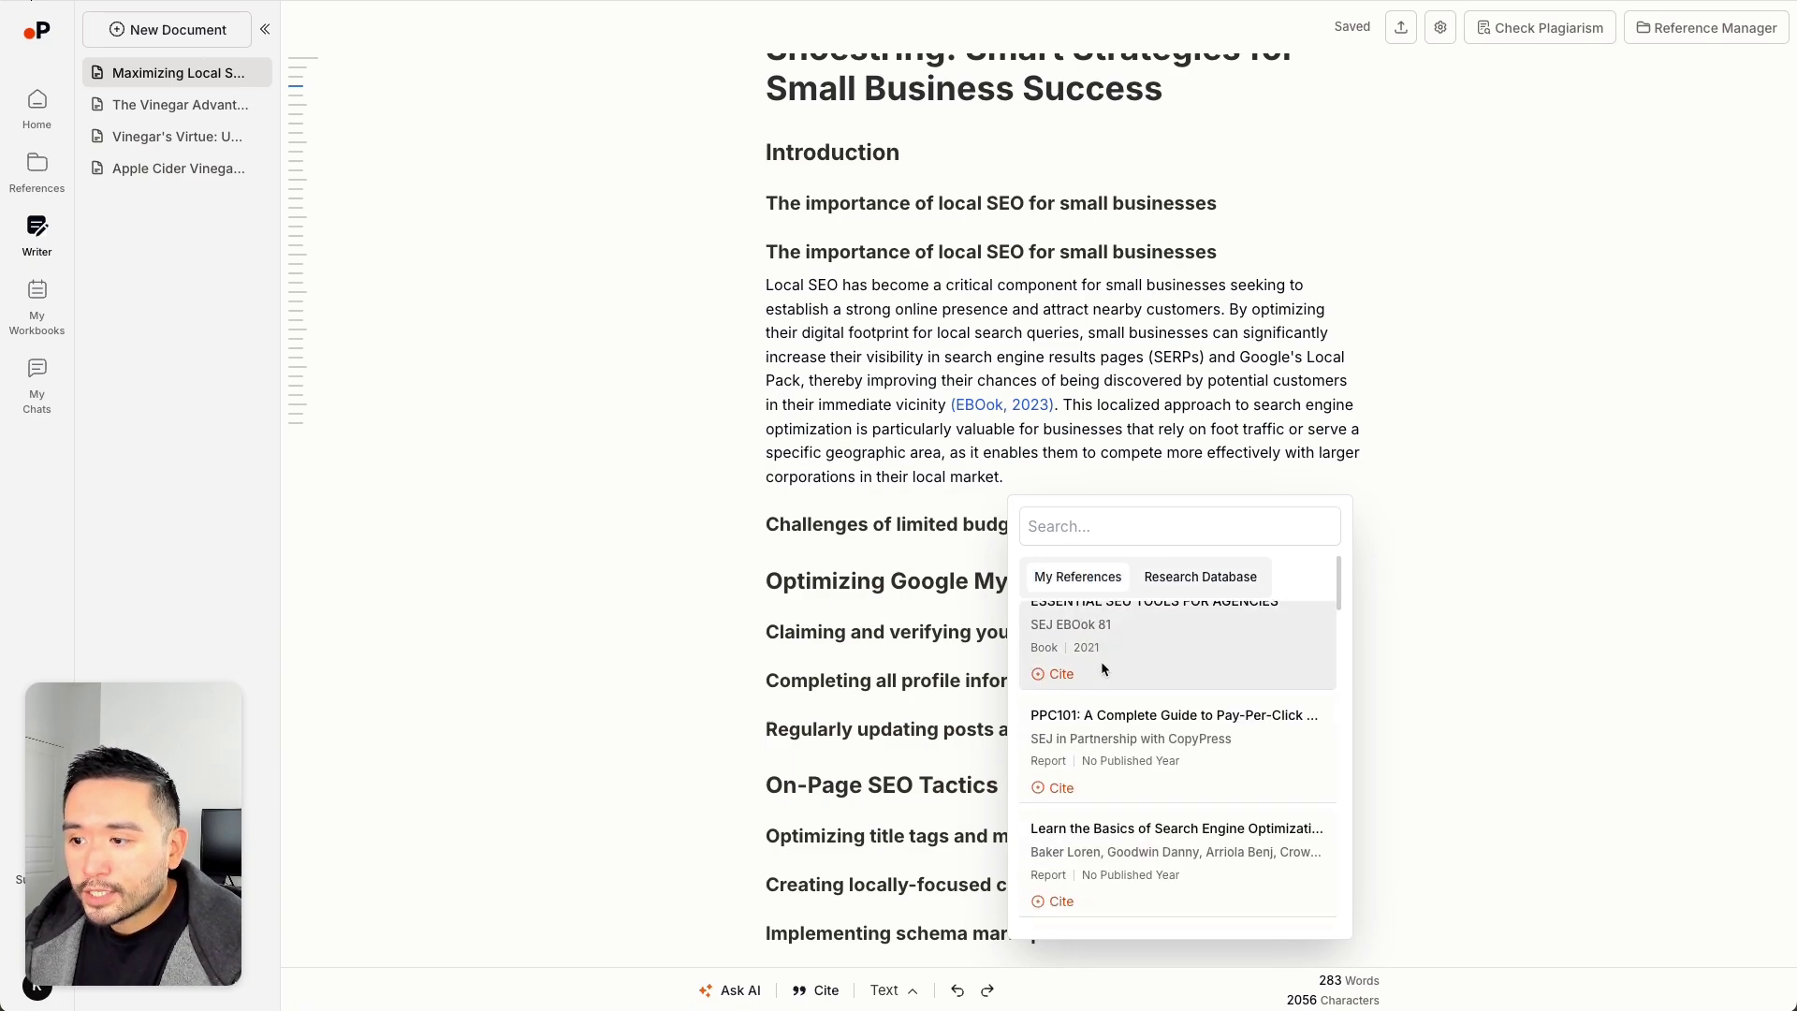
click(1042, 785)
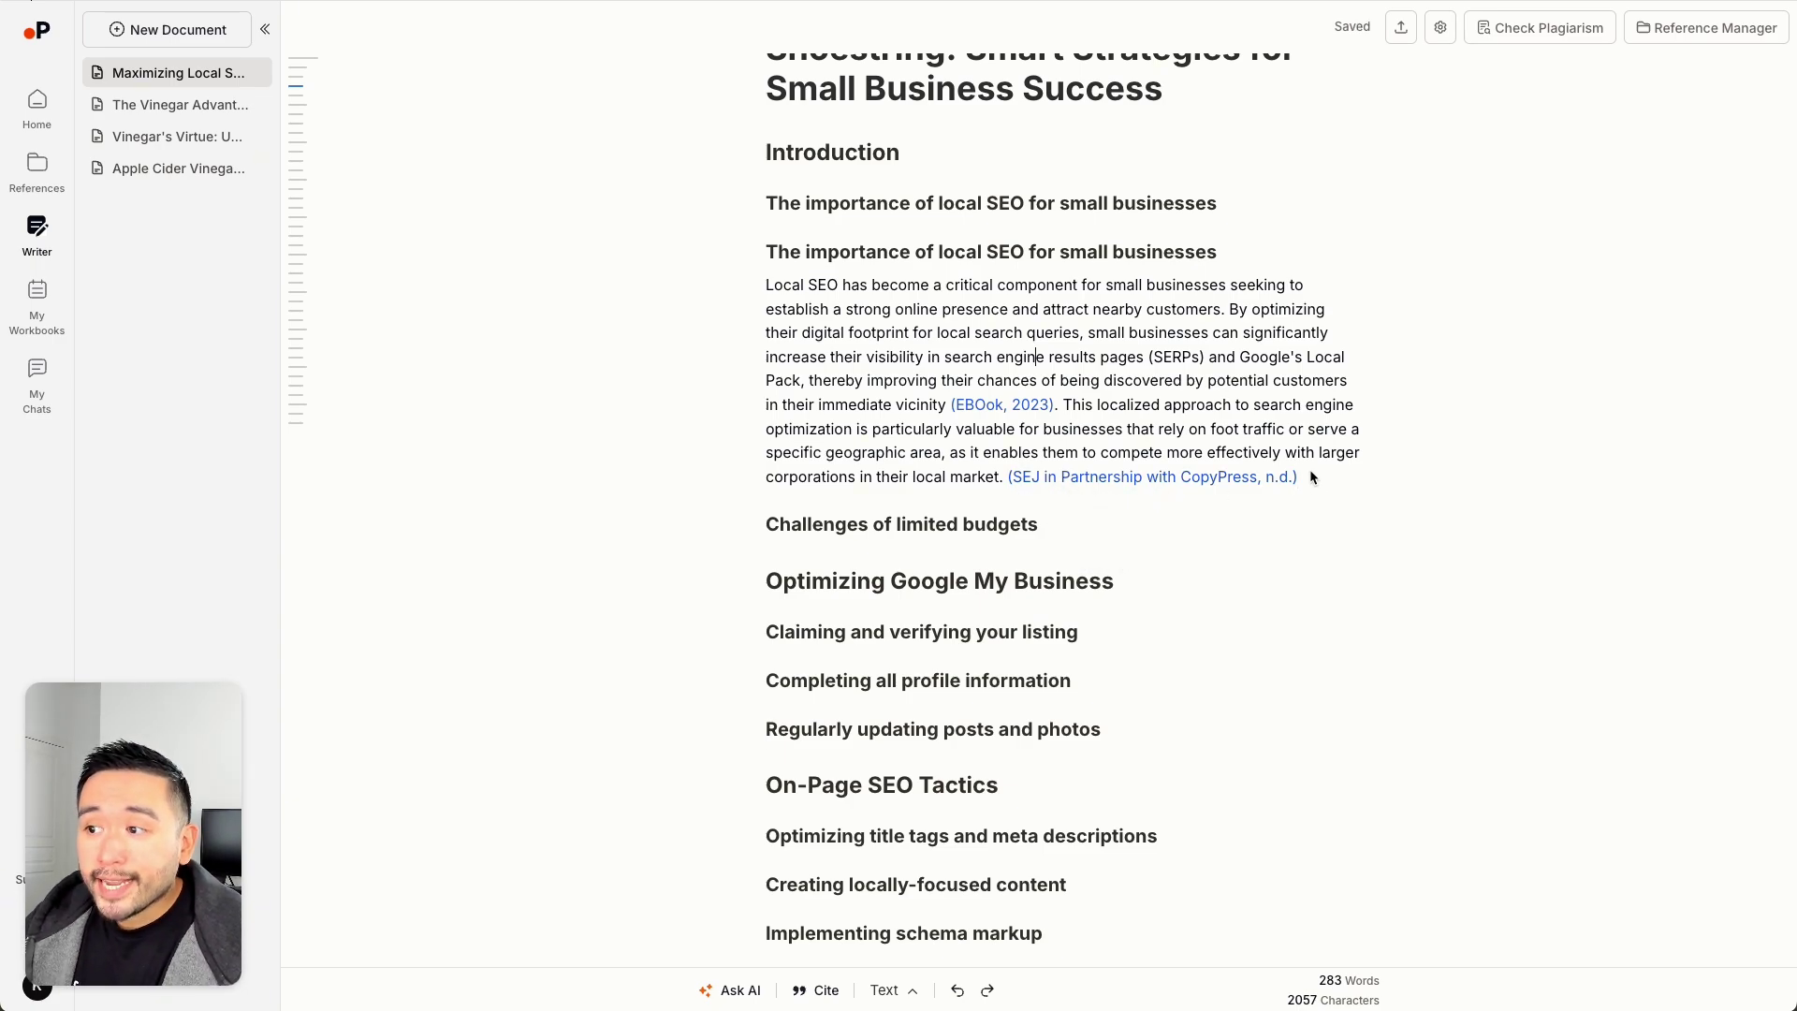
drag(1298, 476, 764, 285)
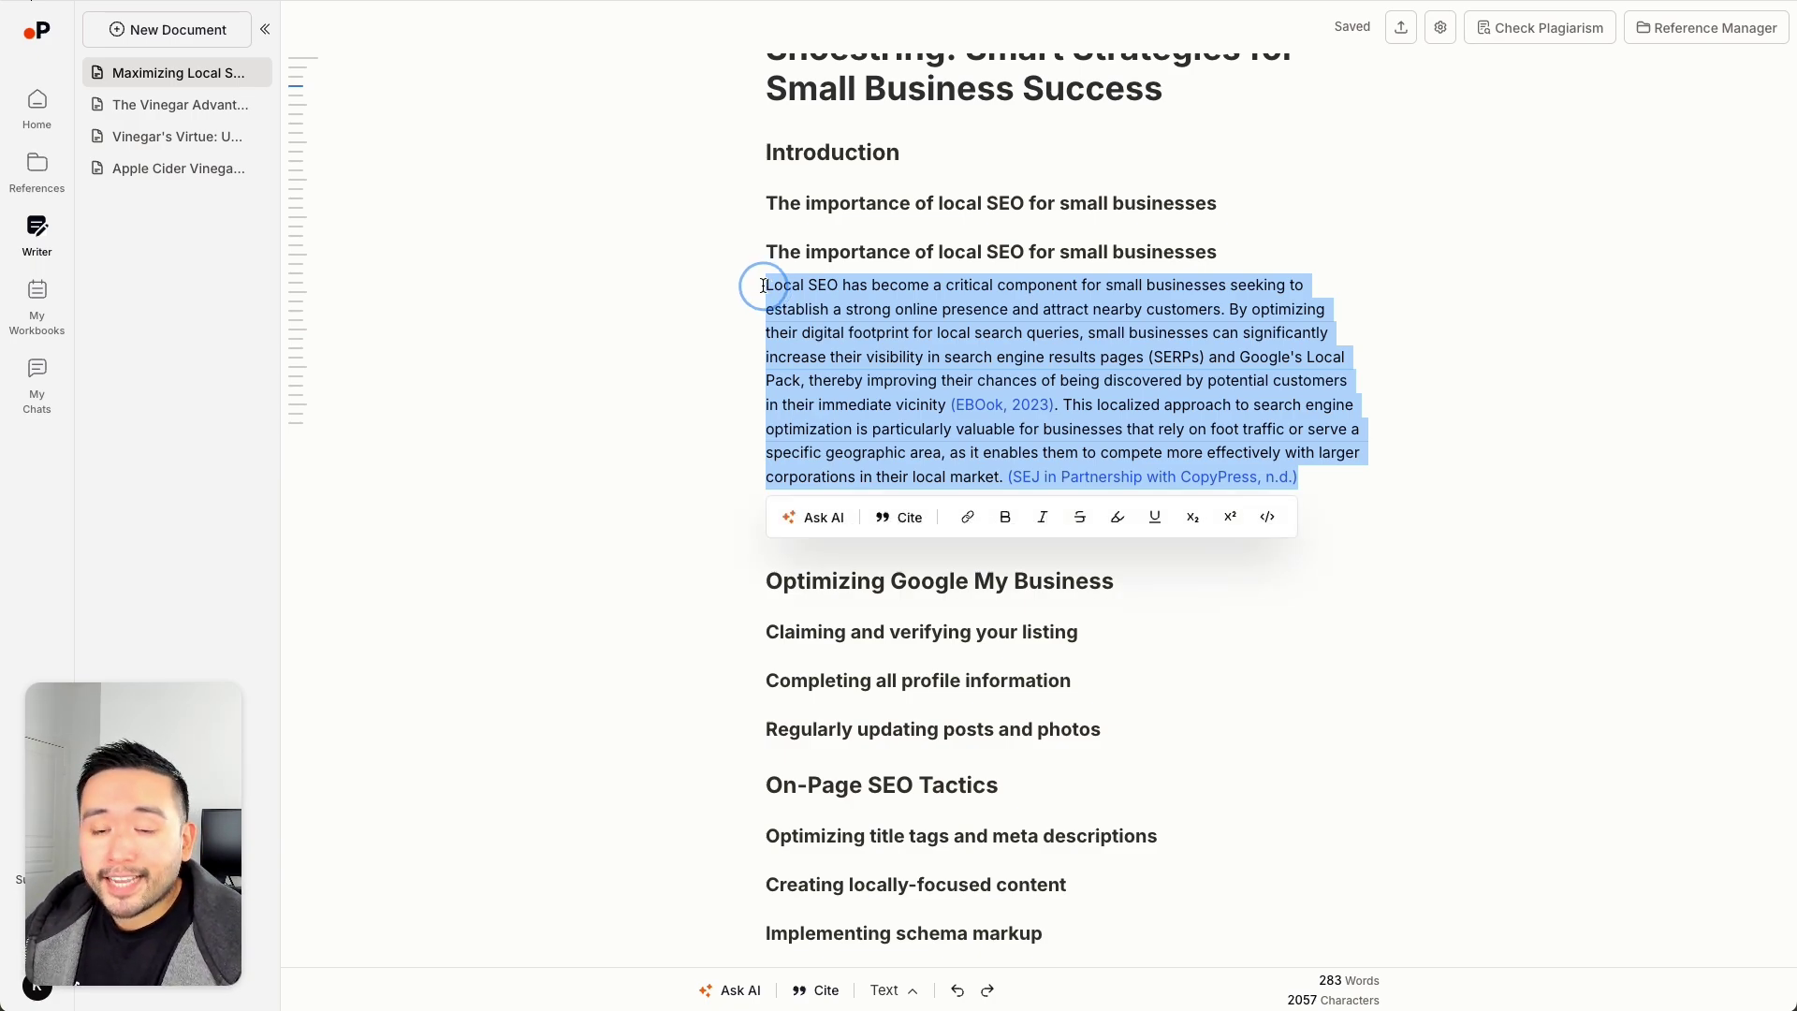
Step: Humanize the cited local SEO paragraph with AI and accept the two-paragraph rewrite (302 words)
click(813, 518)
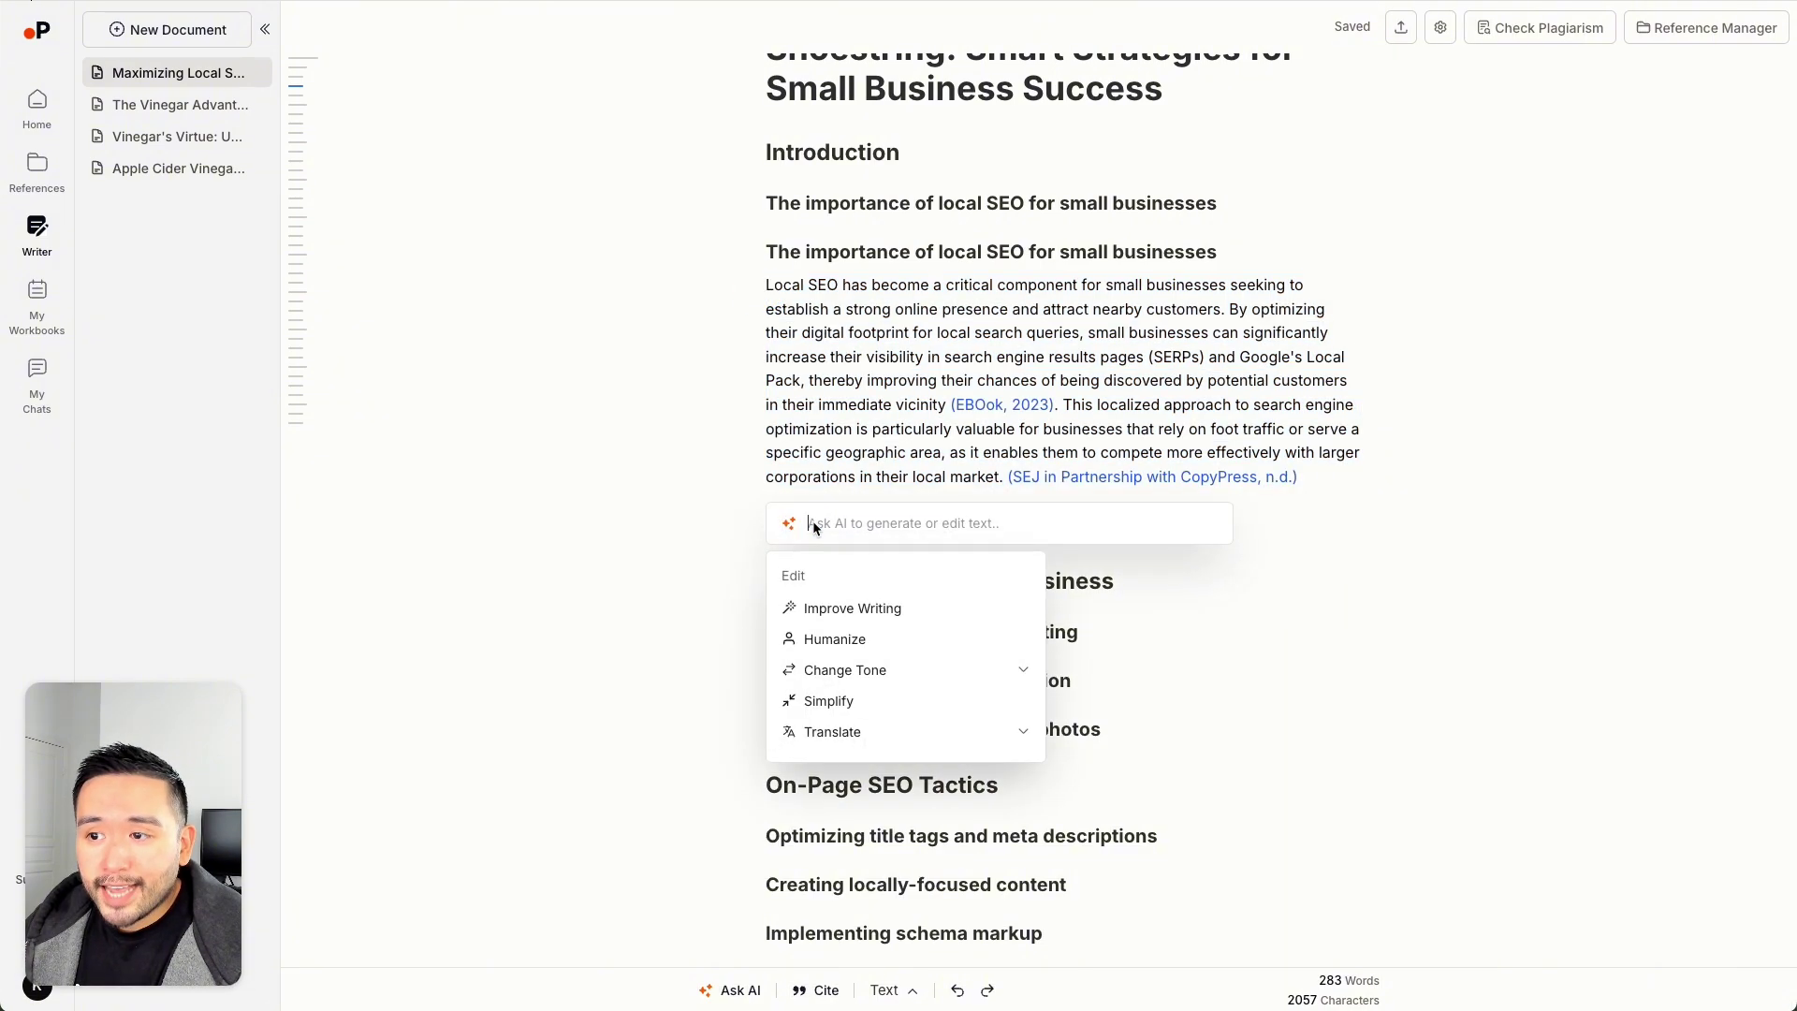
click(837, 641)
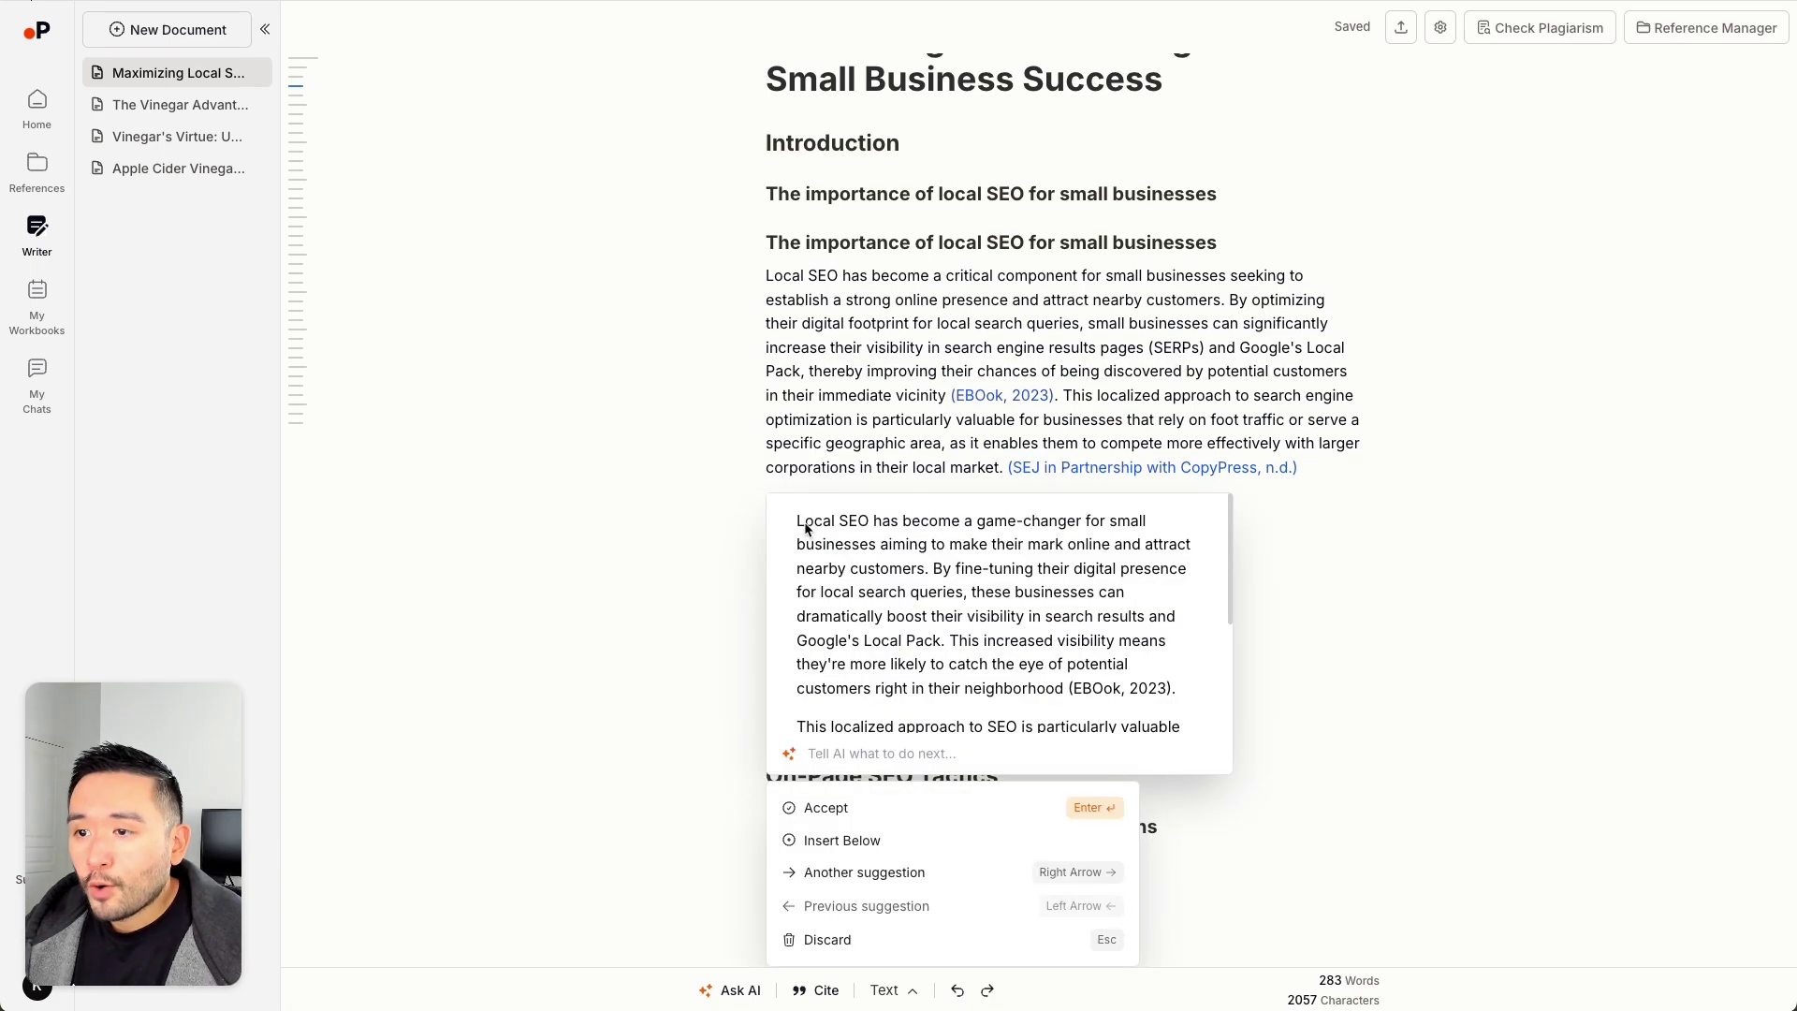
drag(800, 520, 1142, 688)
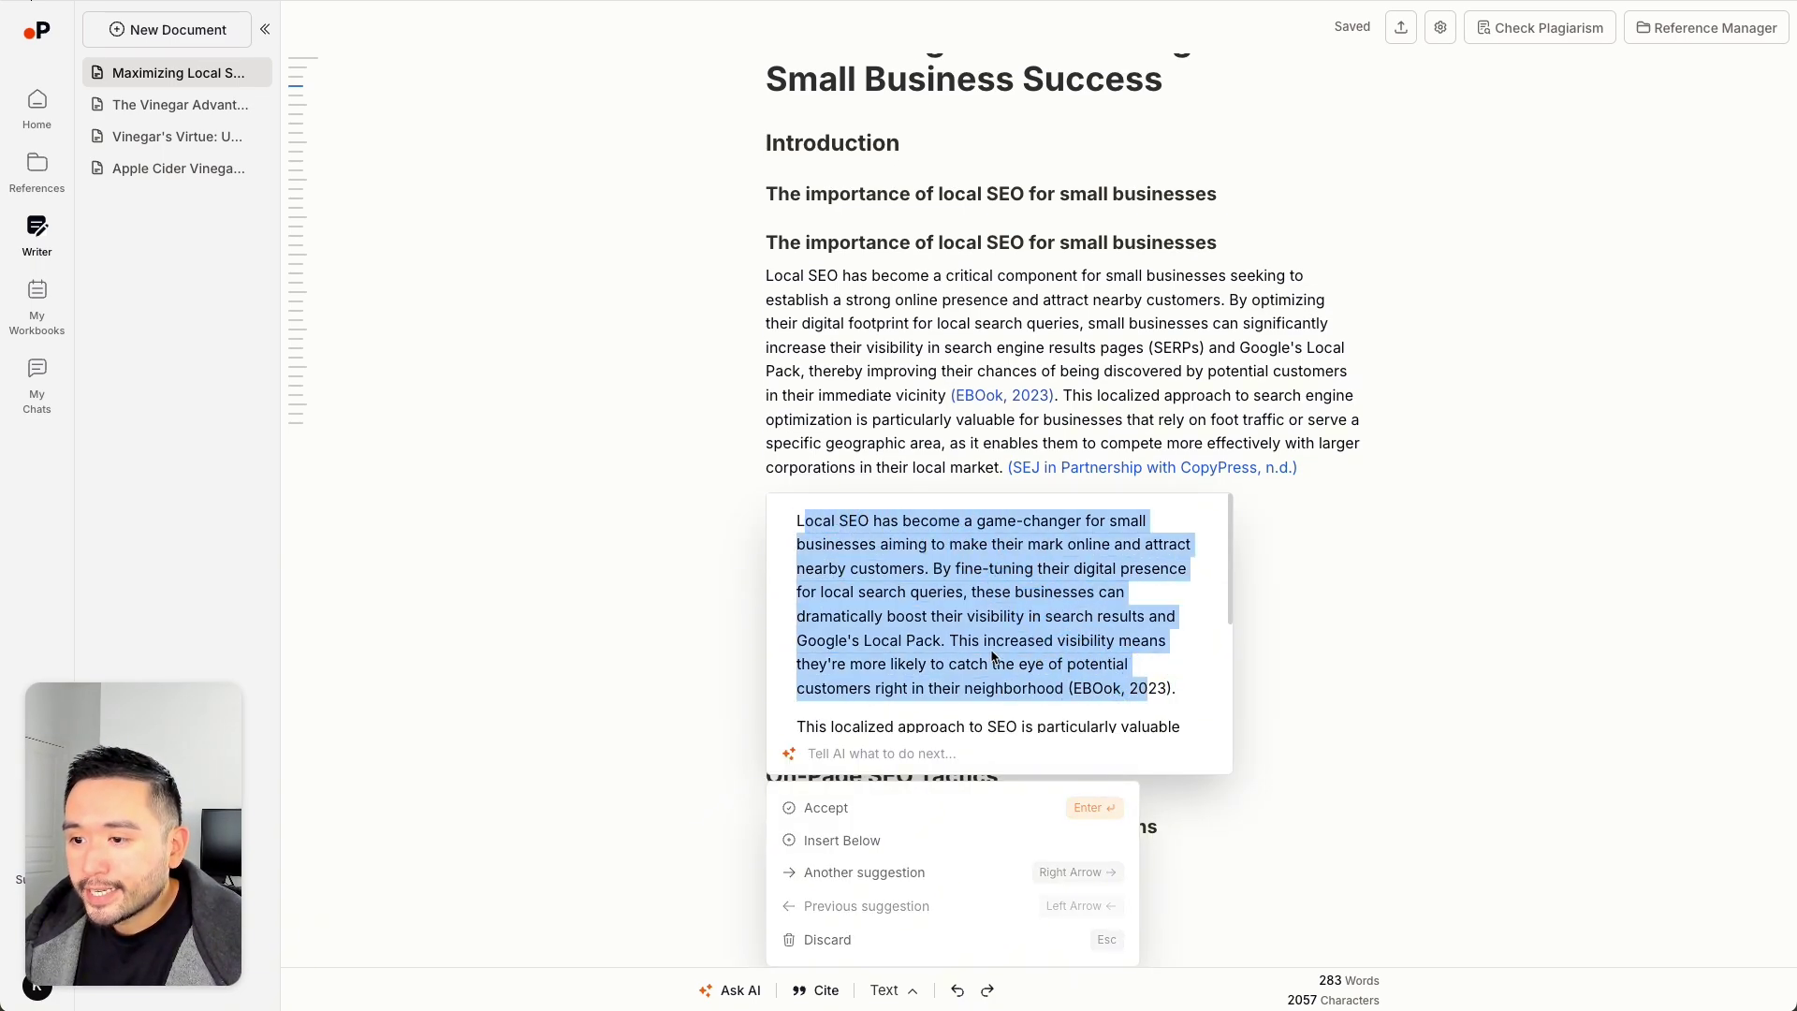
click(973, 648)
click(836, 810)
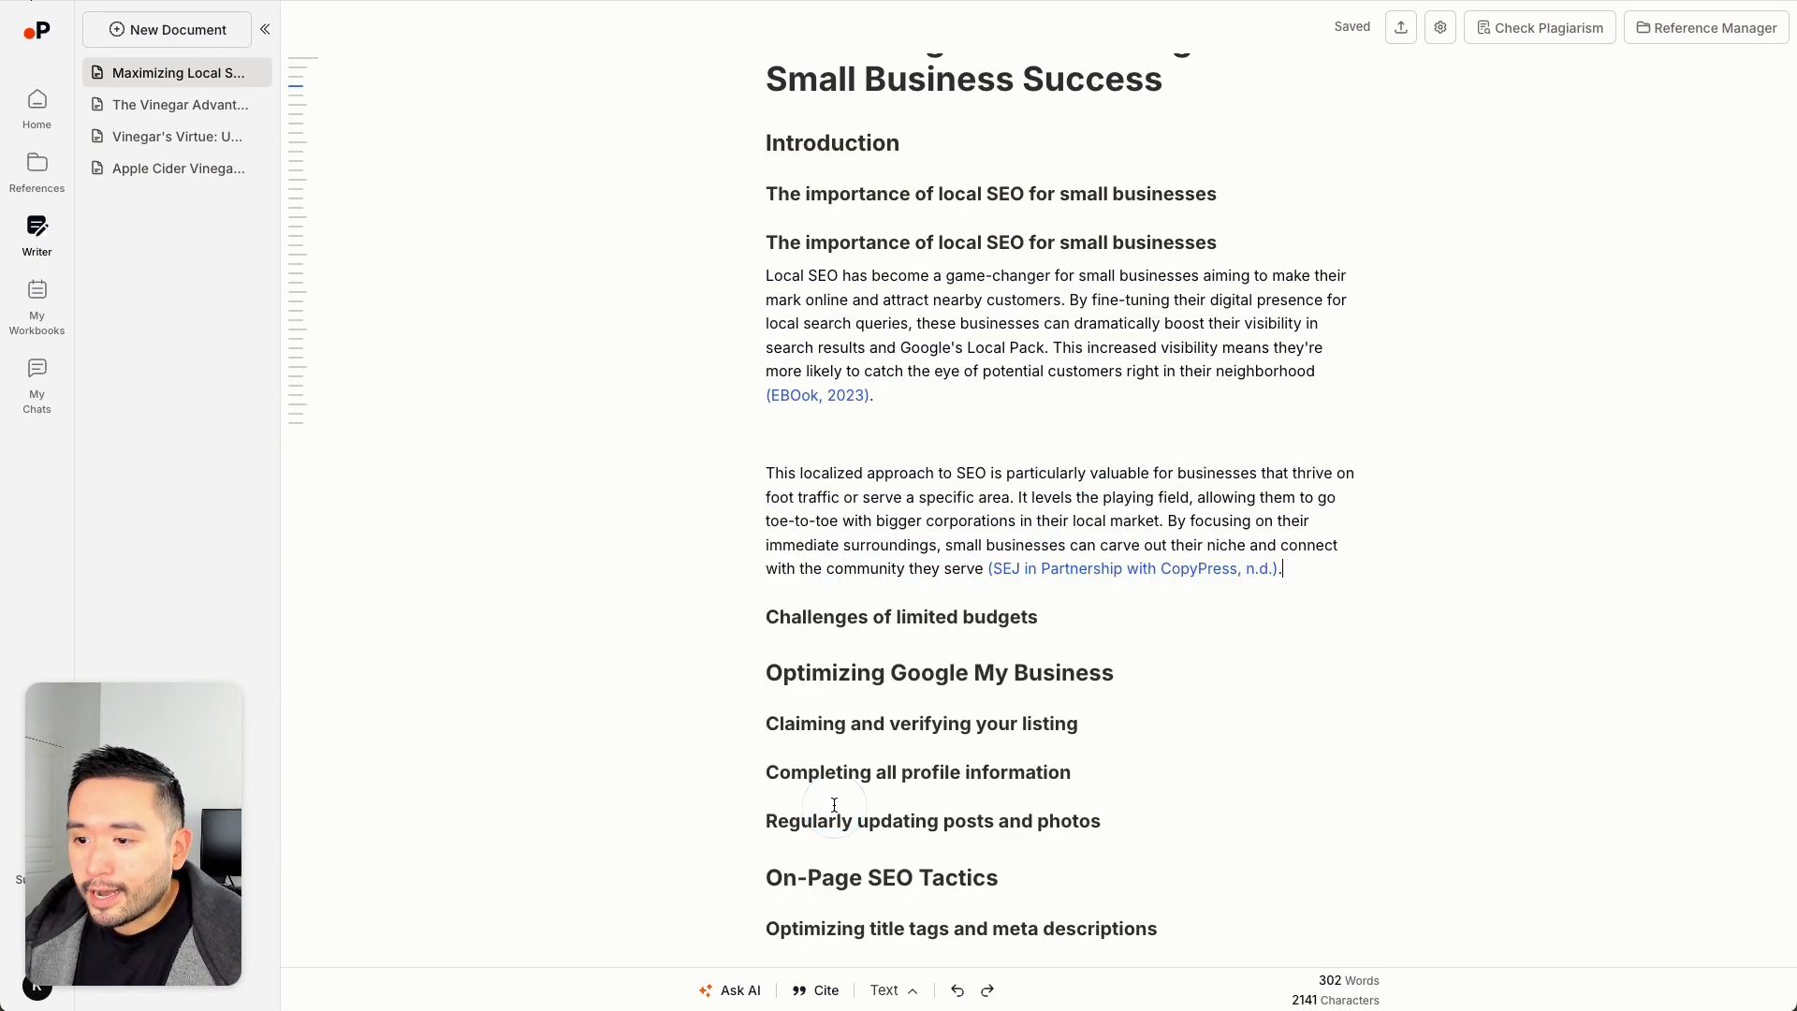
drag(823, 297, 1143, 522)
click(1143, 522)
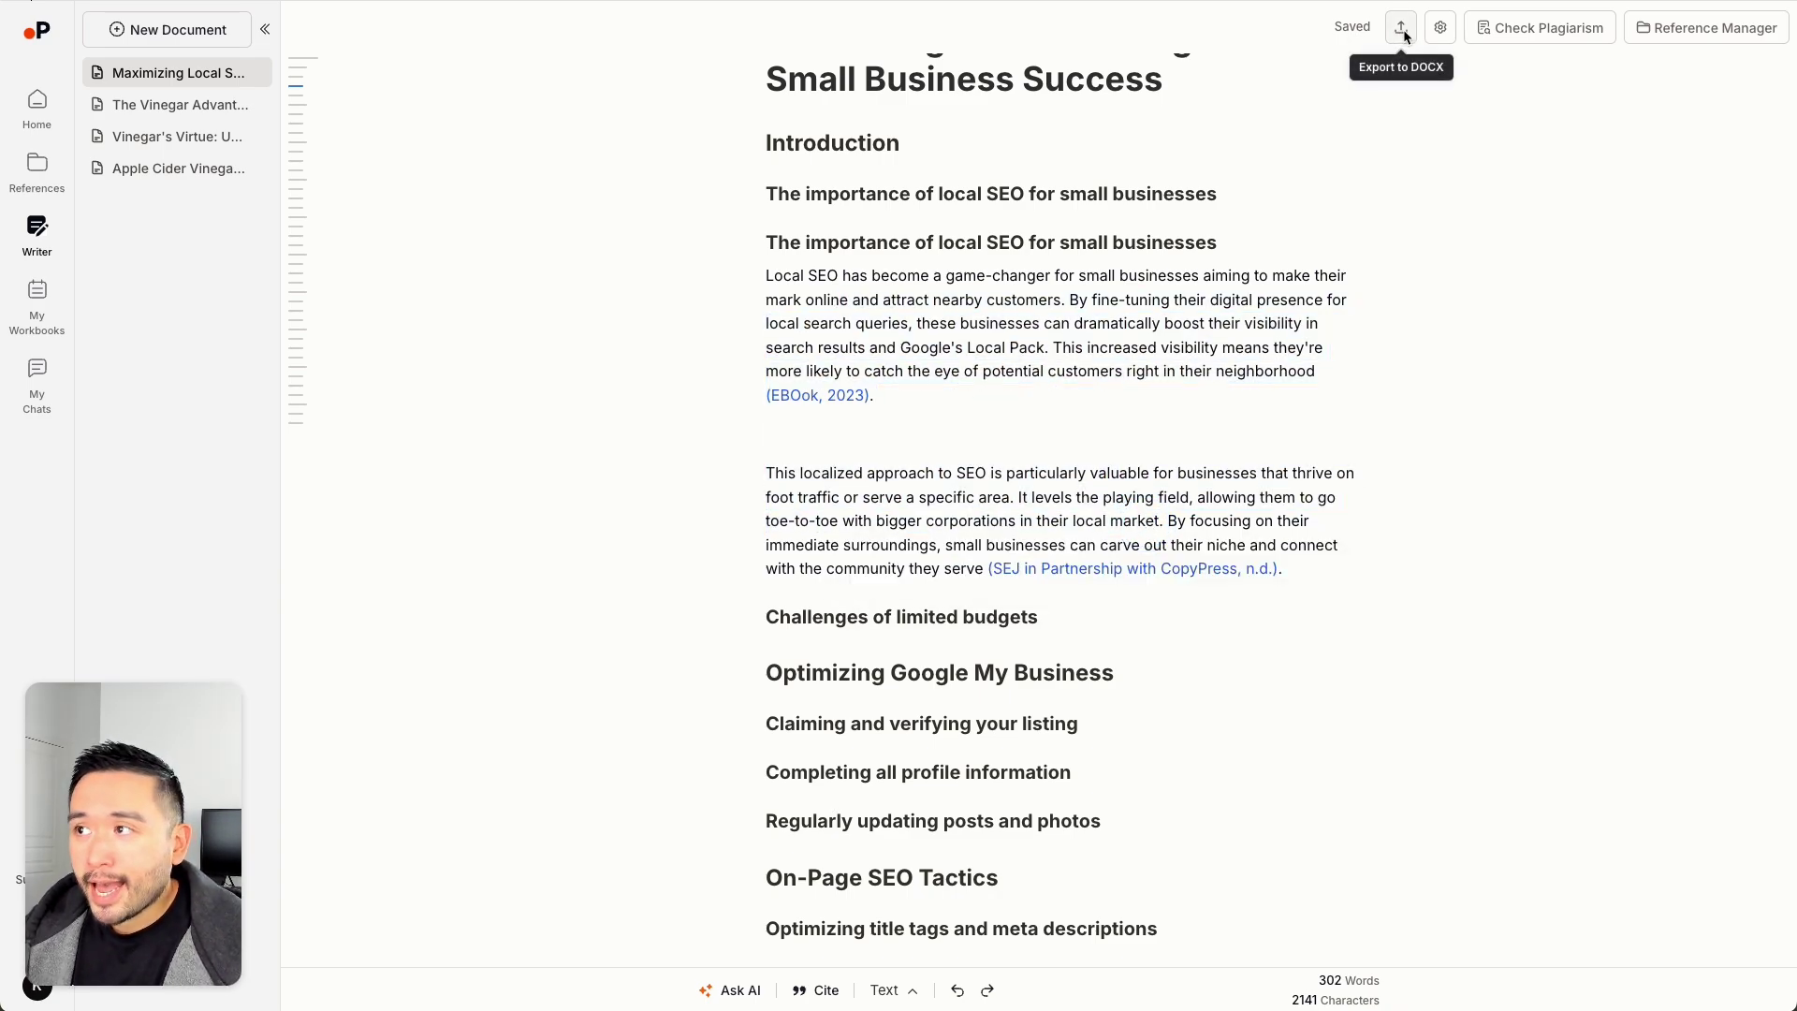
Step: Open Document Settings and run the plagiarism check, which scores 0.00% with no matches
click(1440, 28)
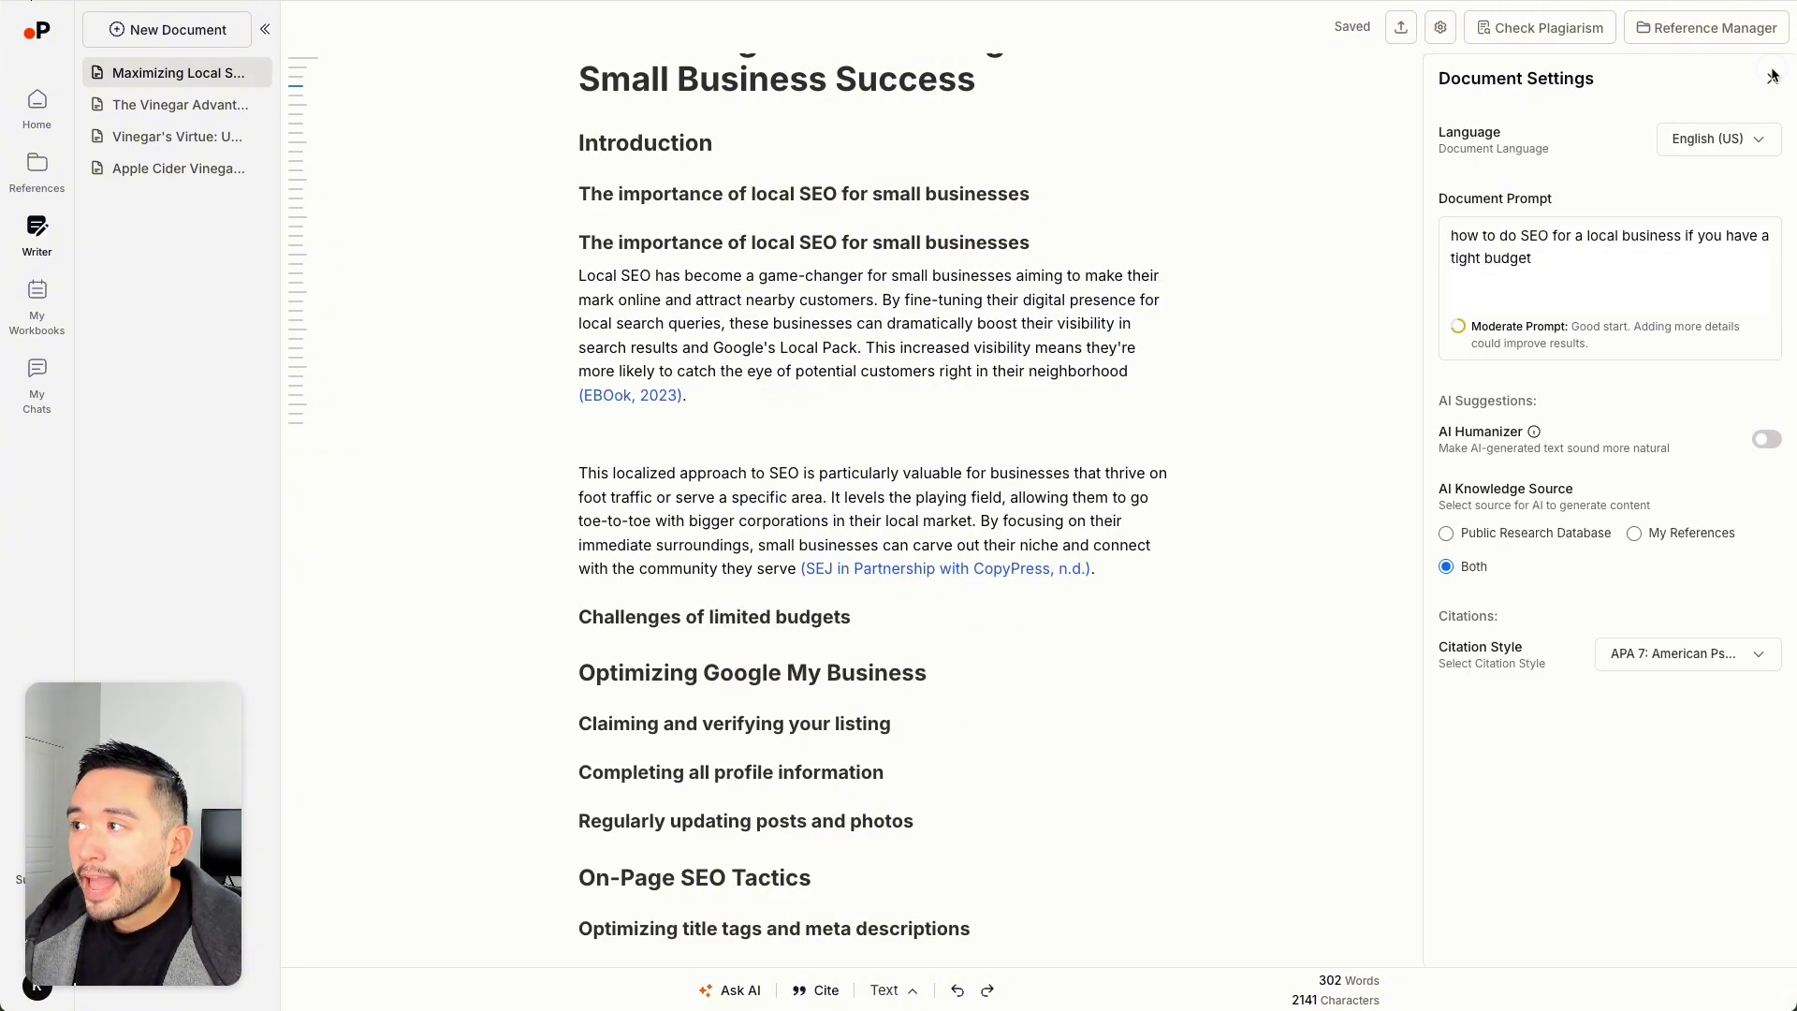
click(1557, 28)
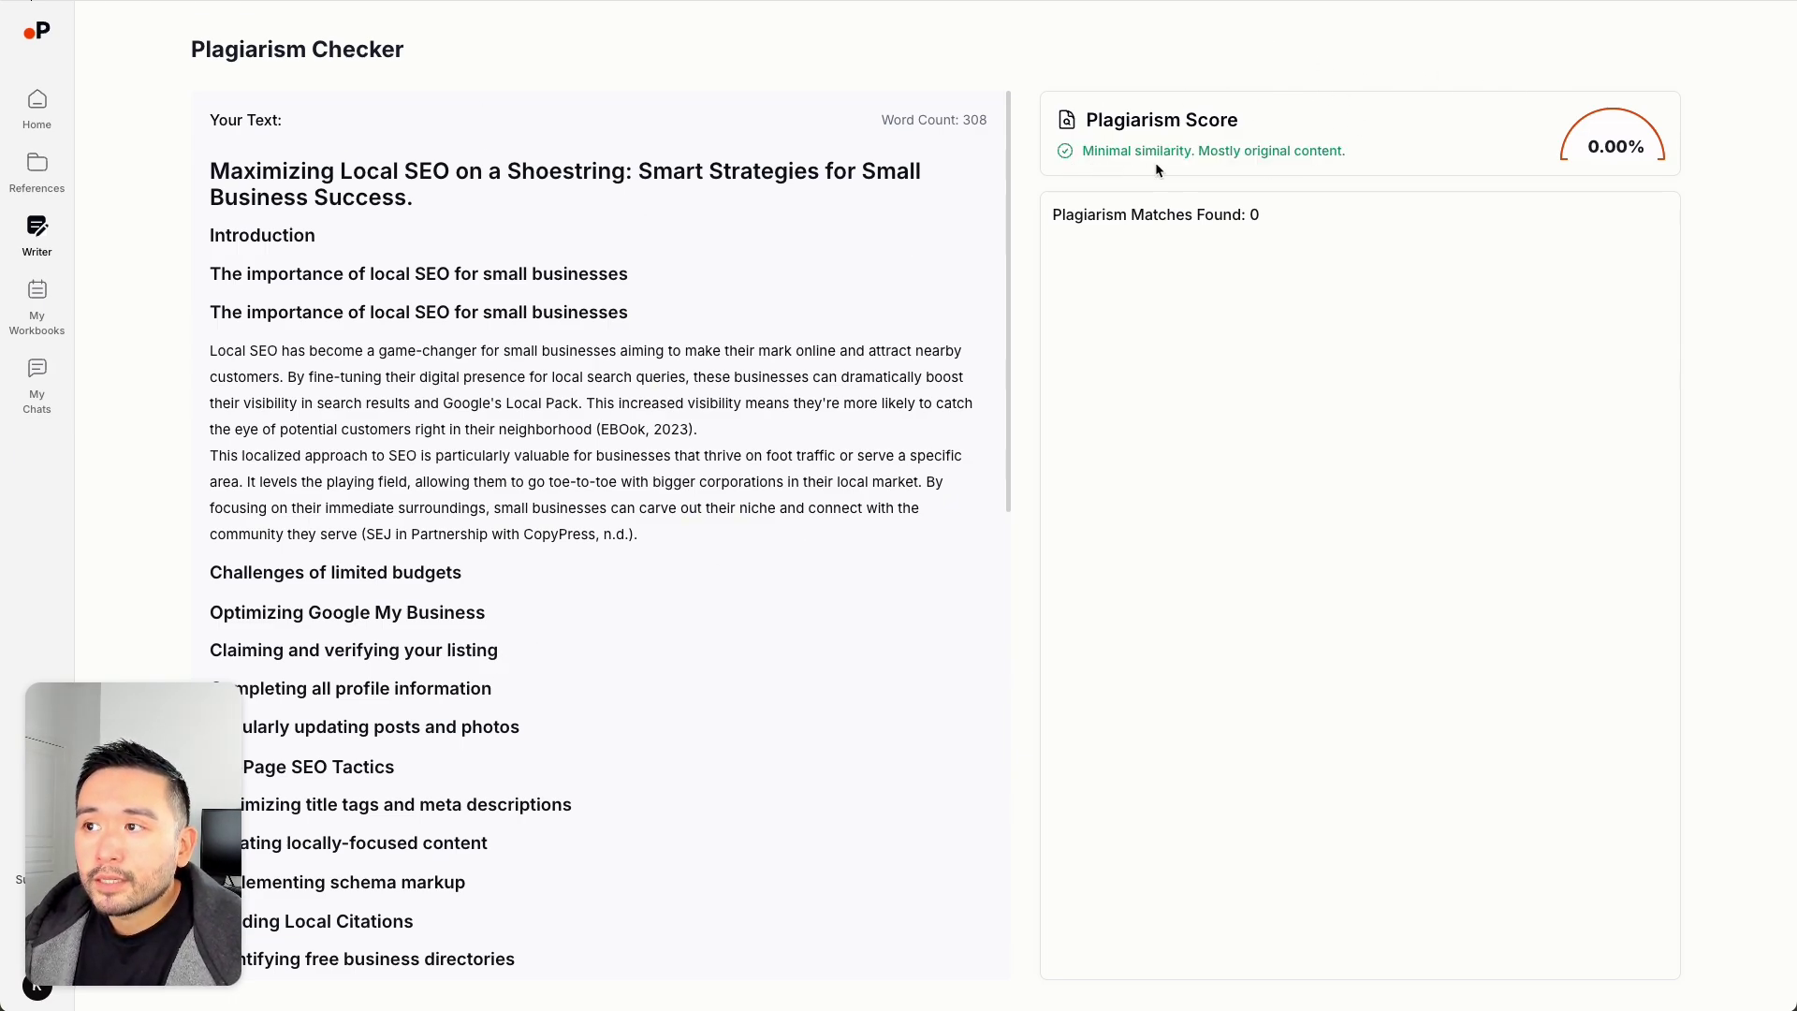
click(1299, 151)
Step: Open the Reference Manager and filter it to the SEJ Whitepapers folder
key(Escape)
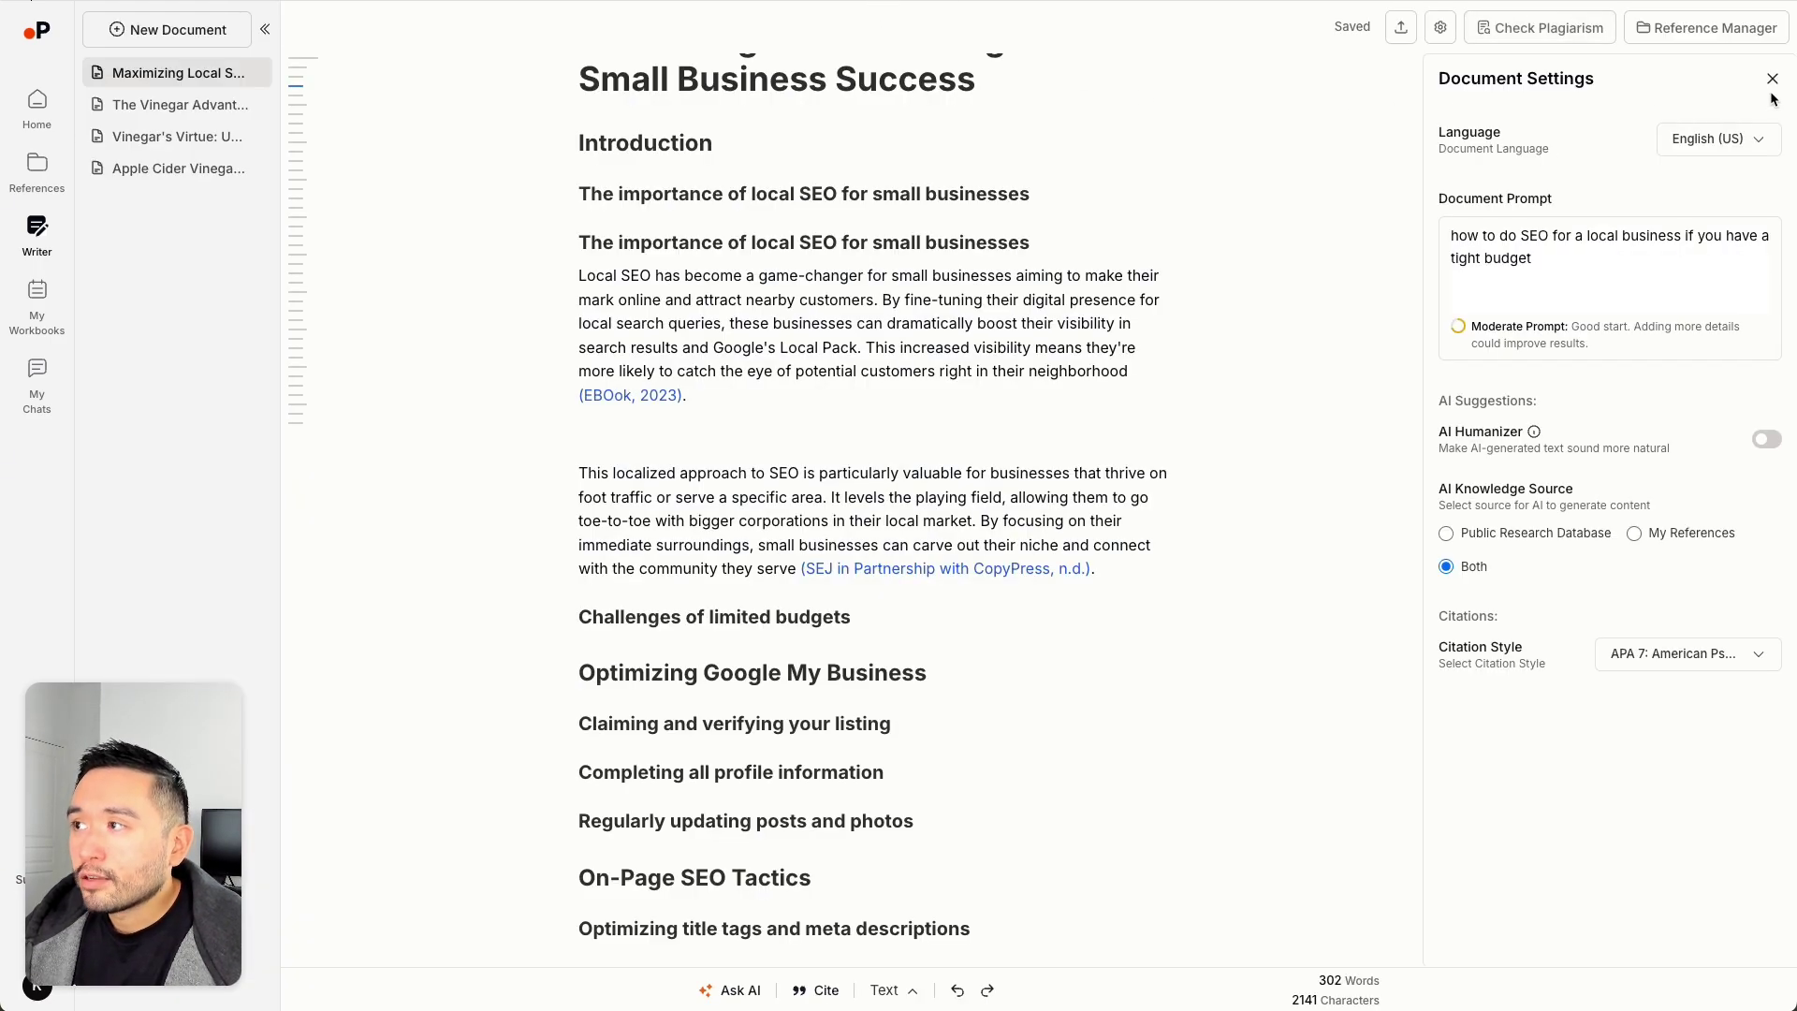
click(1752, 27)
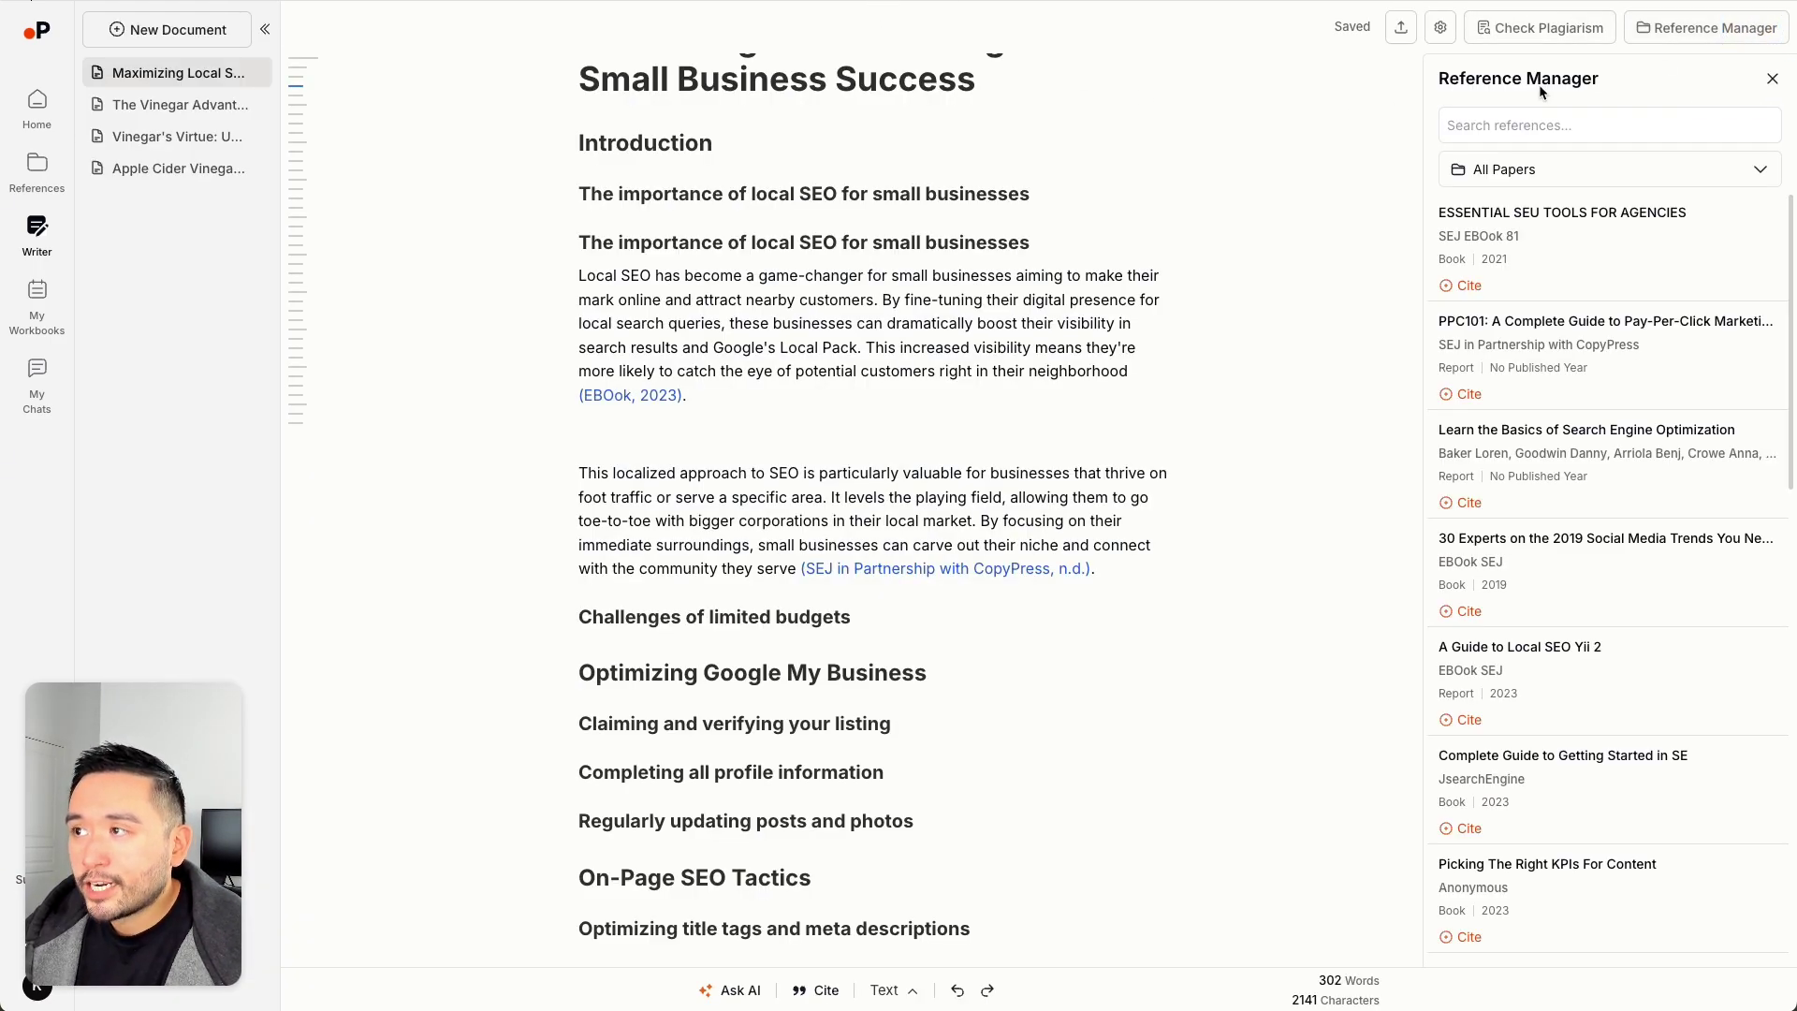
click(1526, 177)
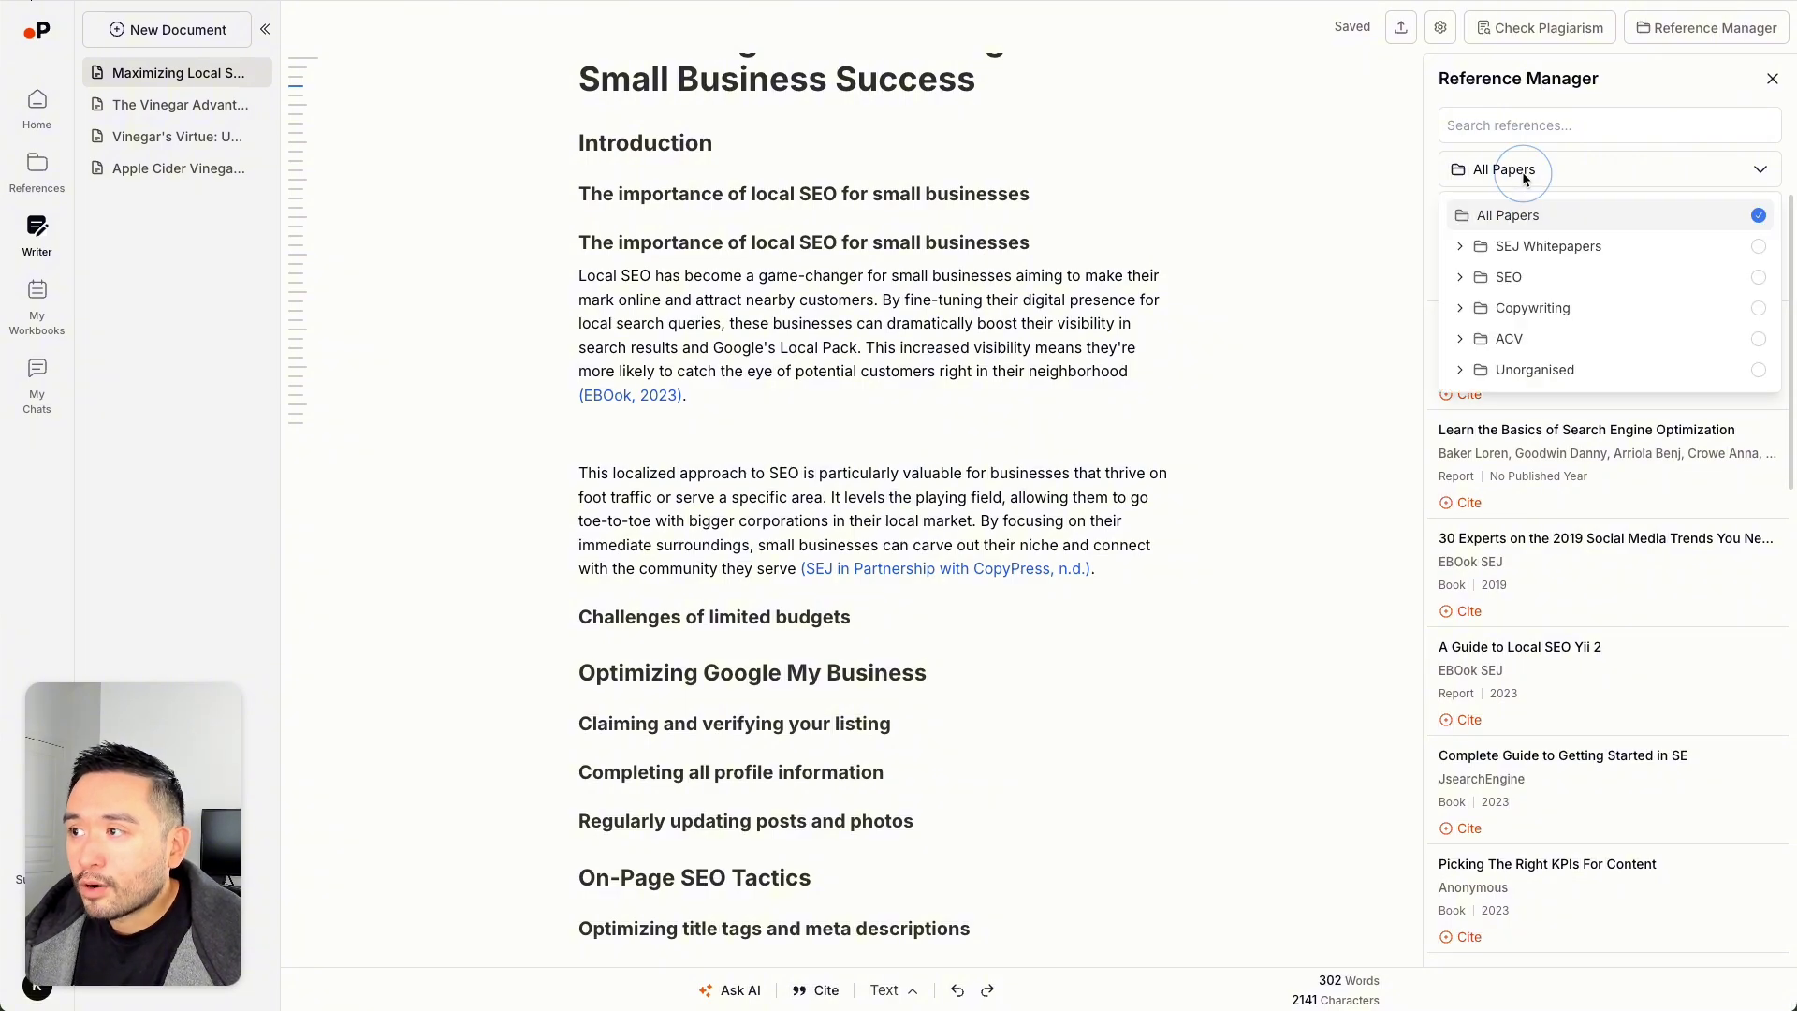
click(1477, 251)
click(1757, 247)
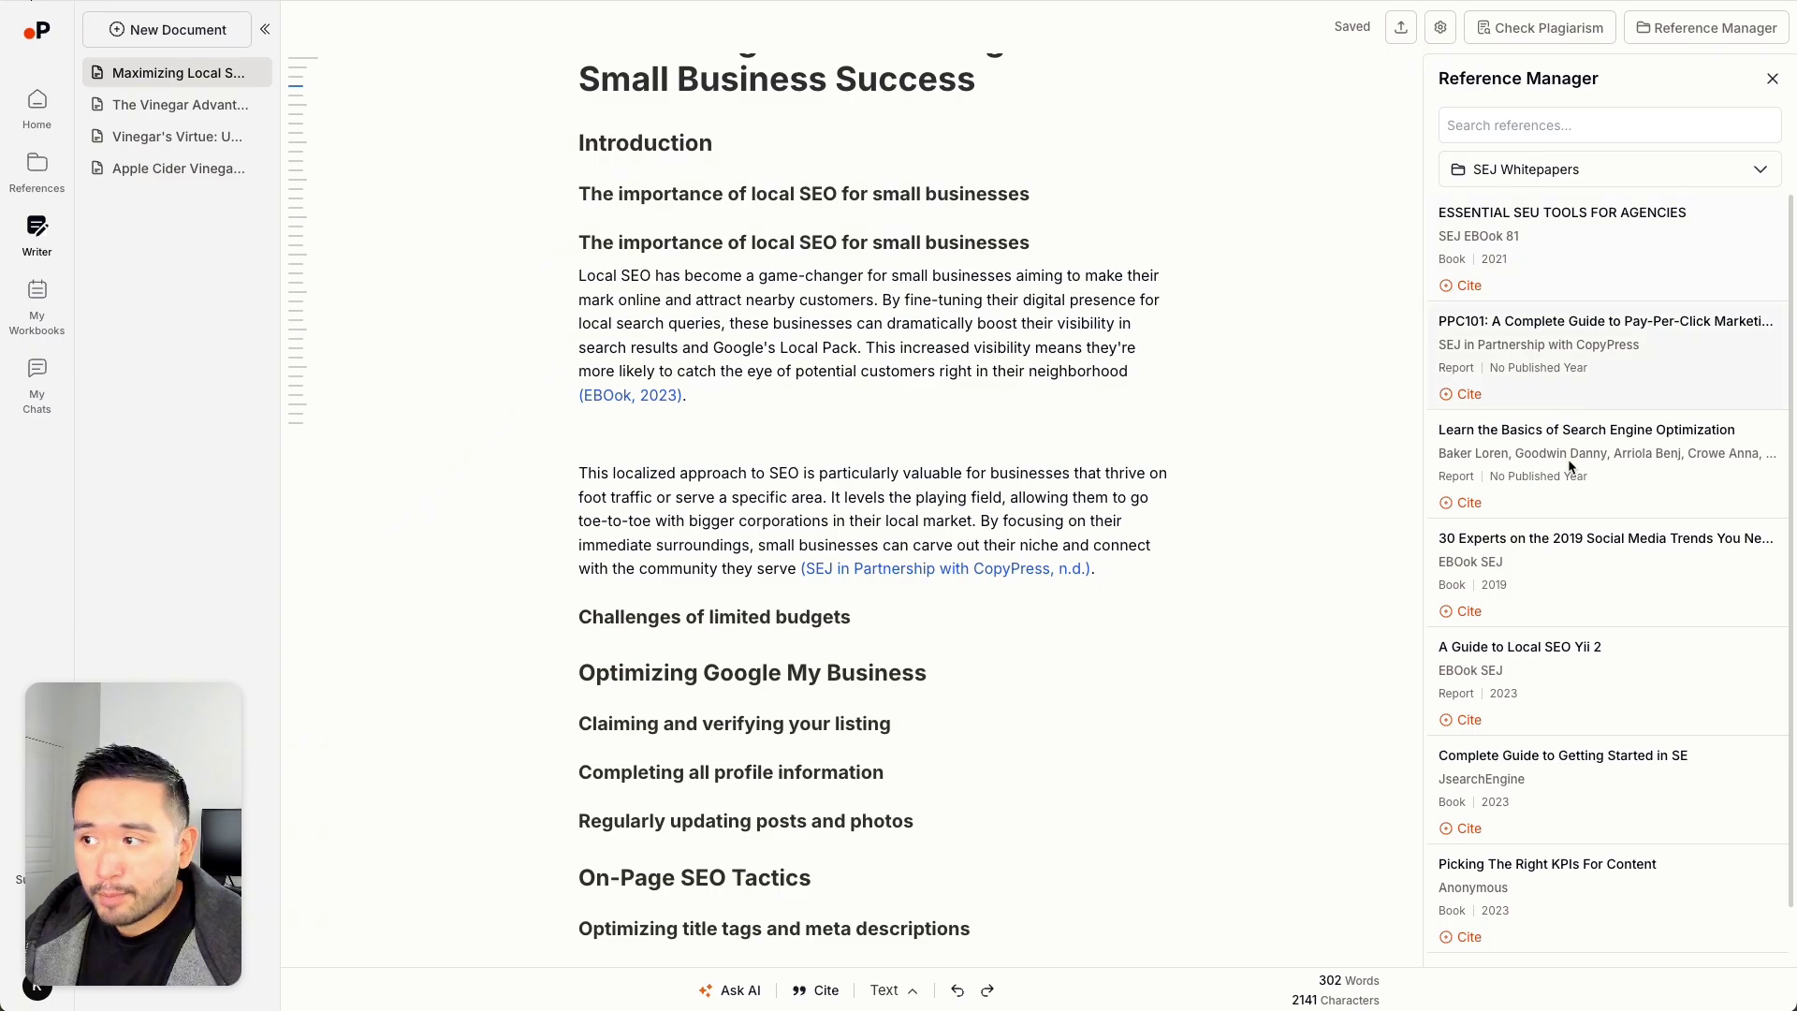
scroll(1569, 491, down, 3)
scroll(1509, 559, up, 3)
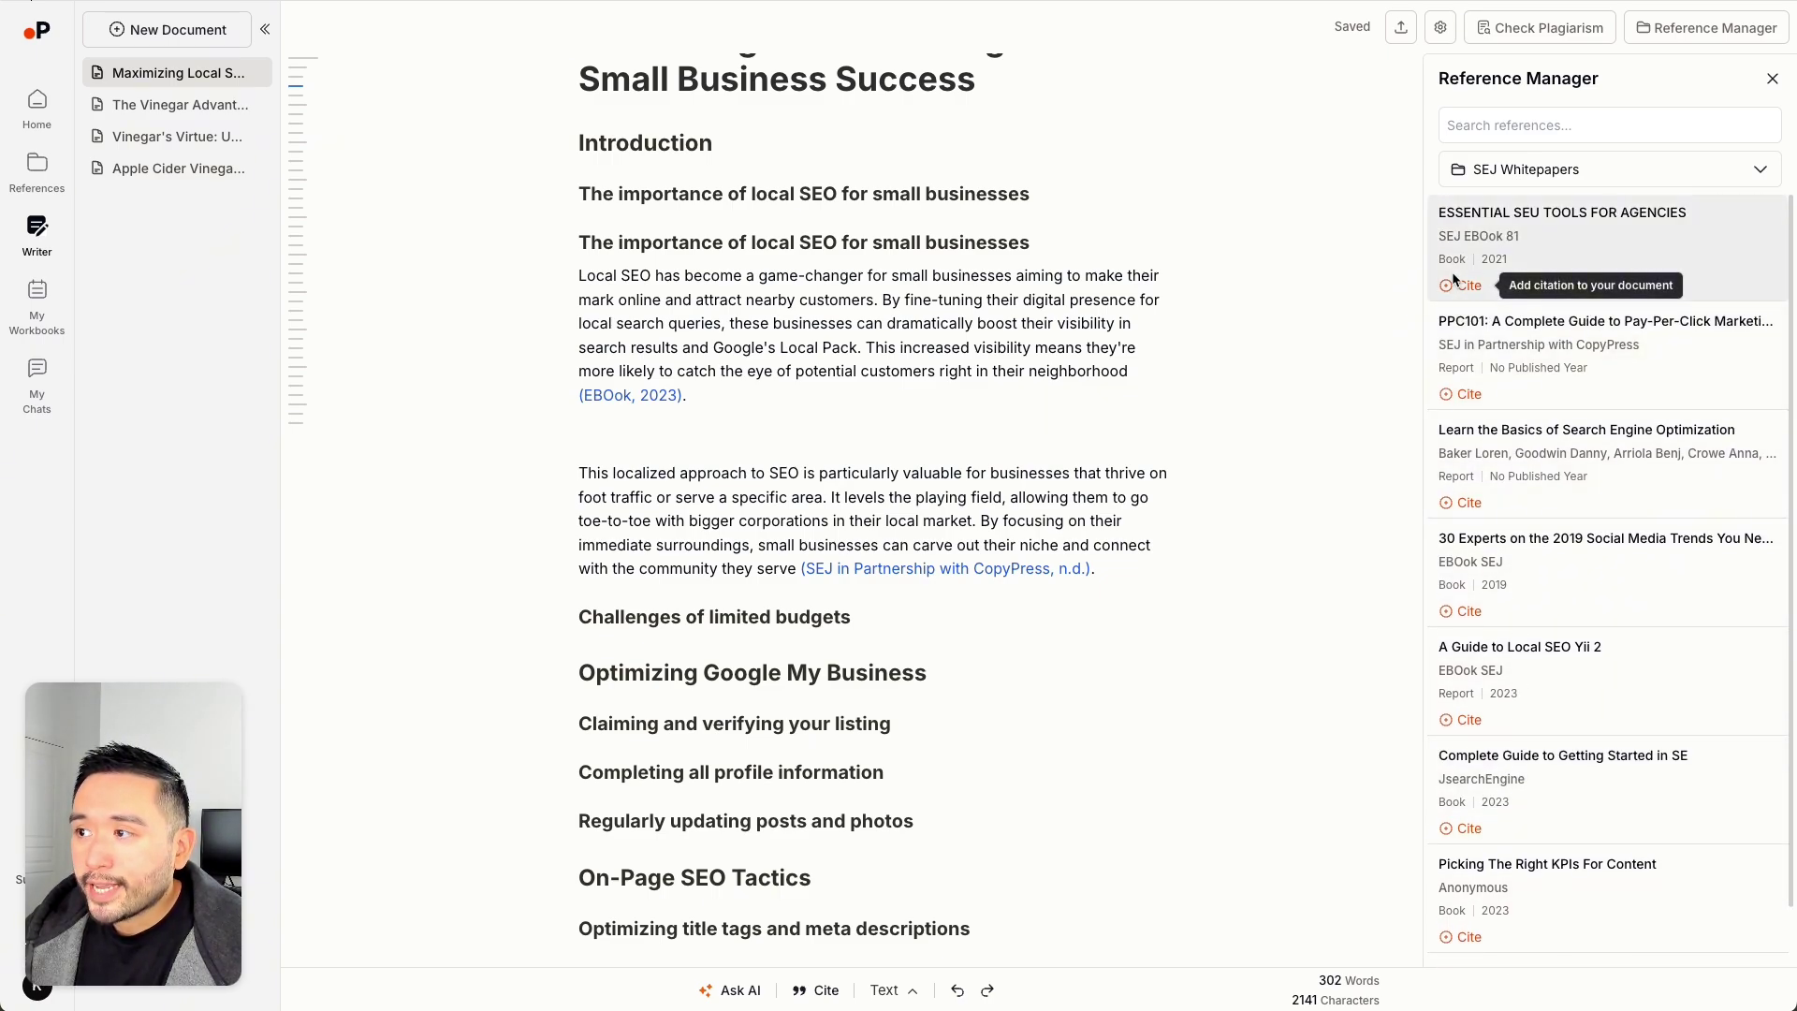
Step: Show the Bib details of ESSENTIAL SEU TOOLS FOR AGENCIES, citation (SEJ EBook 81, 2021)
click(1121, 651)
click(1117, 568)
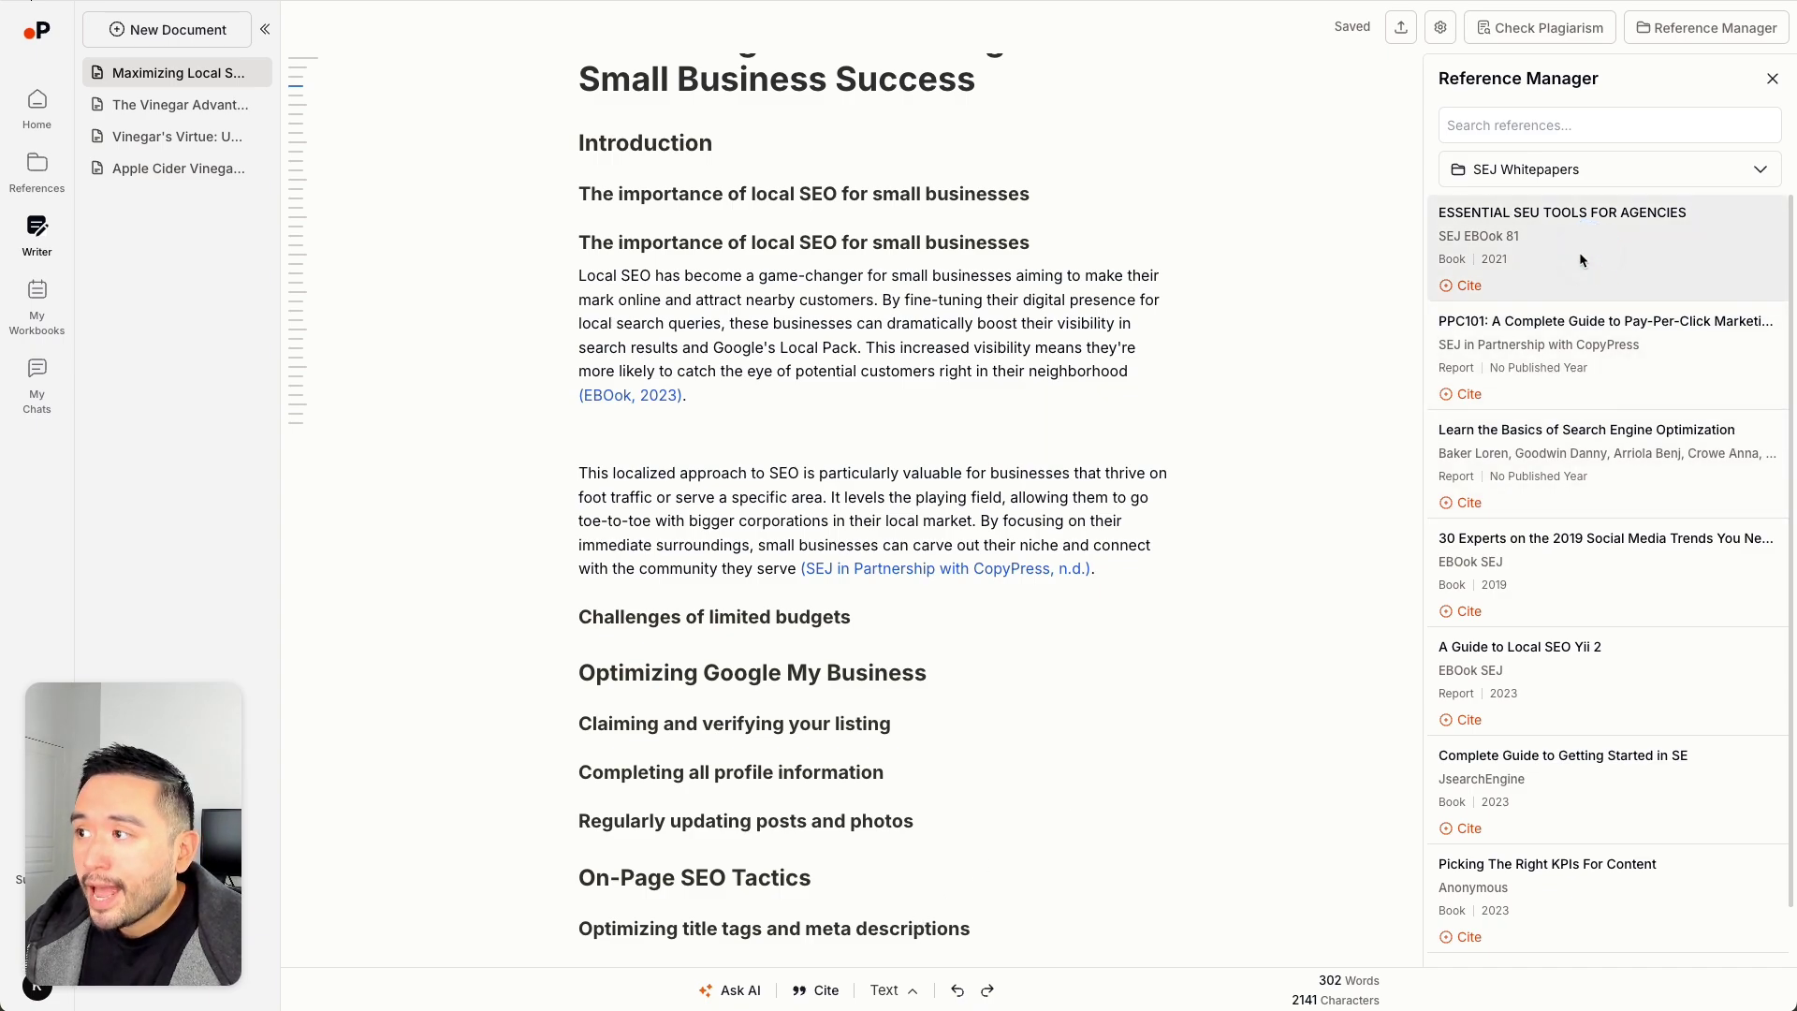
click(1507, 229)
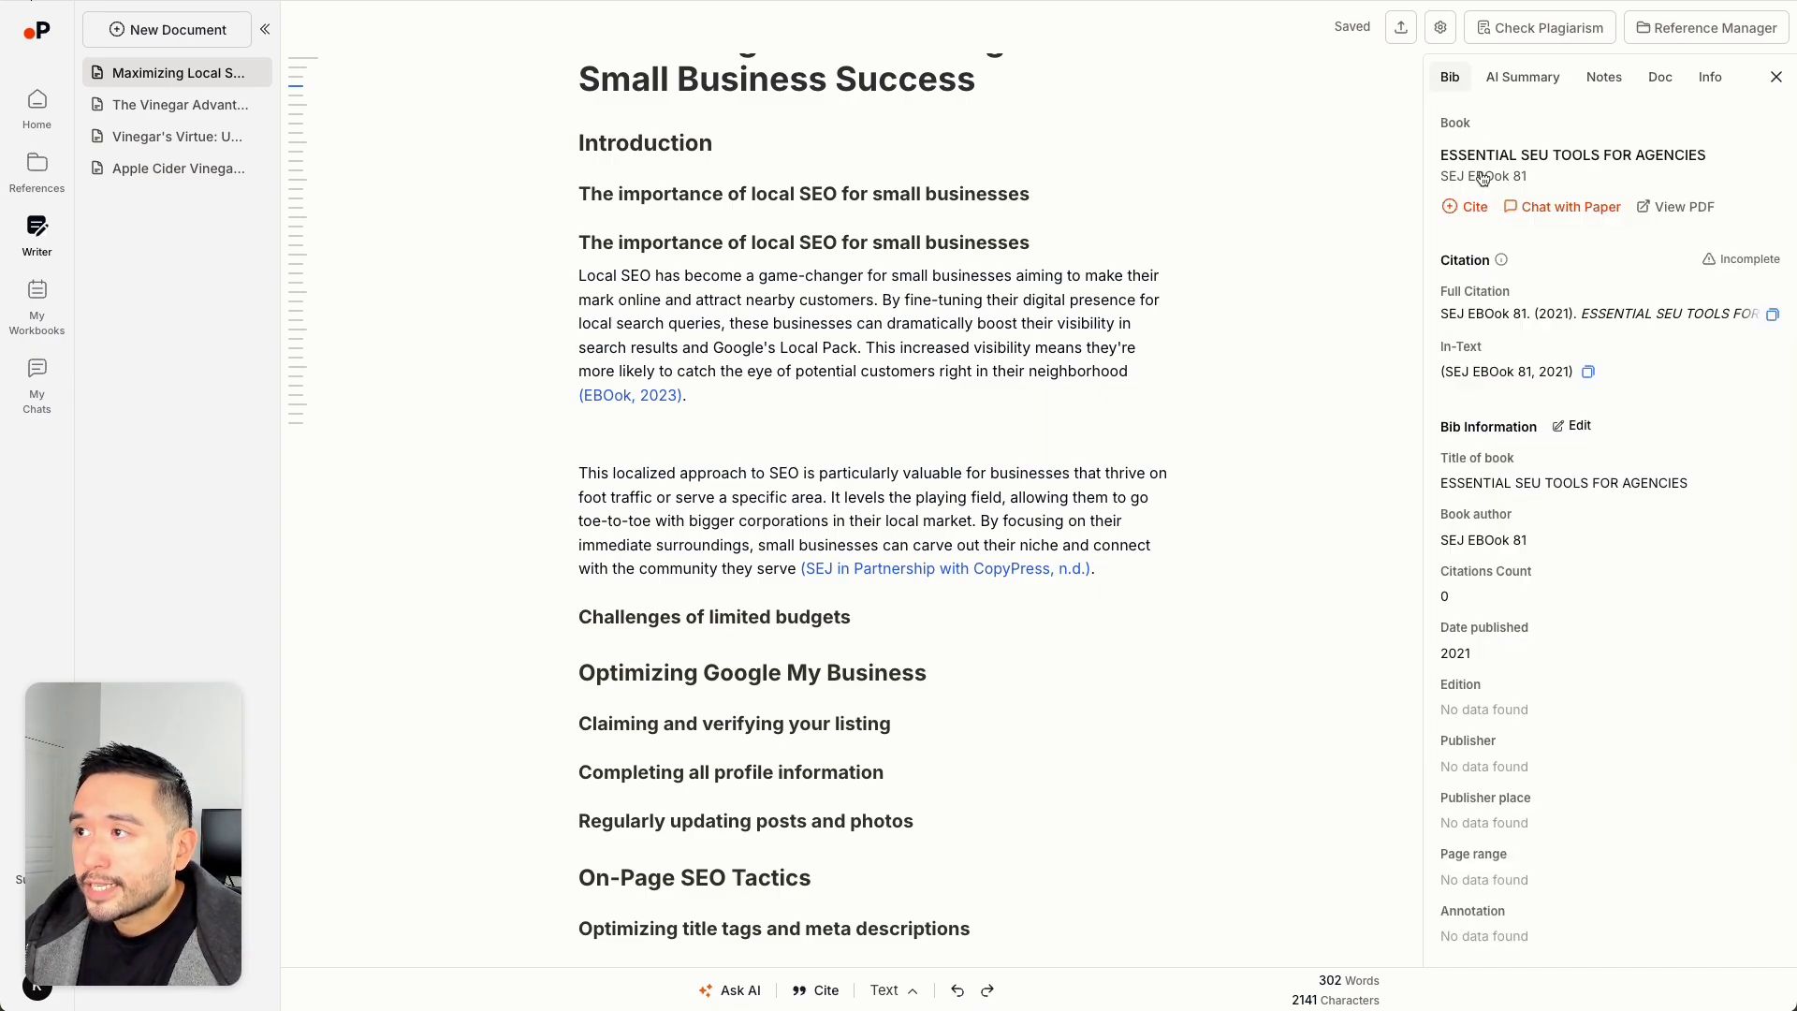
scroll(1490, 278, down, 1)
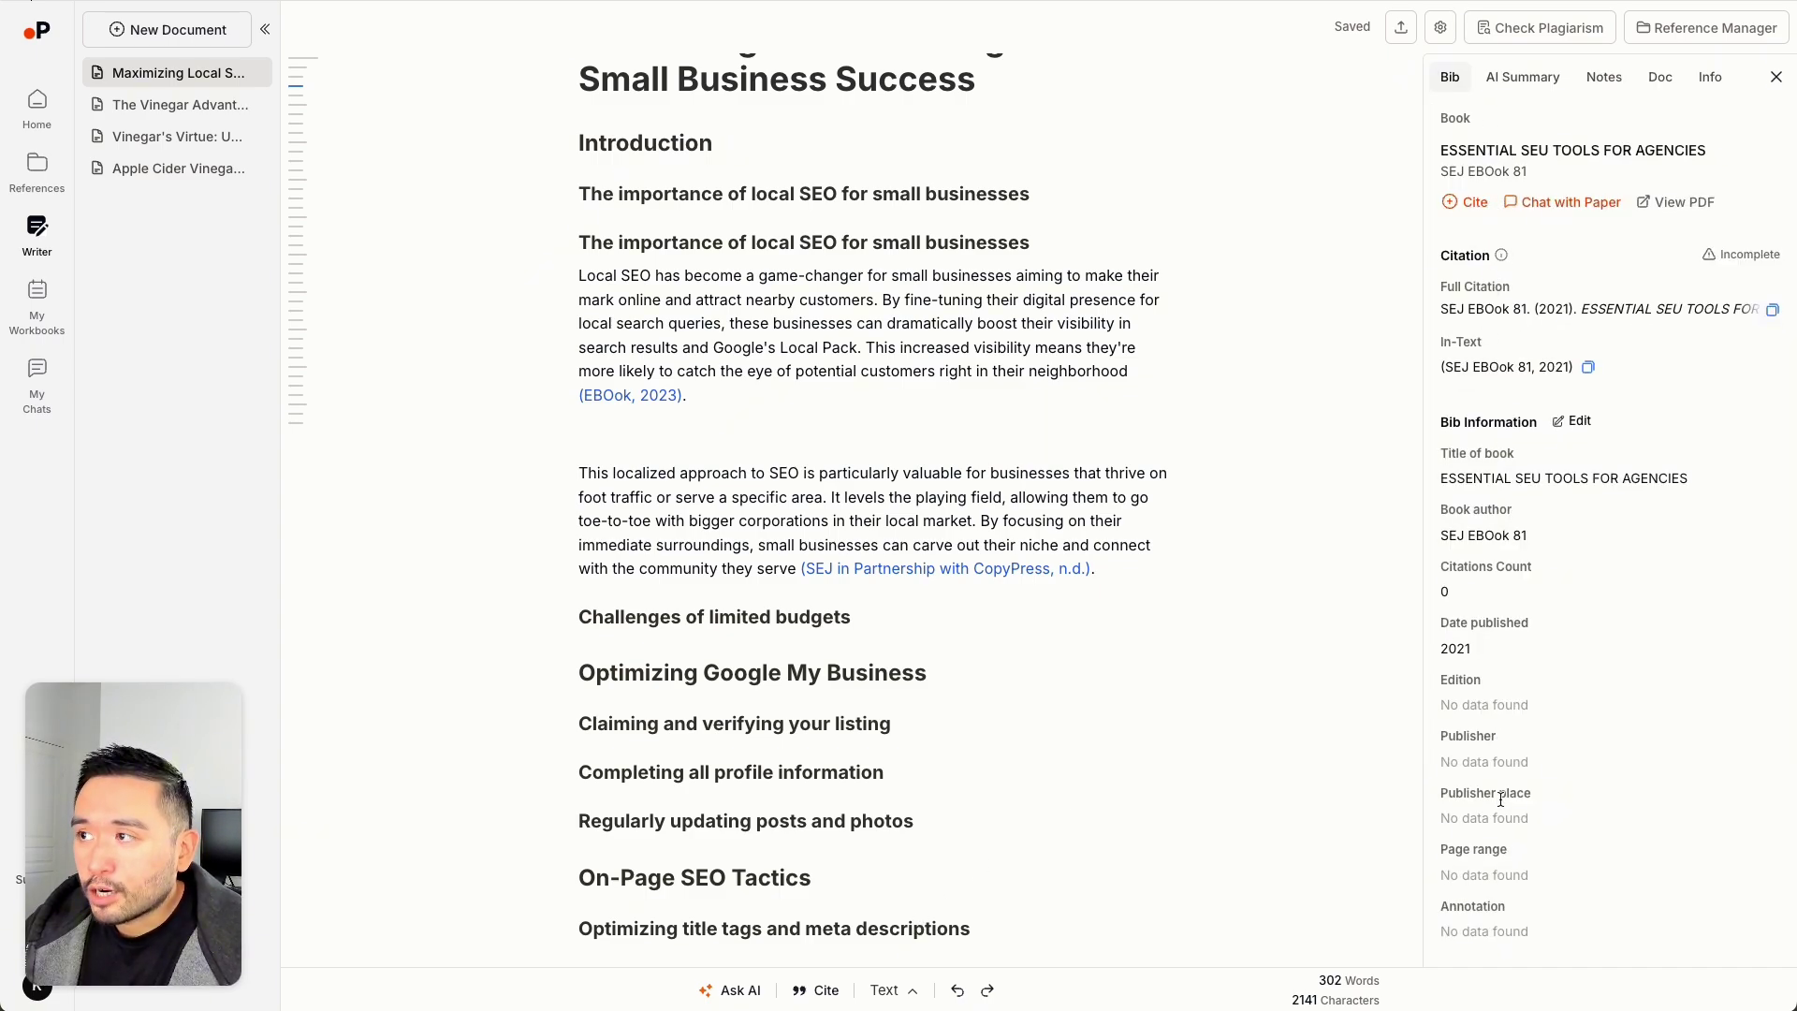
Step: Generate the book's AI Summary Key Concepts, look up Keyword Research Tools, then show its empty Notes
click(1524, 77)
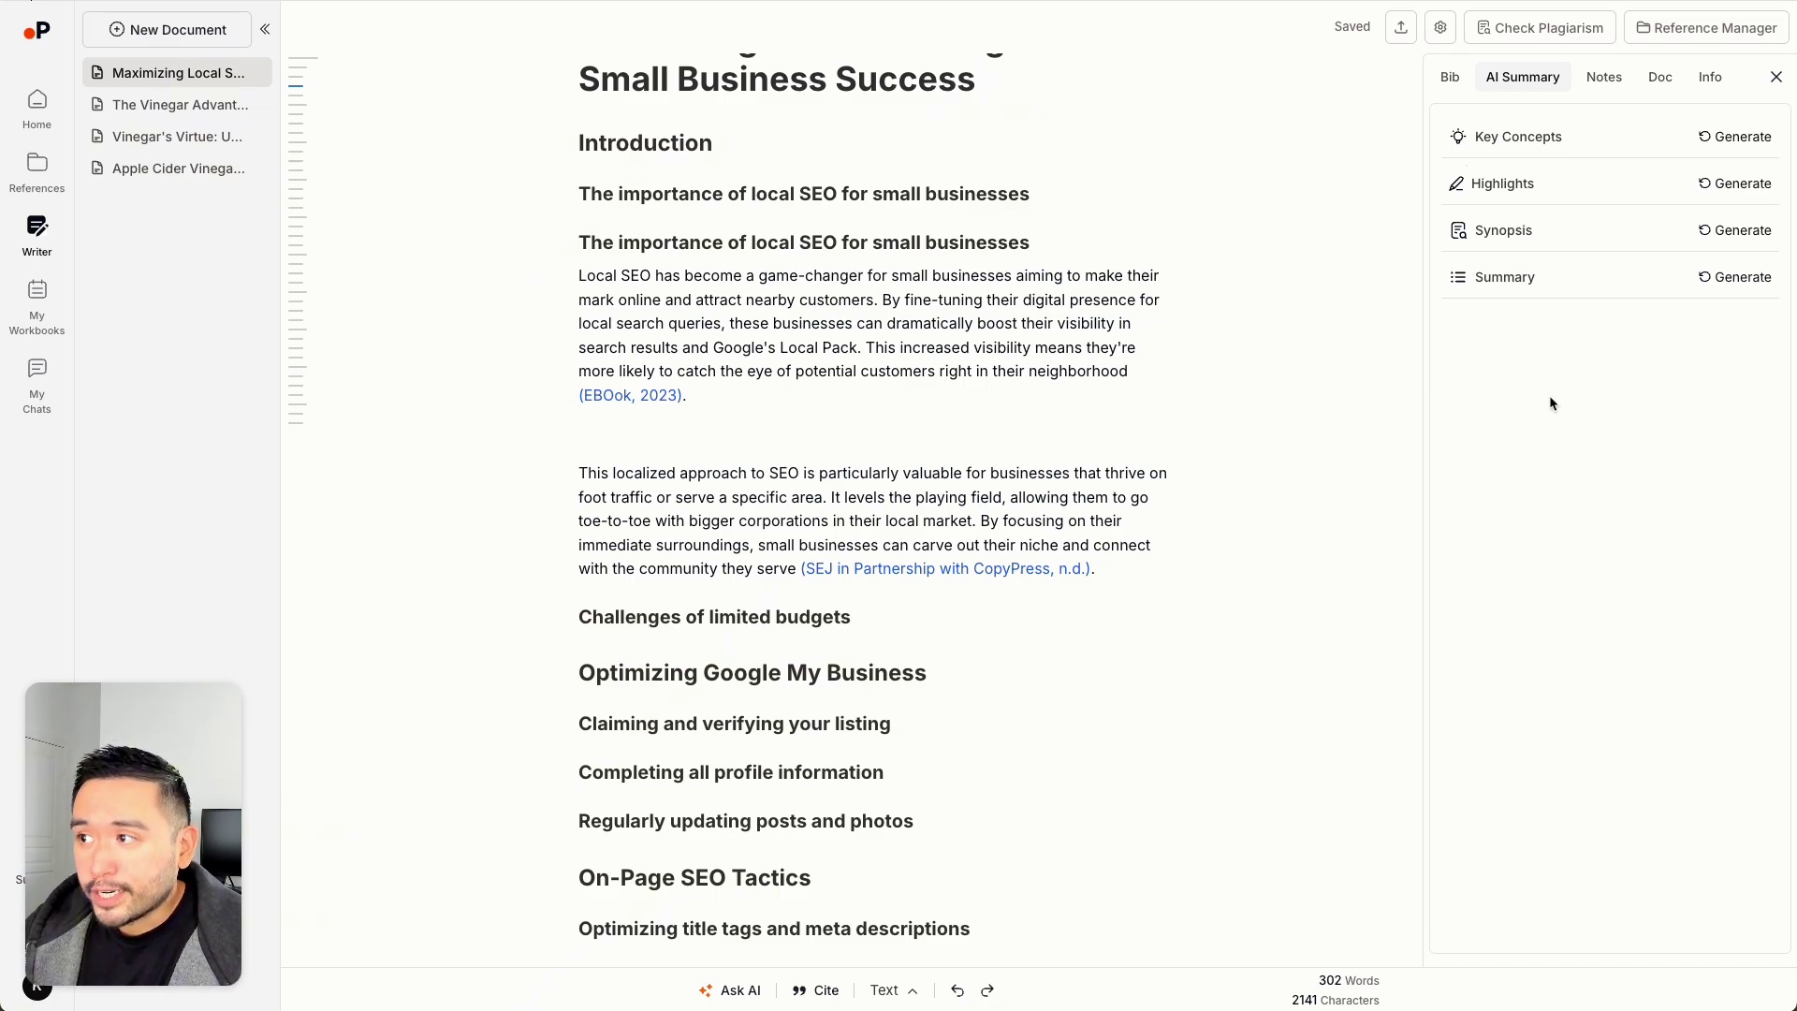
click(1734, 136)
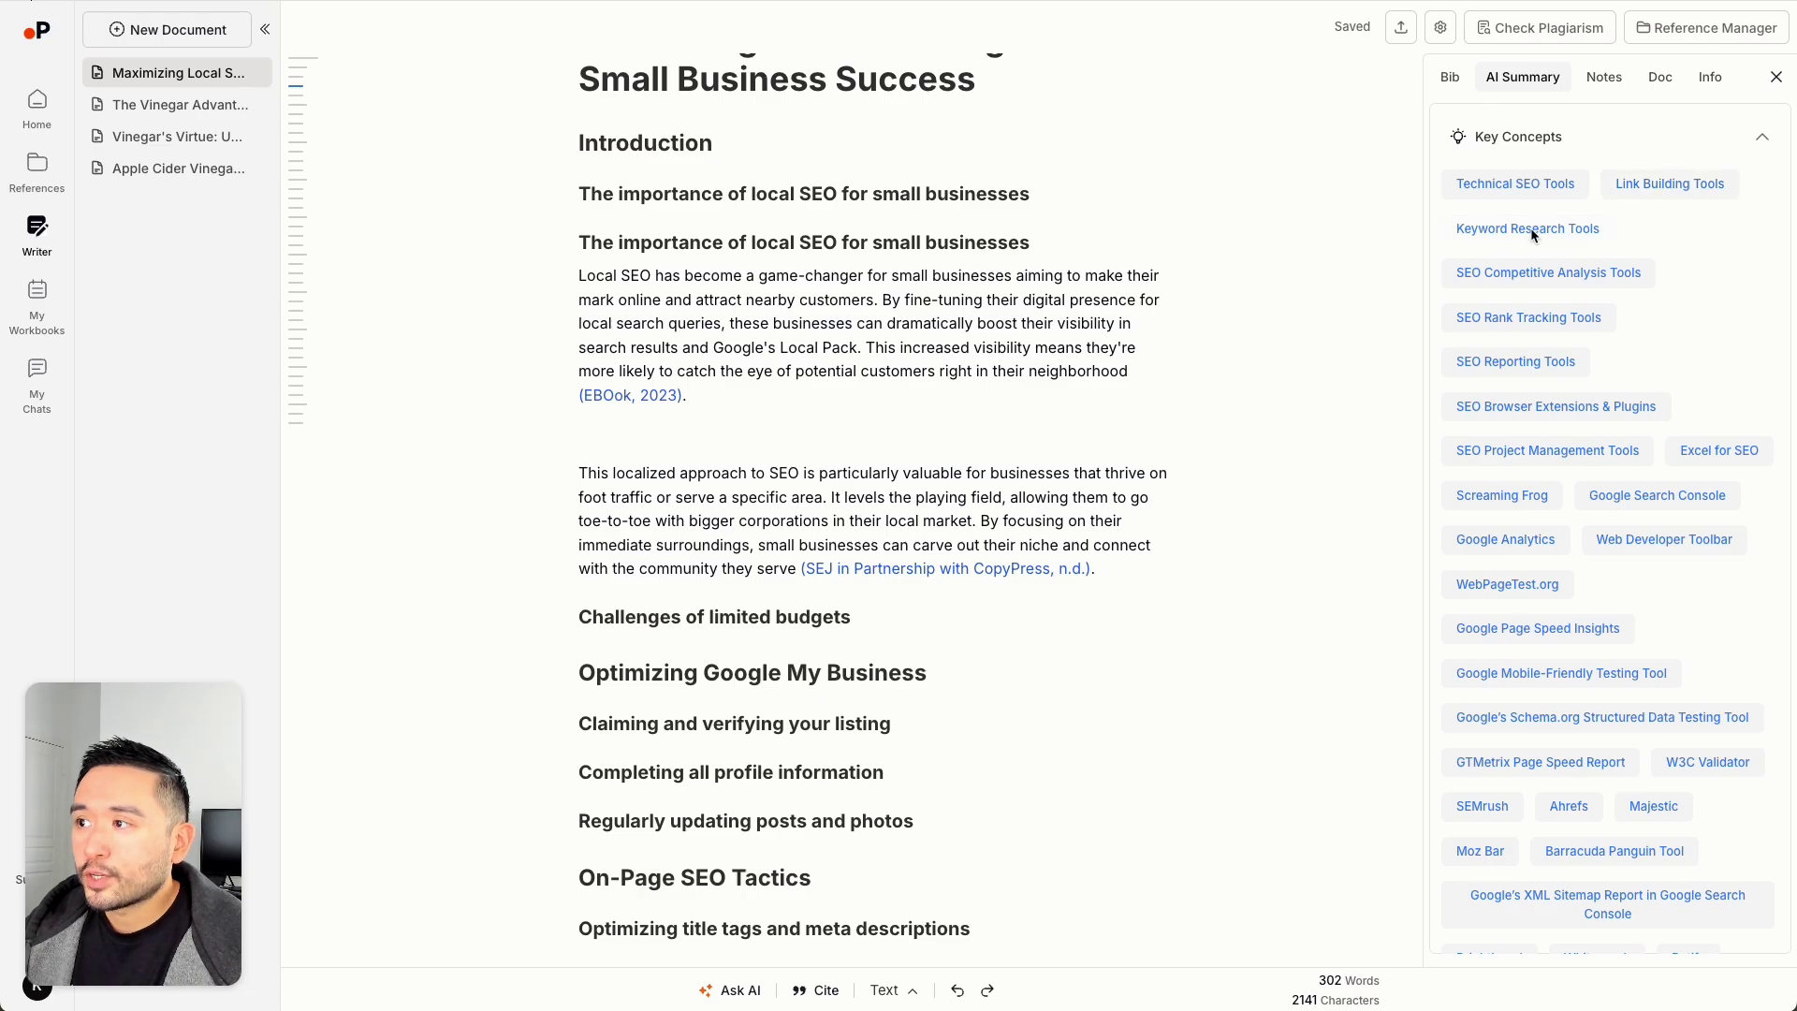
click(1529, 231)
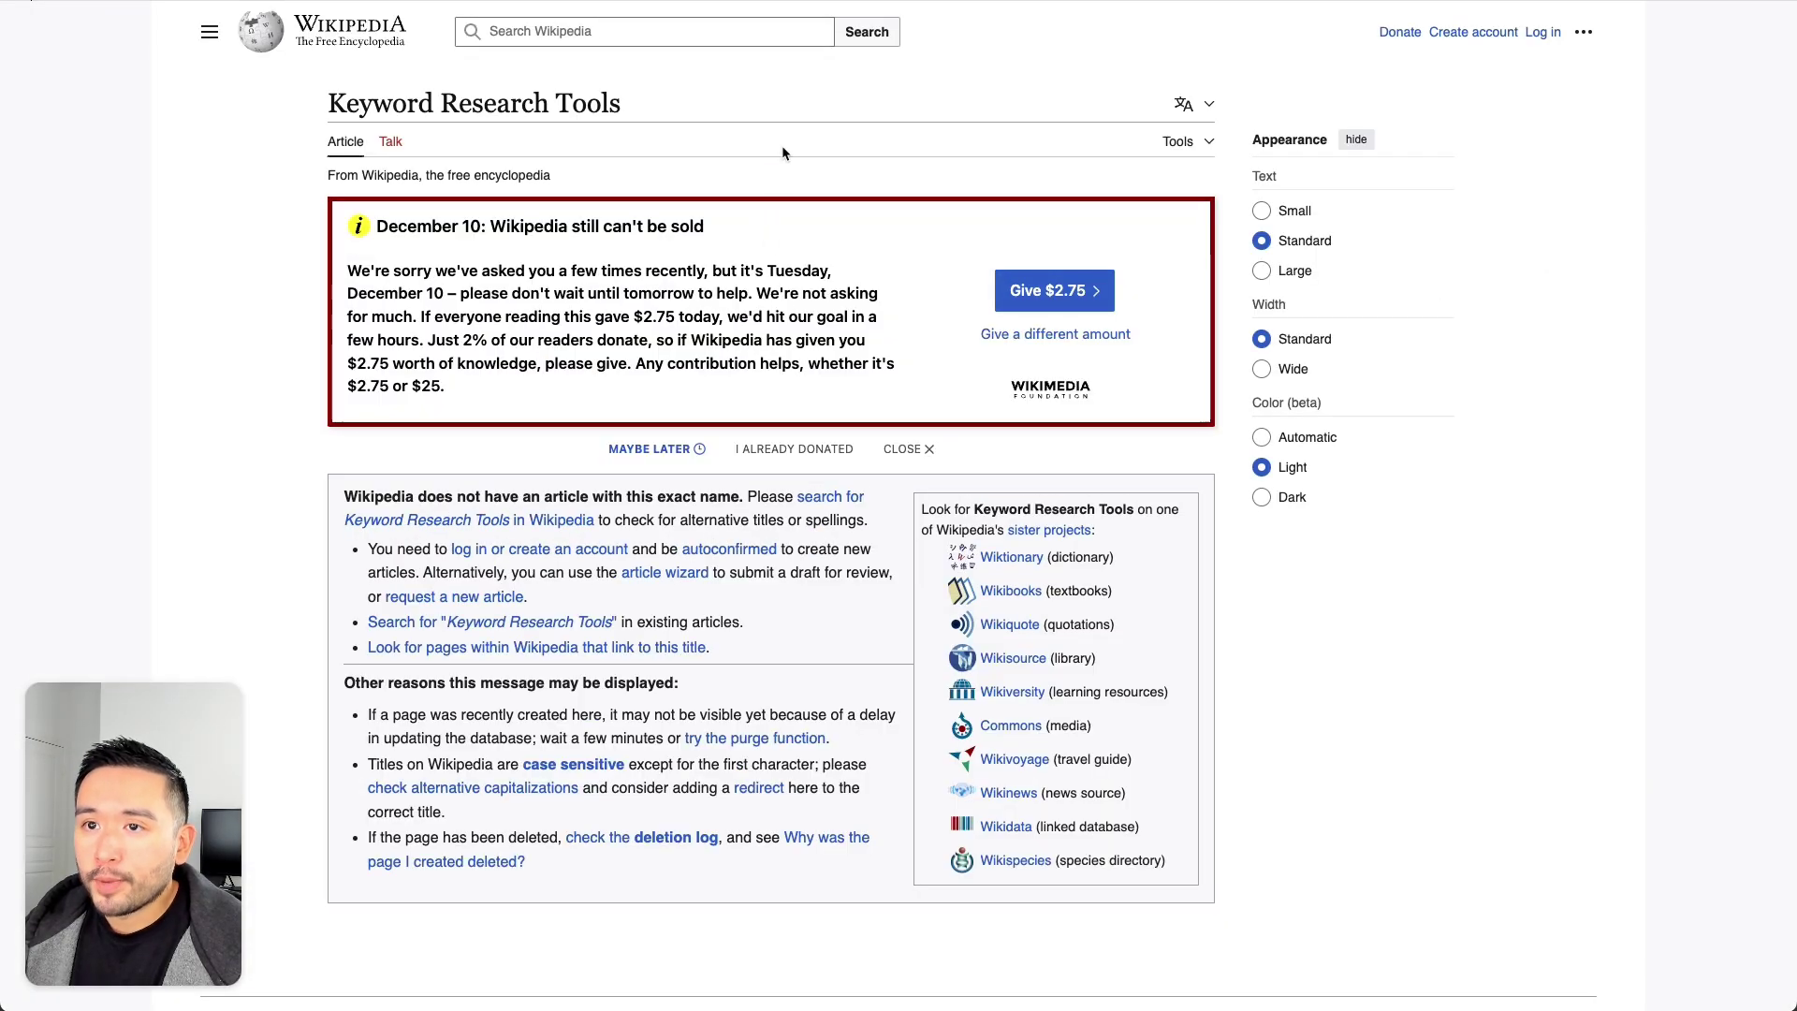
scroll(740, 132, down, 1)
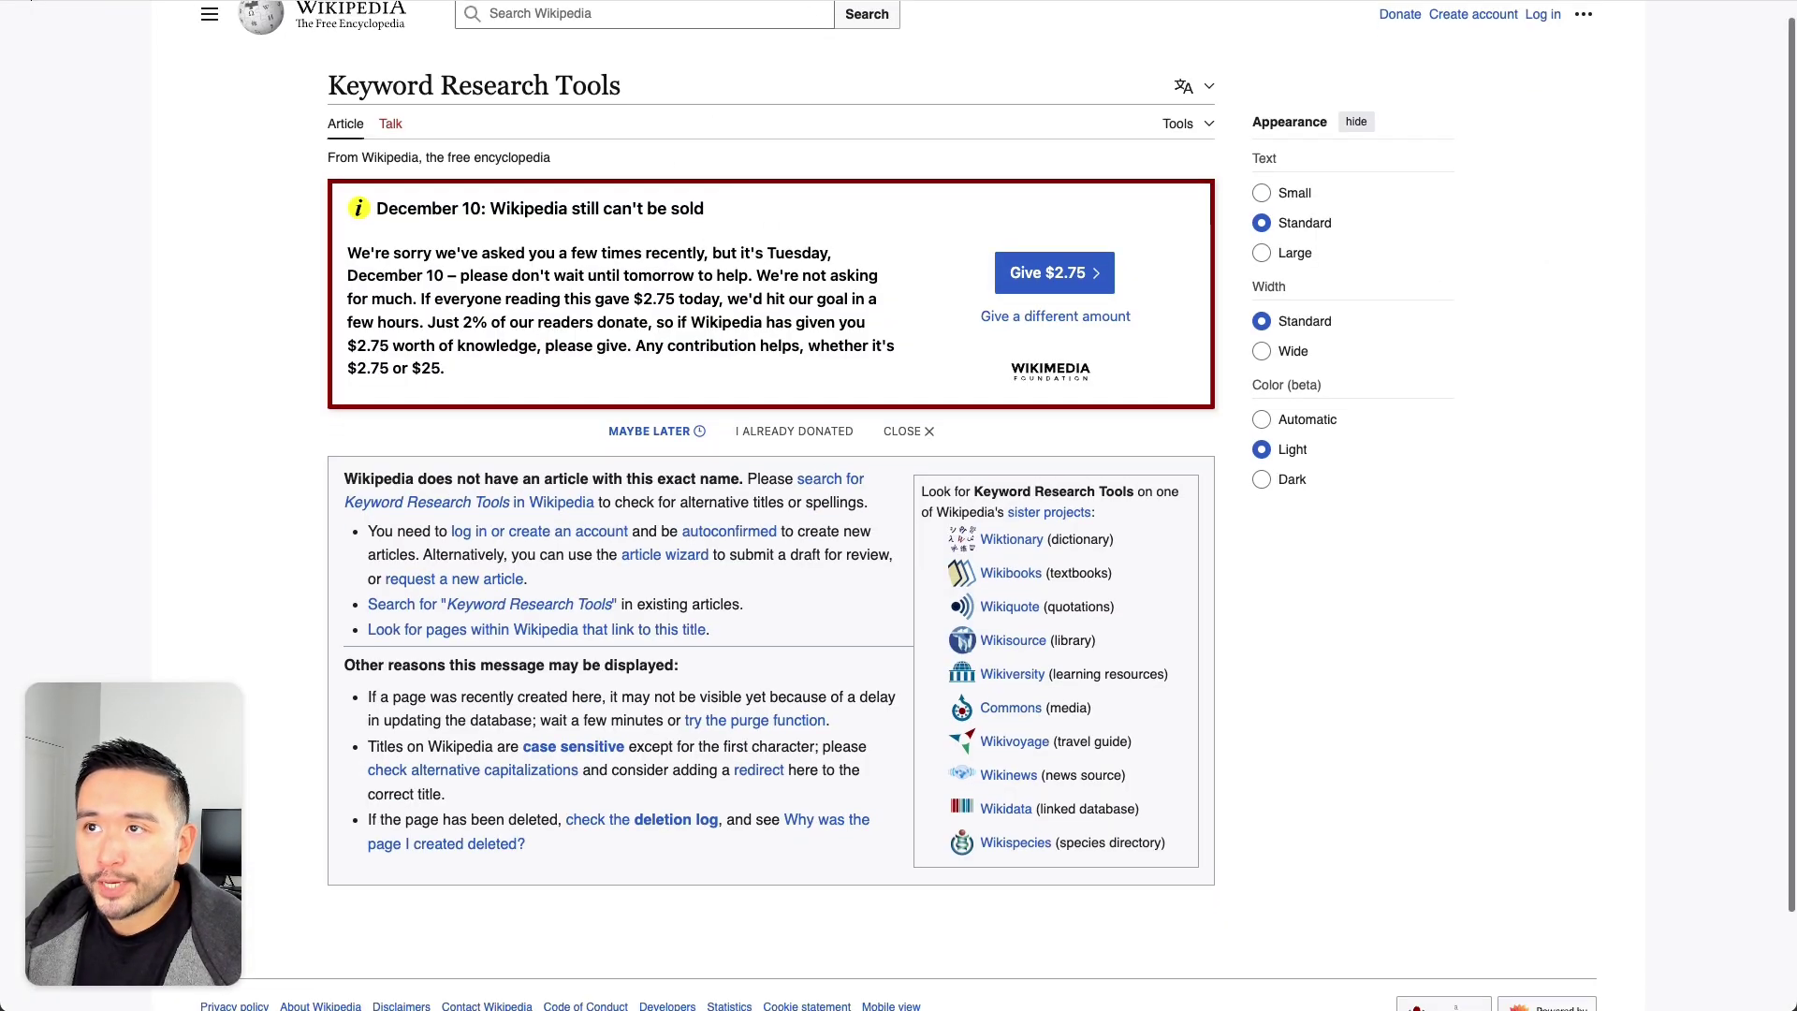
key(super+w)
key(super+w)
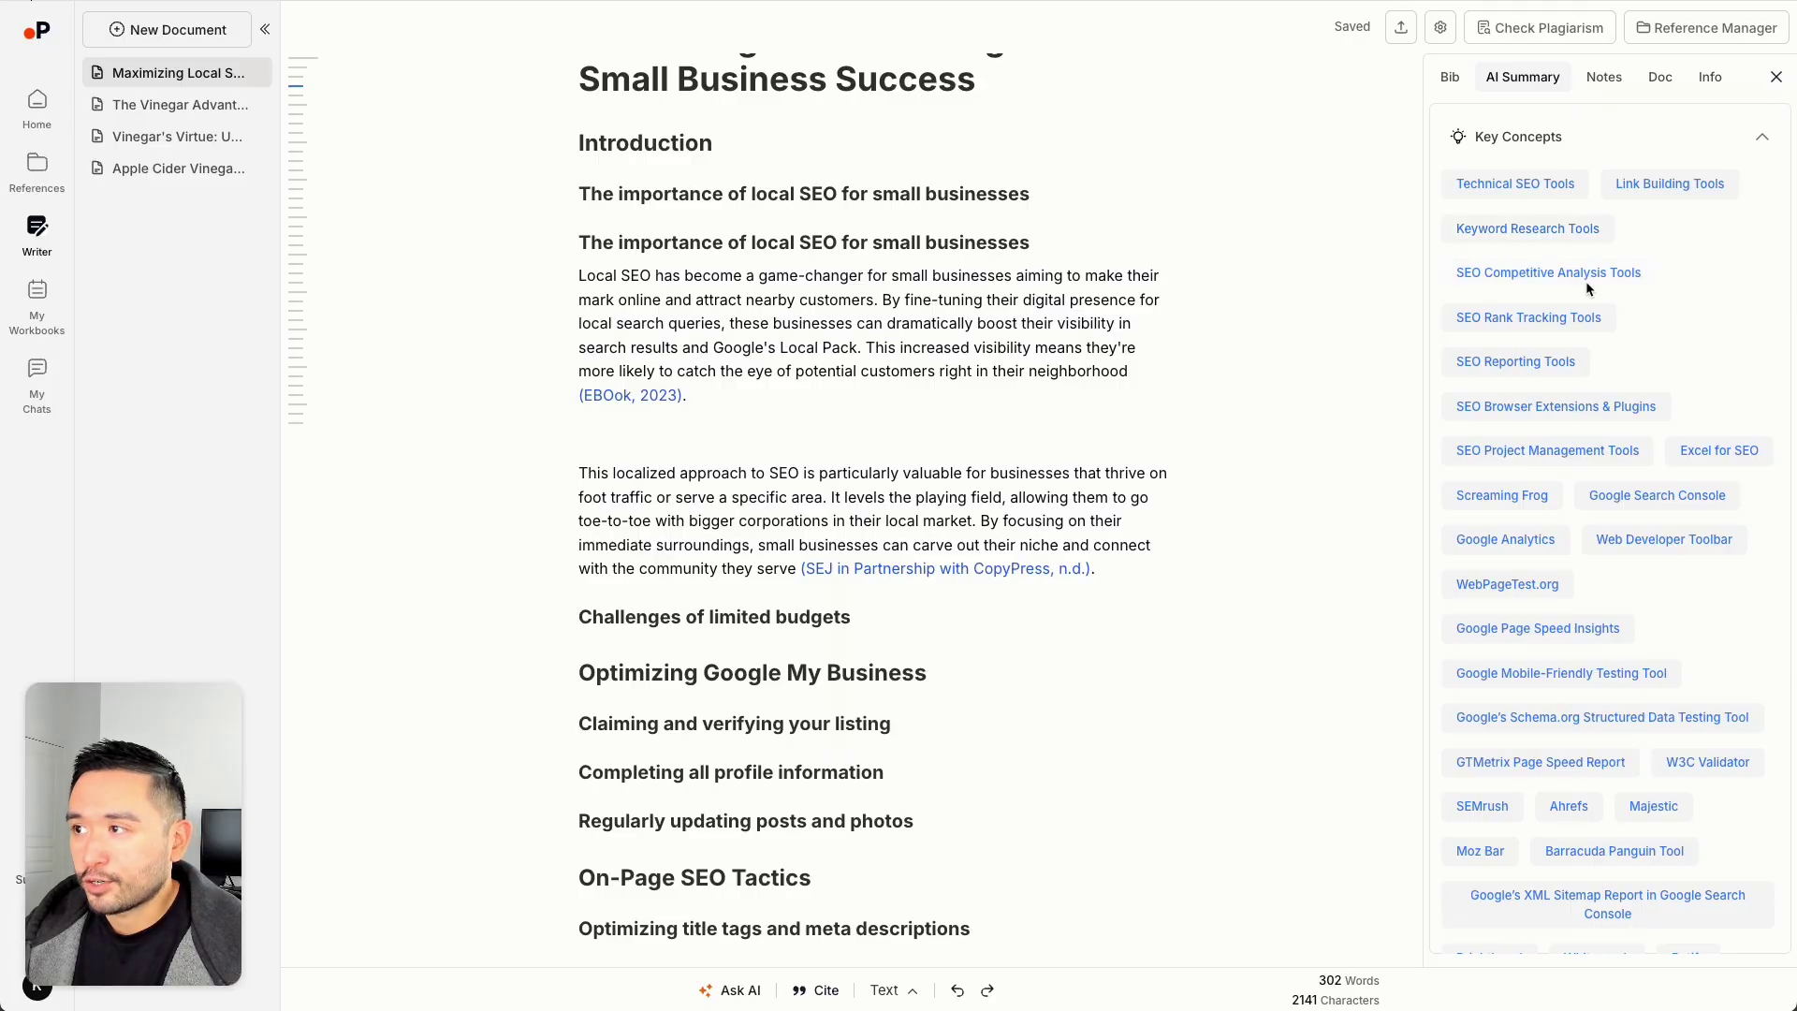
click(1603, 81)
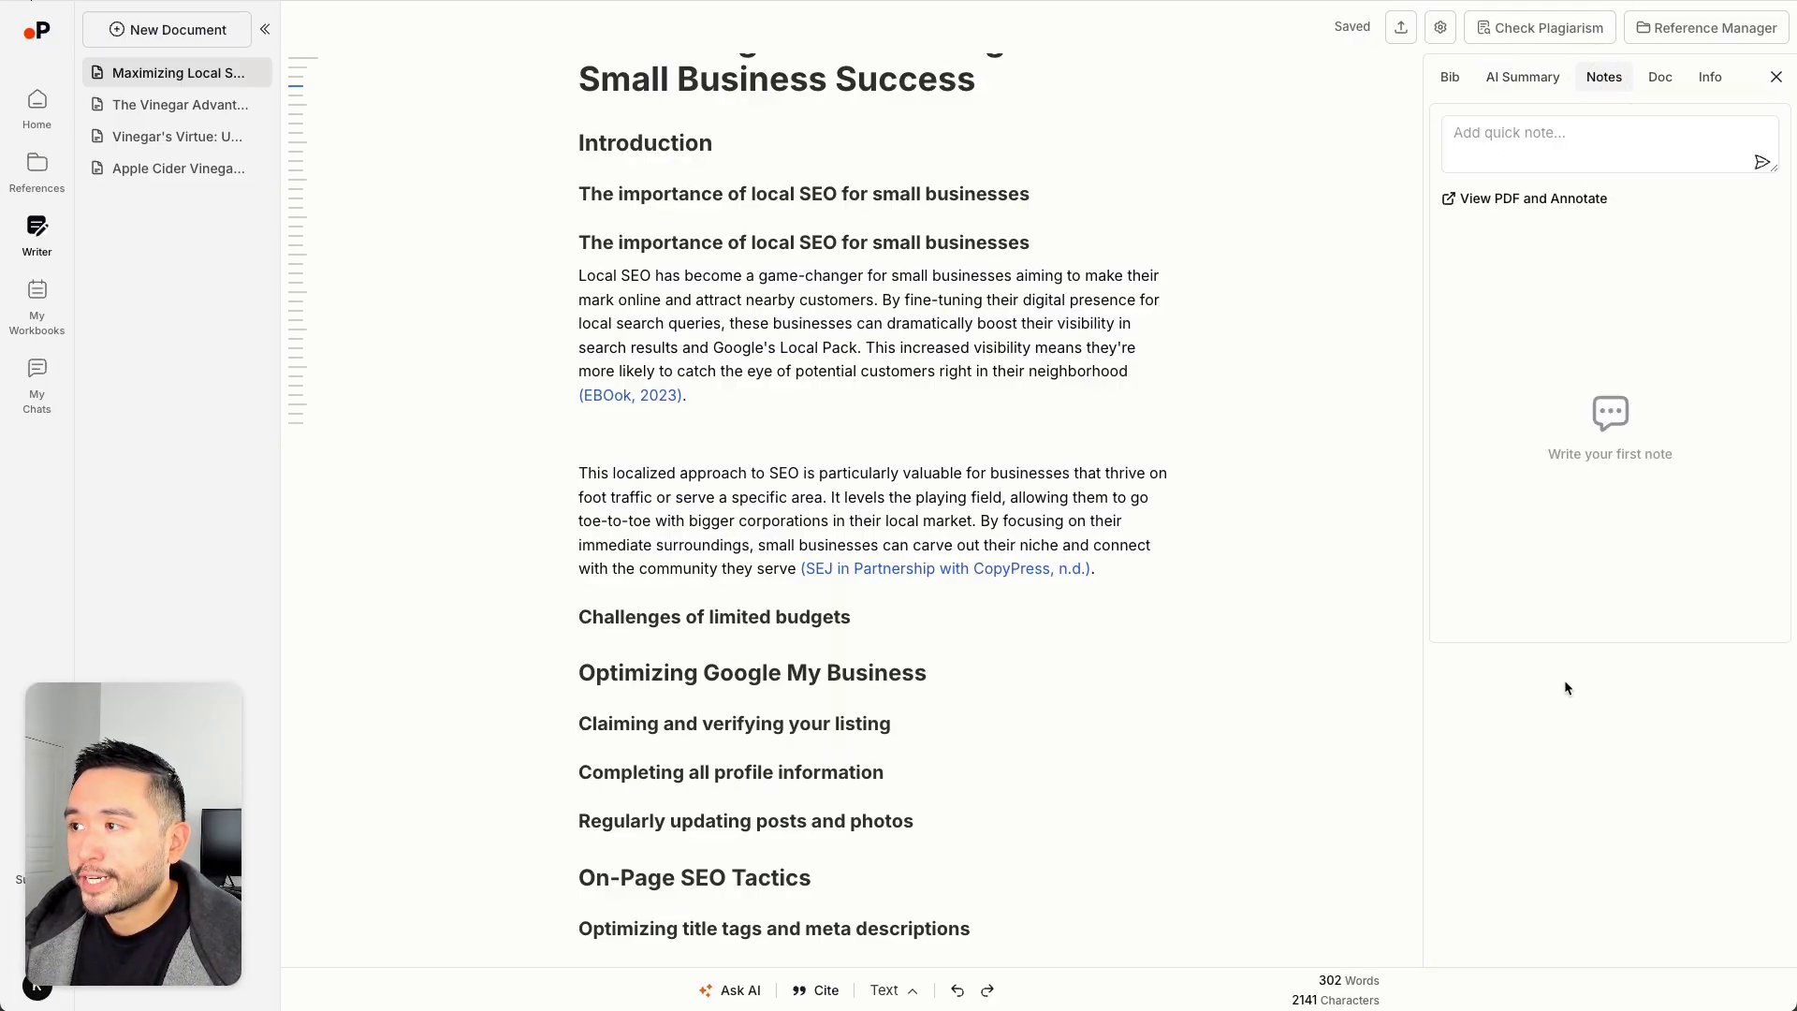
Step: Scroll through the book's PDF pages in Doc, then review its Info metadata: size, index status, folder
click(1663, 83)
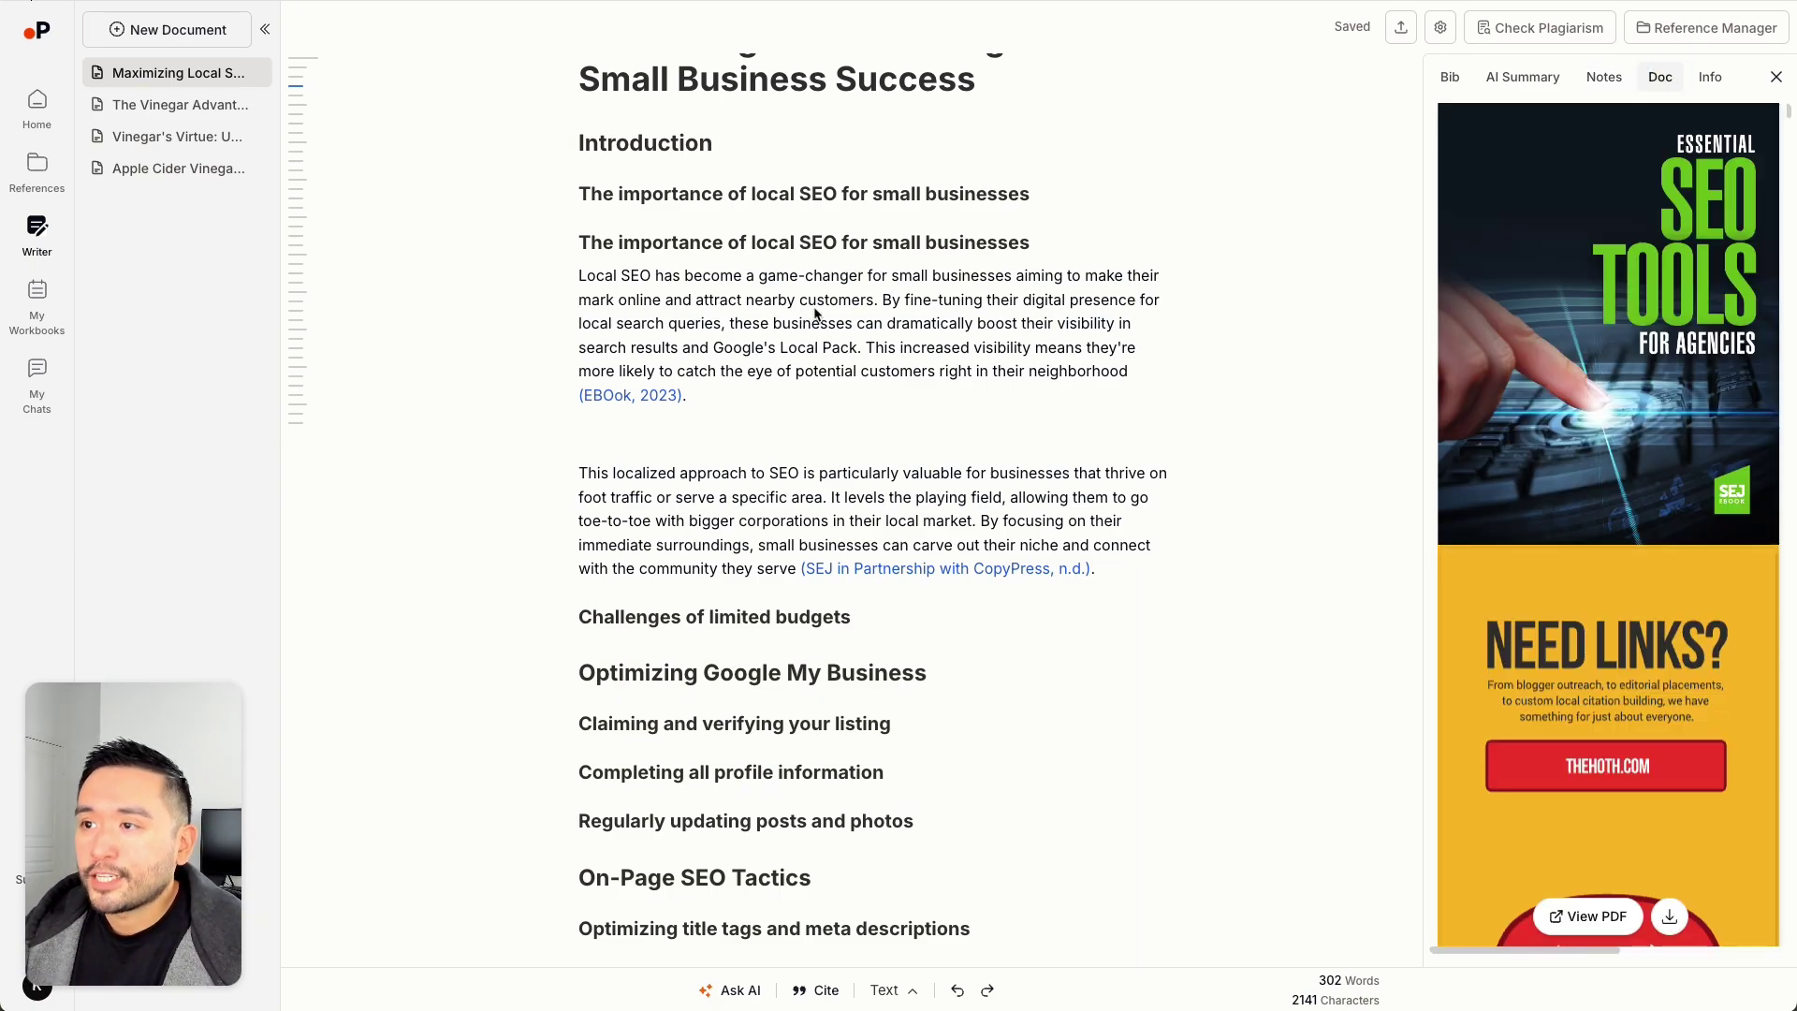
scroll(829, 311, down, 7)
scroll(1558, 251, down, 12)
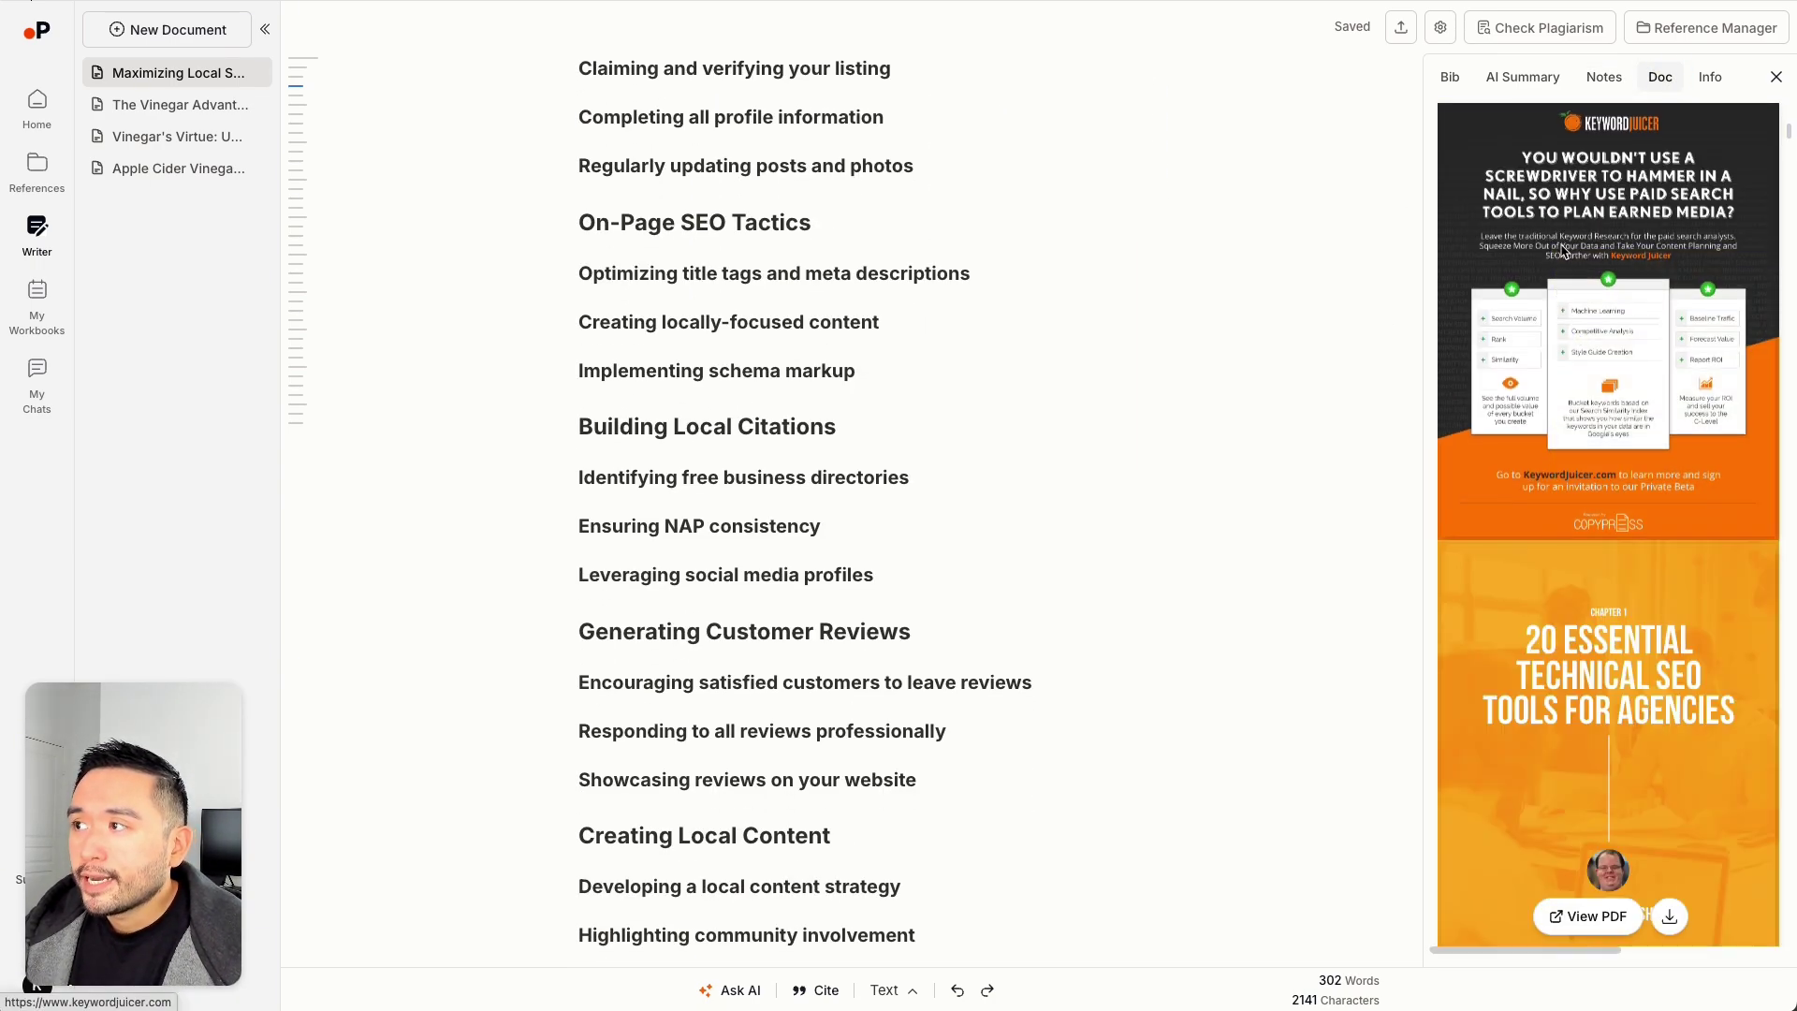
scroll(1558, 251, down, 10)
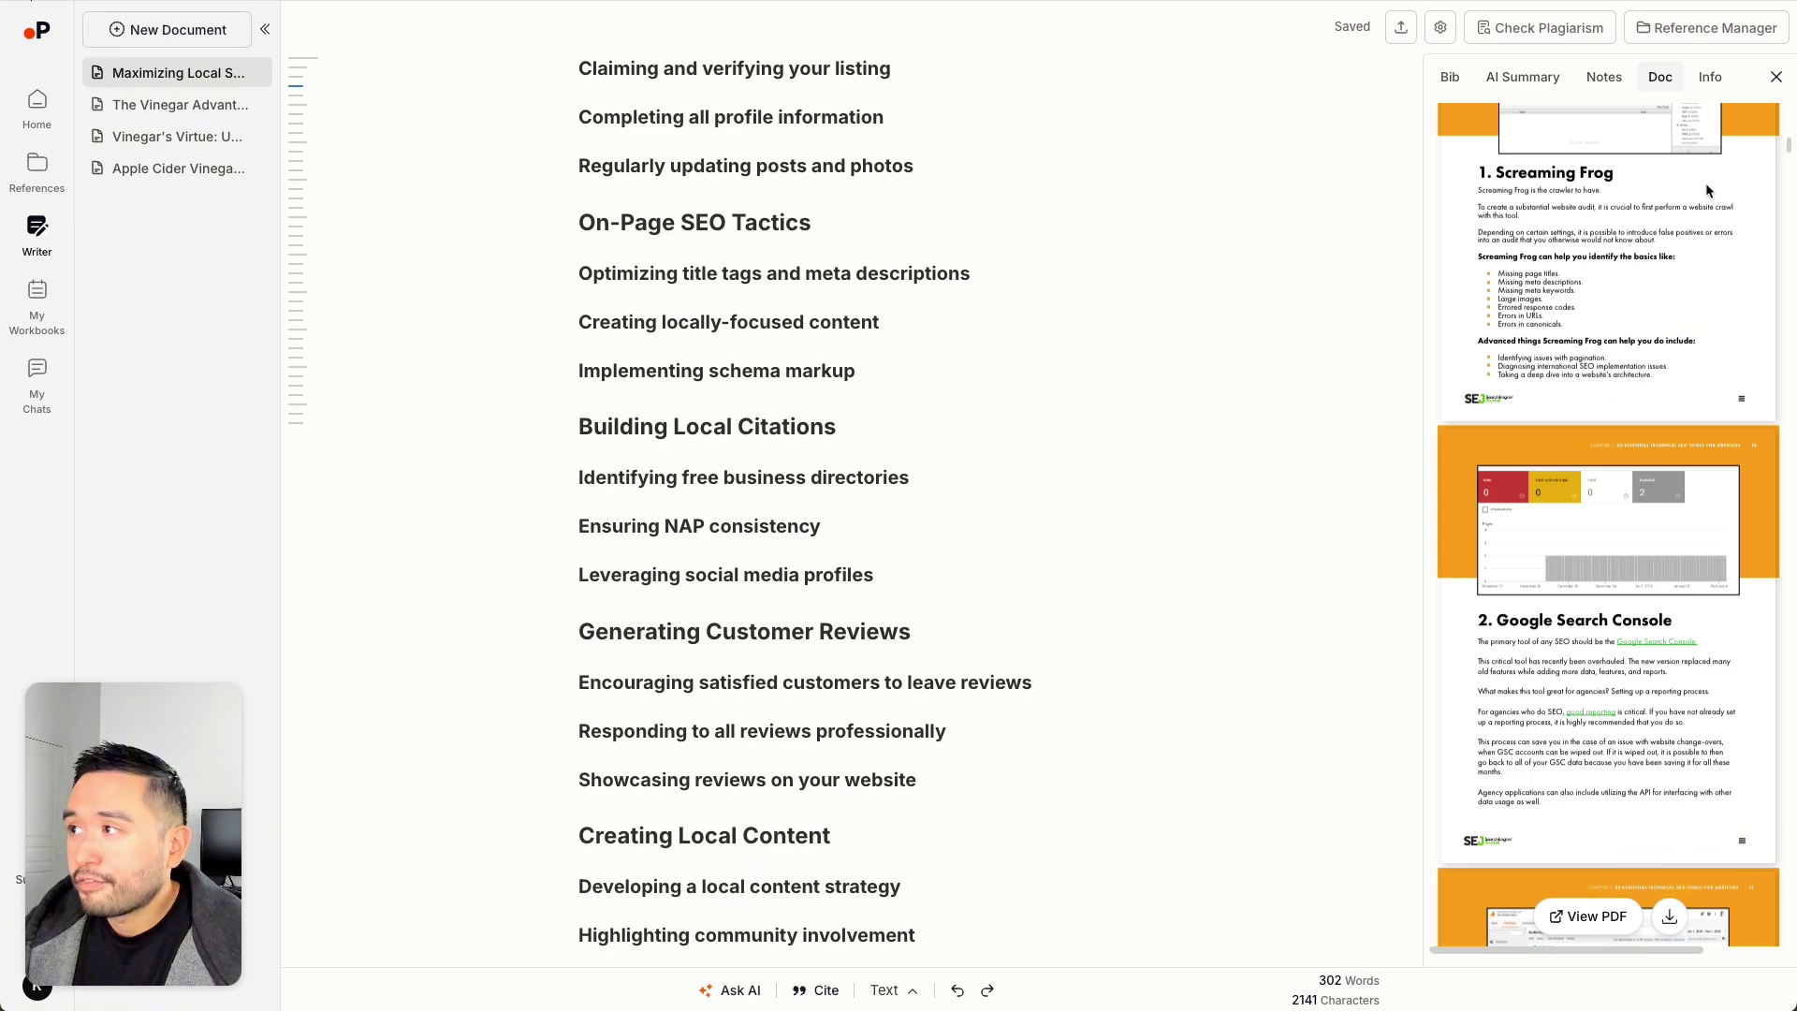
click(1711, 78)
drag(1469, 142, 1624, 750)
click(1605, 770)
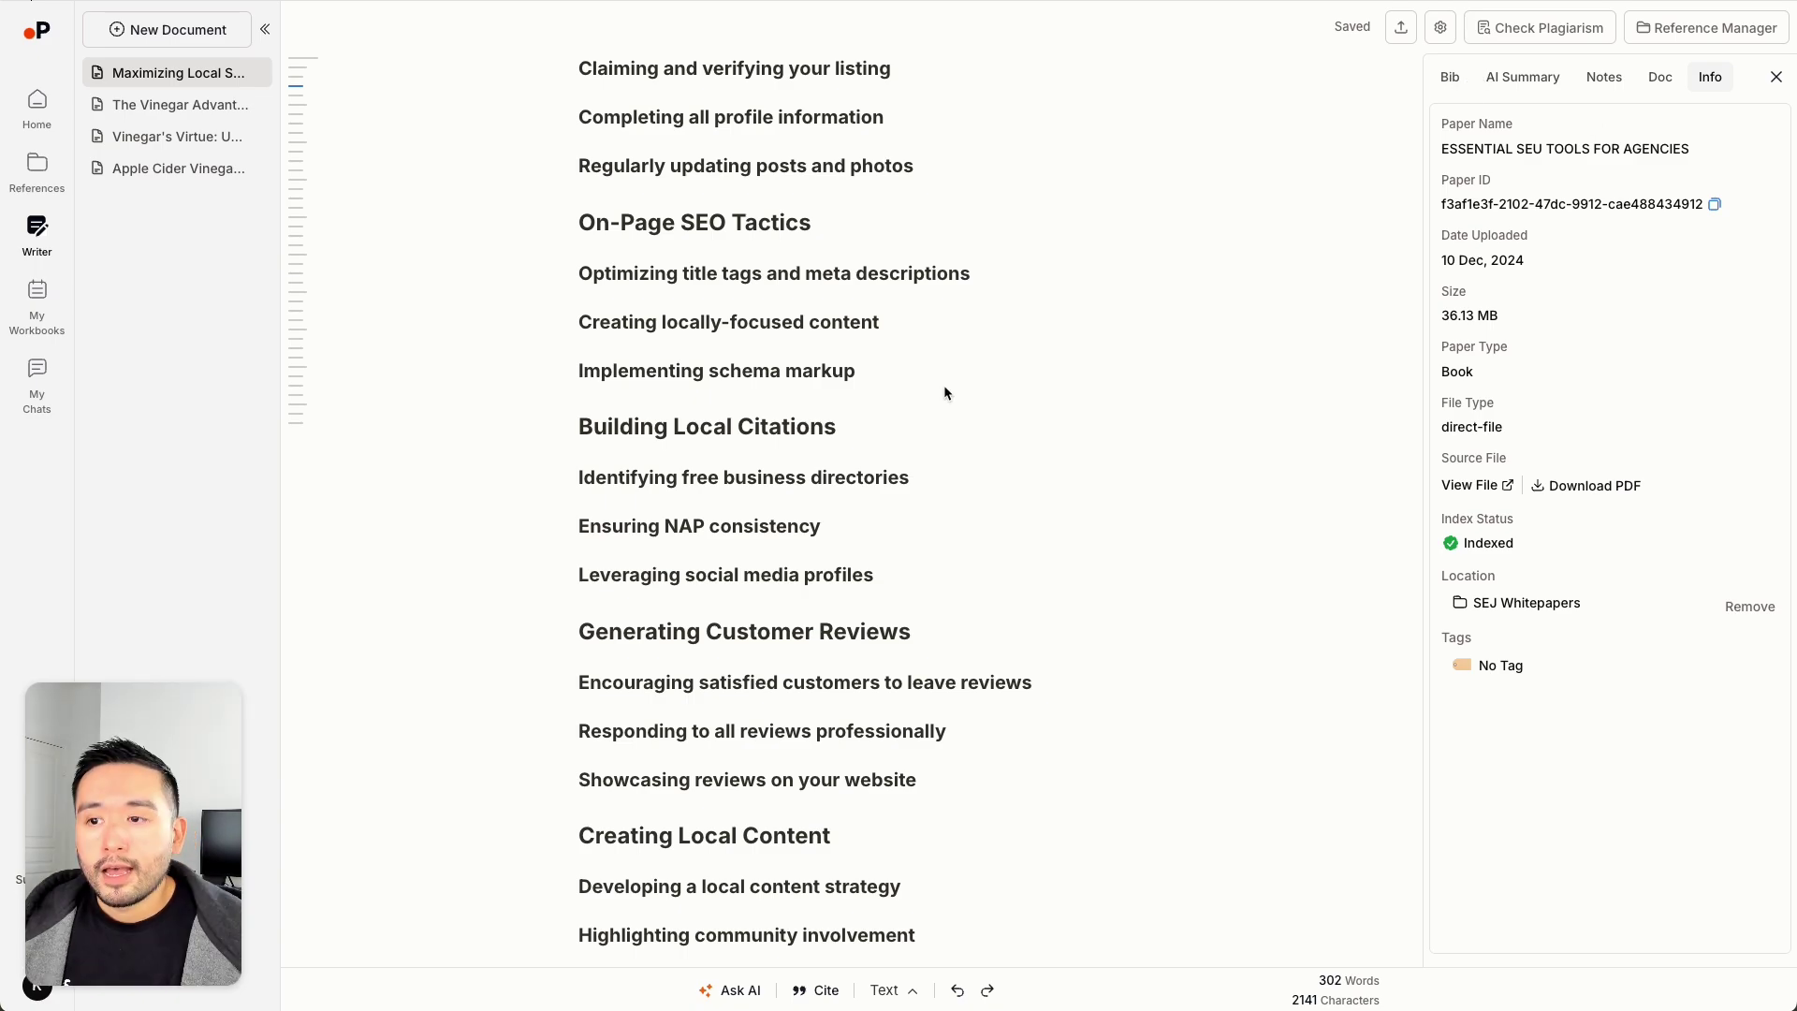
scroll(945, 379, up, 8)
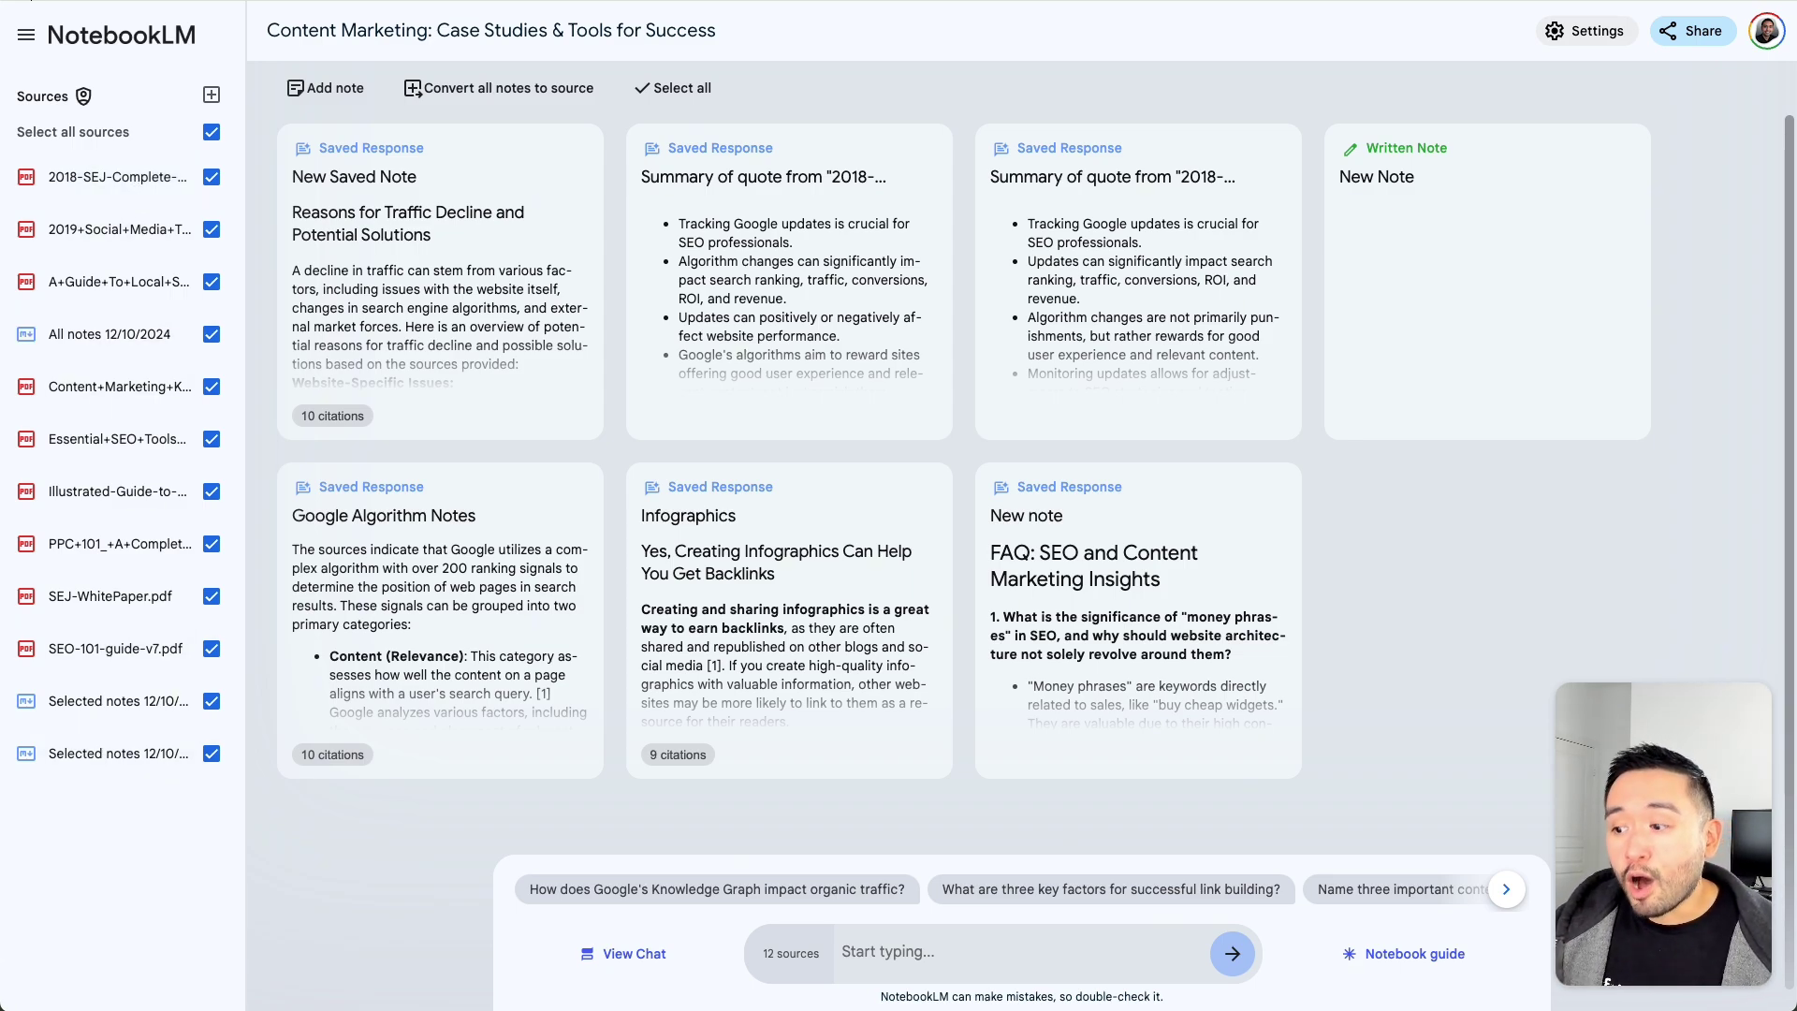
Step: Bring up the Notebook guide in the Content Marketing: Case Studies & Tools for Success notebook
click(1399, 953)
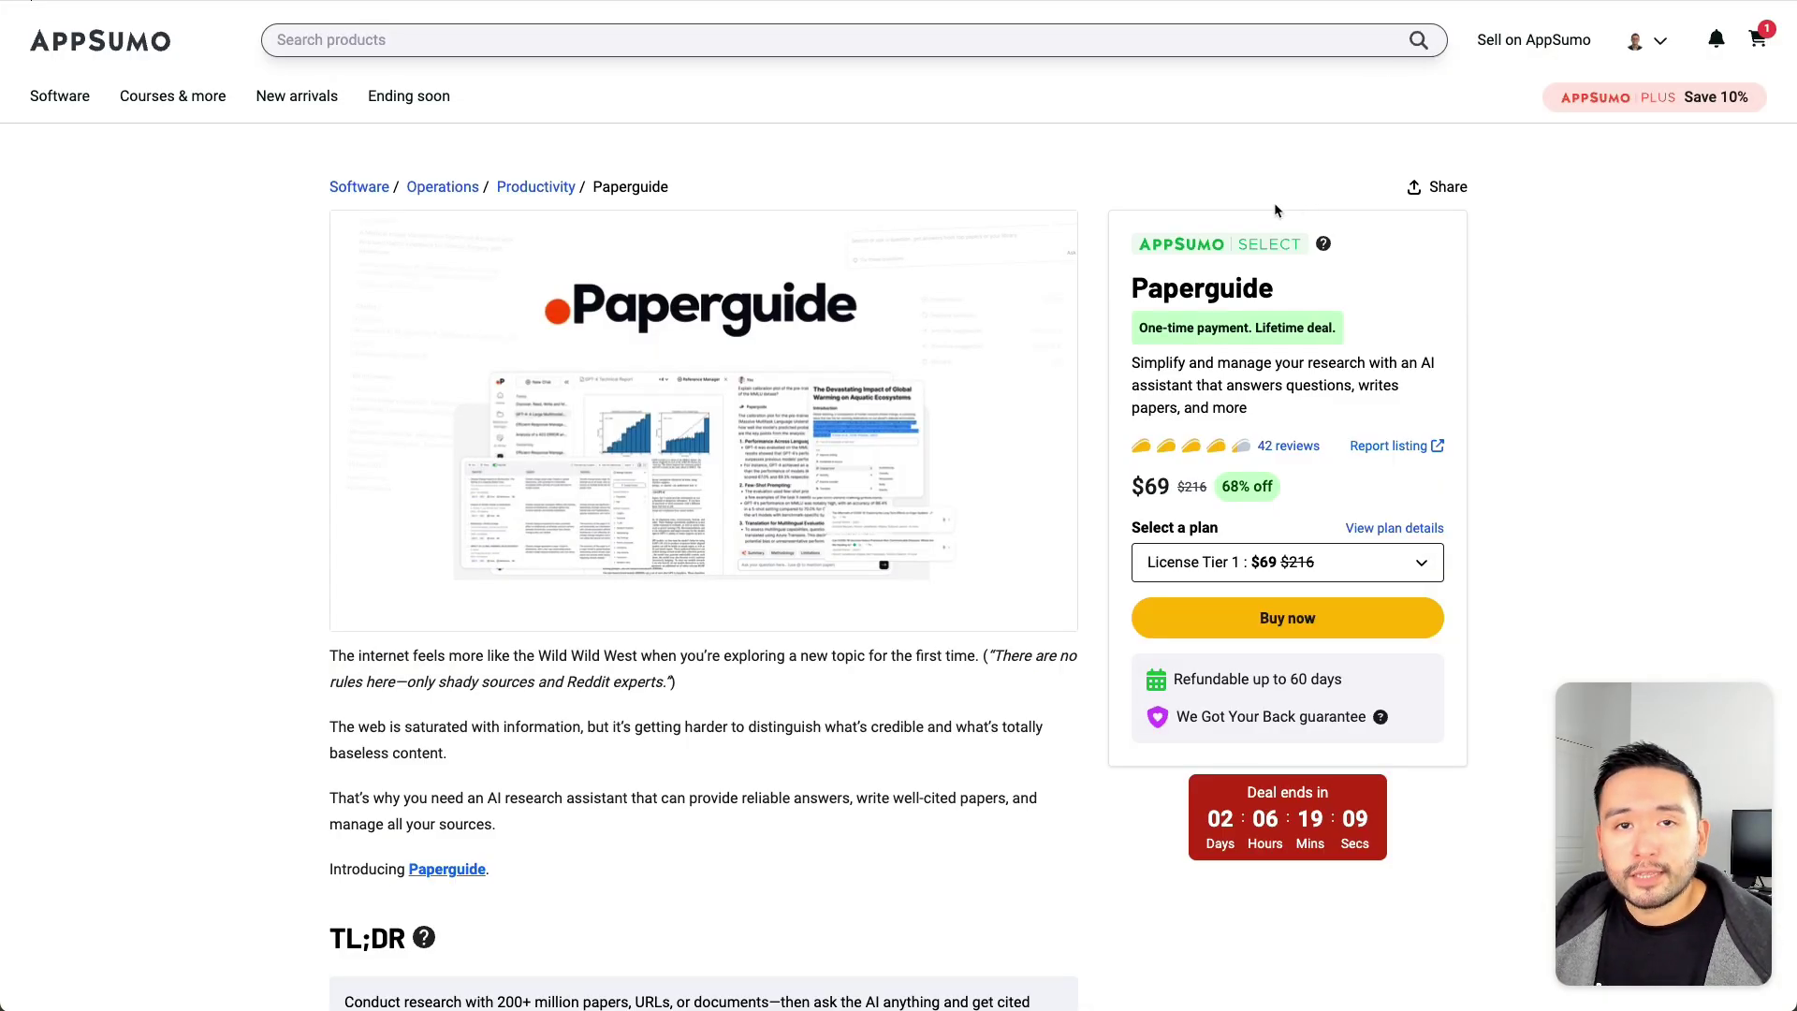
Step: Compare the $69, $149 and $299 tiers, highlighting Advanced AI models and Tier 2's unlimited content humanizer
scroll(1277, 215, down, 20)
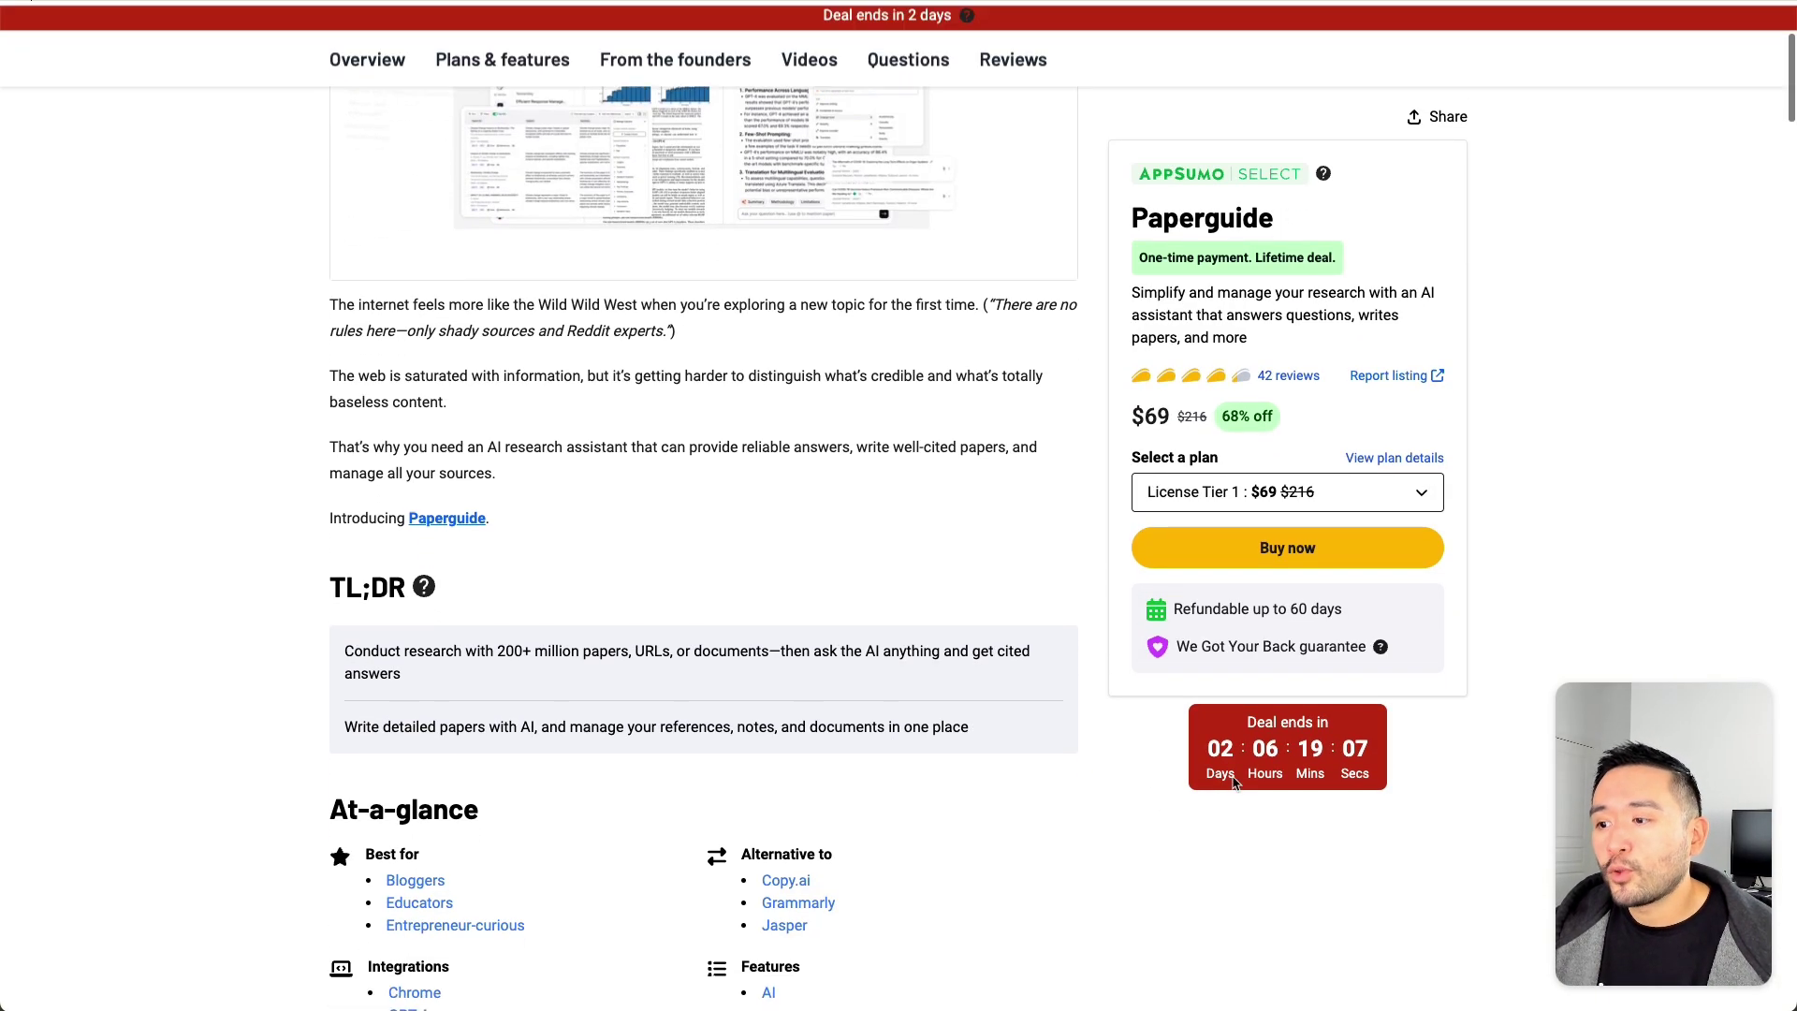
scroll(1078, 682, down, 20)
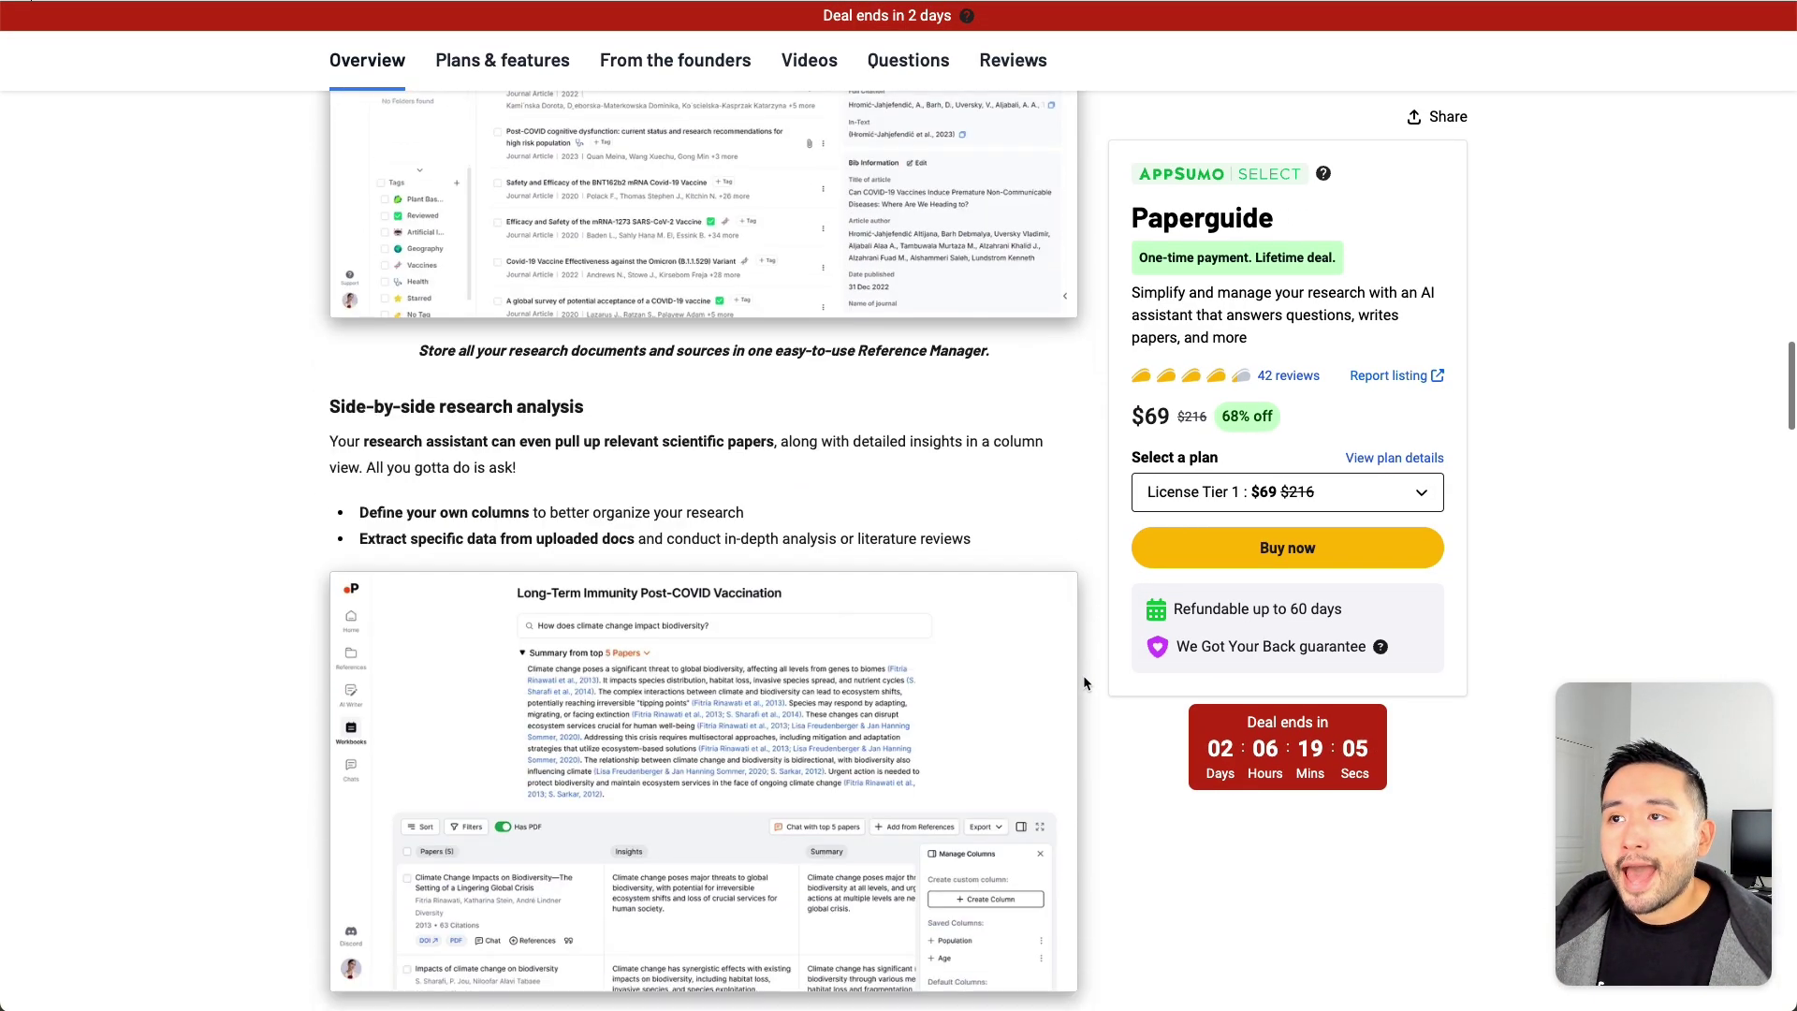
scroll(354, 511, up, 7)
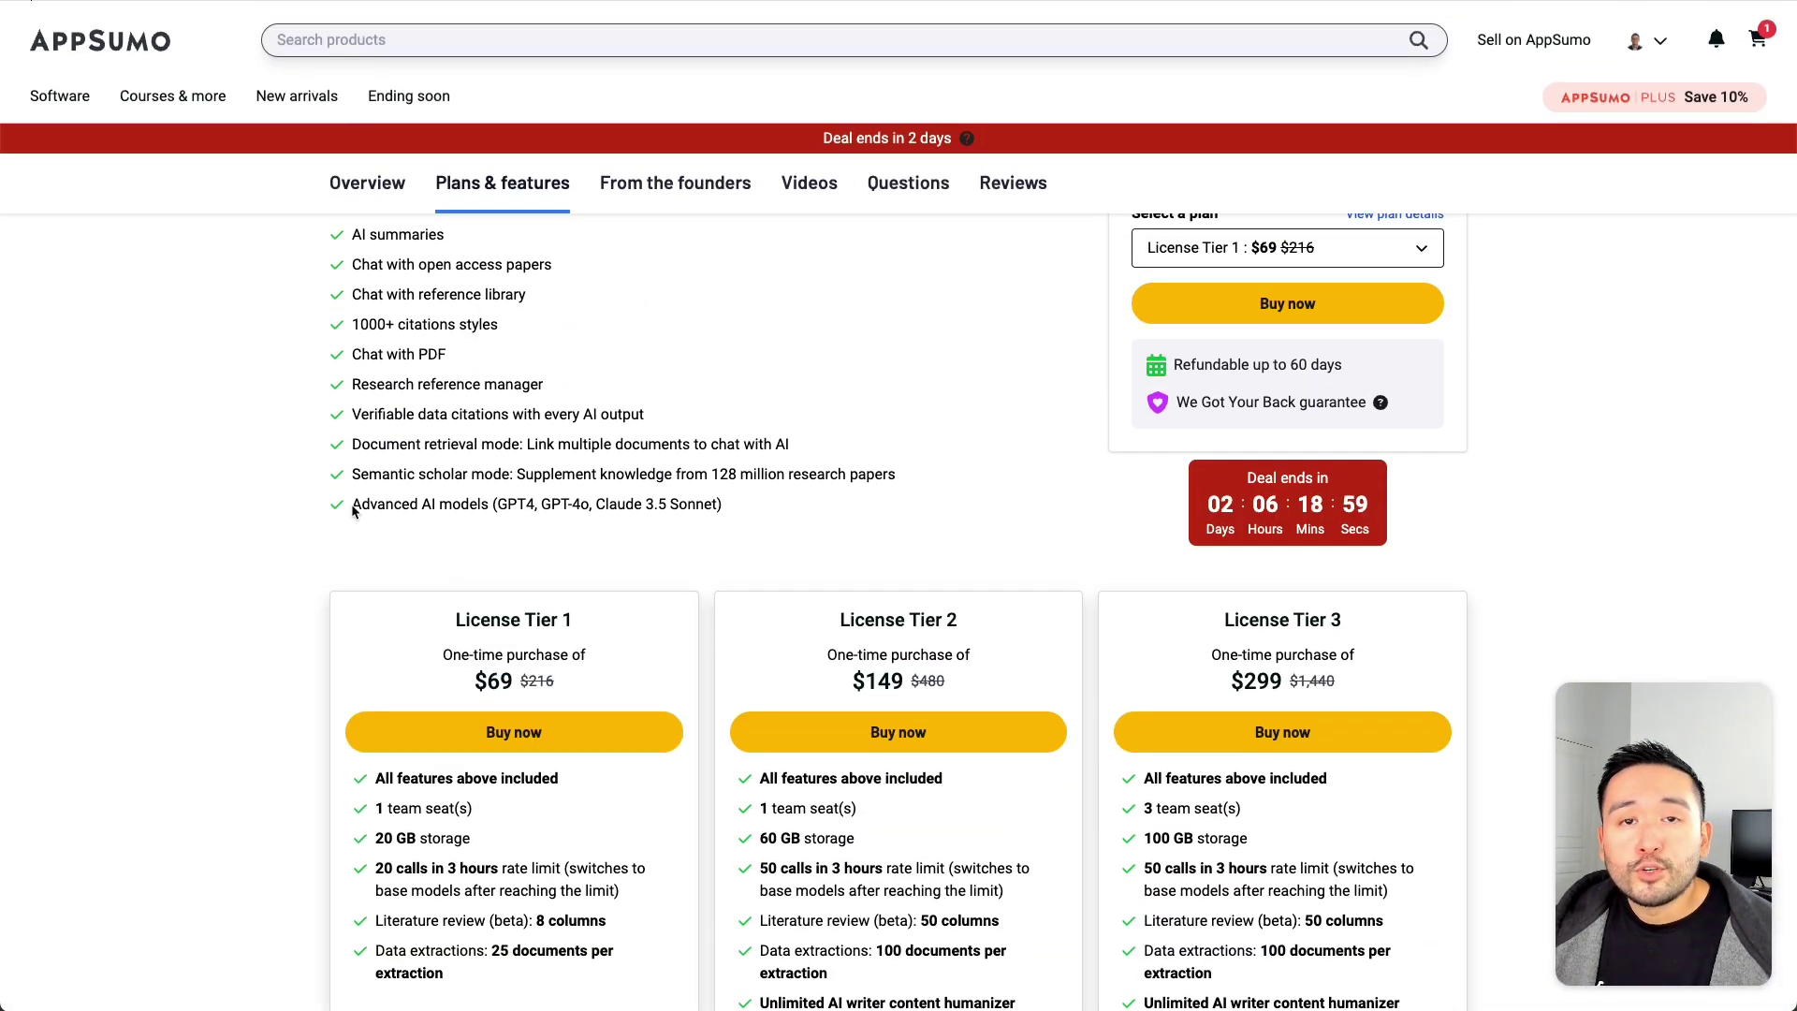
drag(353, 510, 754, 506)
scroll(754, 507, down, 2)
scroll(754, 507, down, 3)
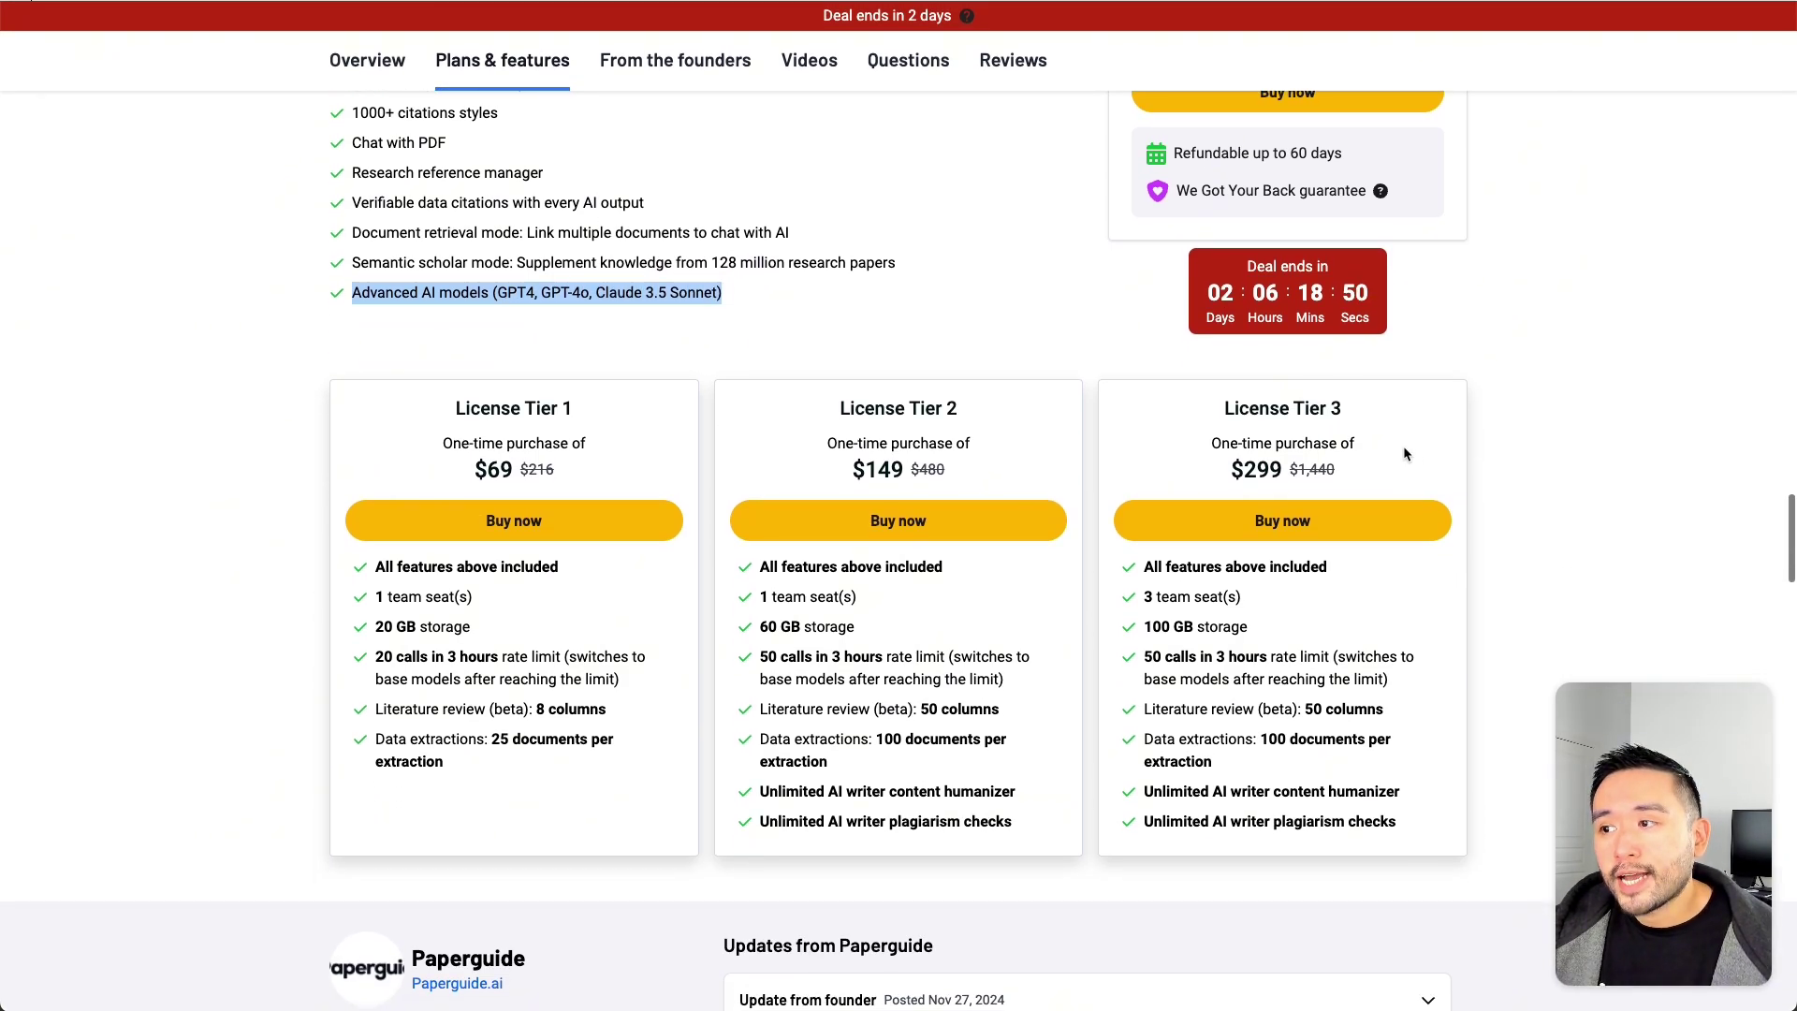
scroll(1374, 453, down, 3)
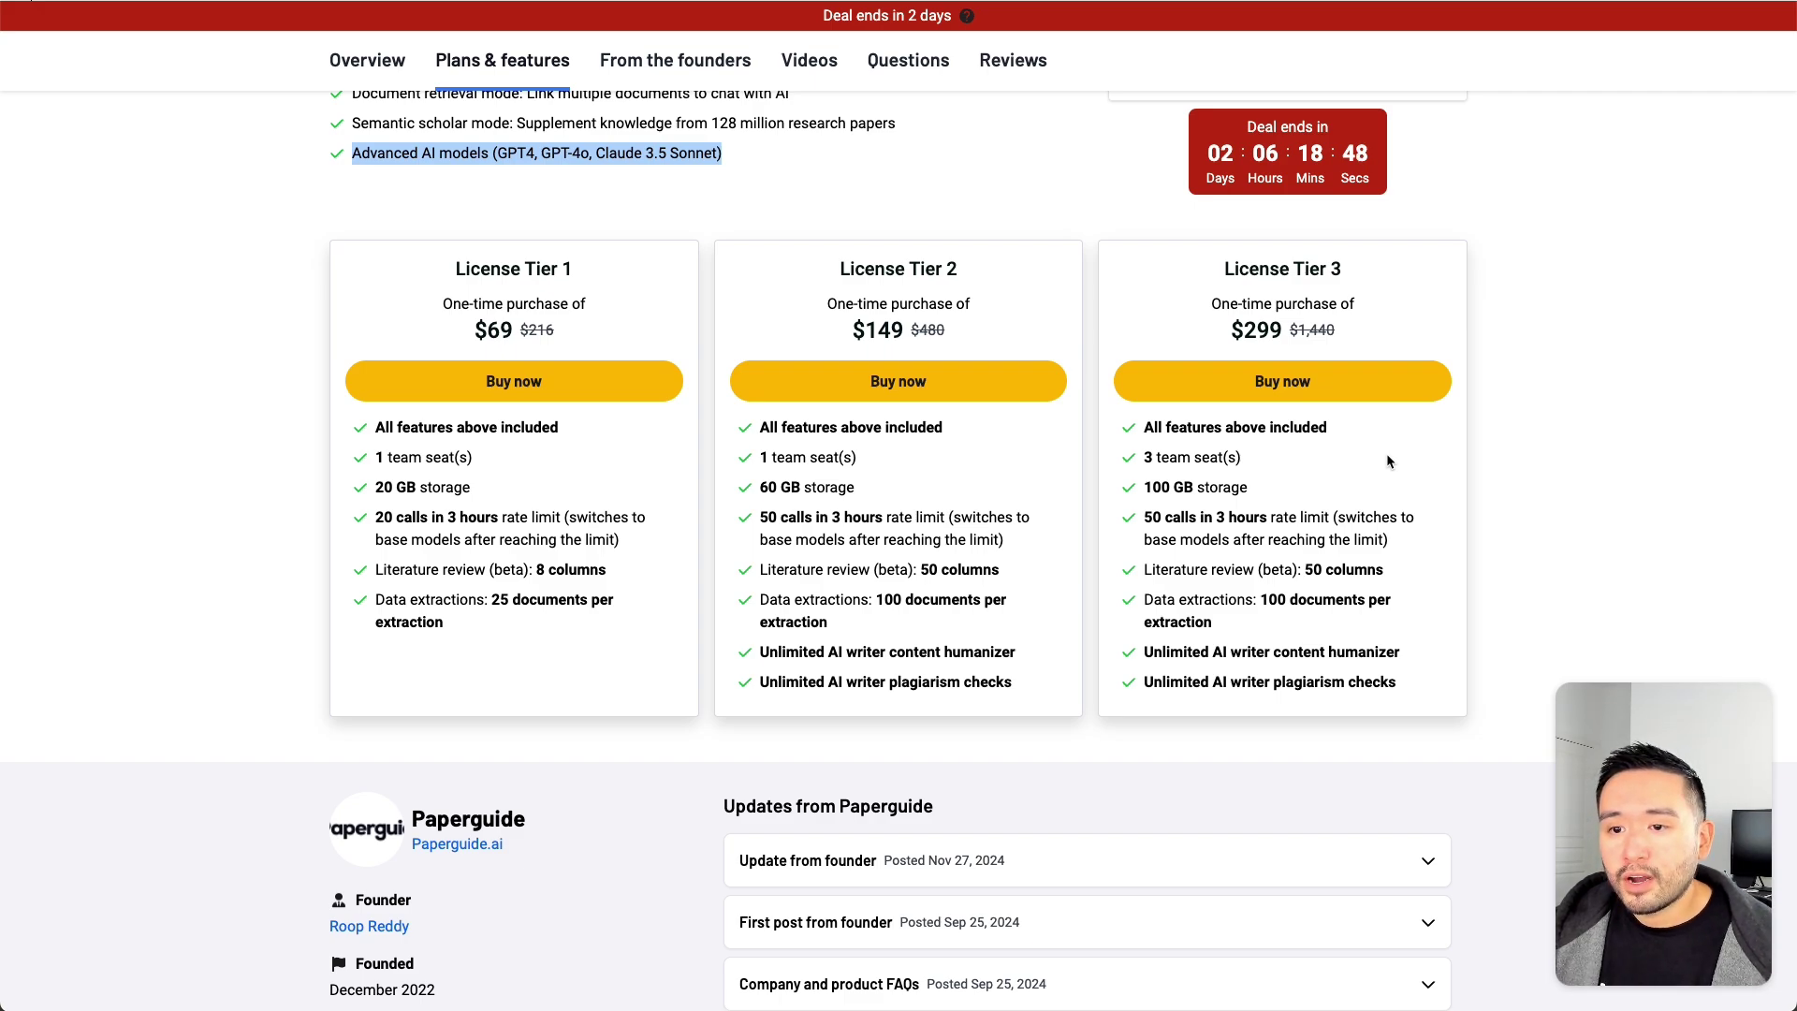
drag(911, 269, 999, 265)
drag(773, 660, 994, 684)
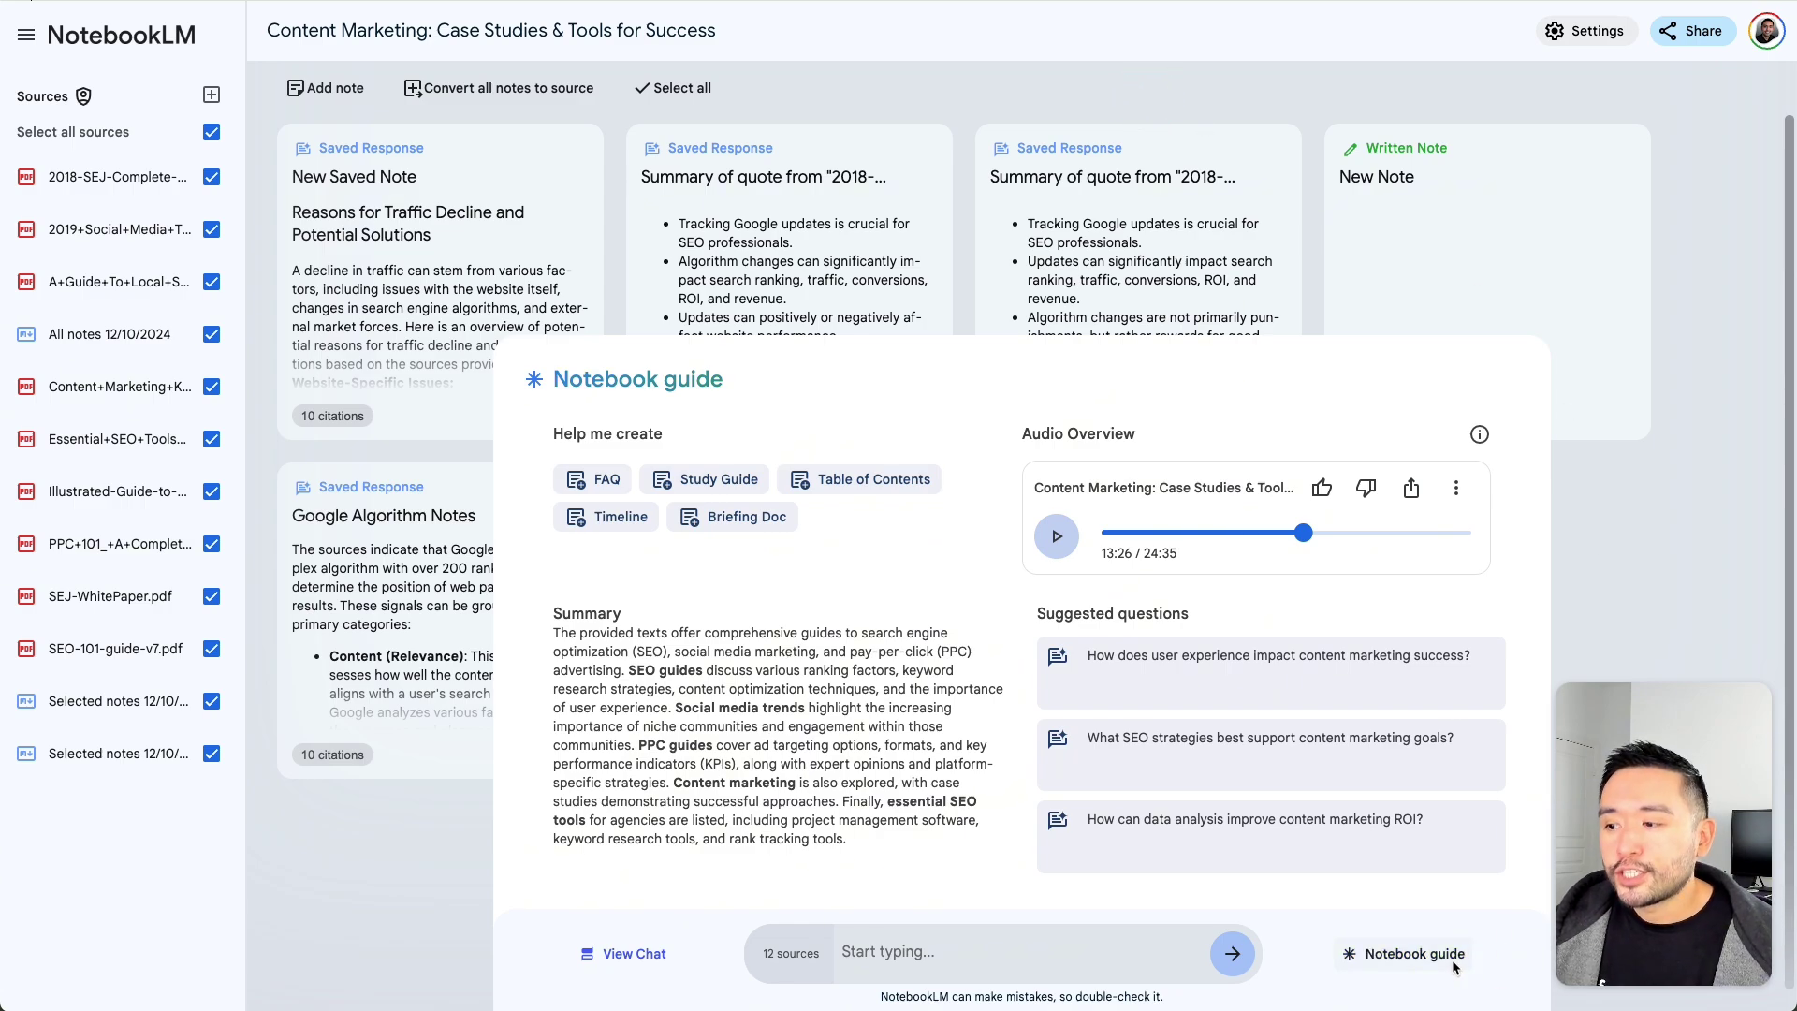
Step: Close the notebook guide to show the Content Marketing notes grid with the Infographics and FAQ notes
click(1362, 953)
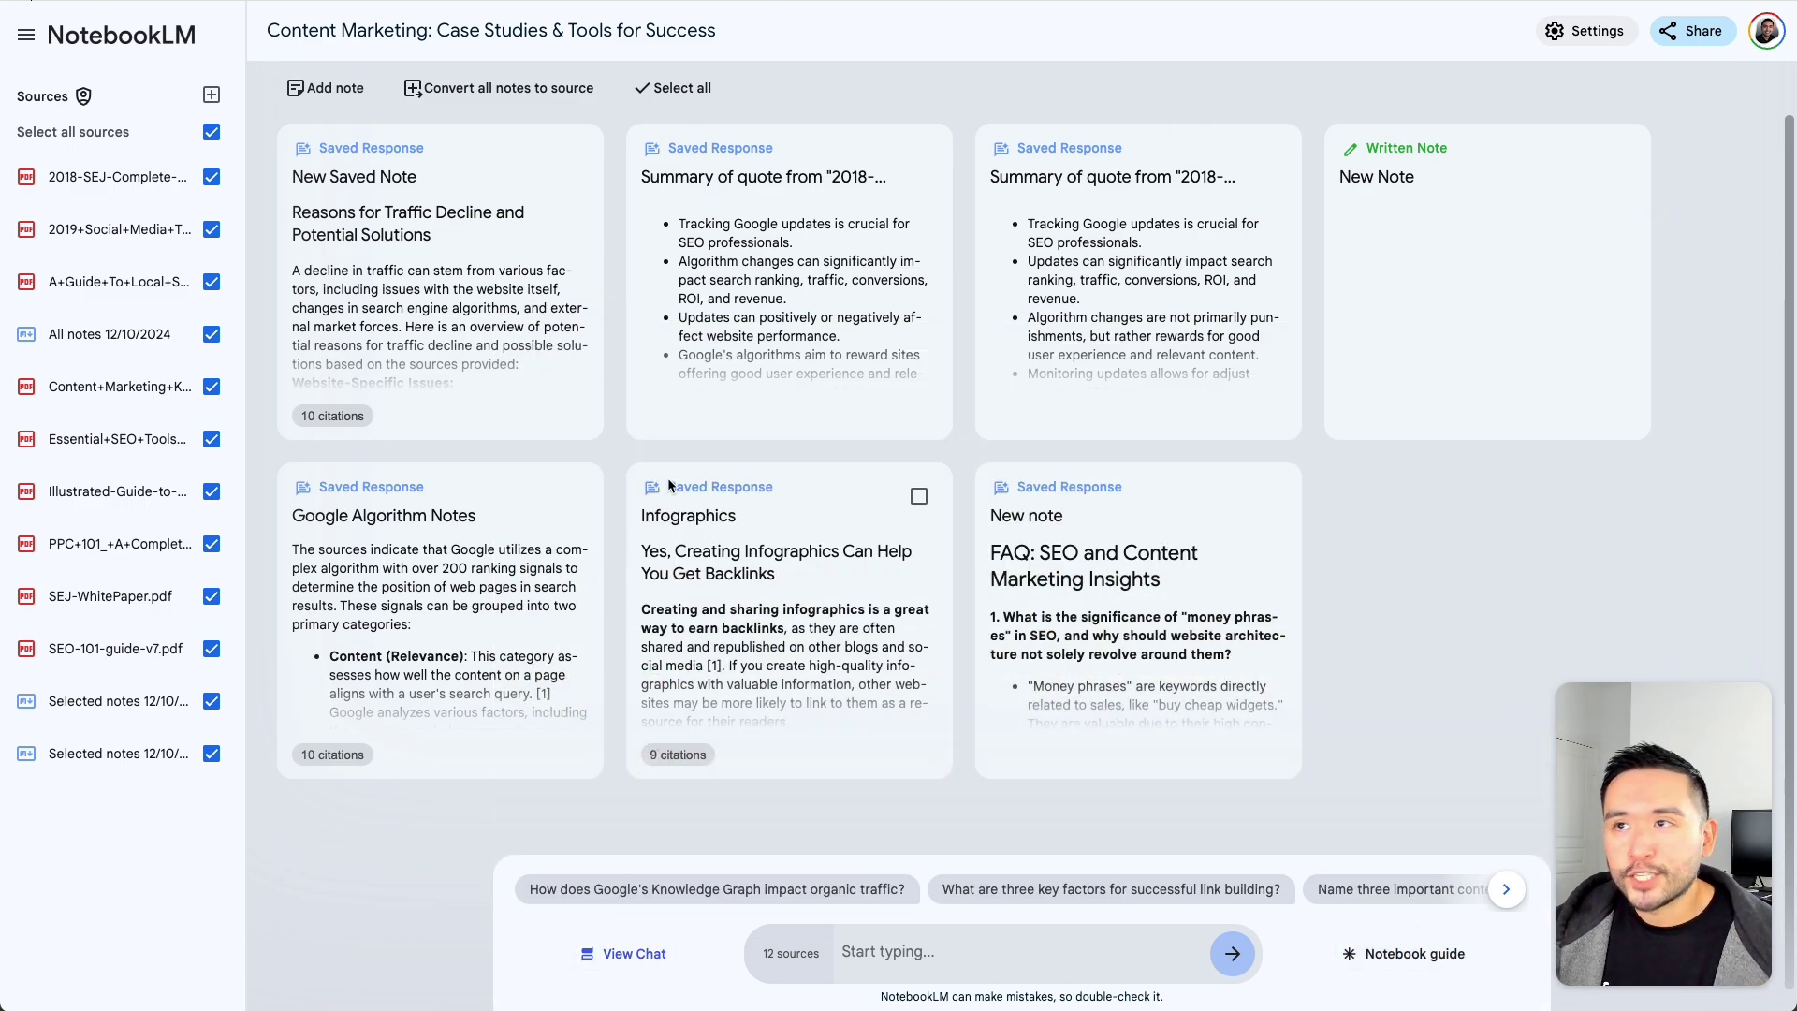